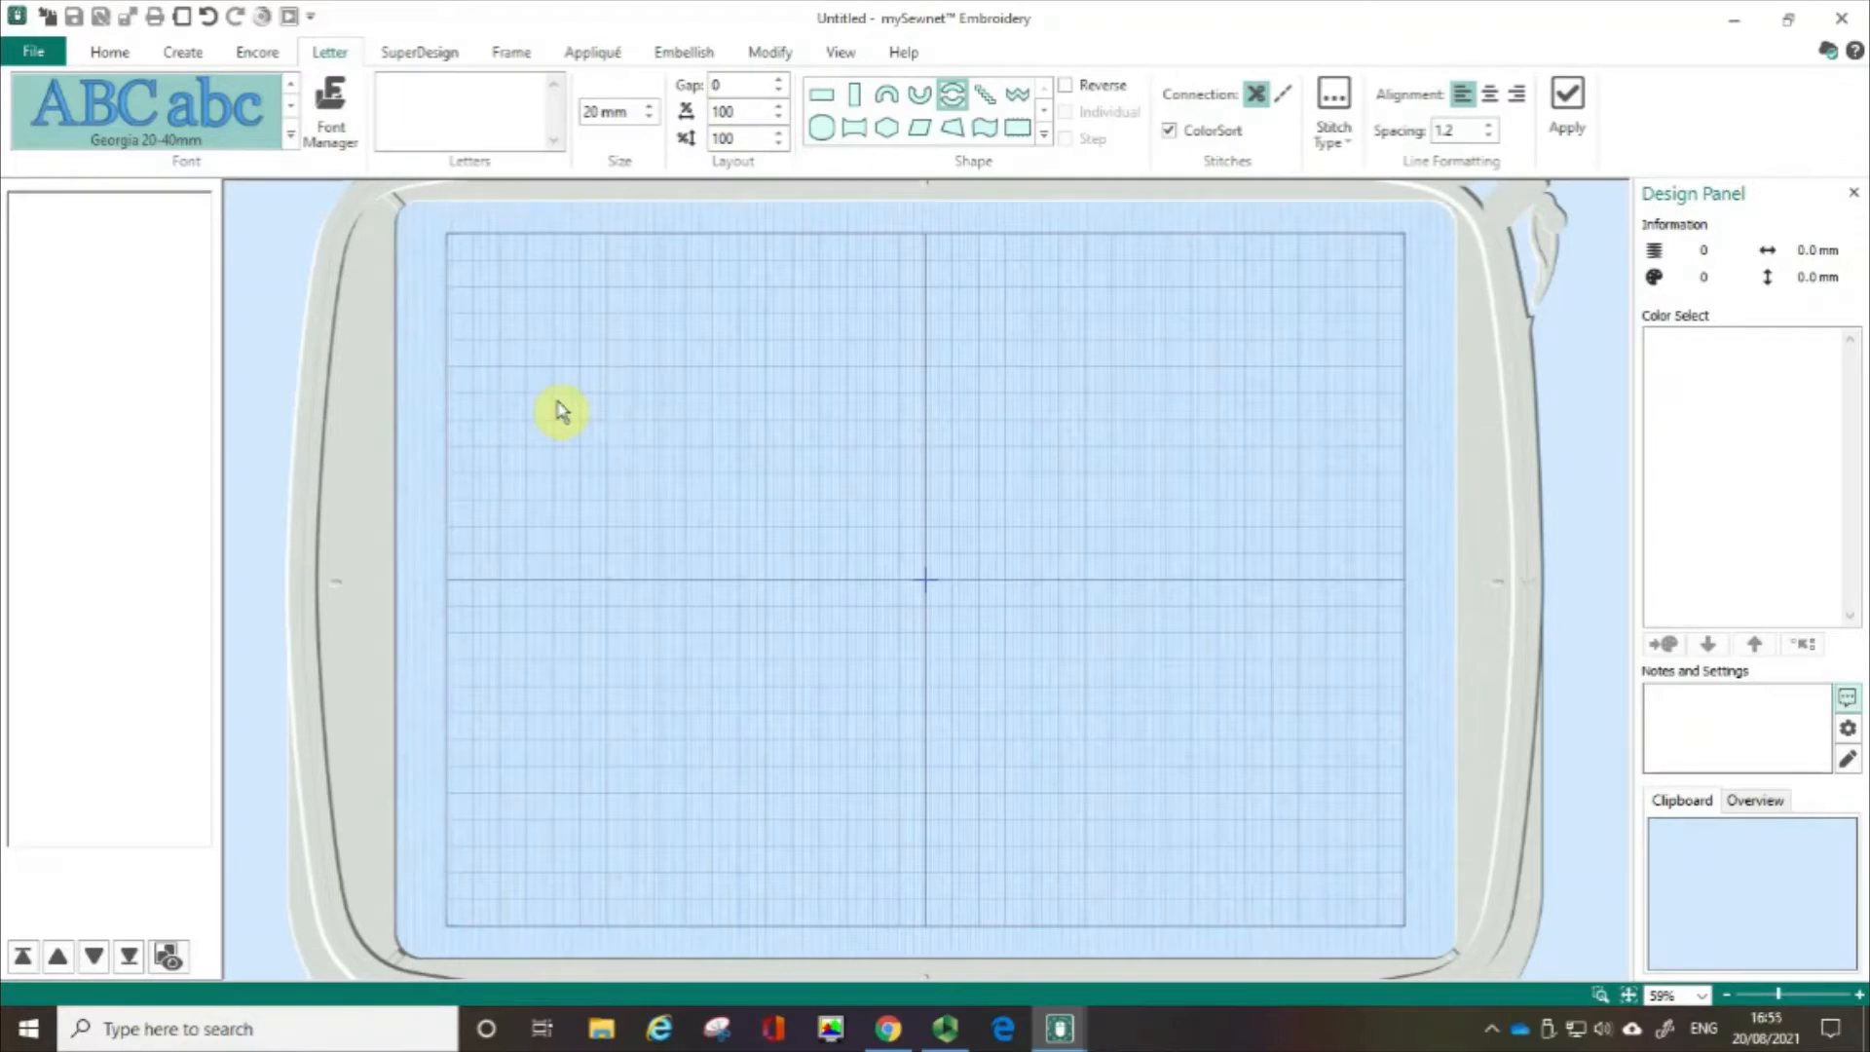
Browse the lettering fonts and choose Rosemary Outline 45-120mm from the Wild West category
left_click(333, 59)
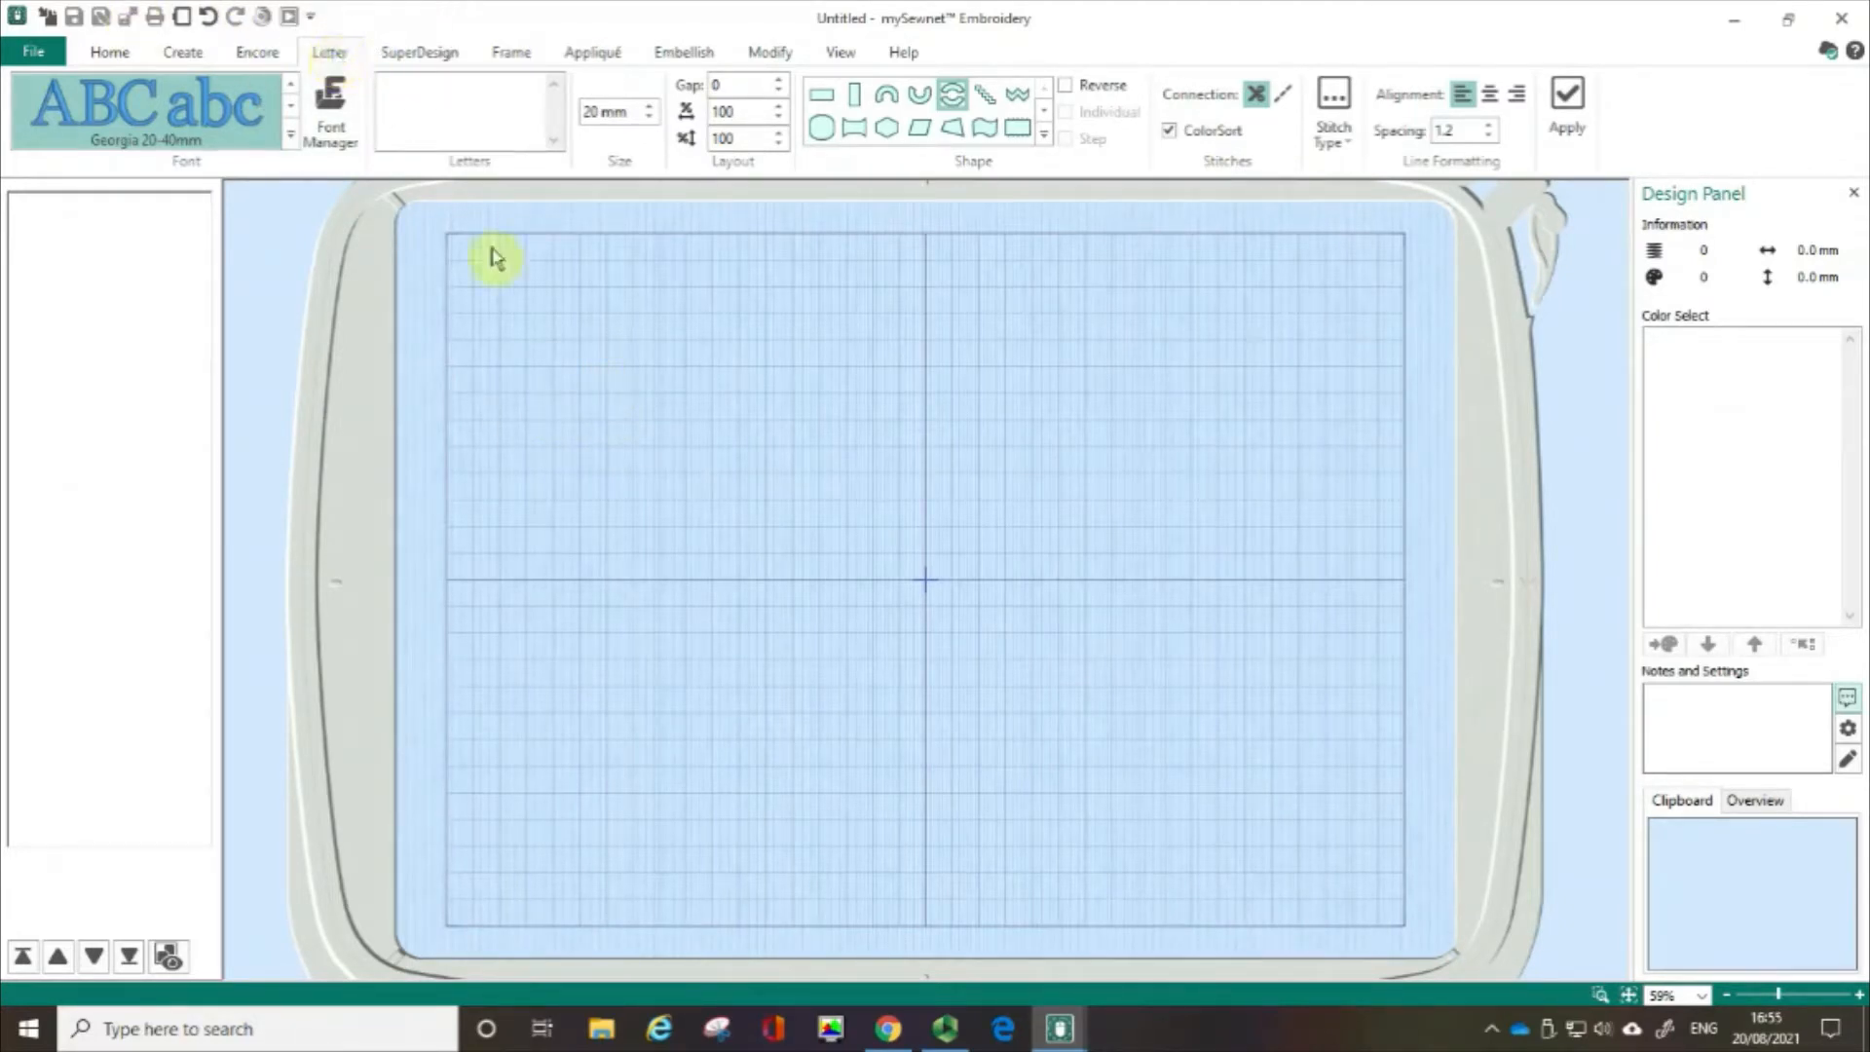
left_click(328, 131)
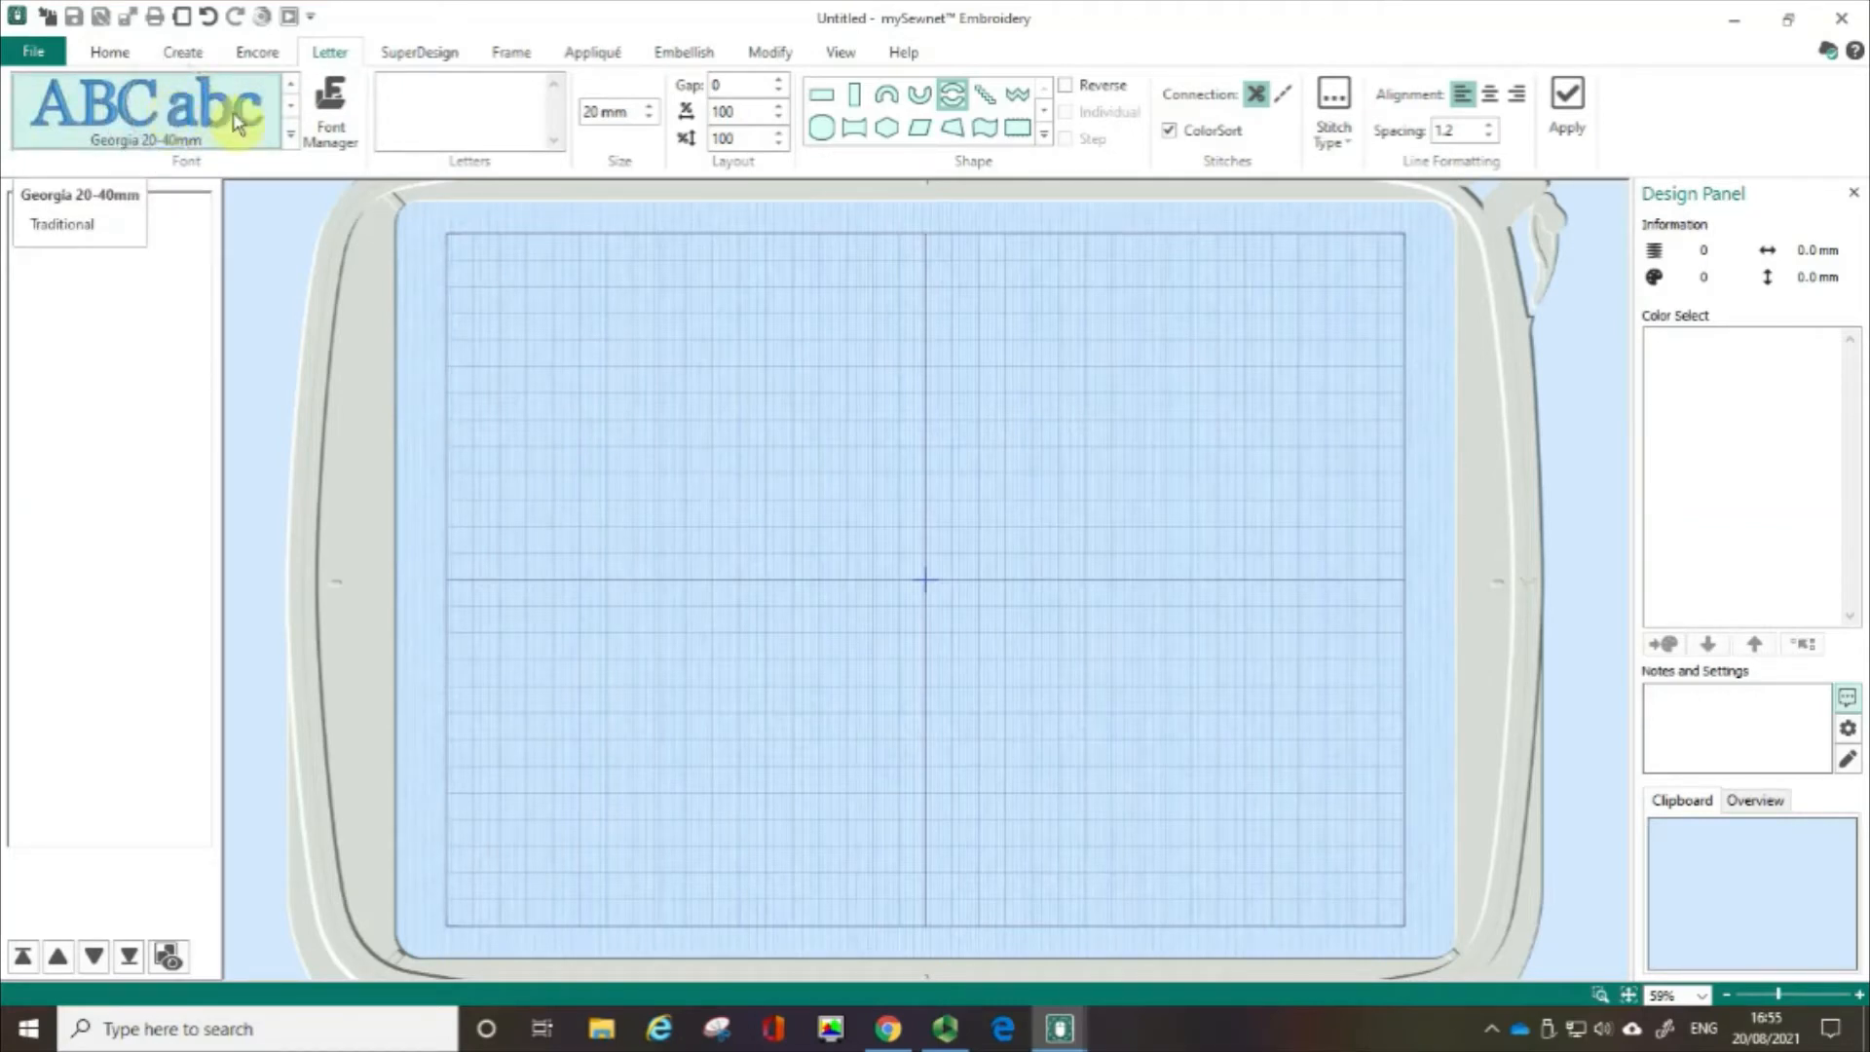
left_click(292, 142)
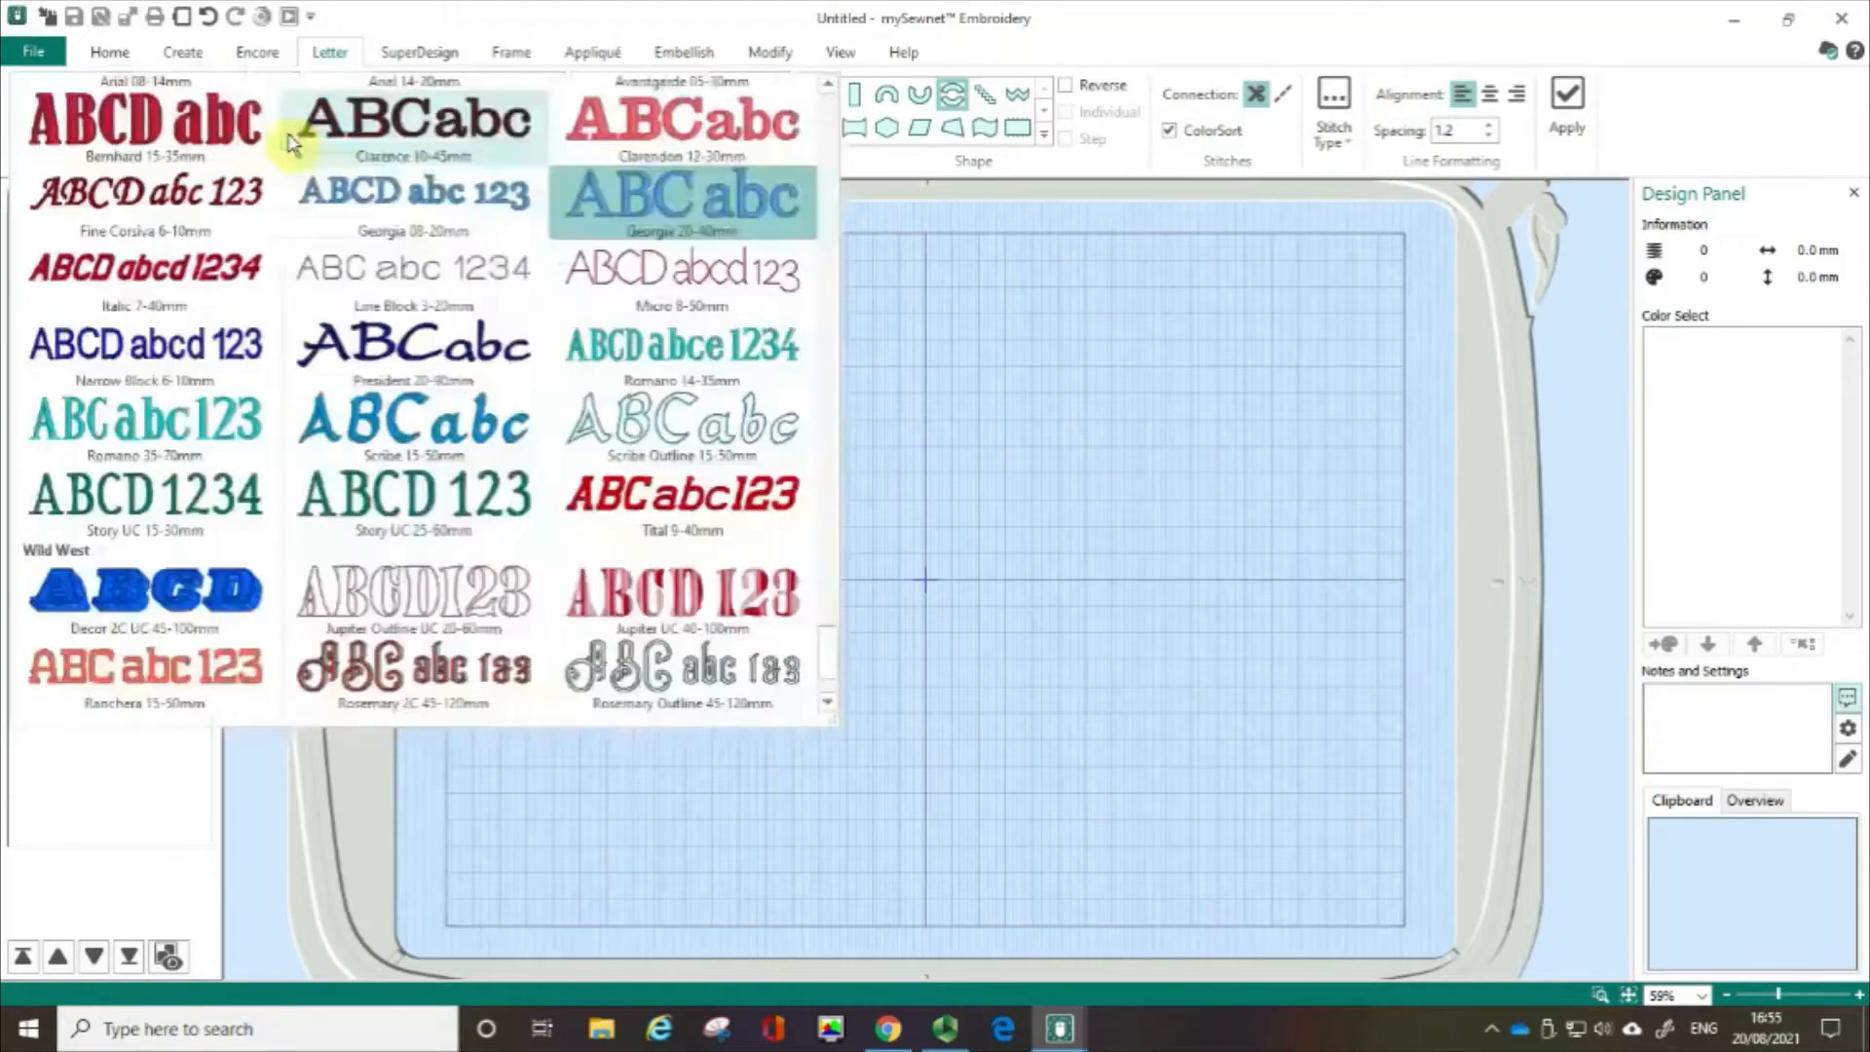
scroll(832, 662, "down", 10)
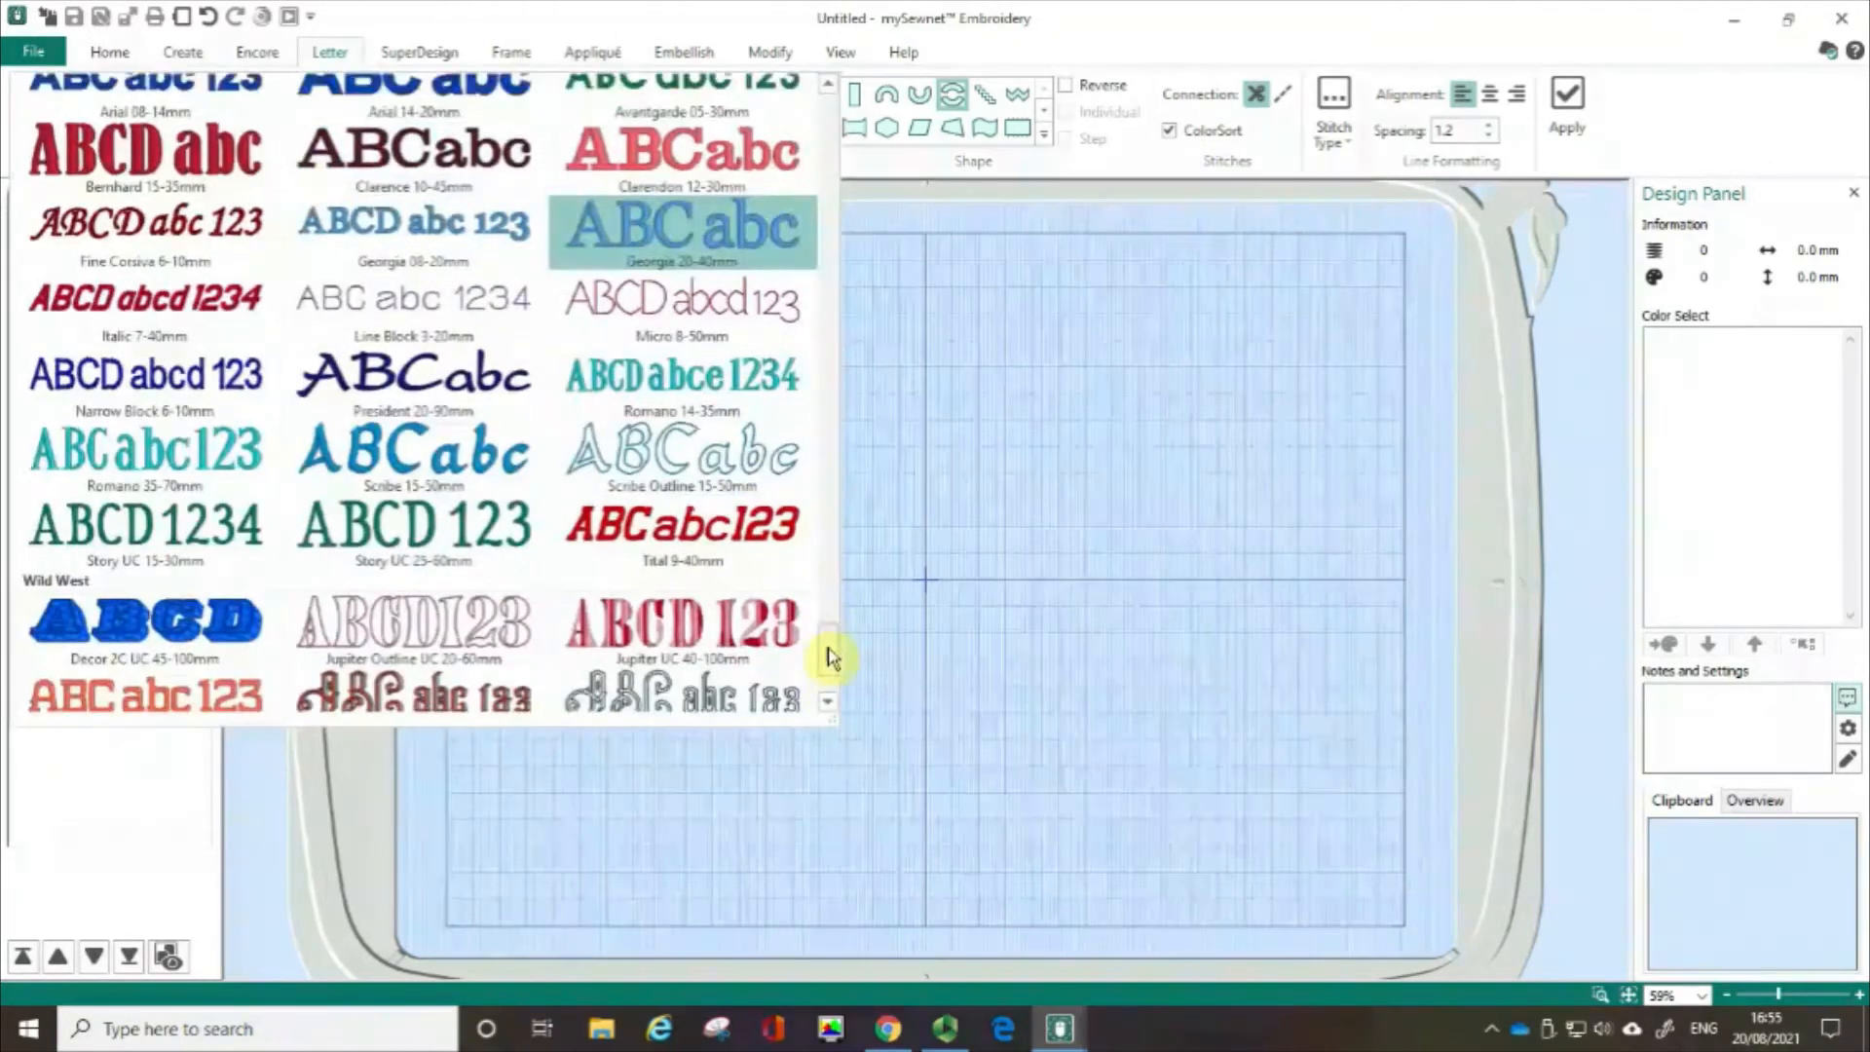
left_click_drag(833, 567, 849, 136)
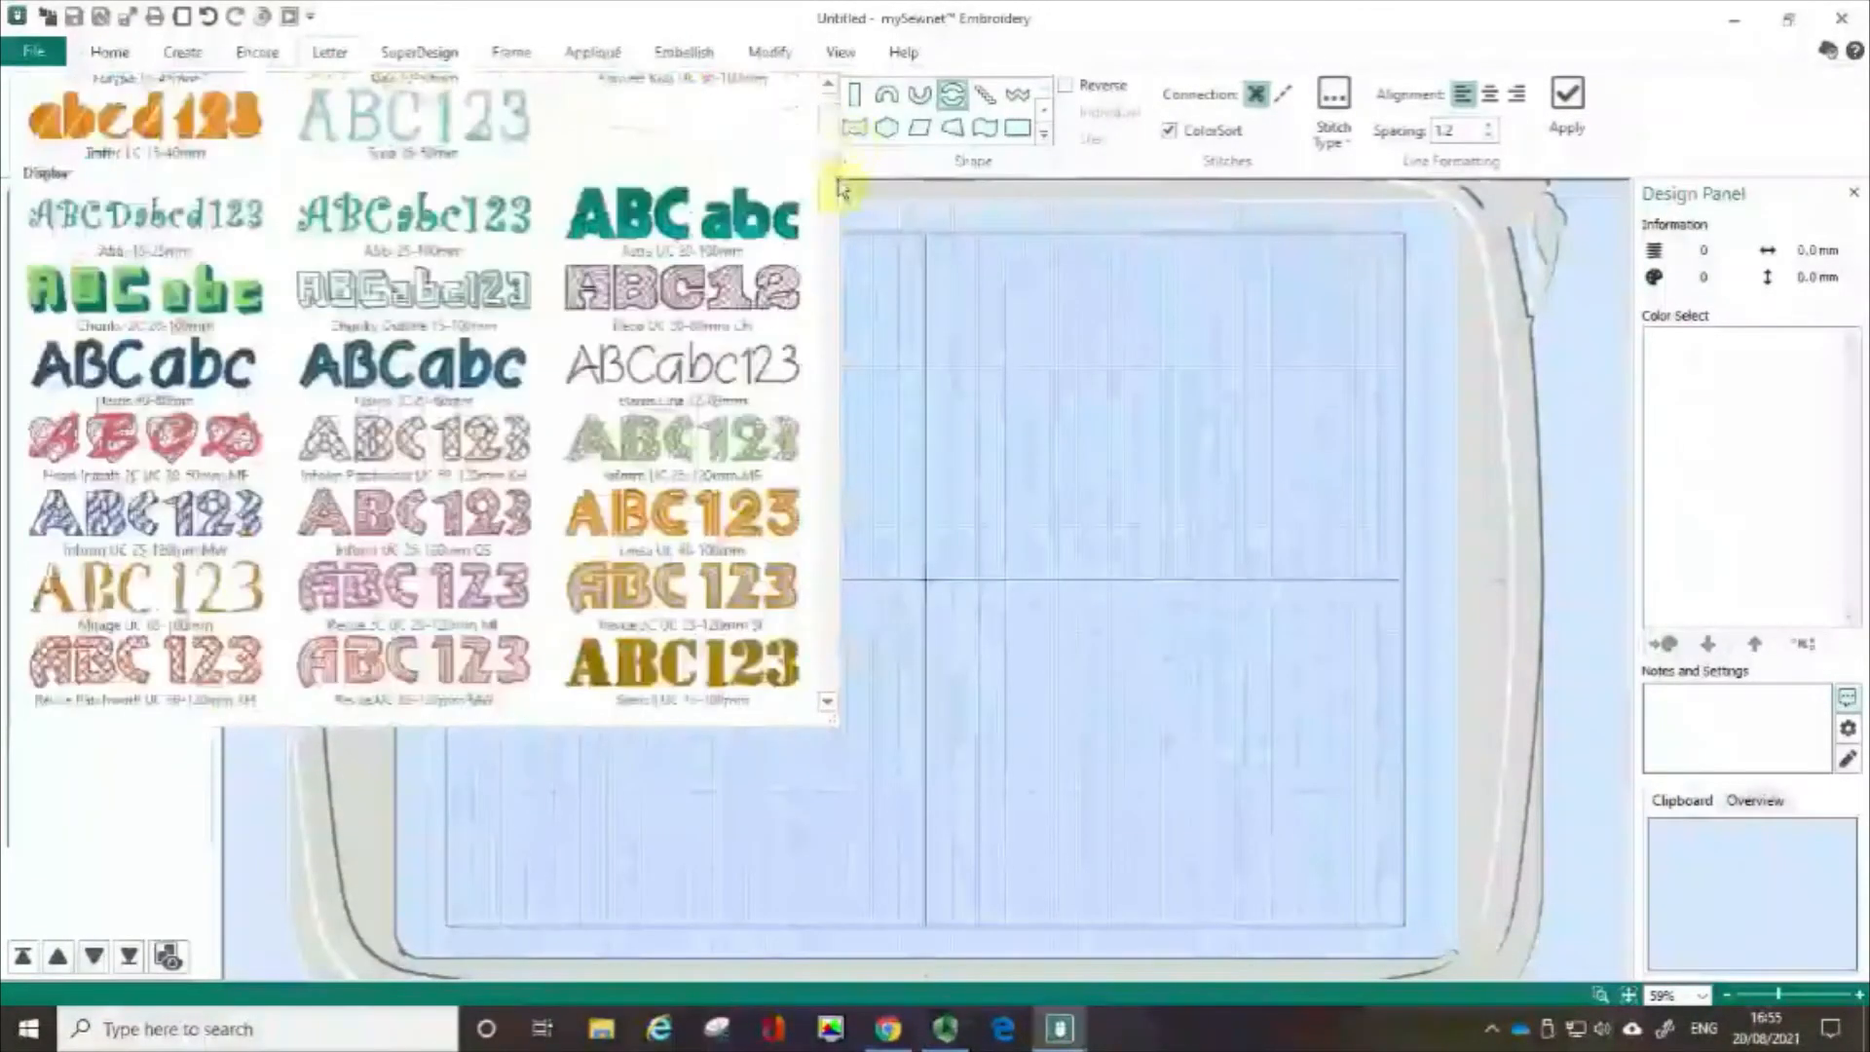
left_click_drag(839, 210, 835, 294)
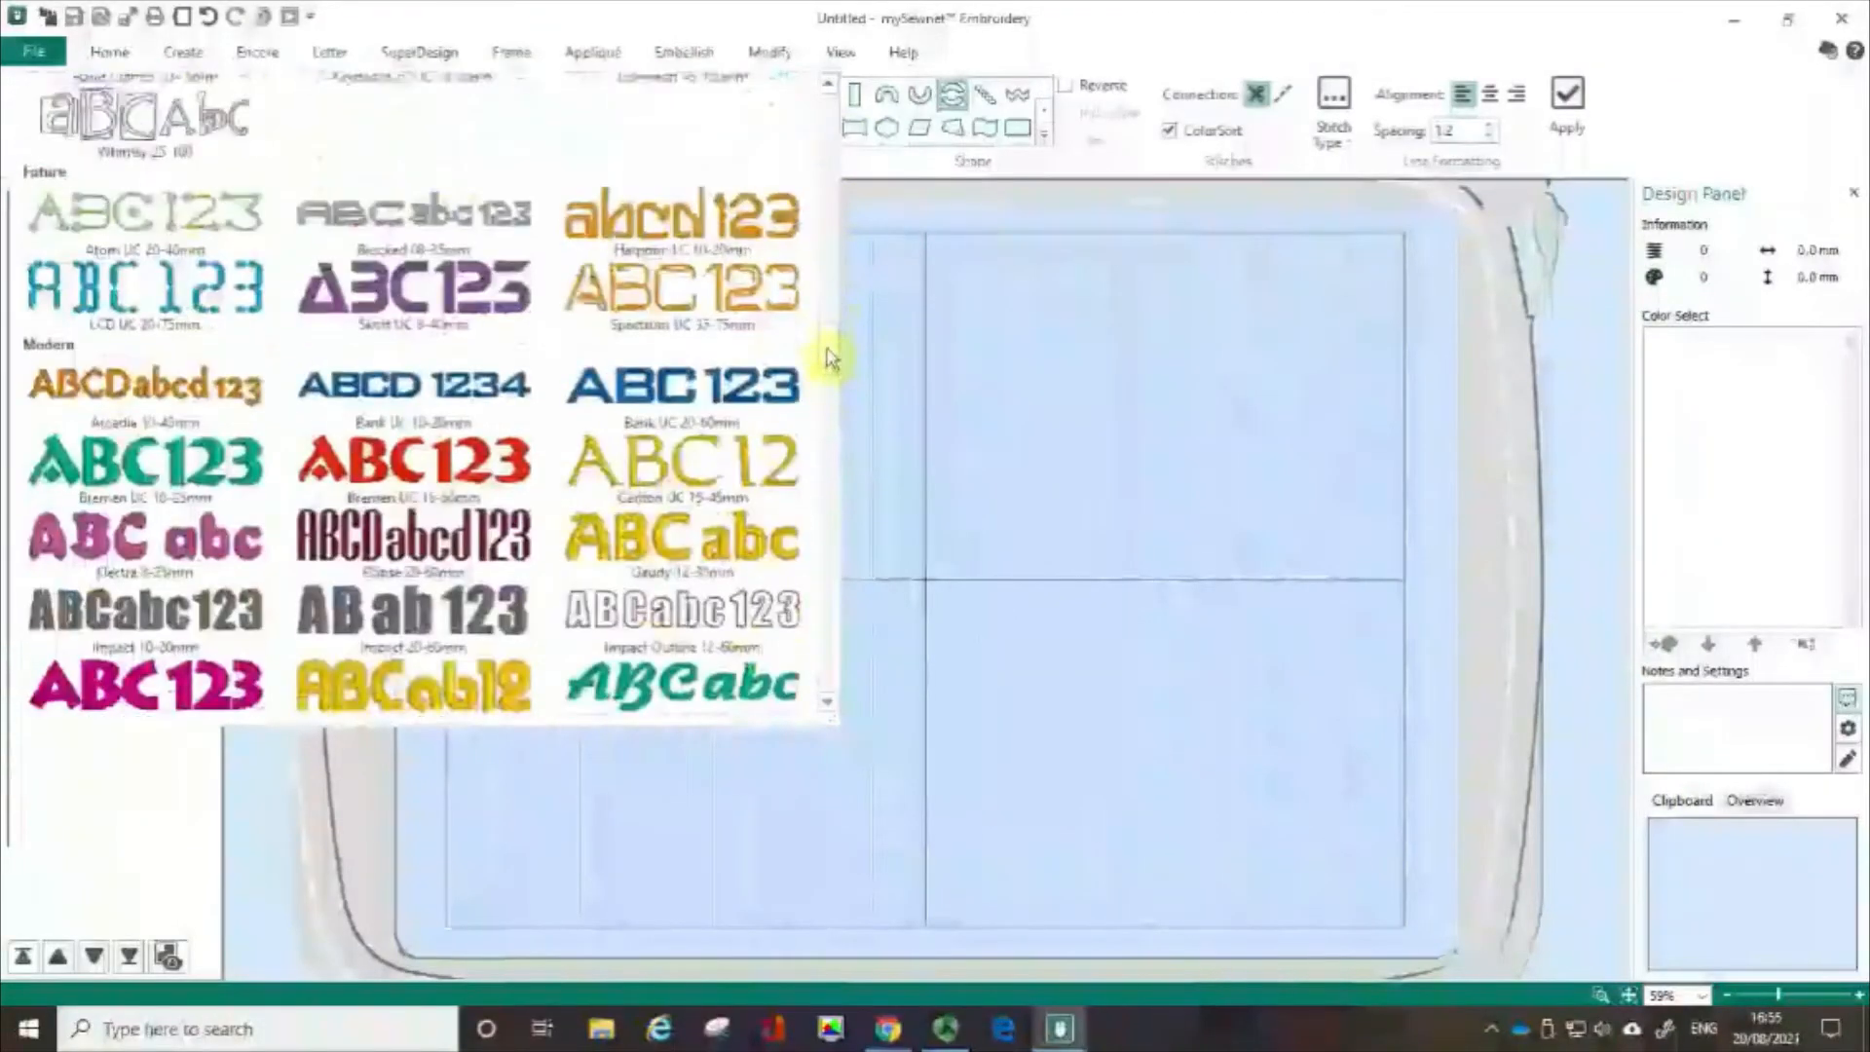
left_click_drag(829, 358, 833, 420)
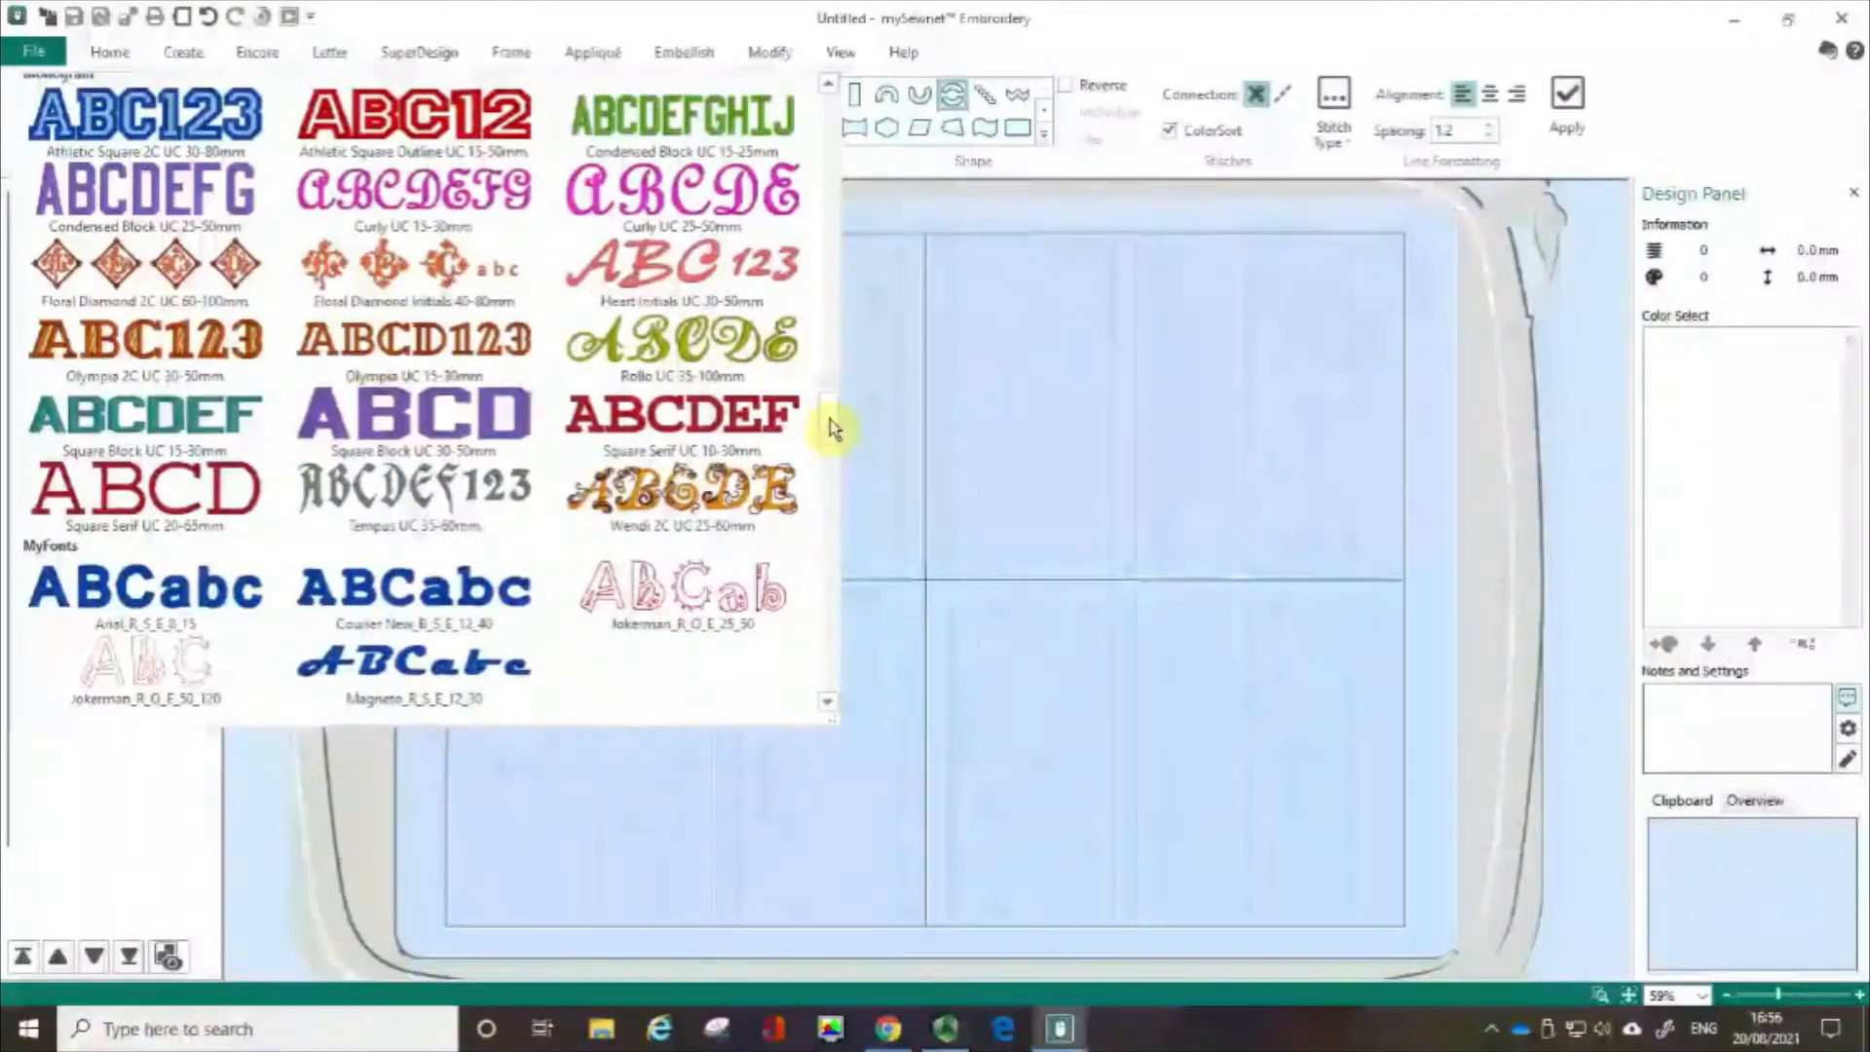
left_click_drag(832, 428, 827, 639)
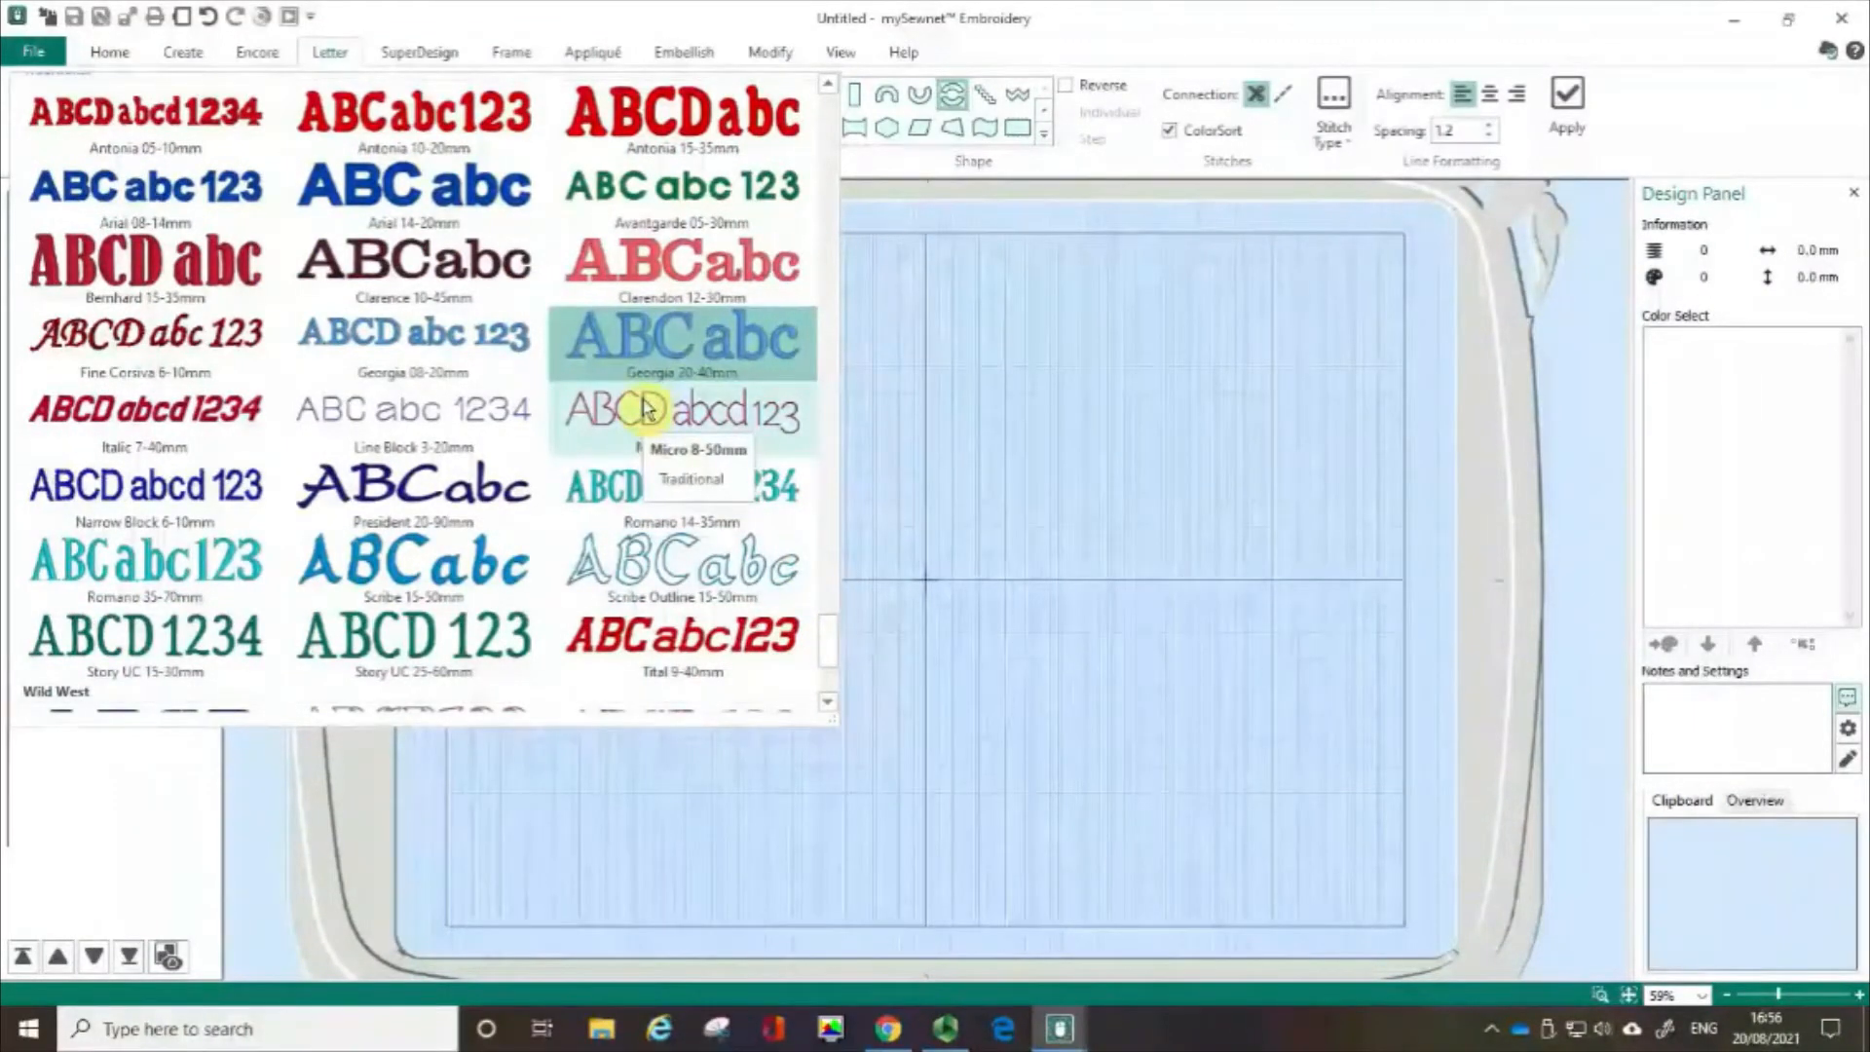
scroll(831, 643, "down", 3)
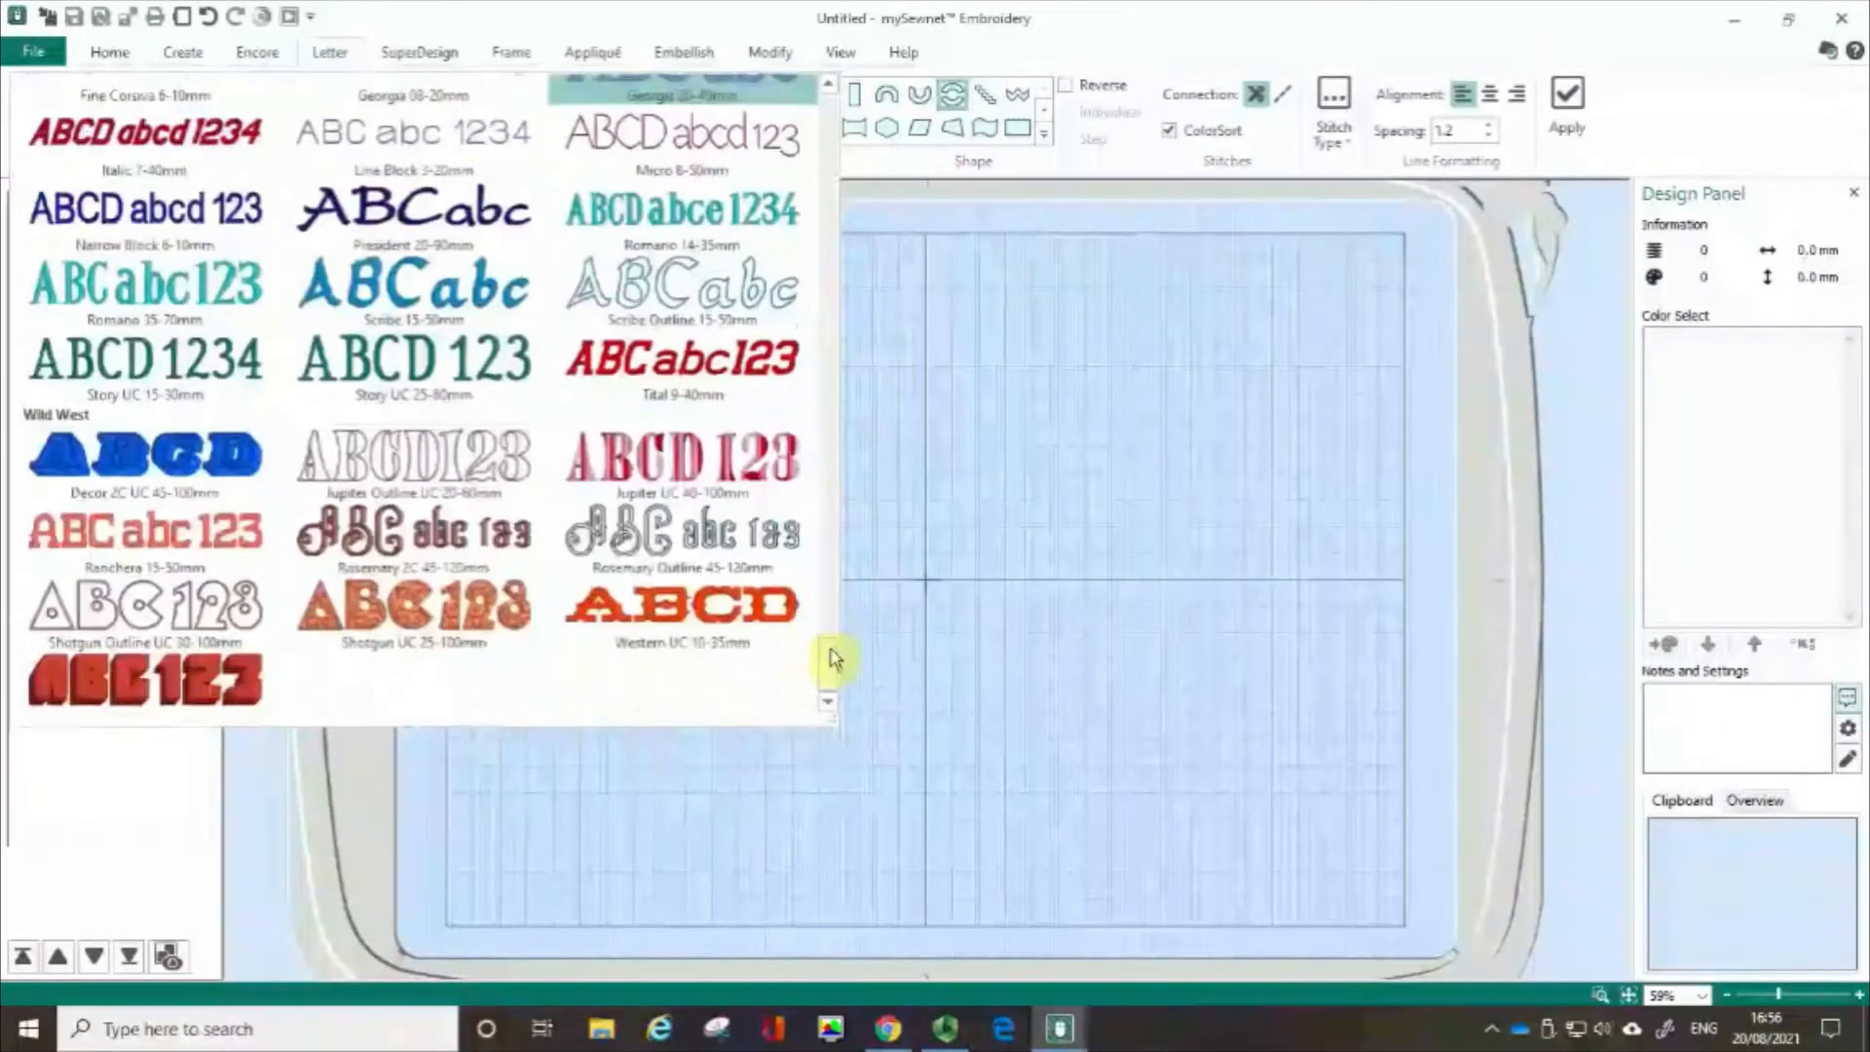
left_click(706, 550)
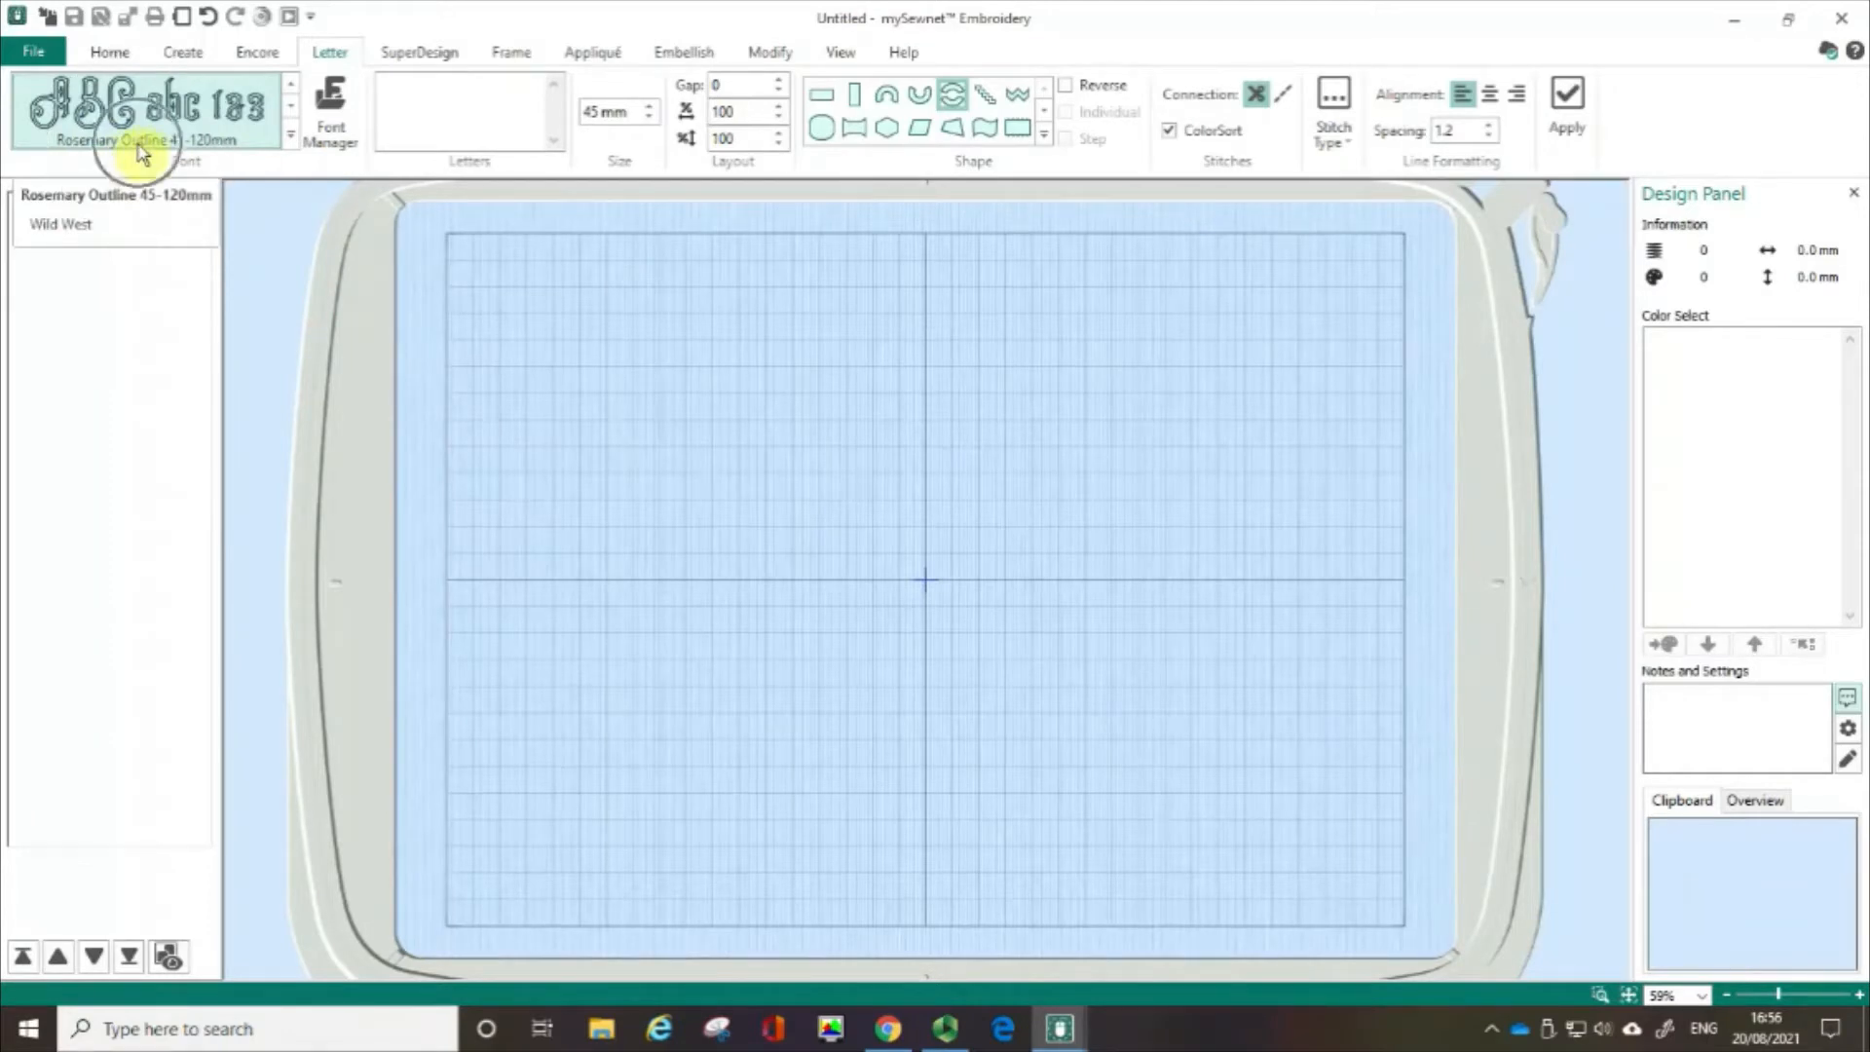
left_click(182, 150)
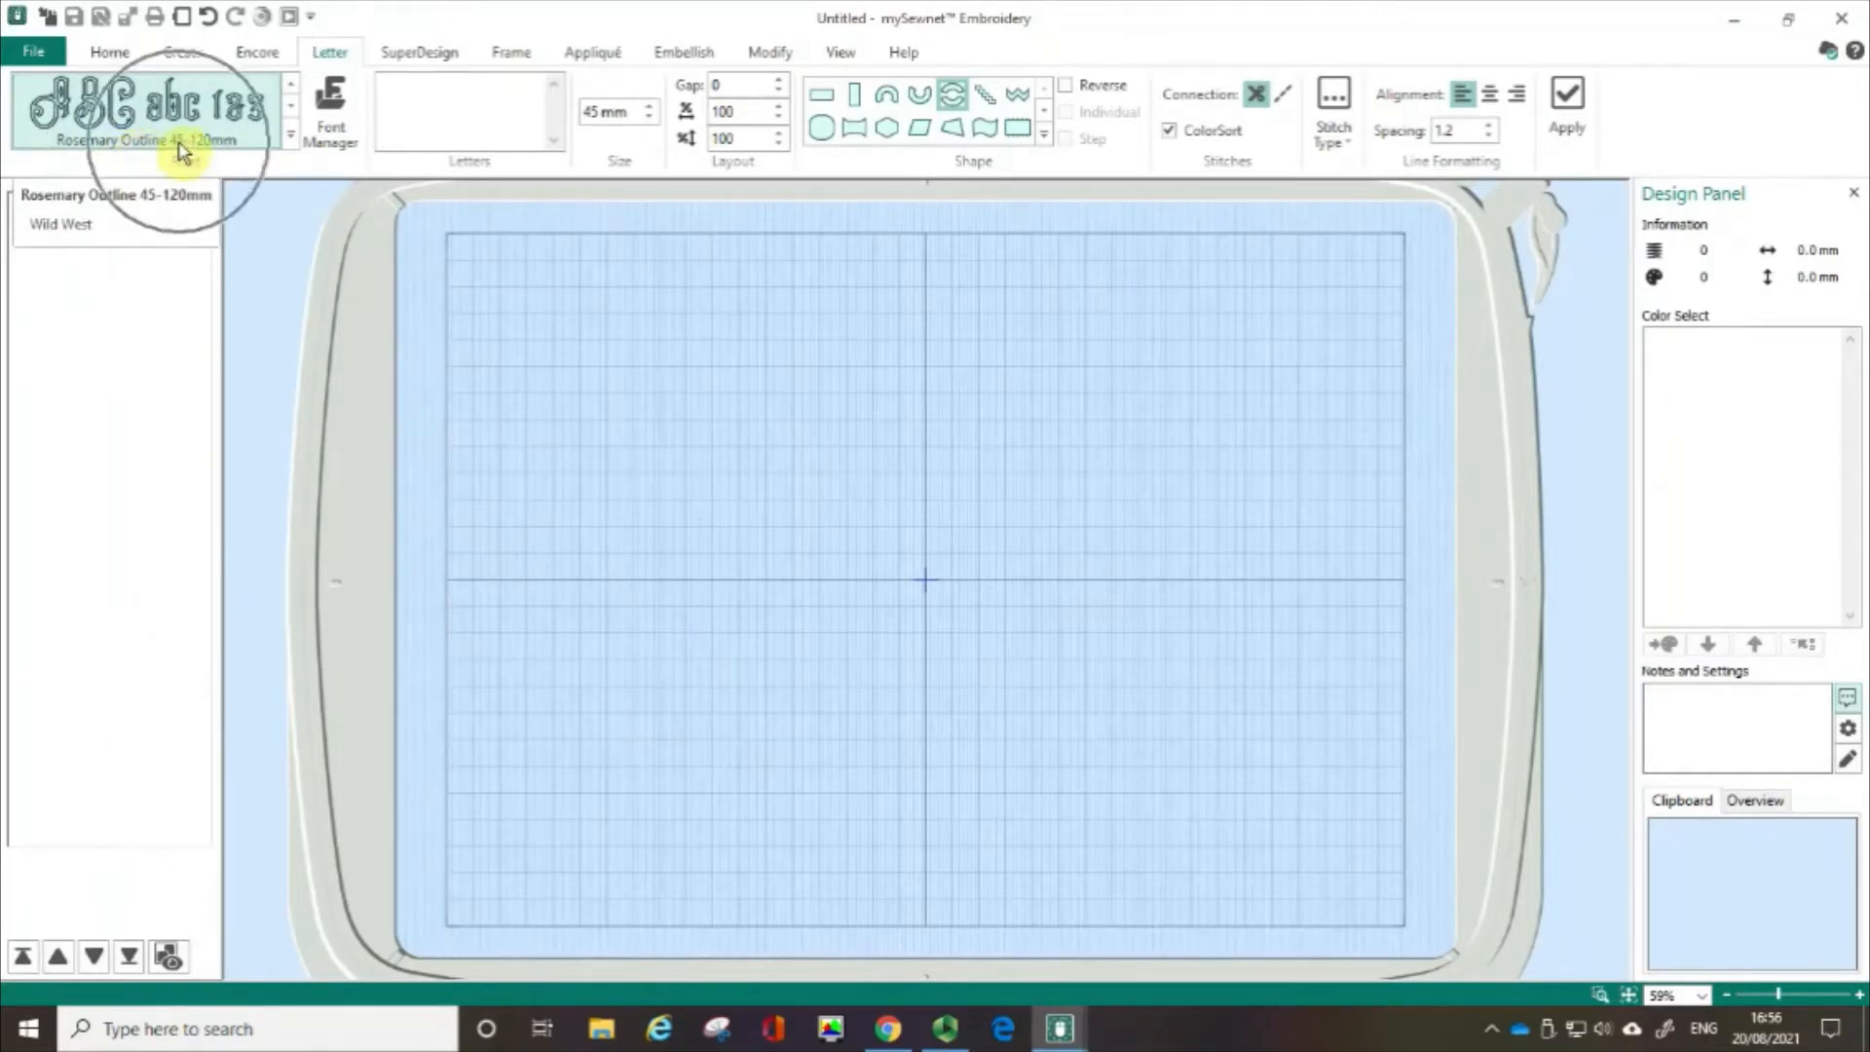
left_click(182, 151)
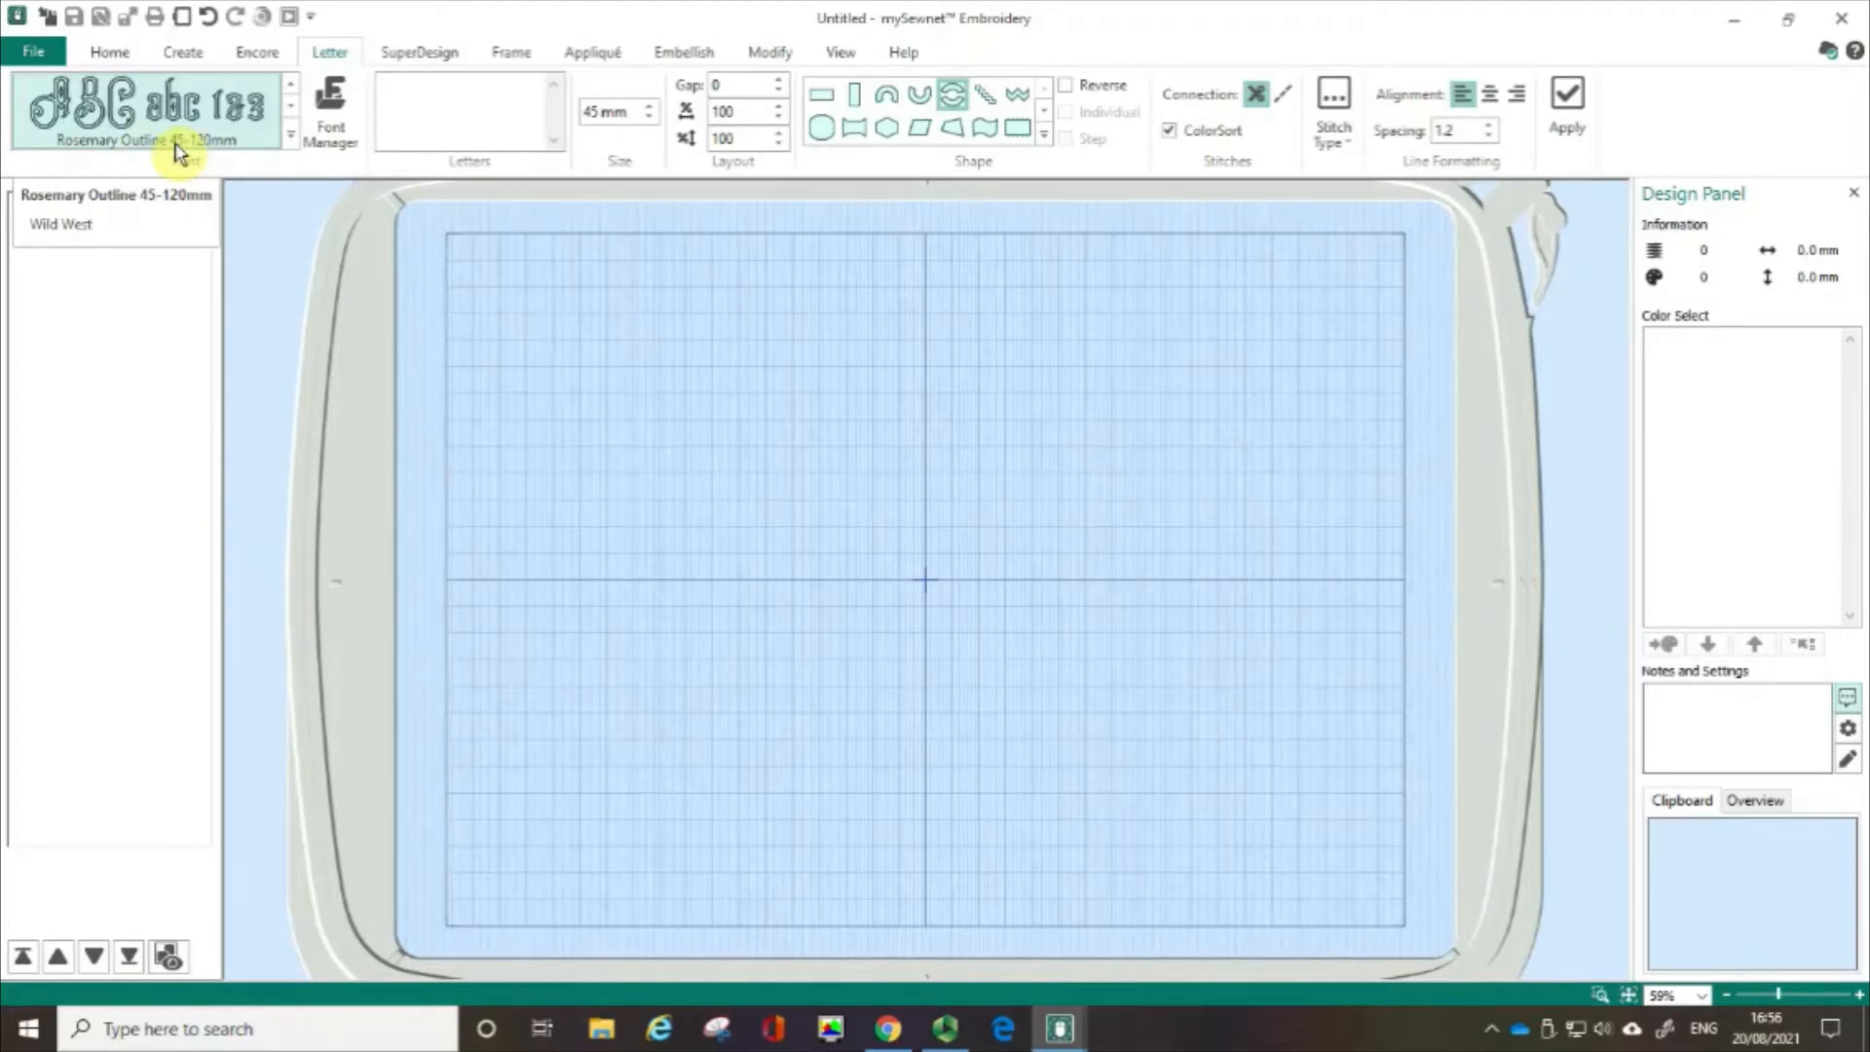
Enter "TIGER Tiger" as the lettering text
key("ctrl")
key("ctrl")
key("ctrl")
key("ctrl")
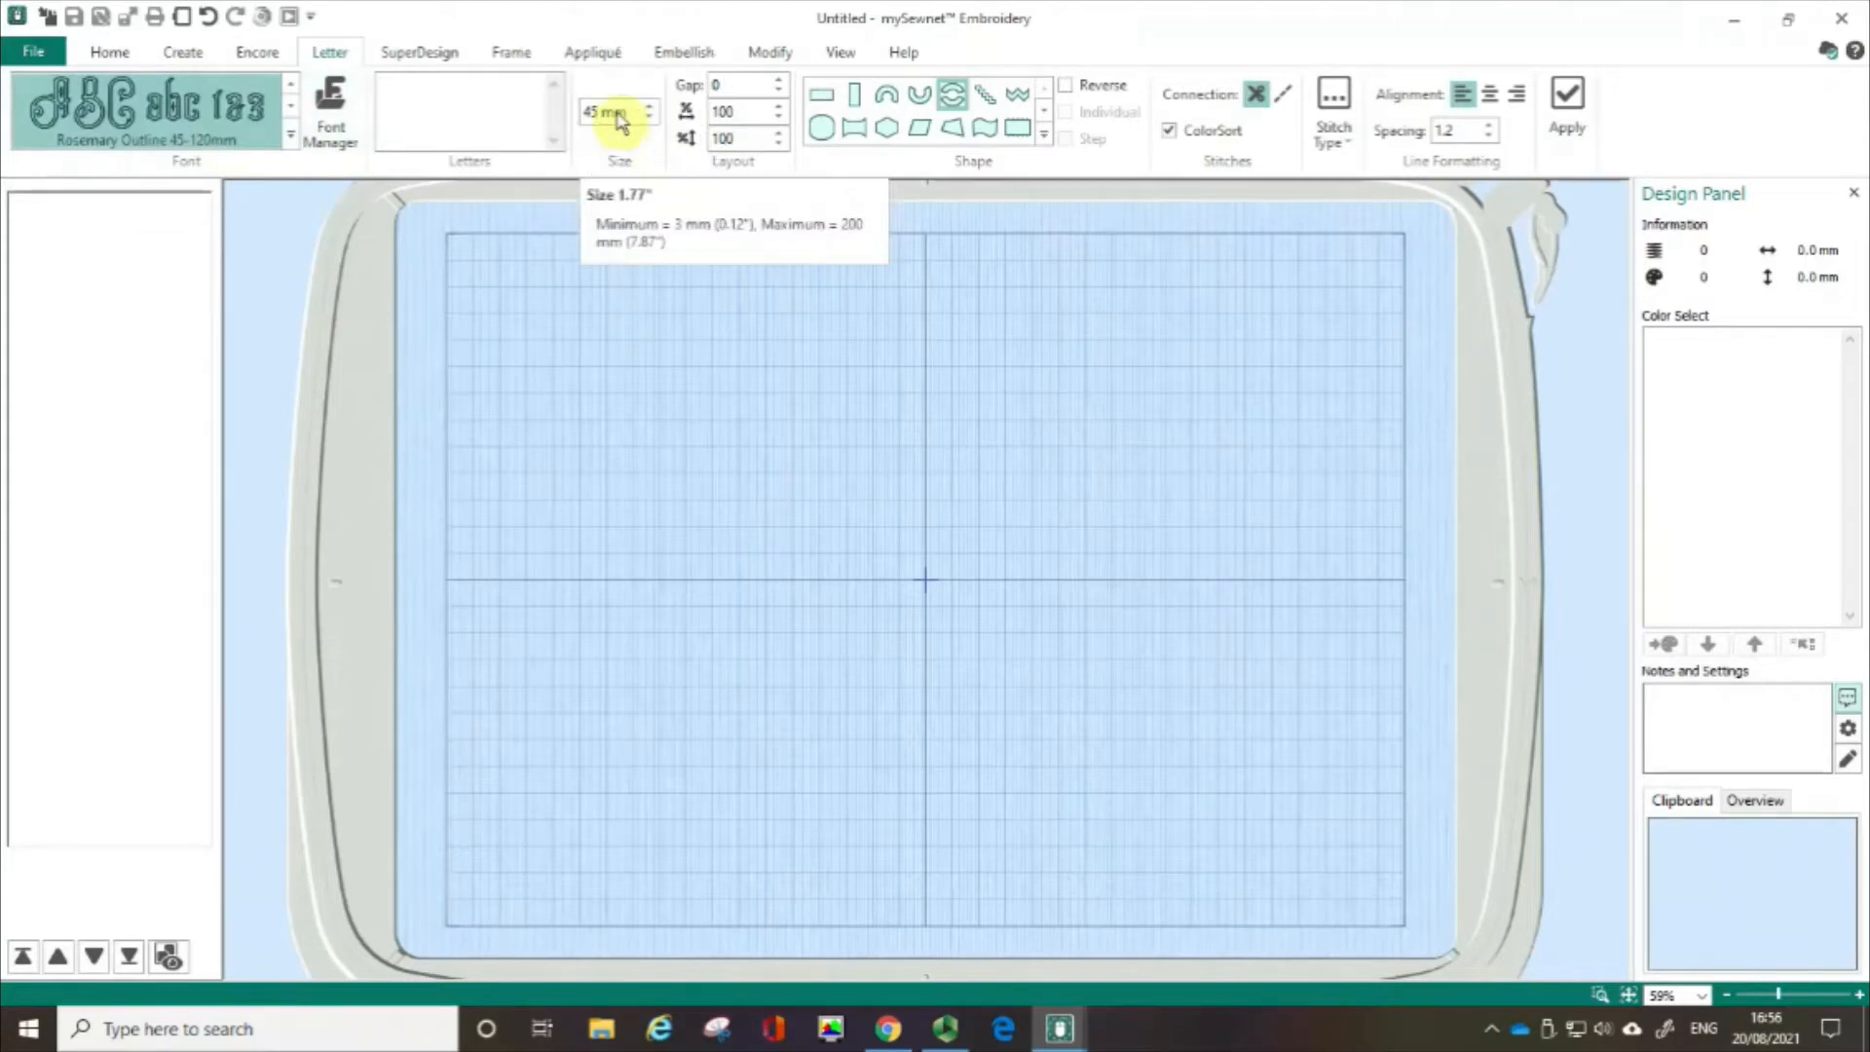
key("ctrl")
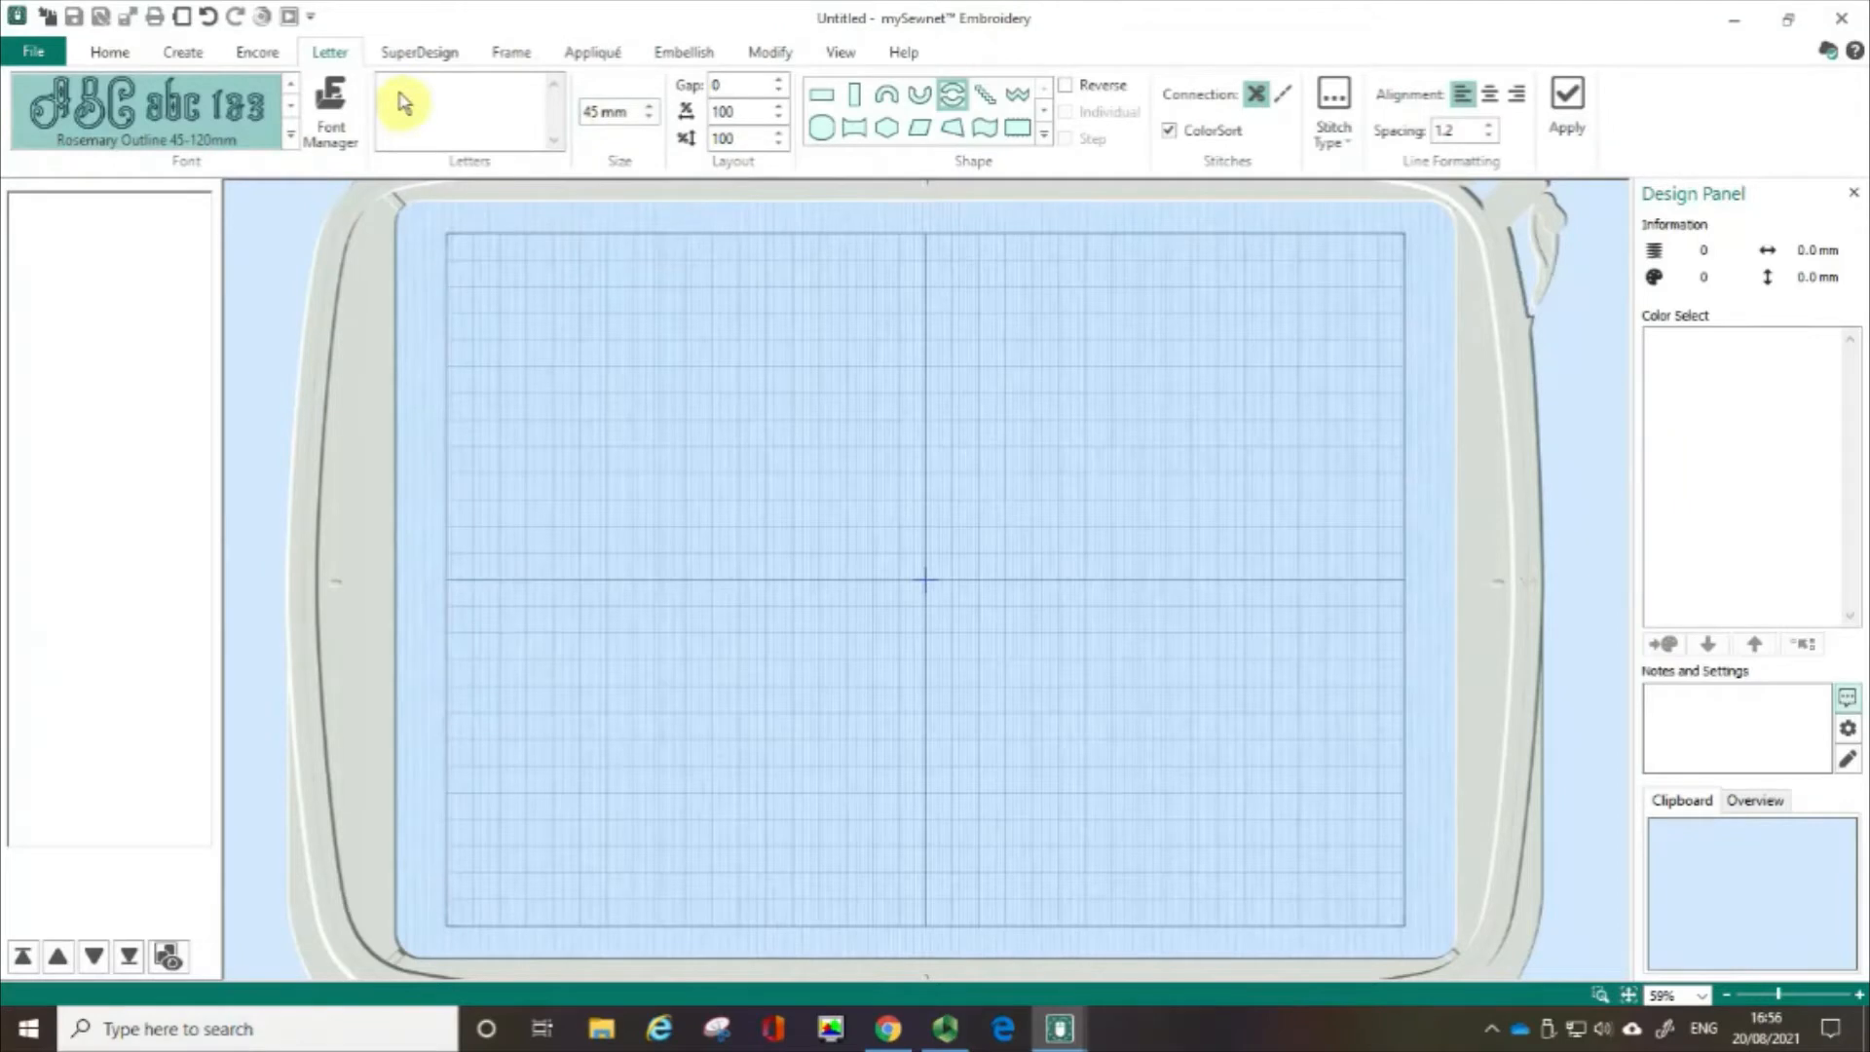
key("ctrl")
type("TIGER Tiger")
double_click(435, 87)
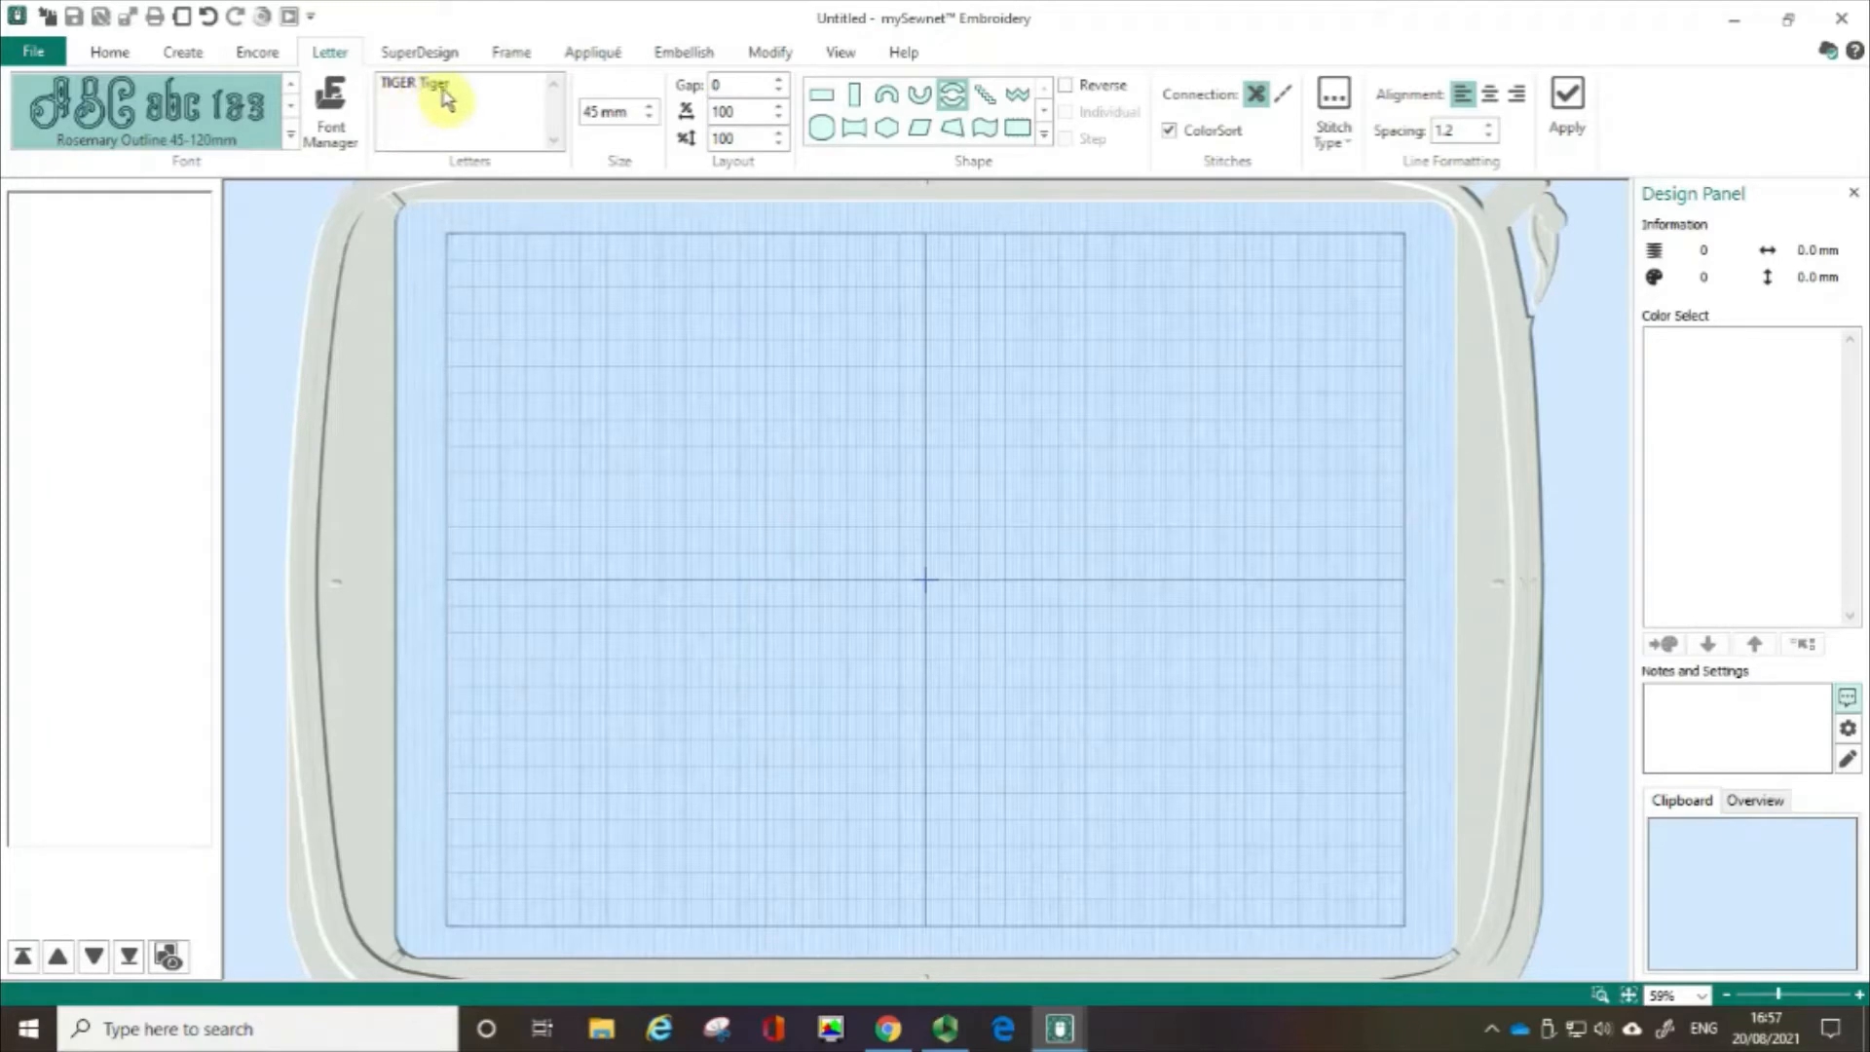
type("Tiger")
Create the lettering as a Horizontal Block and move it up to the upper edge of the hoop grid
left_click(823, 98)
key("ctrl")
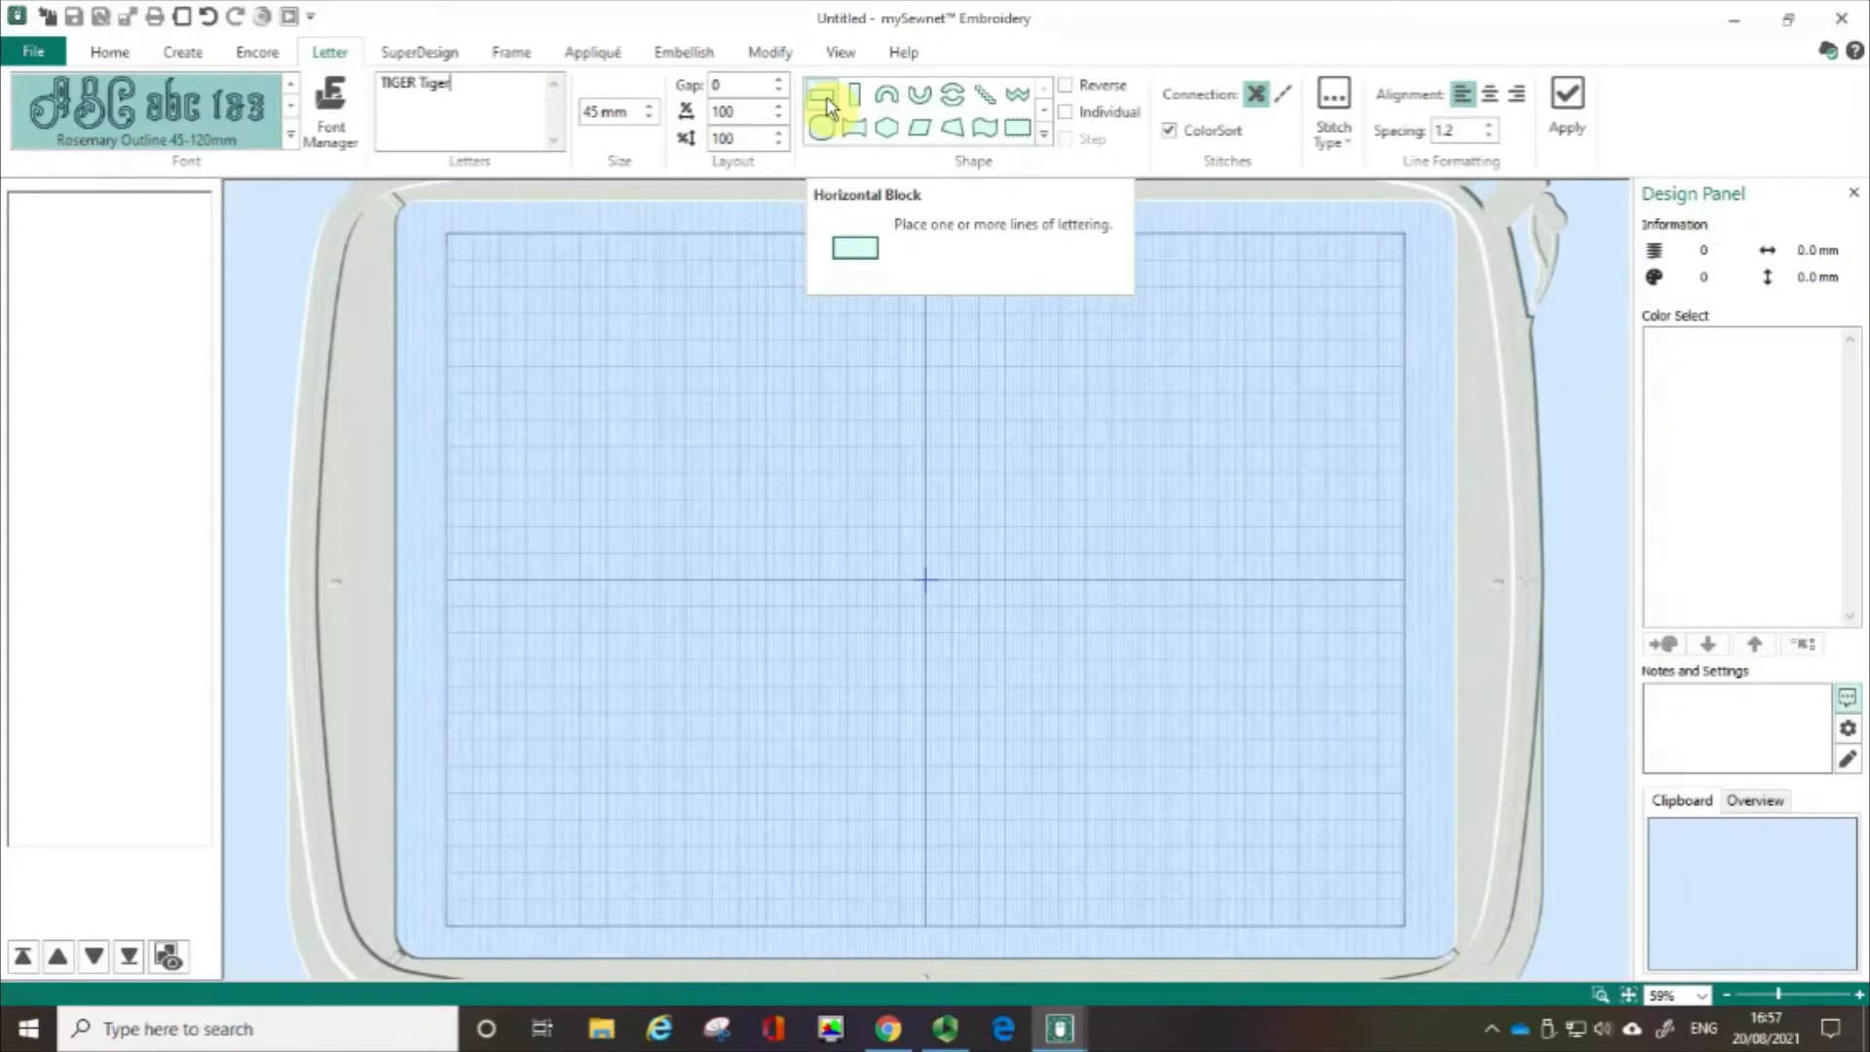
left_click(1570, 97)
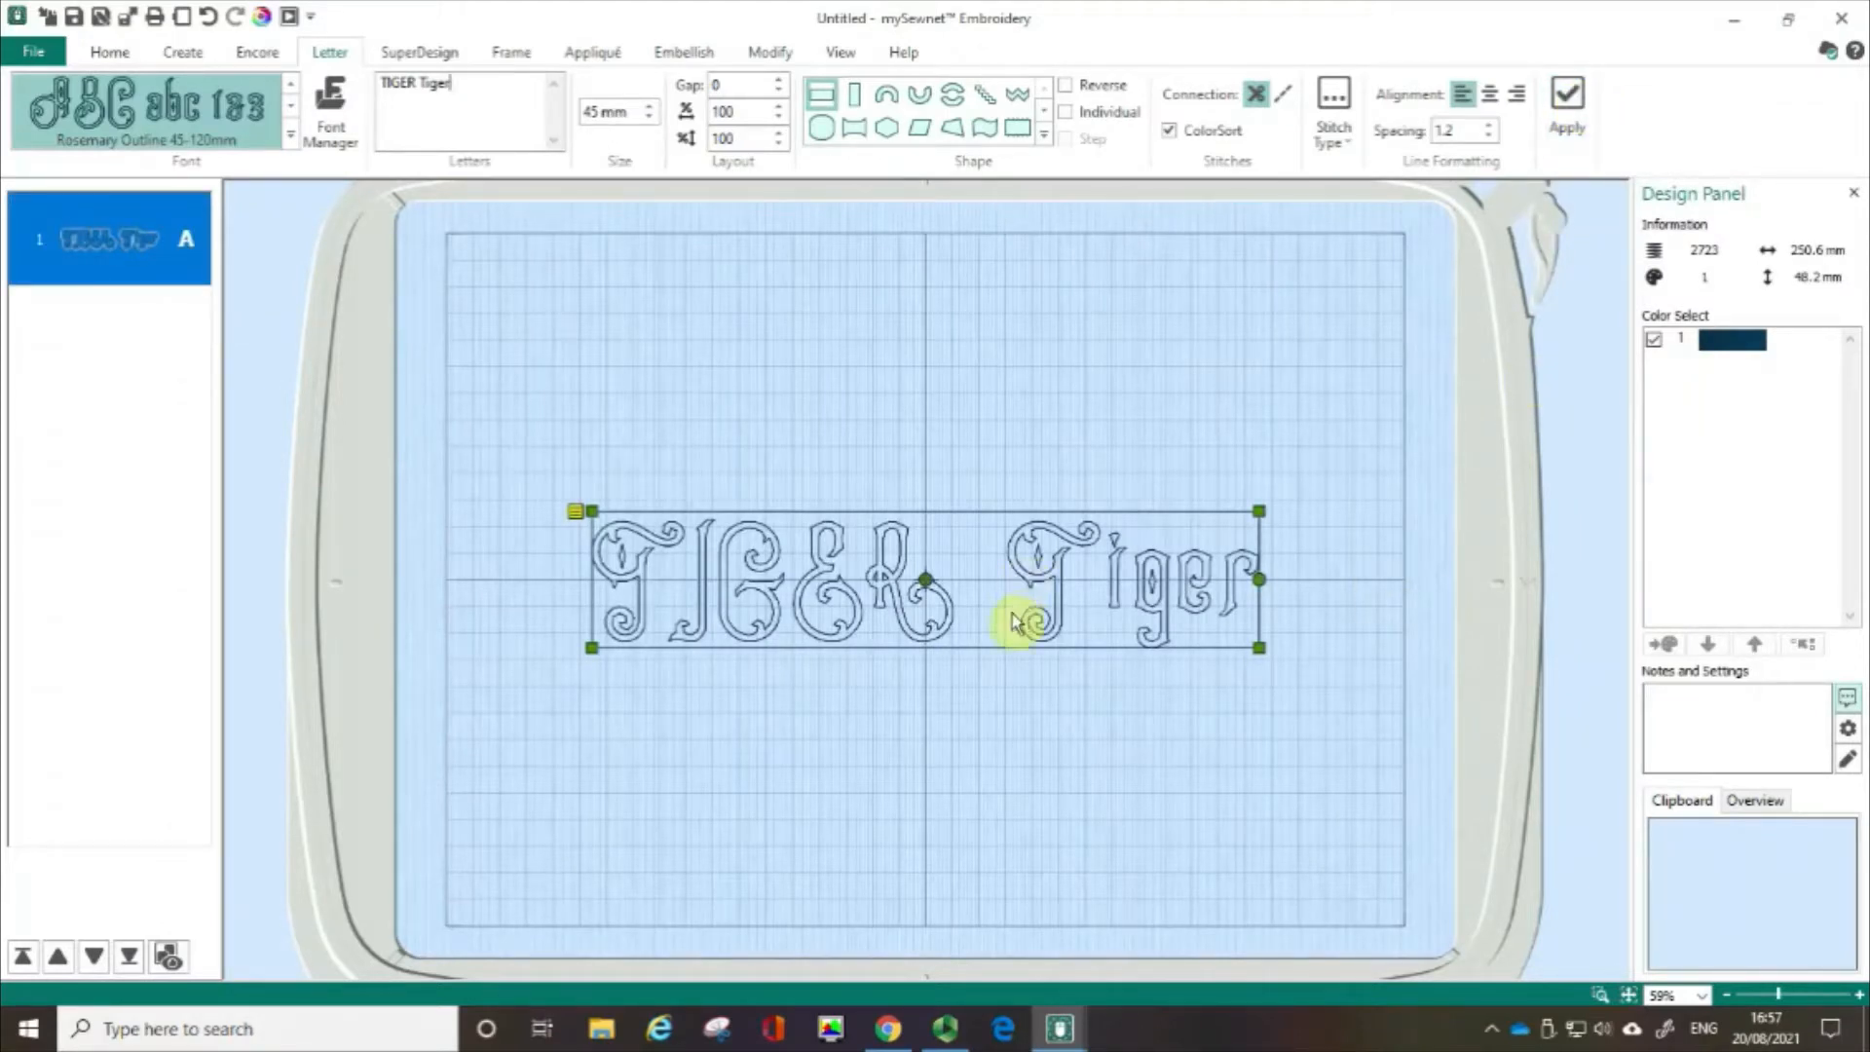
left_click_drag(1008, 618, 985, 356)
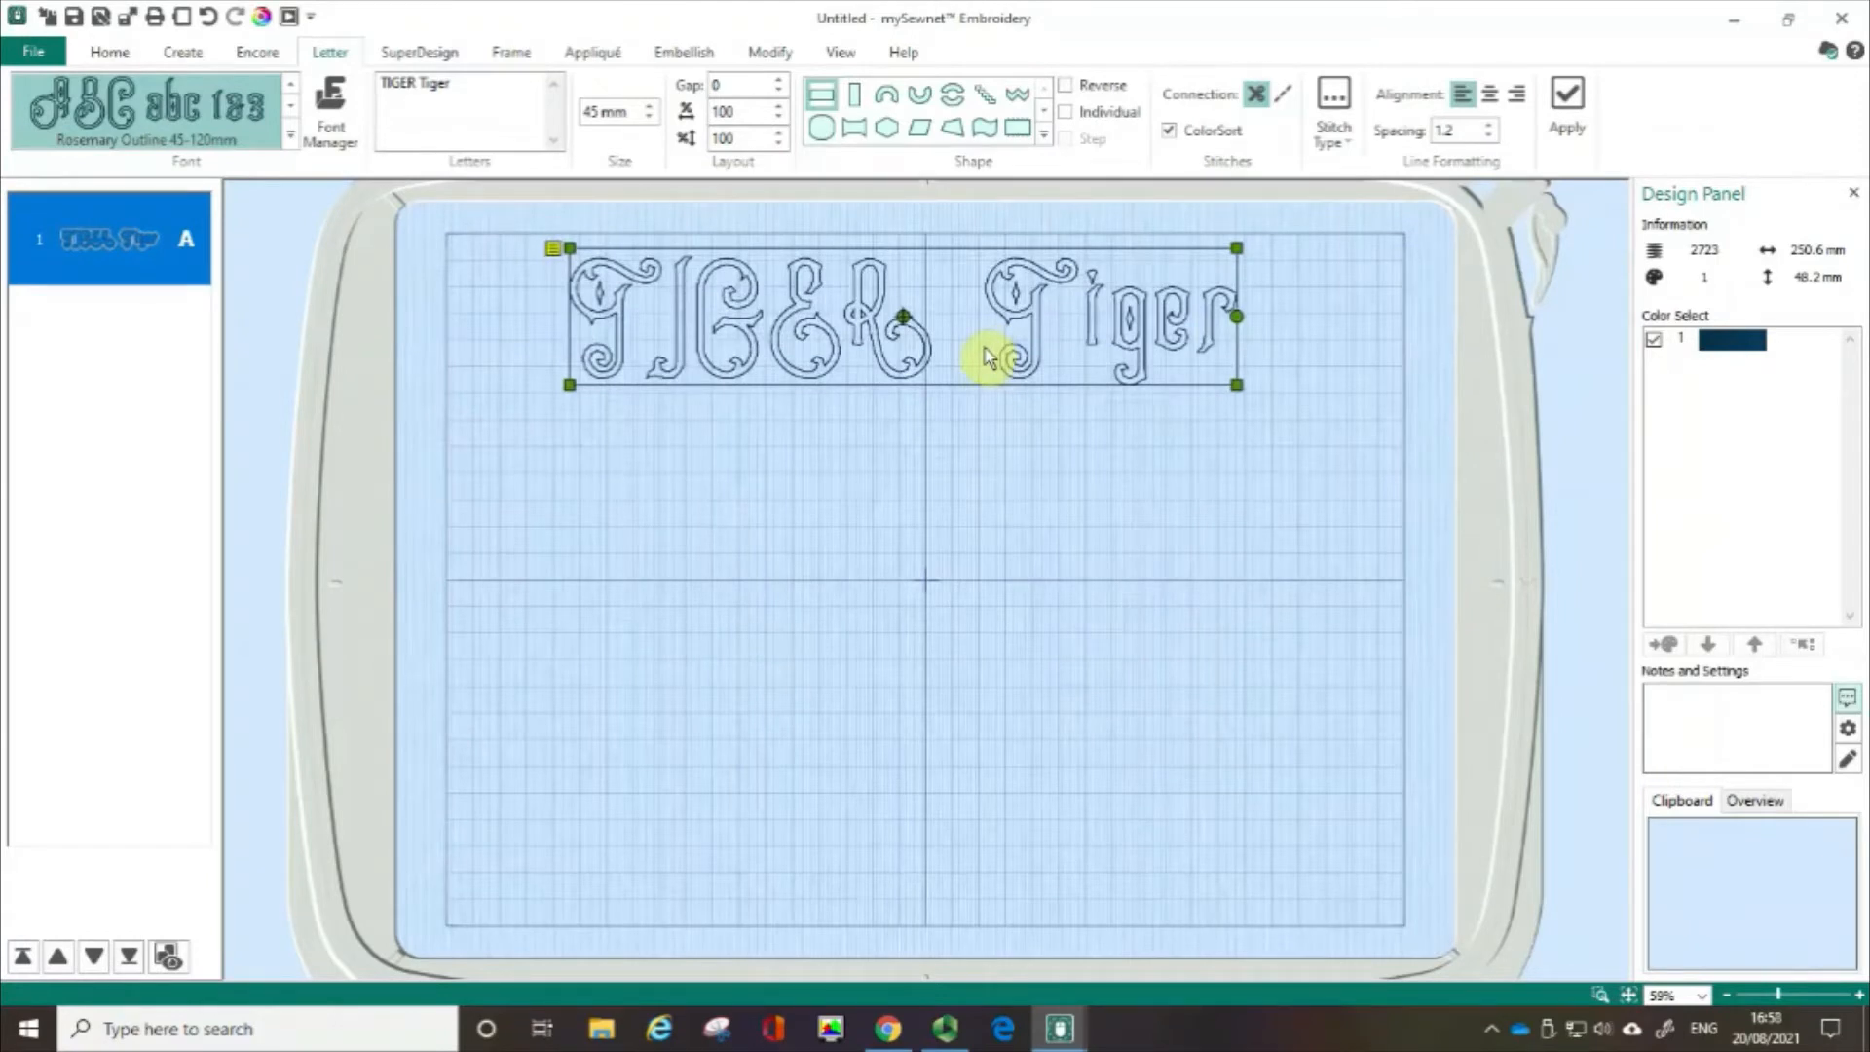
Try a second "TIGER Tiger" lettering with a letter gap of -20 and Trim connection, and delete it
double_click(758, 92)
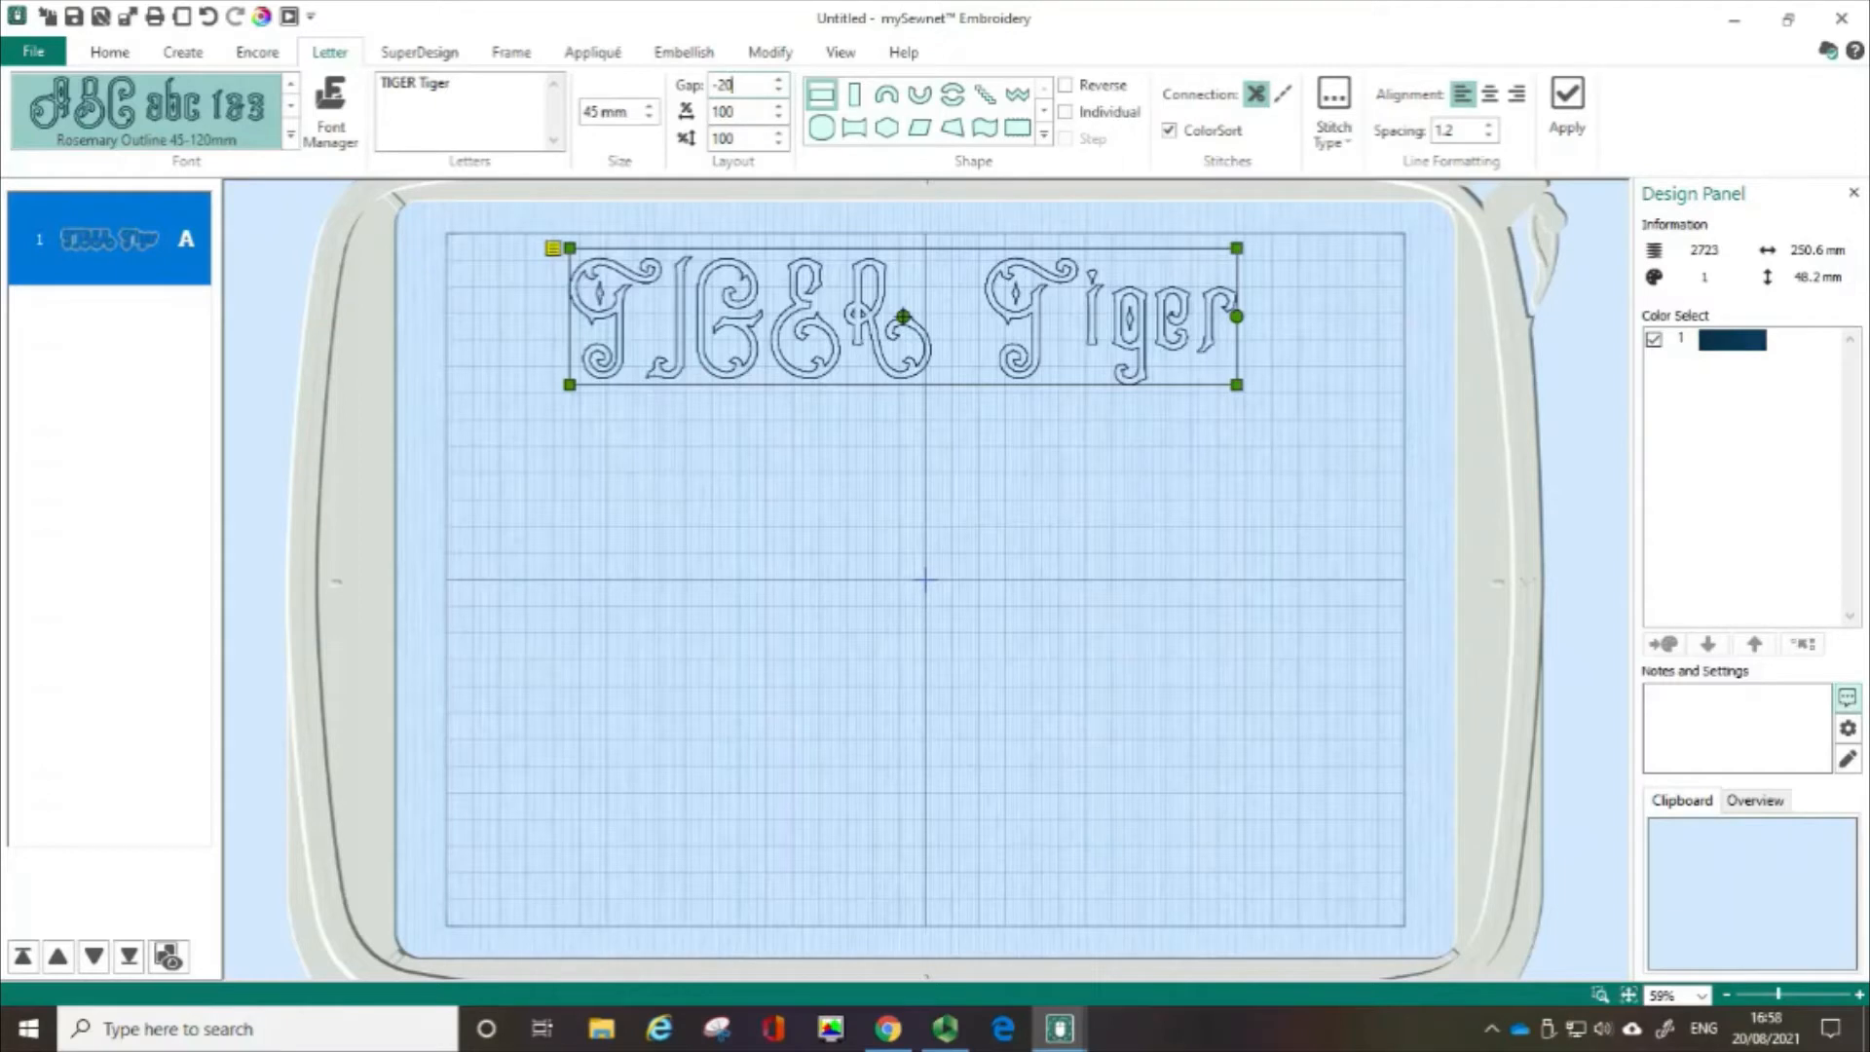
key("ctrl")
left_click(1285, 98)
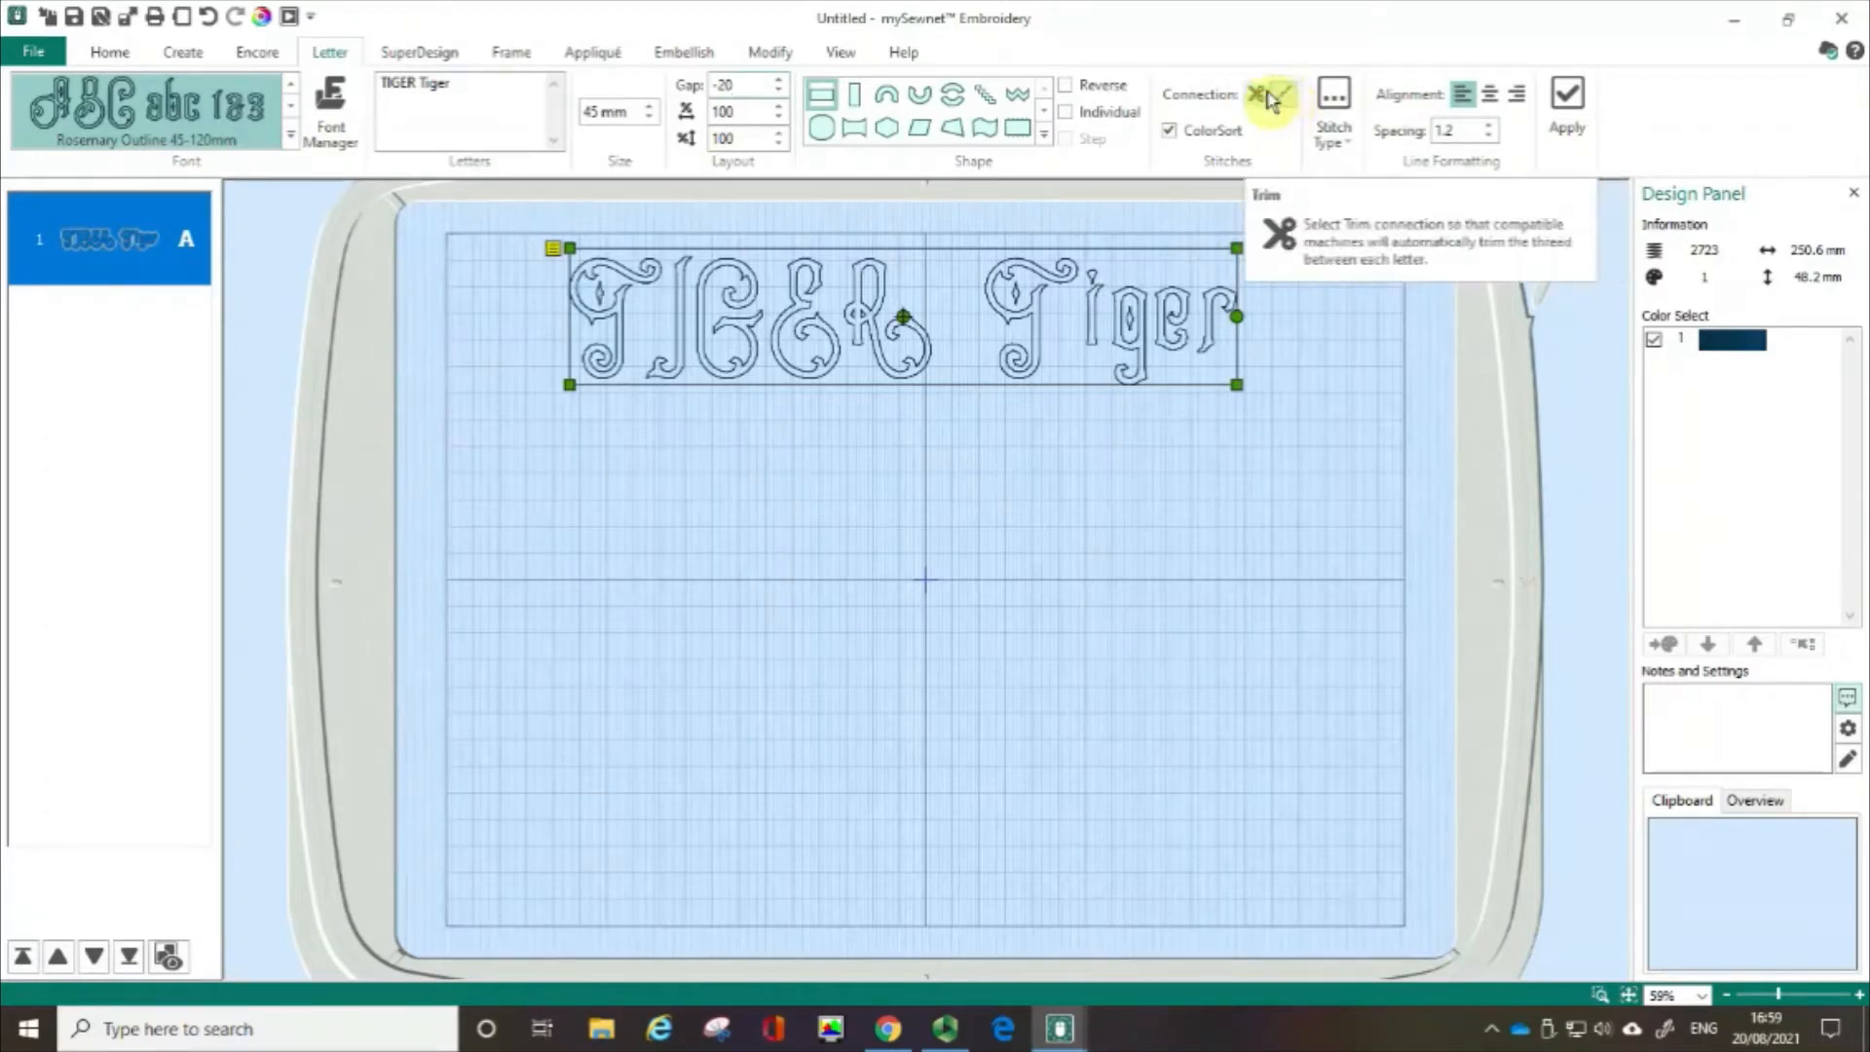
left_click(1259, 95)
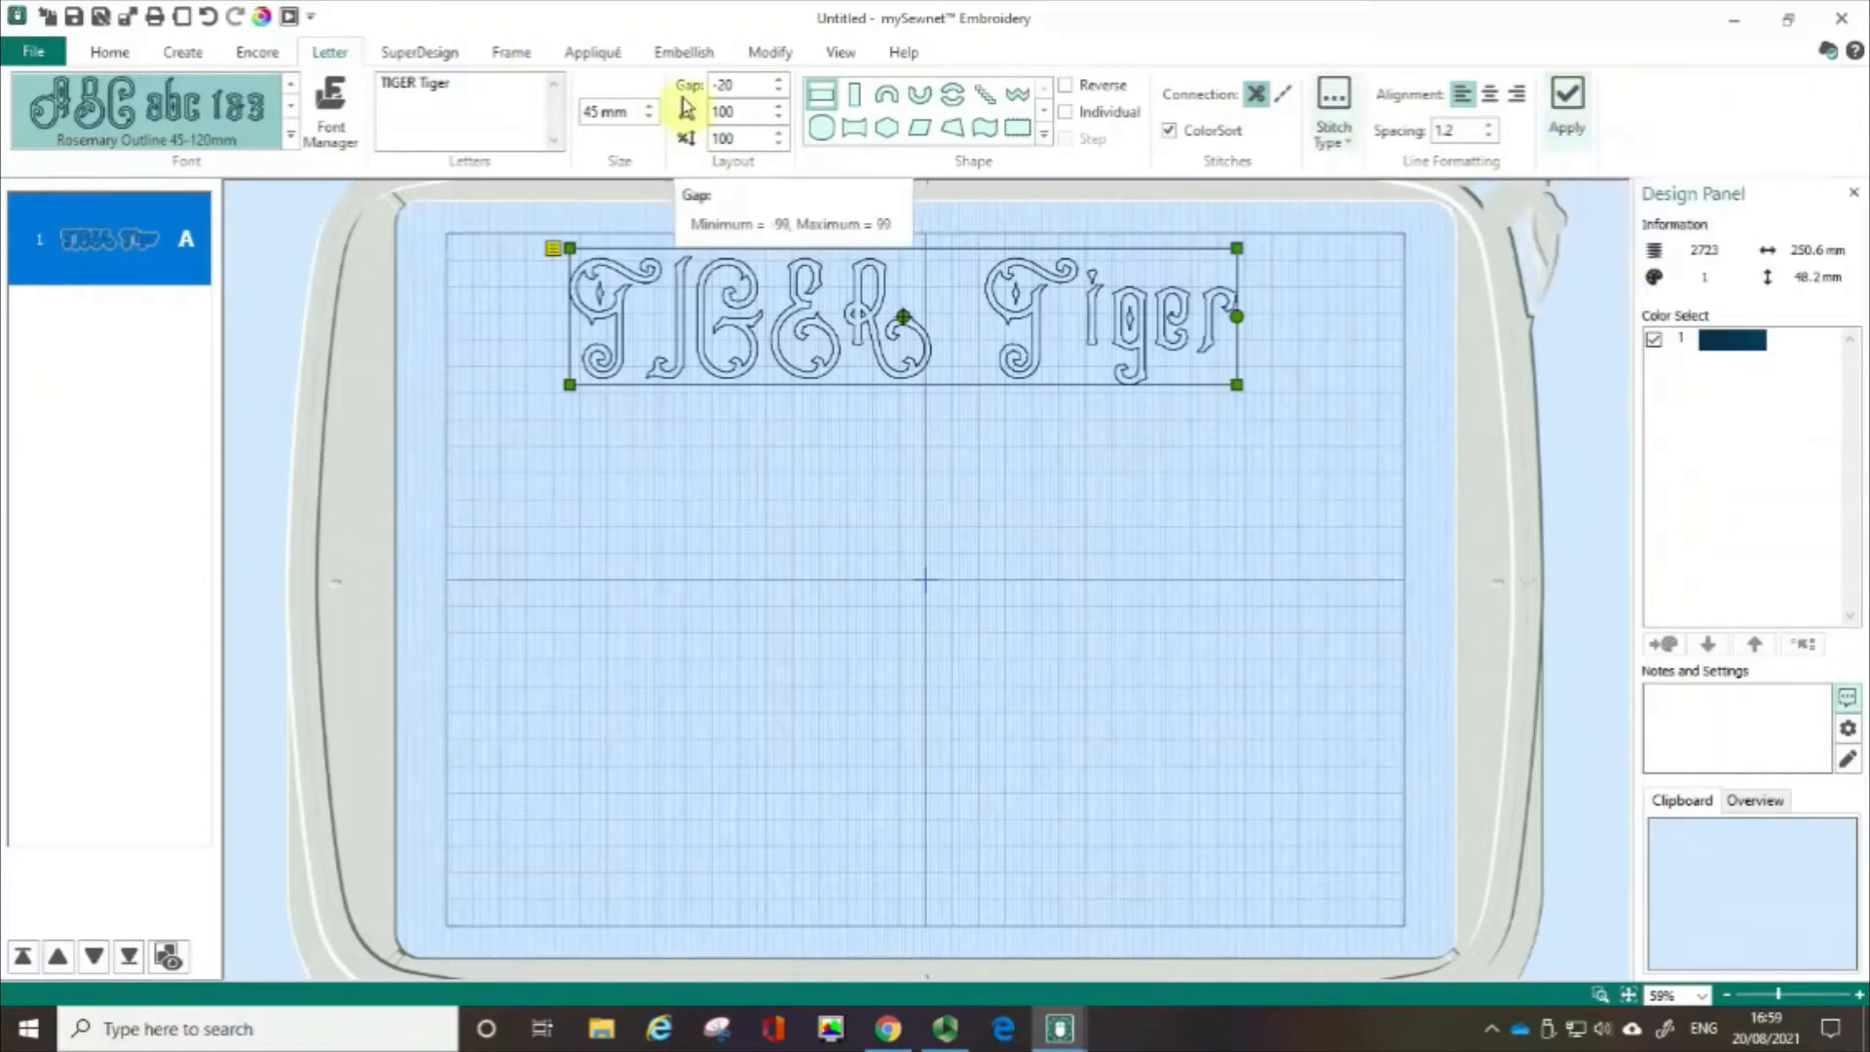
left_click(1568, 92)
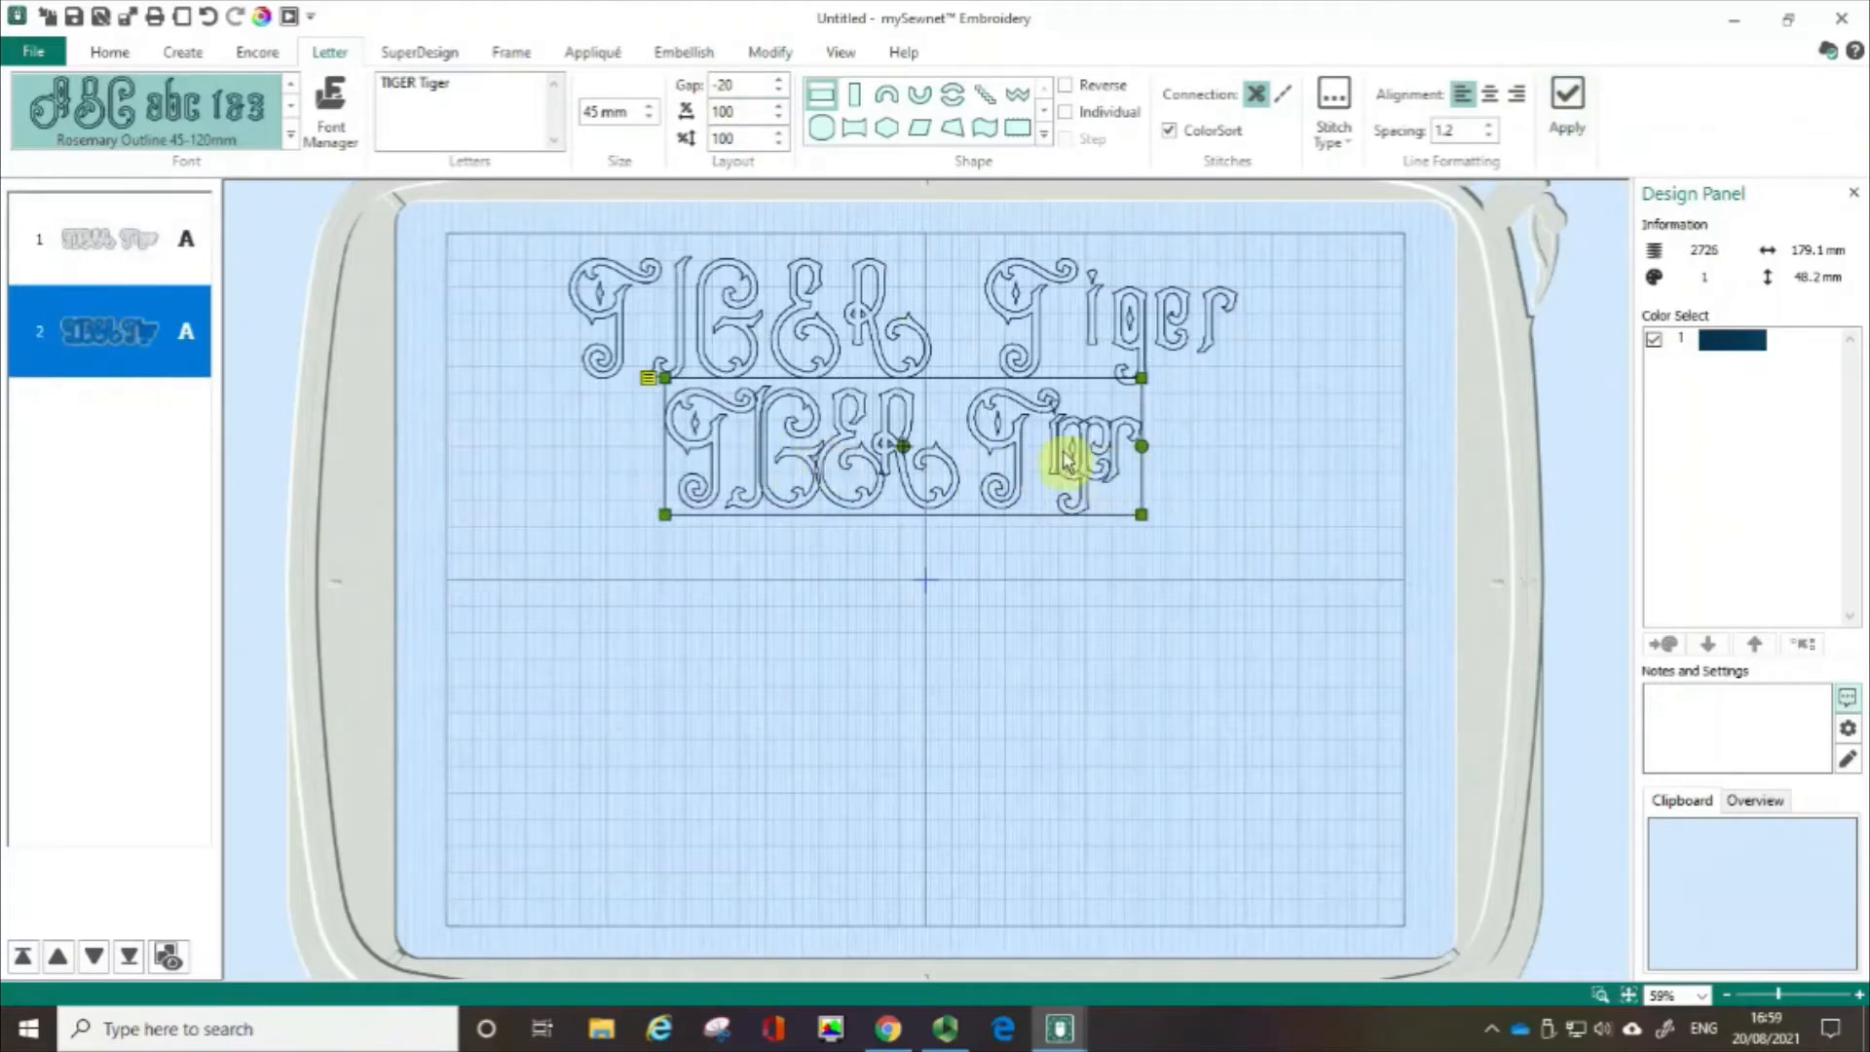
left_click(1100, 458)
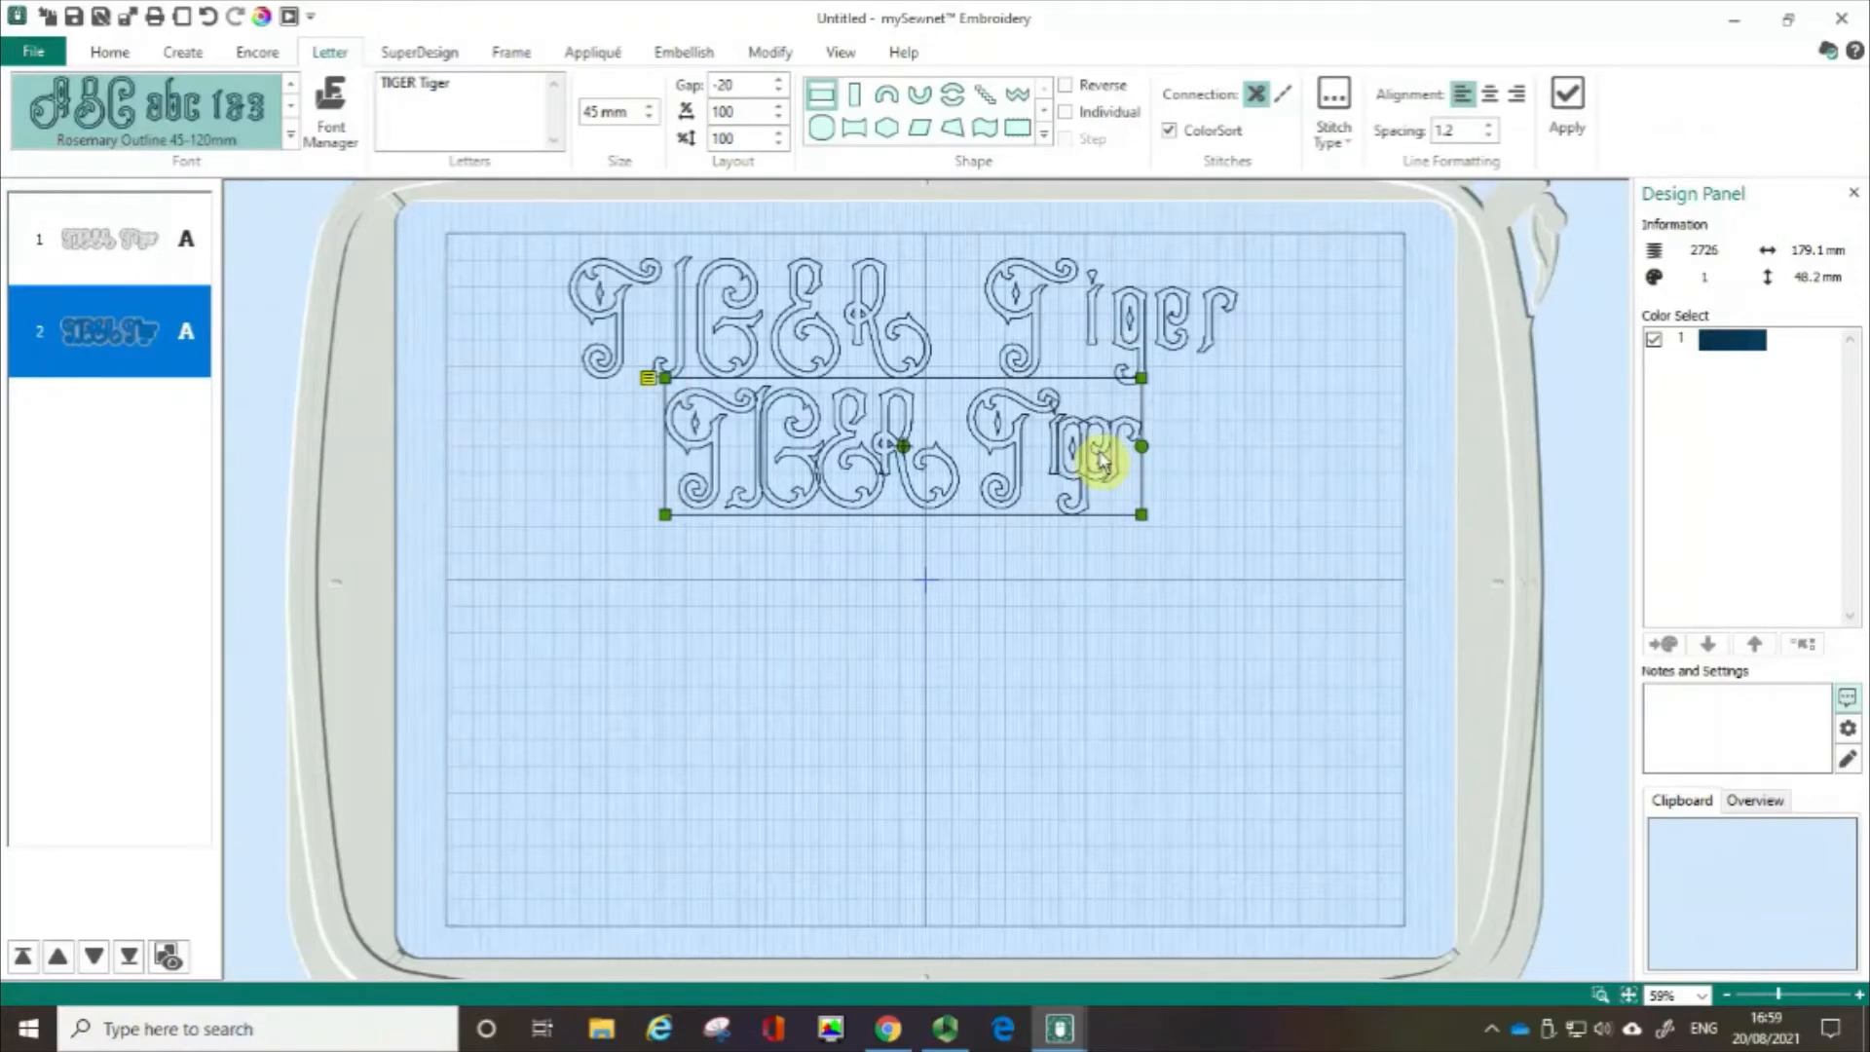
key("Delete")
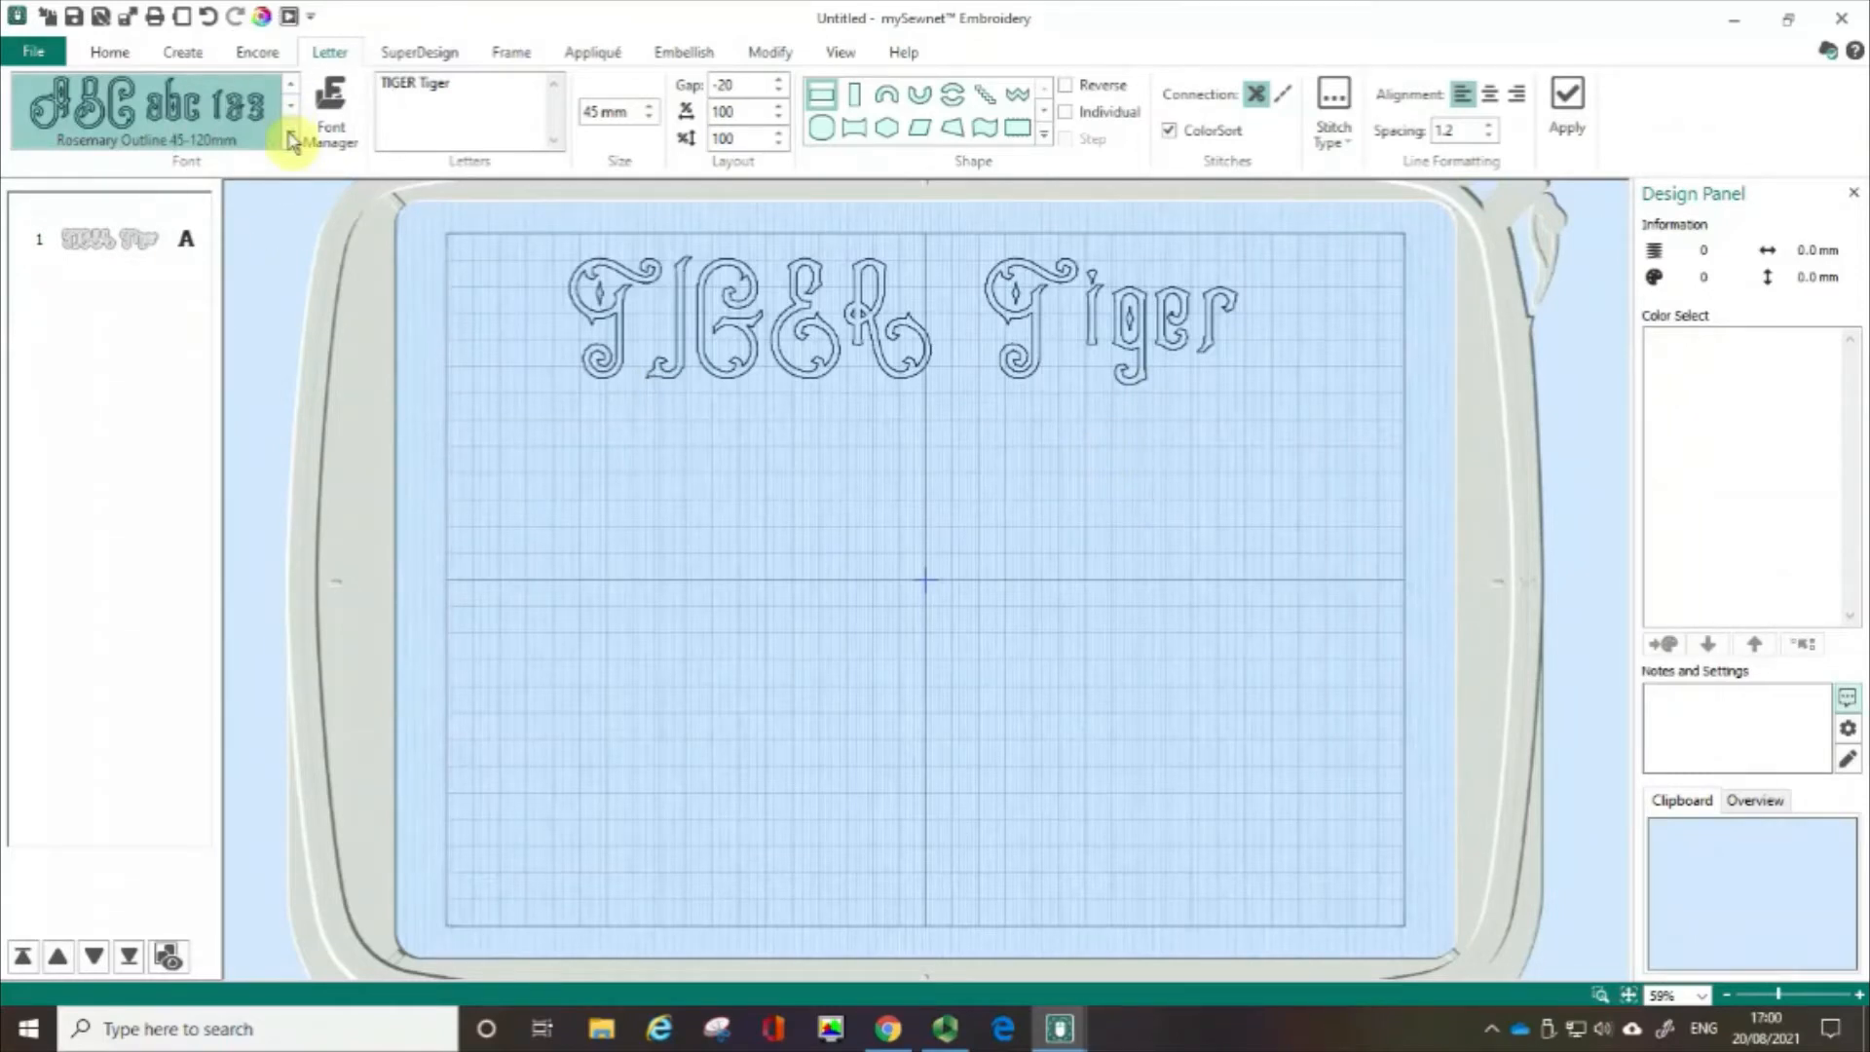
Try the lettering in the Dogs UC 60-150mm font with the gap set to 0, and delete it
left_click(290, 140)
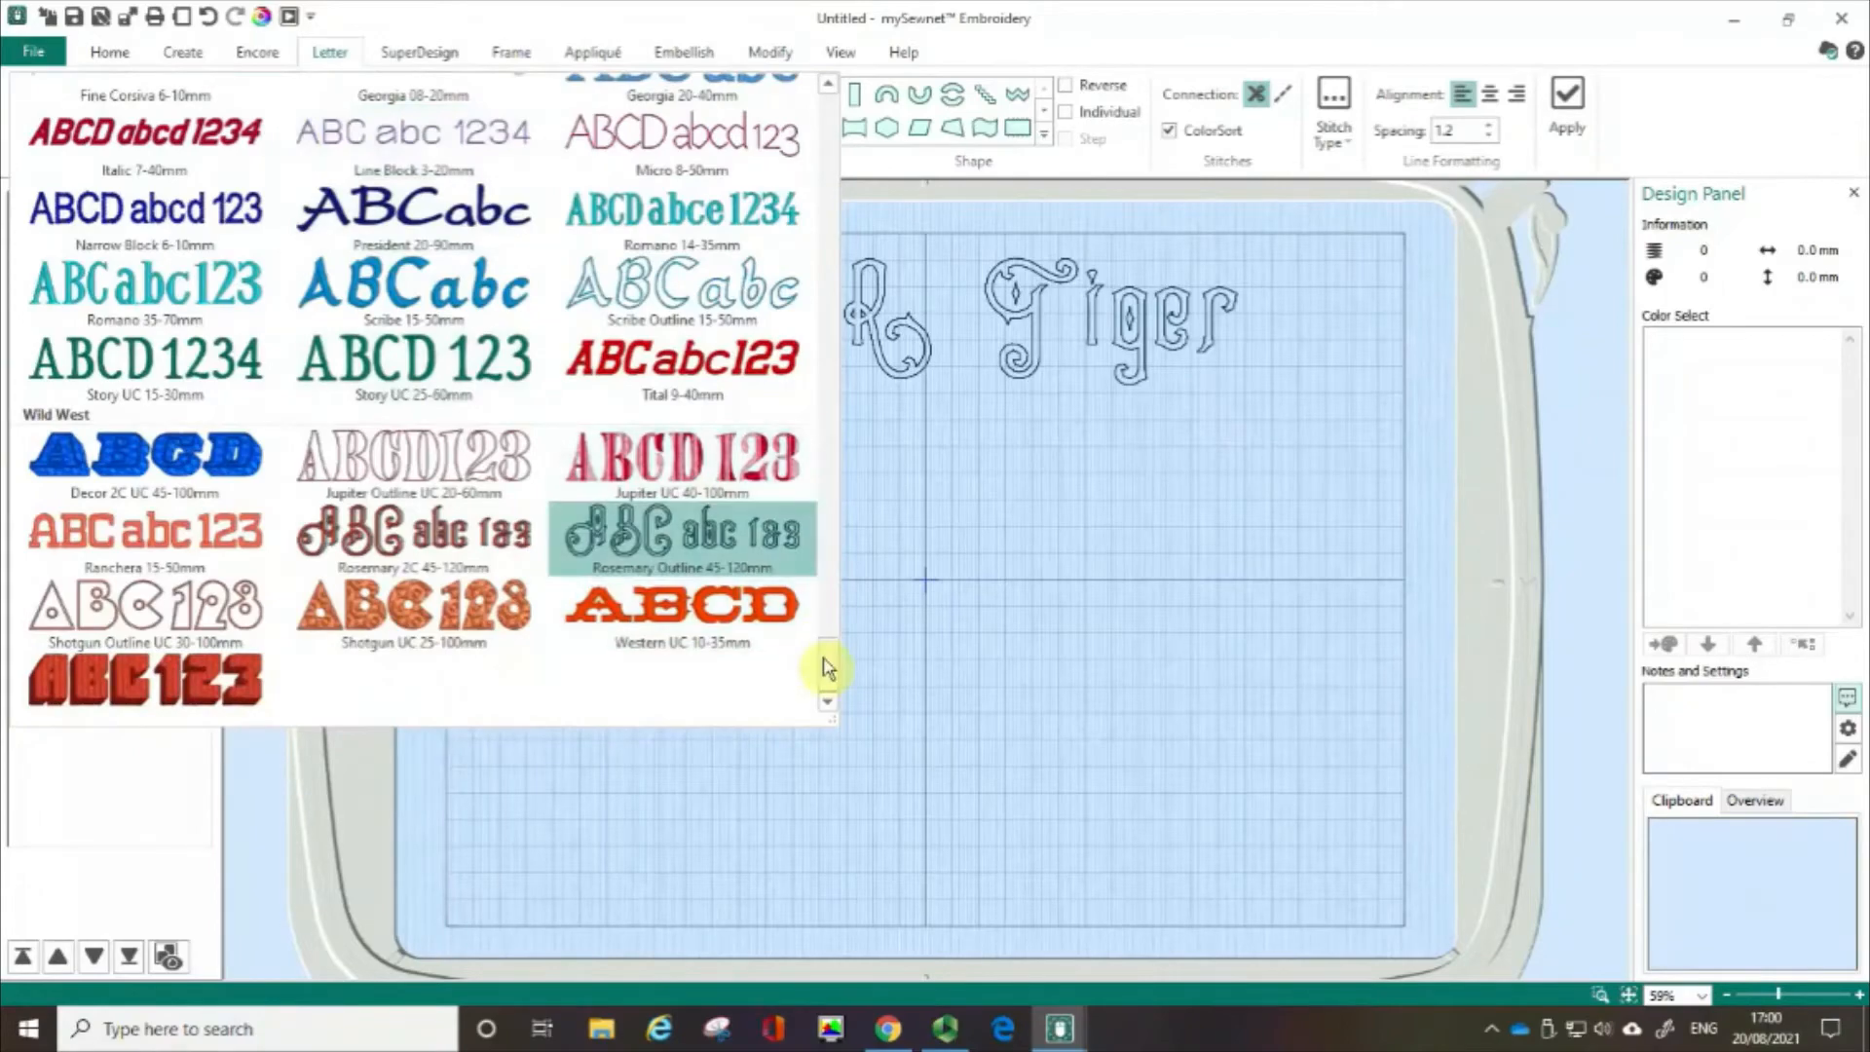
left_click_drag(827, 659, 796, 158)
left_click(730, 251)
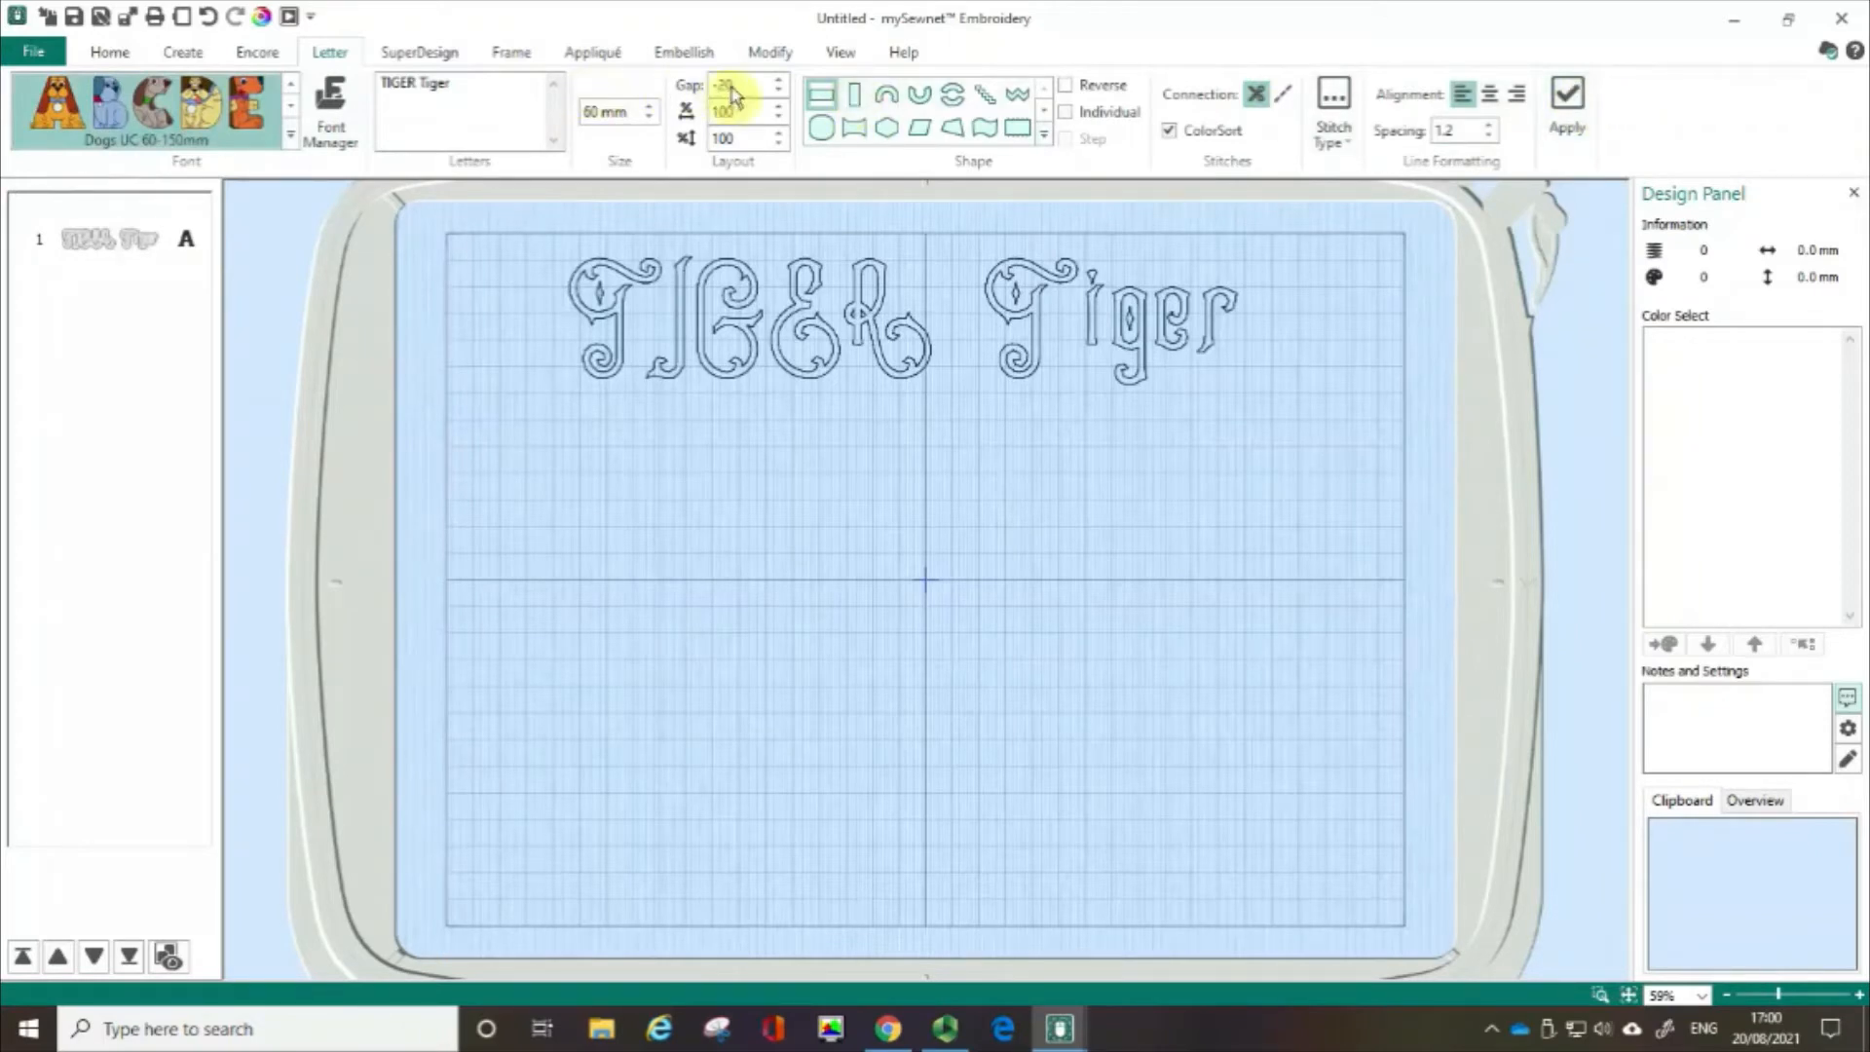
left_click_drag(712, 86, 754, 74)
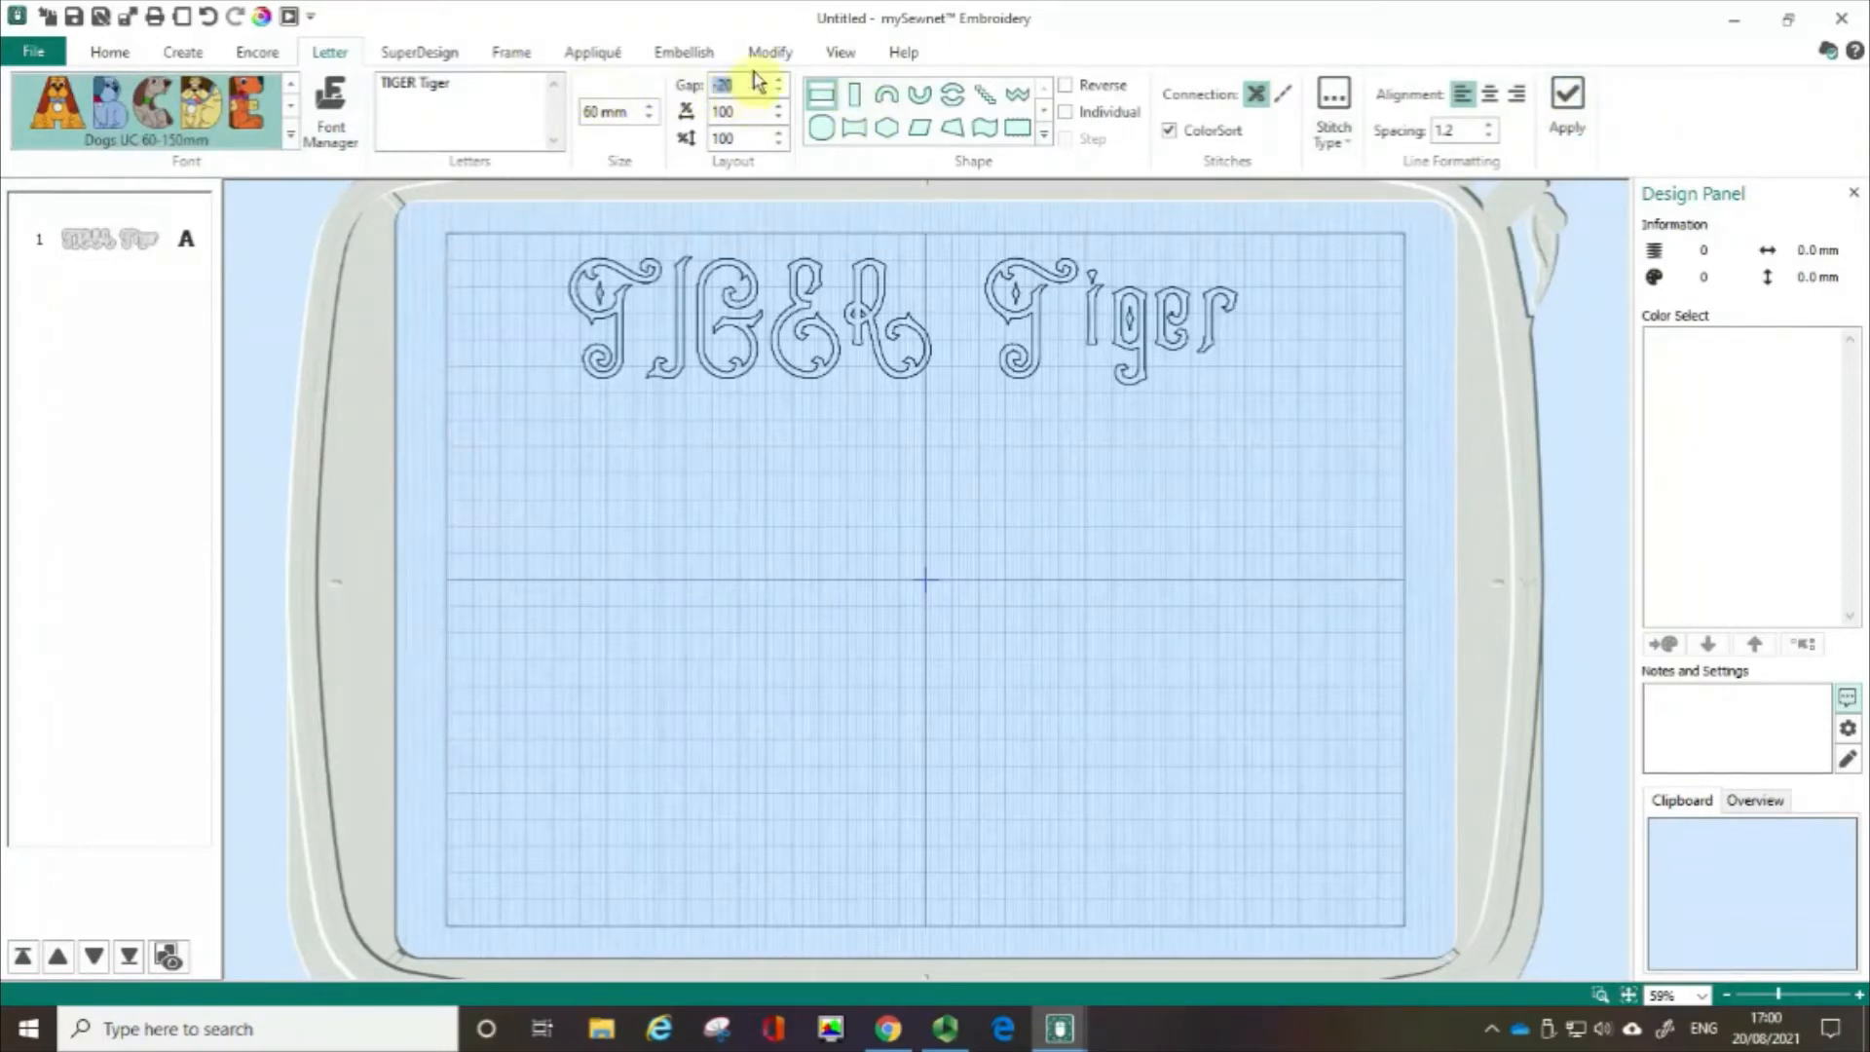
type("0")
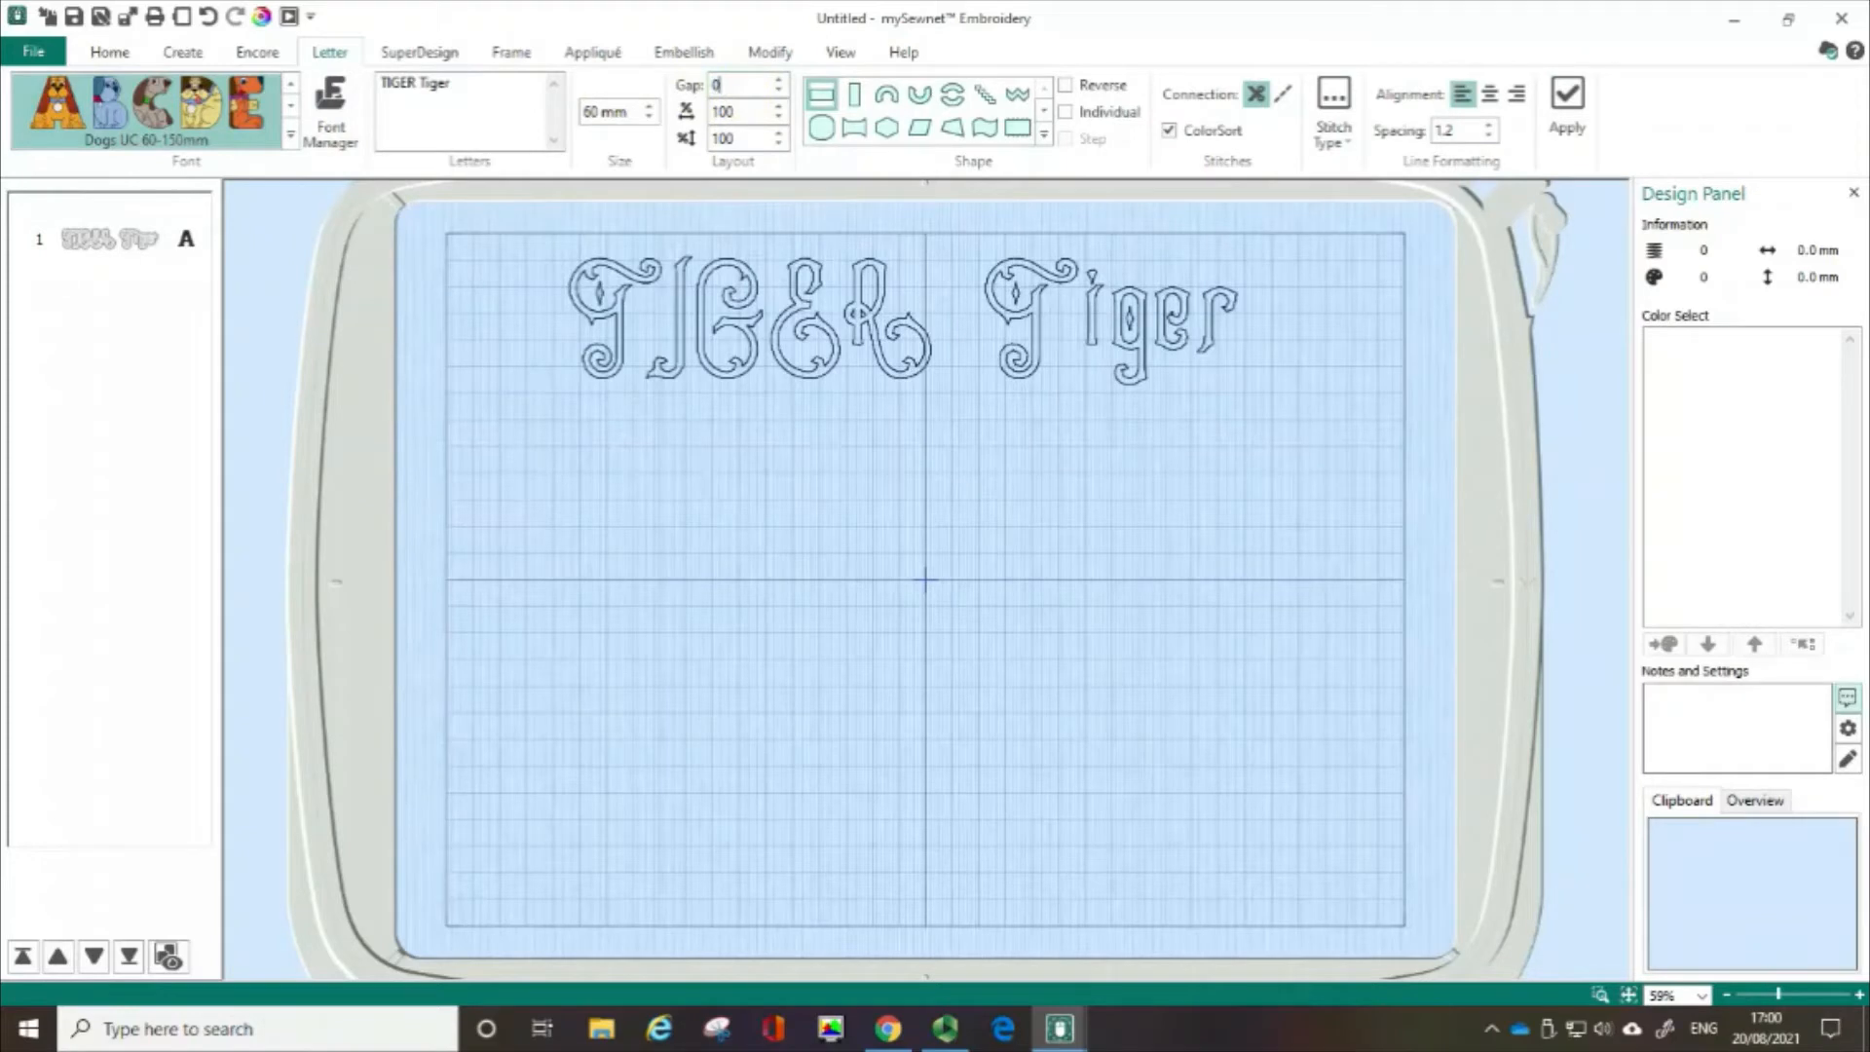
left_click(1566, 112)
left_click(1569, 105)
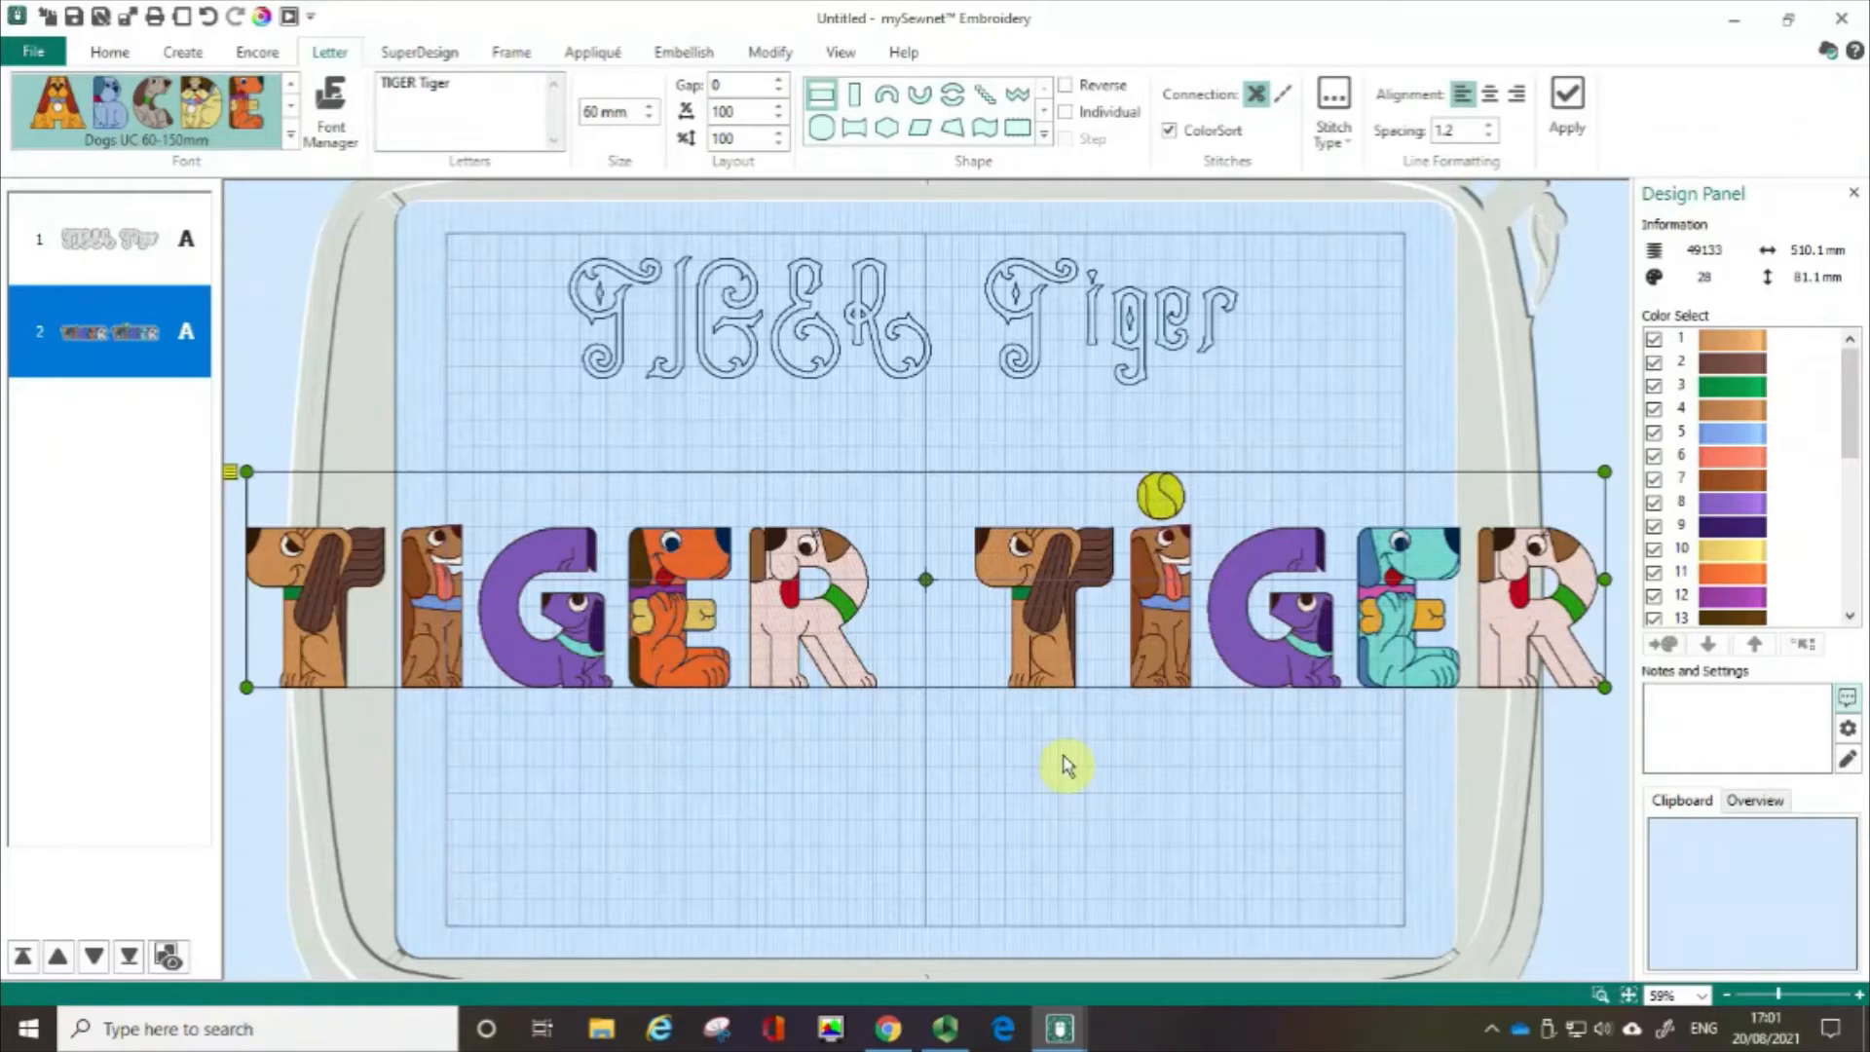
key("Delete")
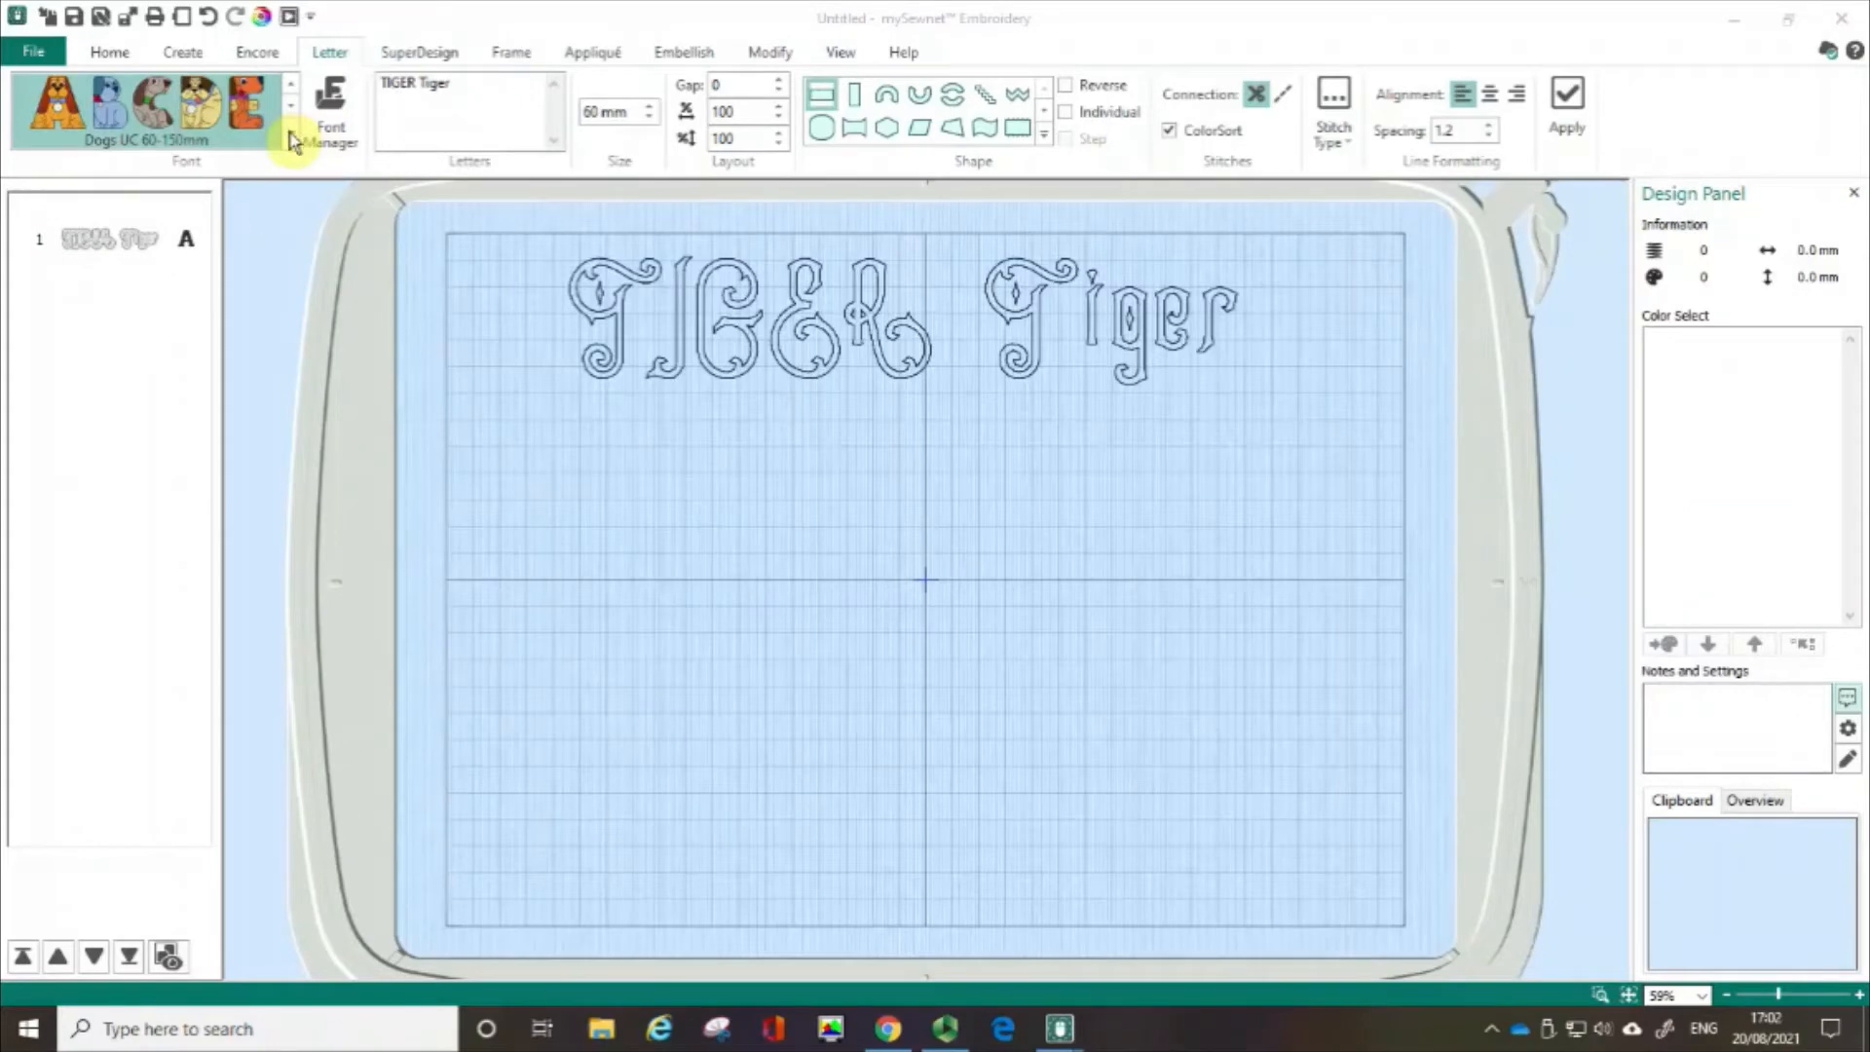
Create the "TIGER Tiger" lettering in the Braid 30-80mm font on the wavy multipoint line shape
left_click(291, 138)
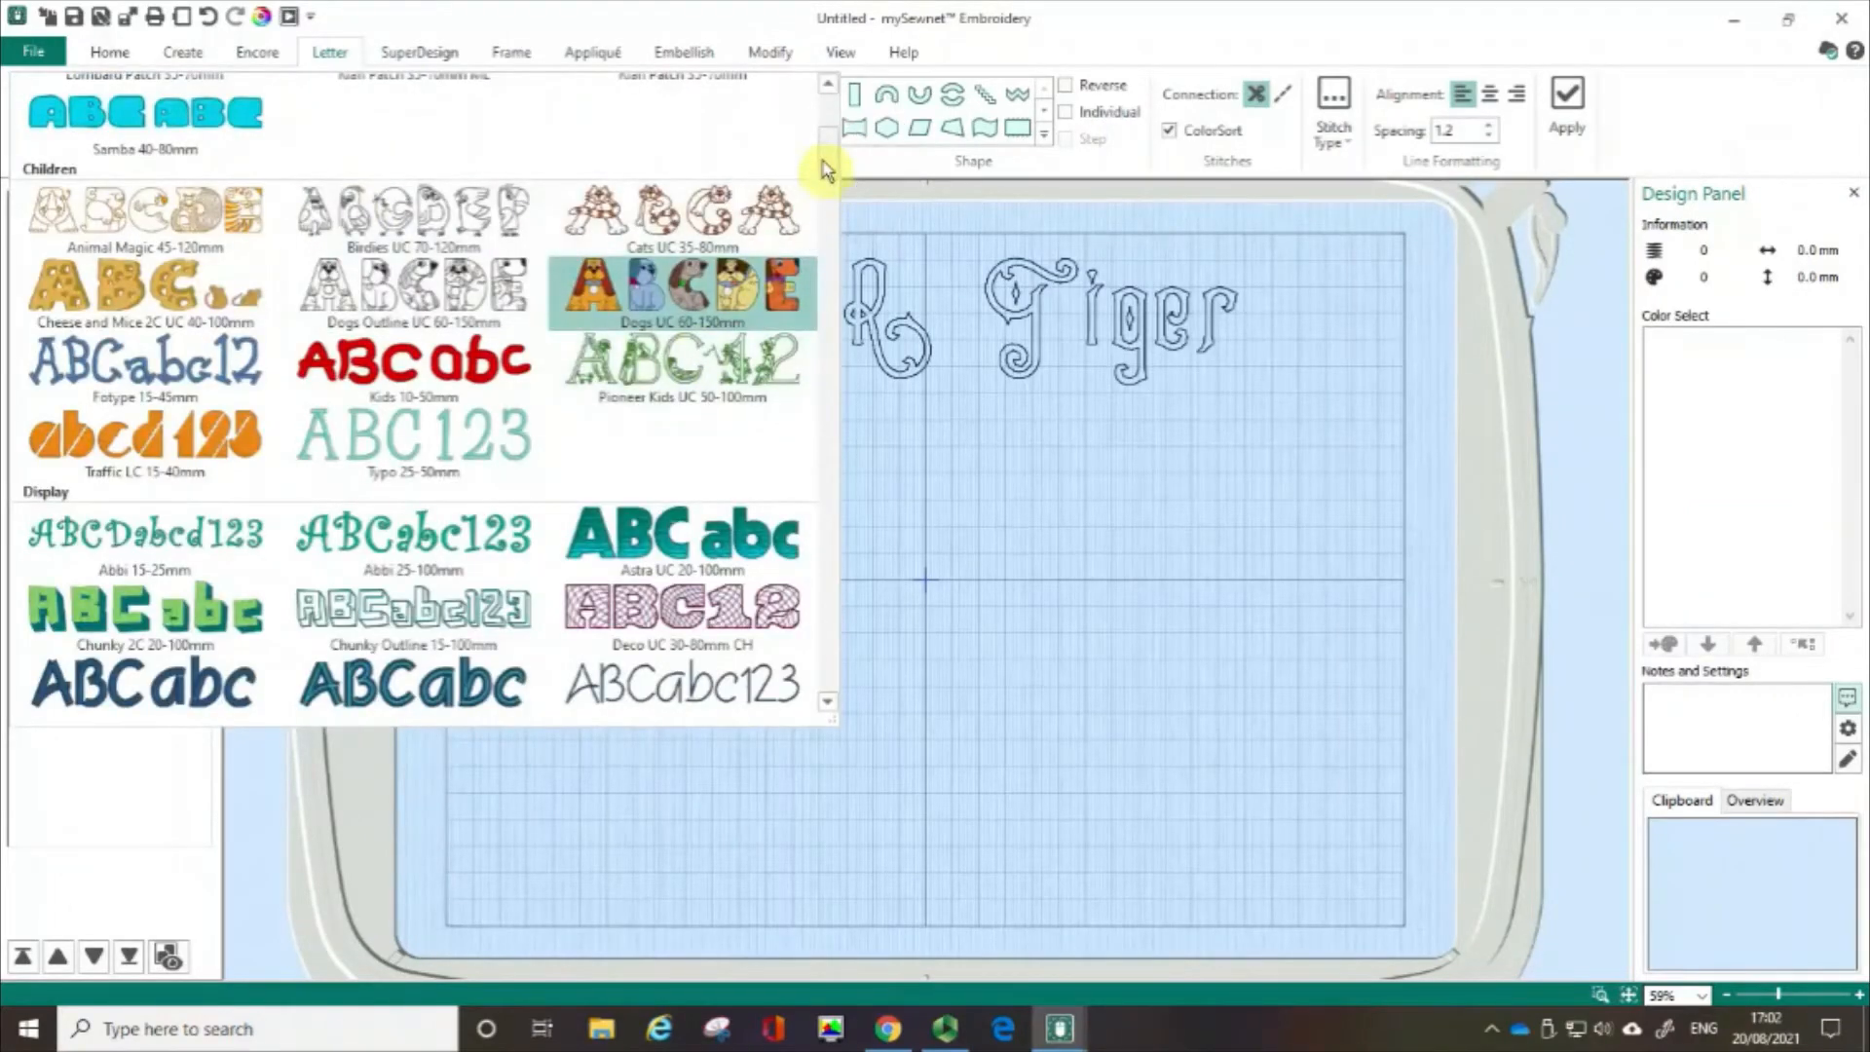
left_click_drag(826, 171, 843, 561)
left_click(843, 560)
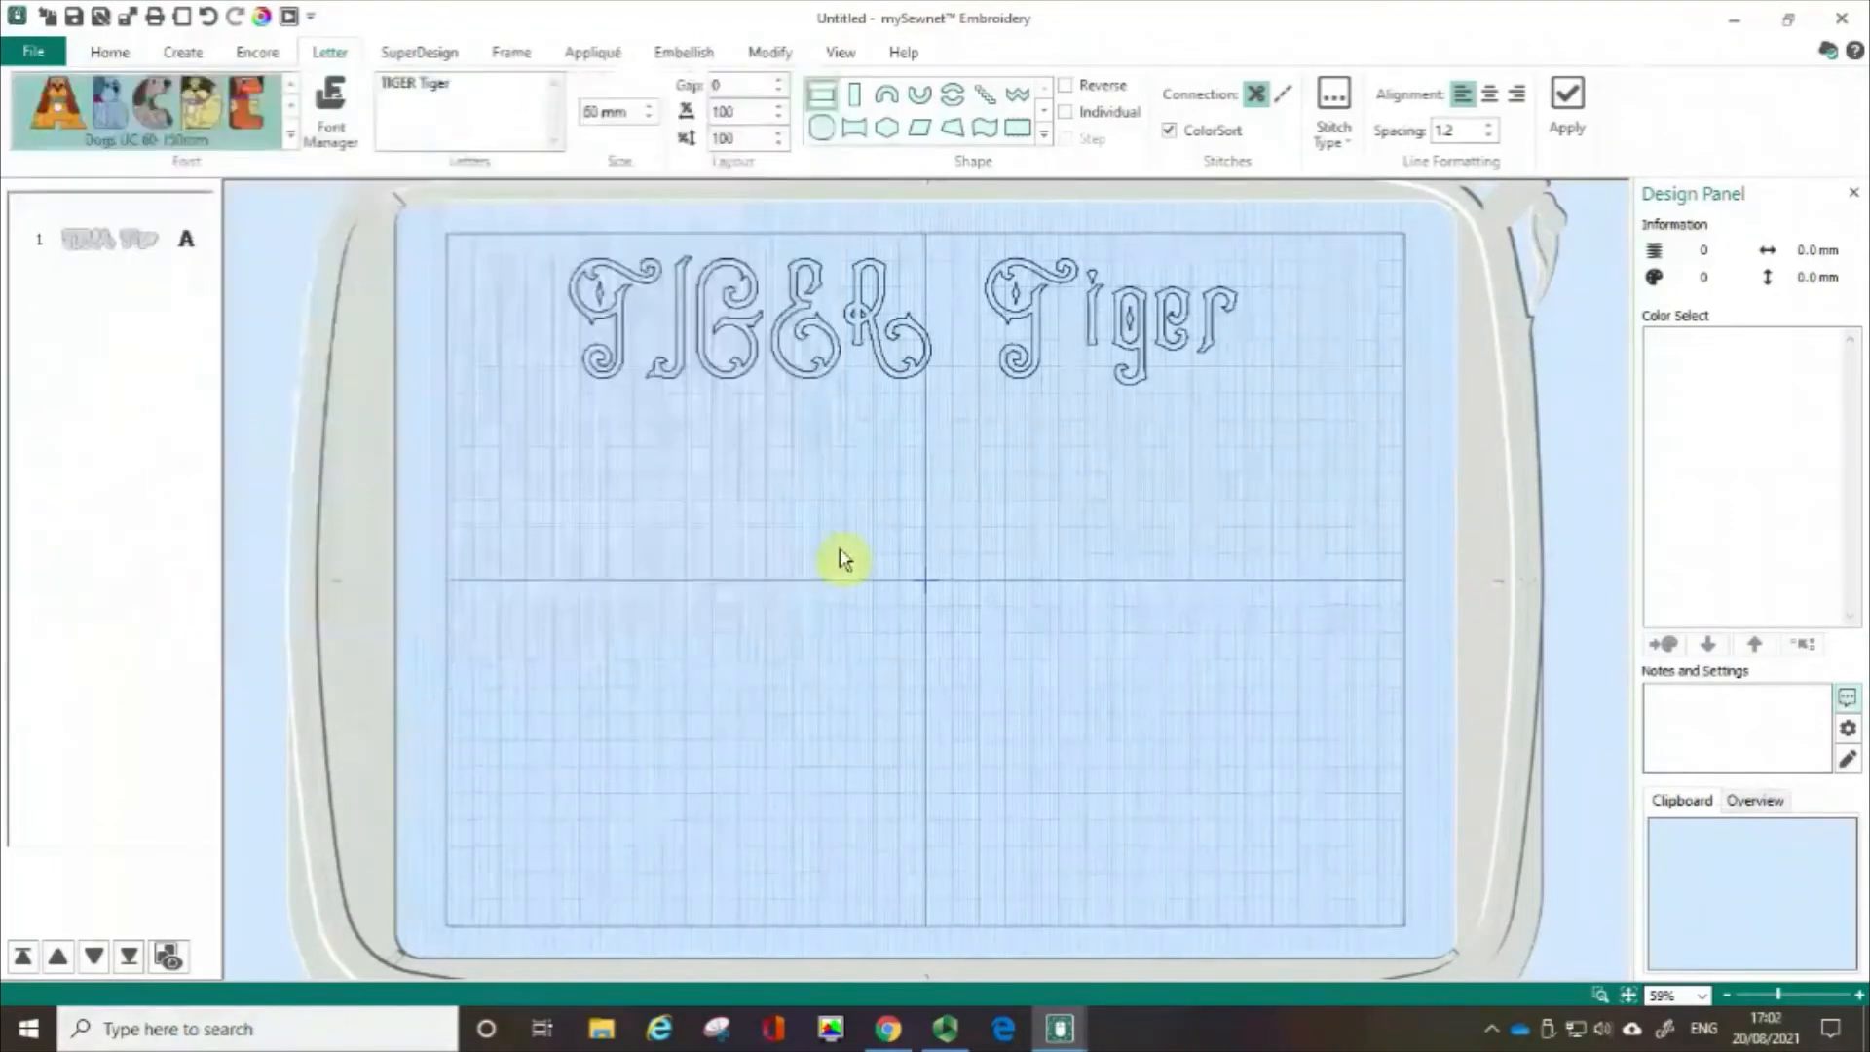
left_click(290, 134)
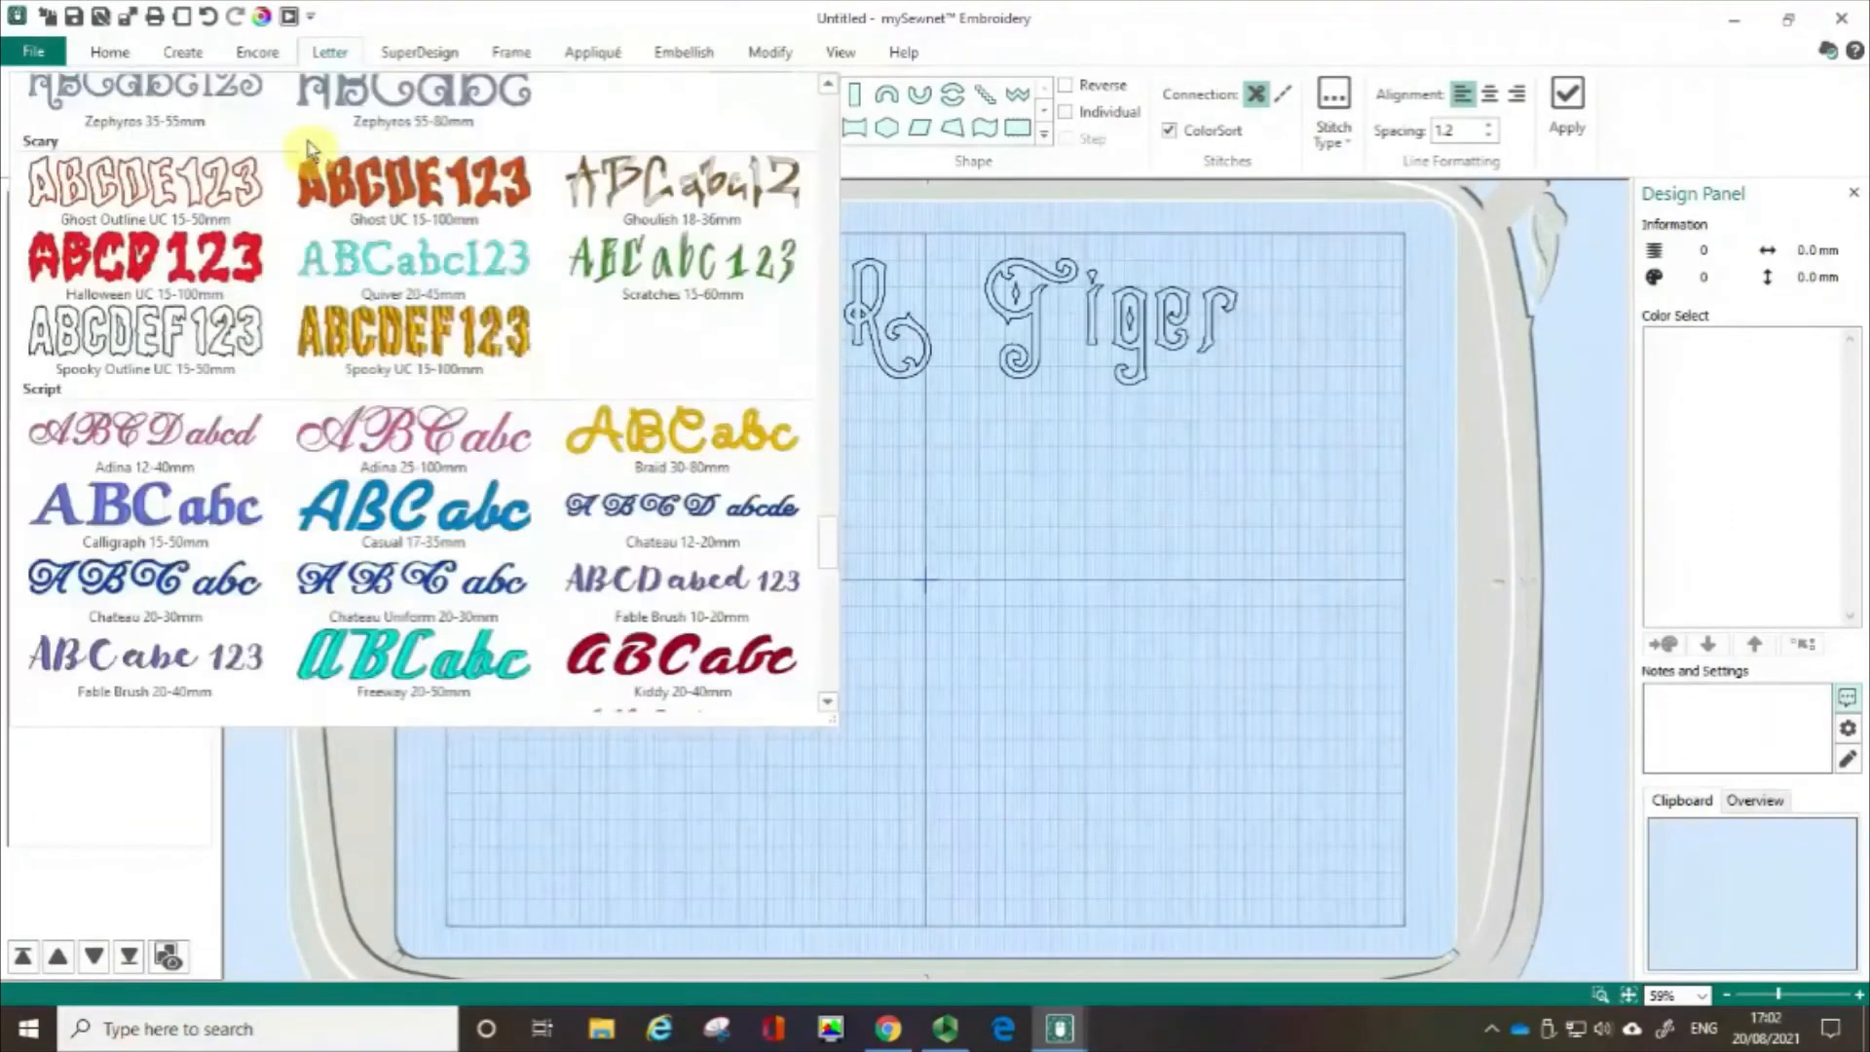
left_click(646, 441)
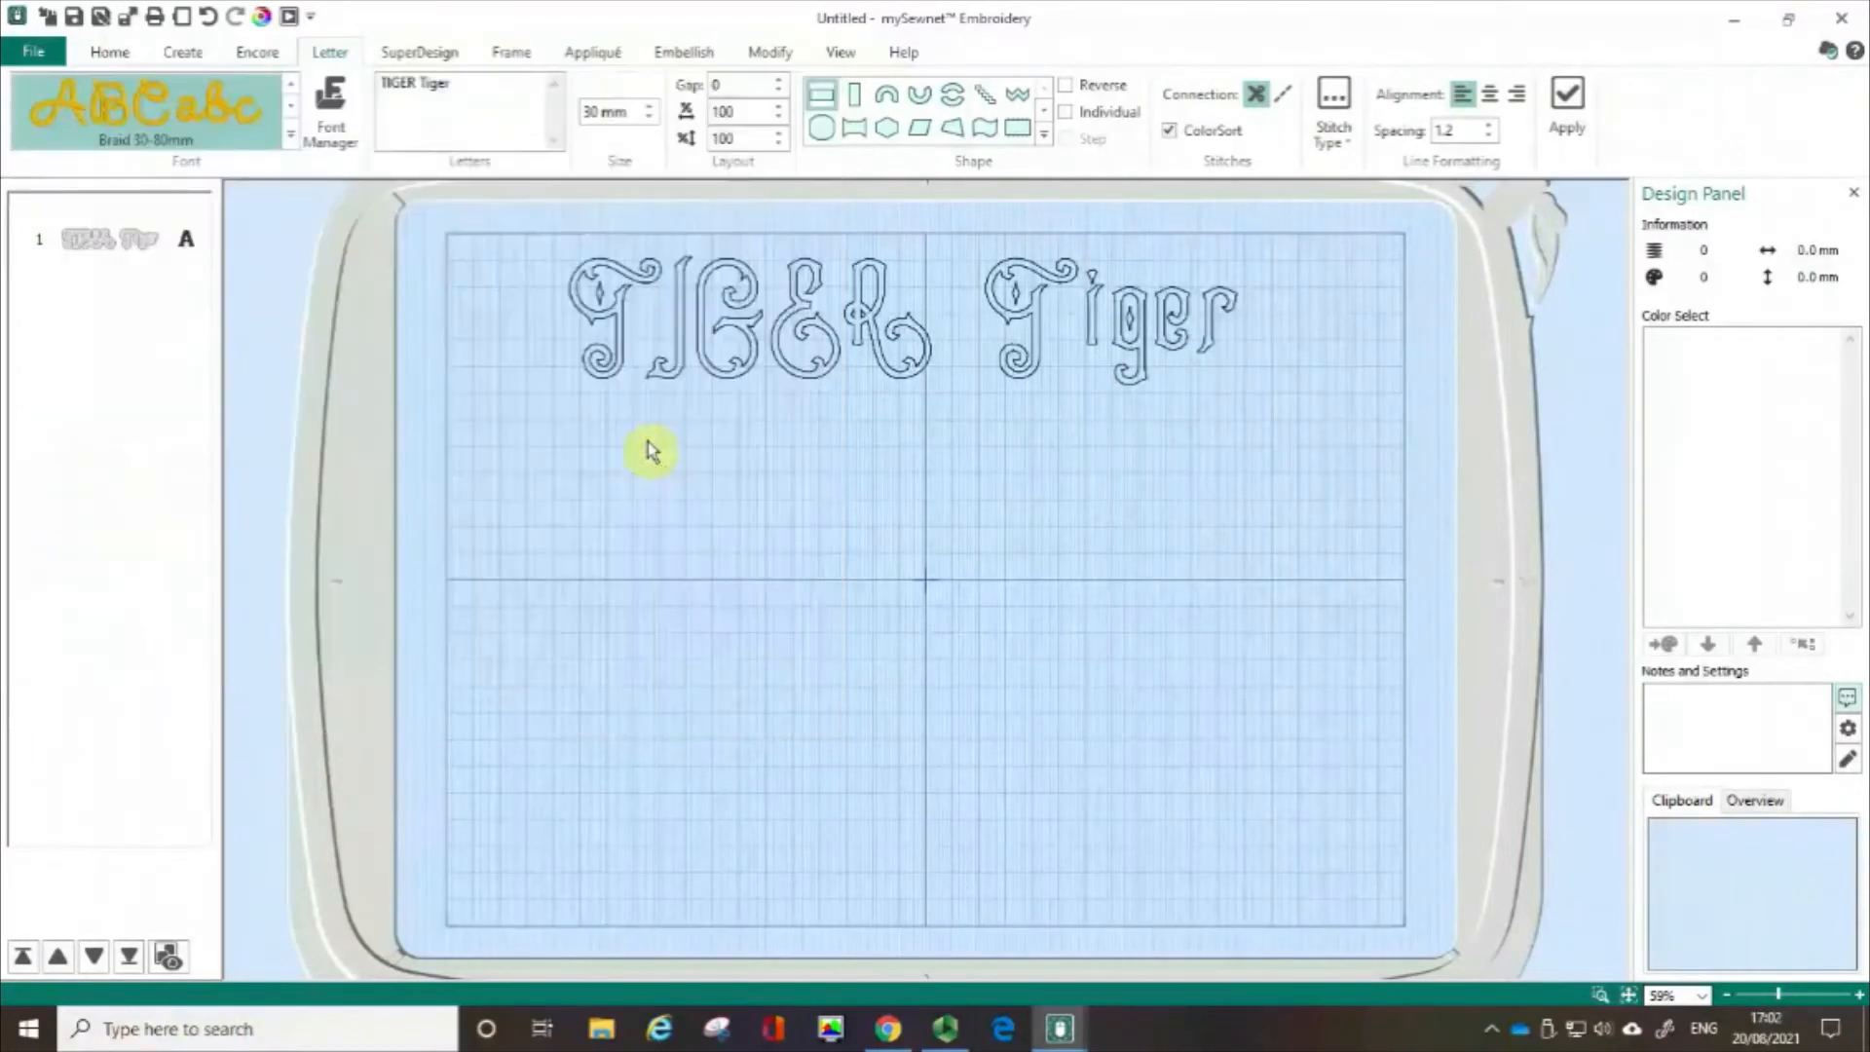
left_click(1019, 99)
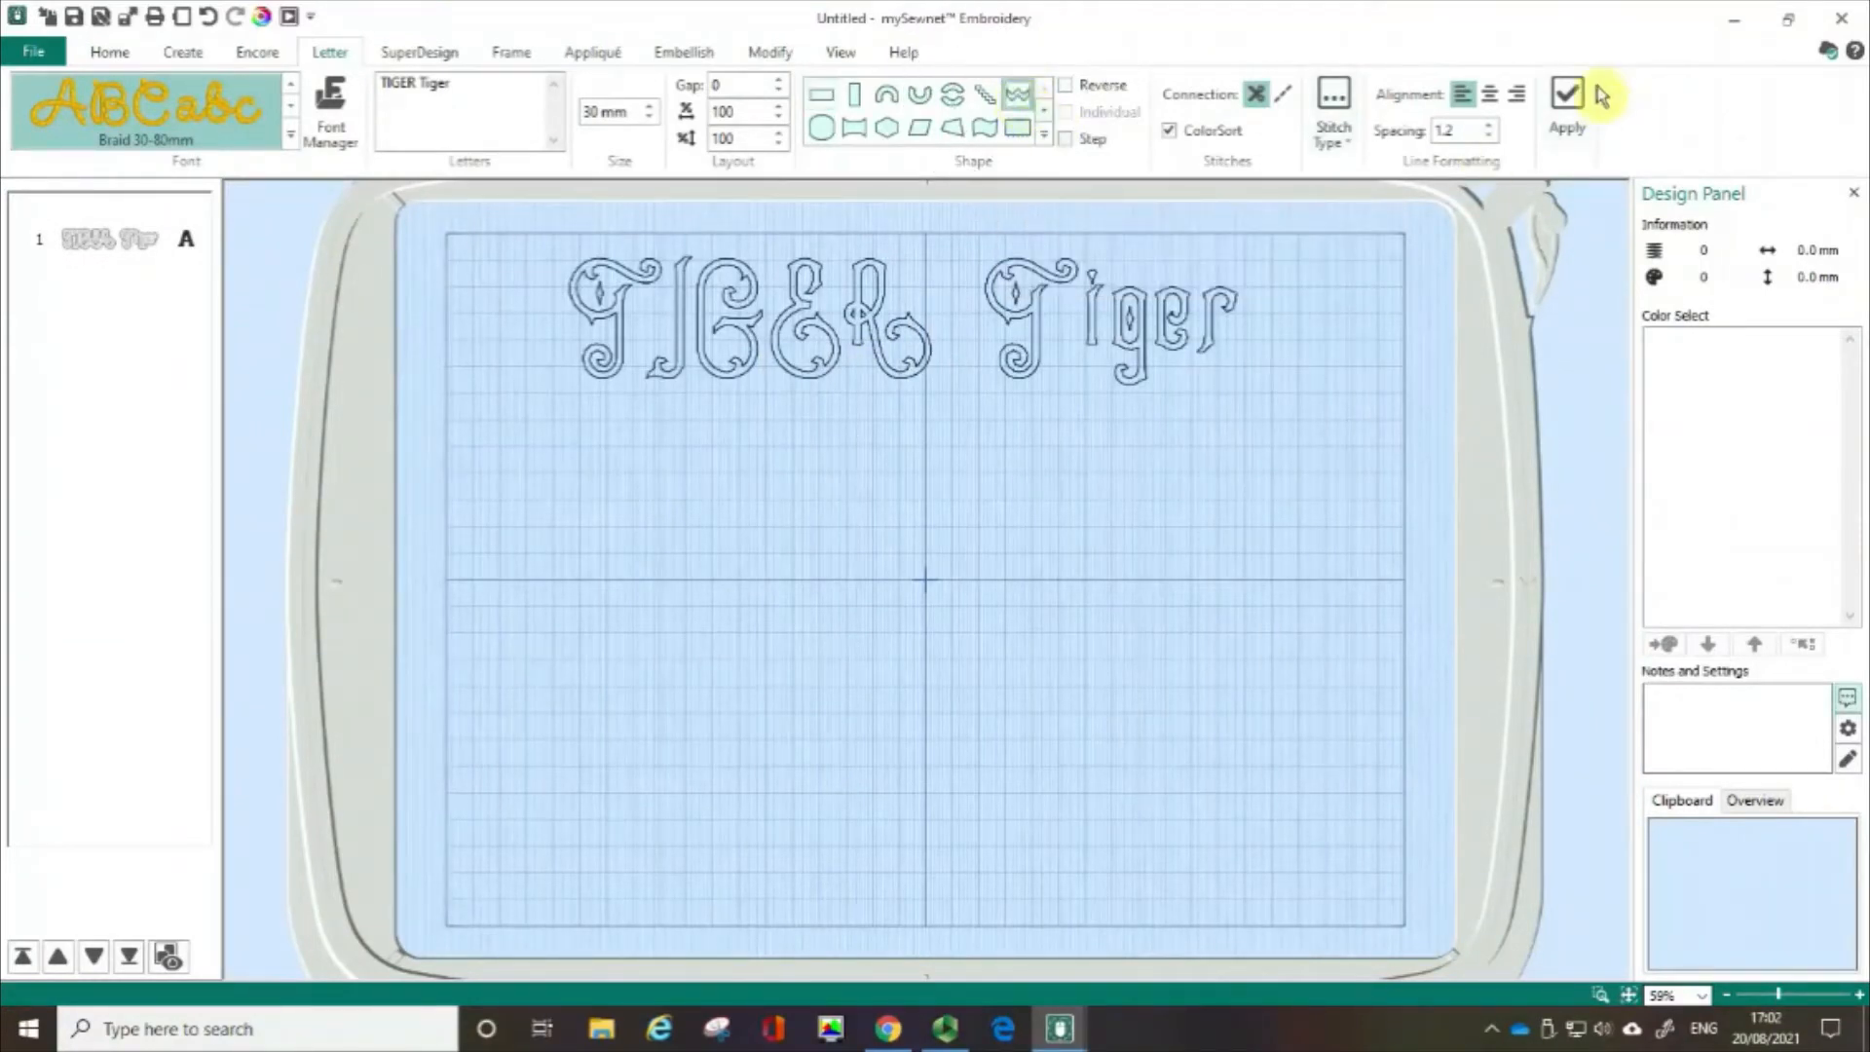
left_click(1567, 101)
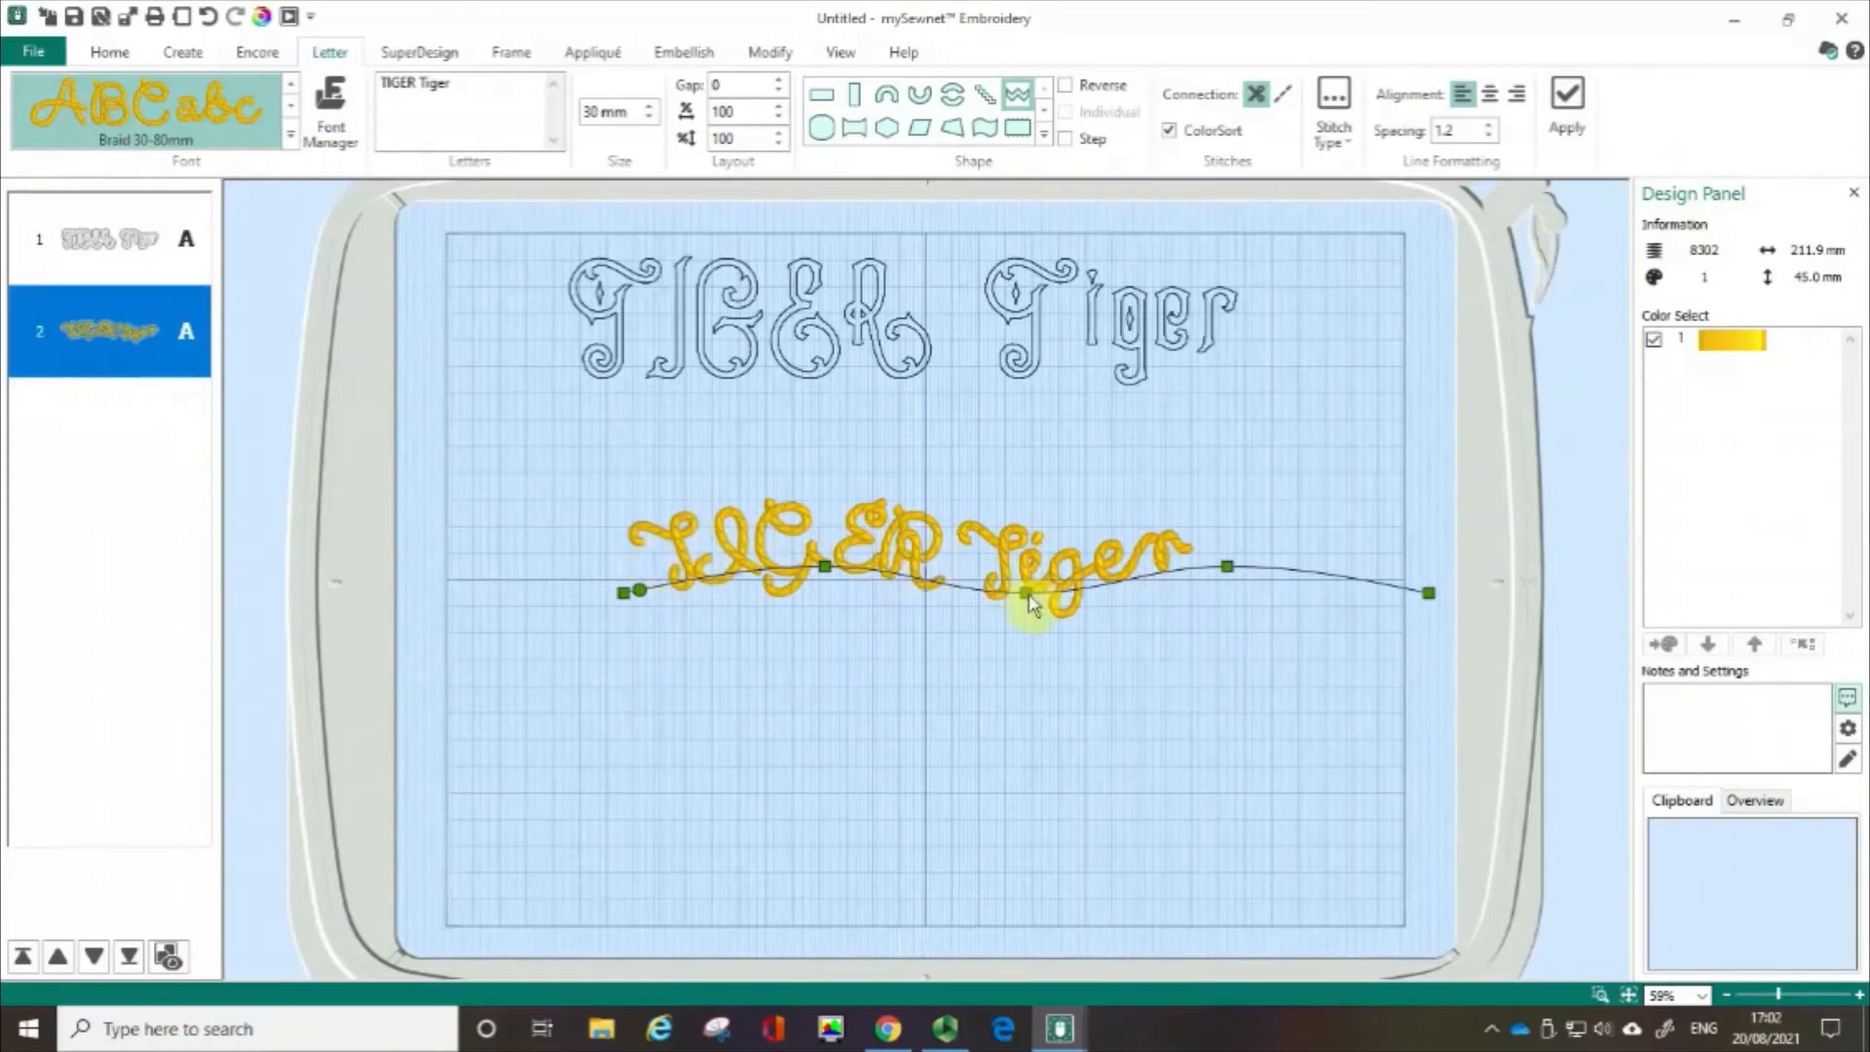
Reshape the Braid lettering's wavy baseline by raising its two crests and lowering the trough between them
left_click_drag(825, 566, 779, 465)
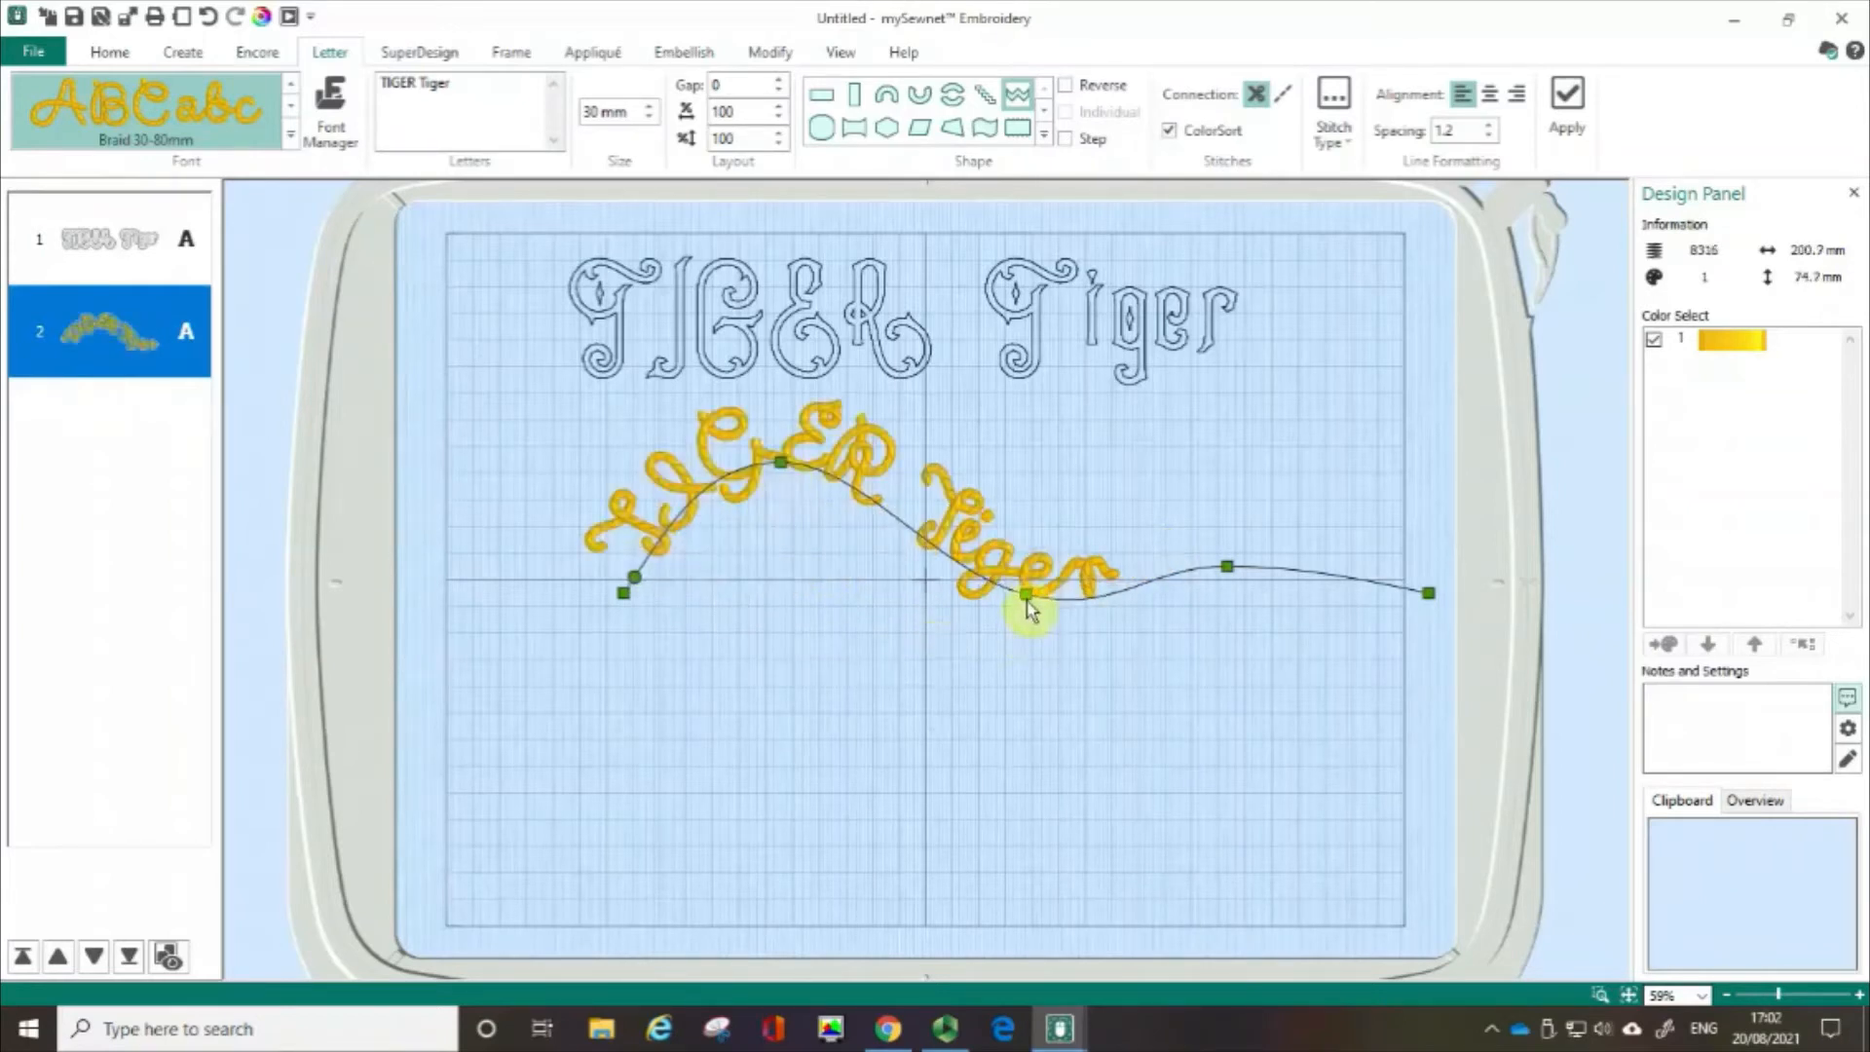
left_click_drag(1026, 604, 1018, 681)
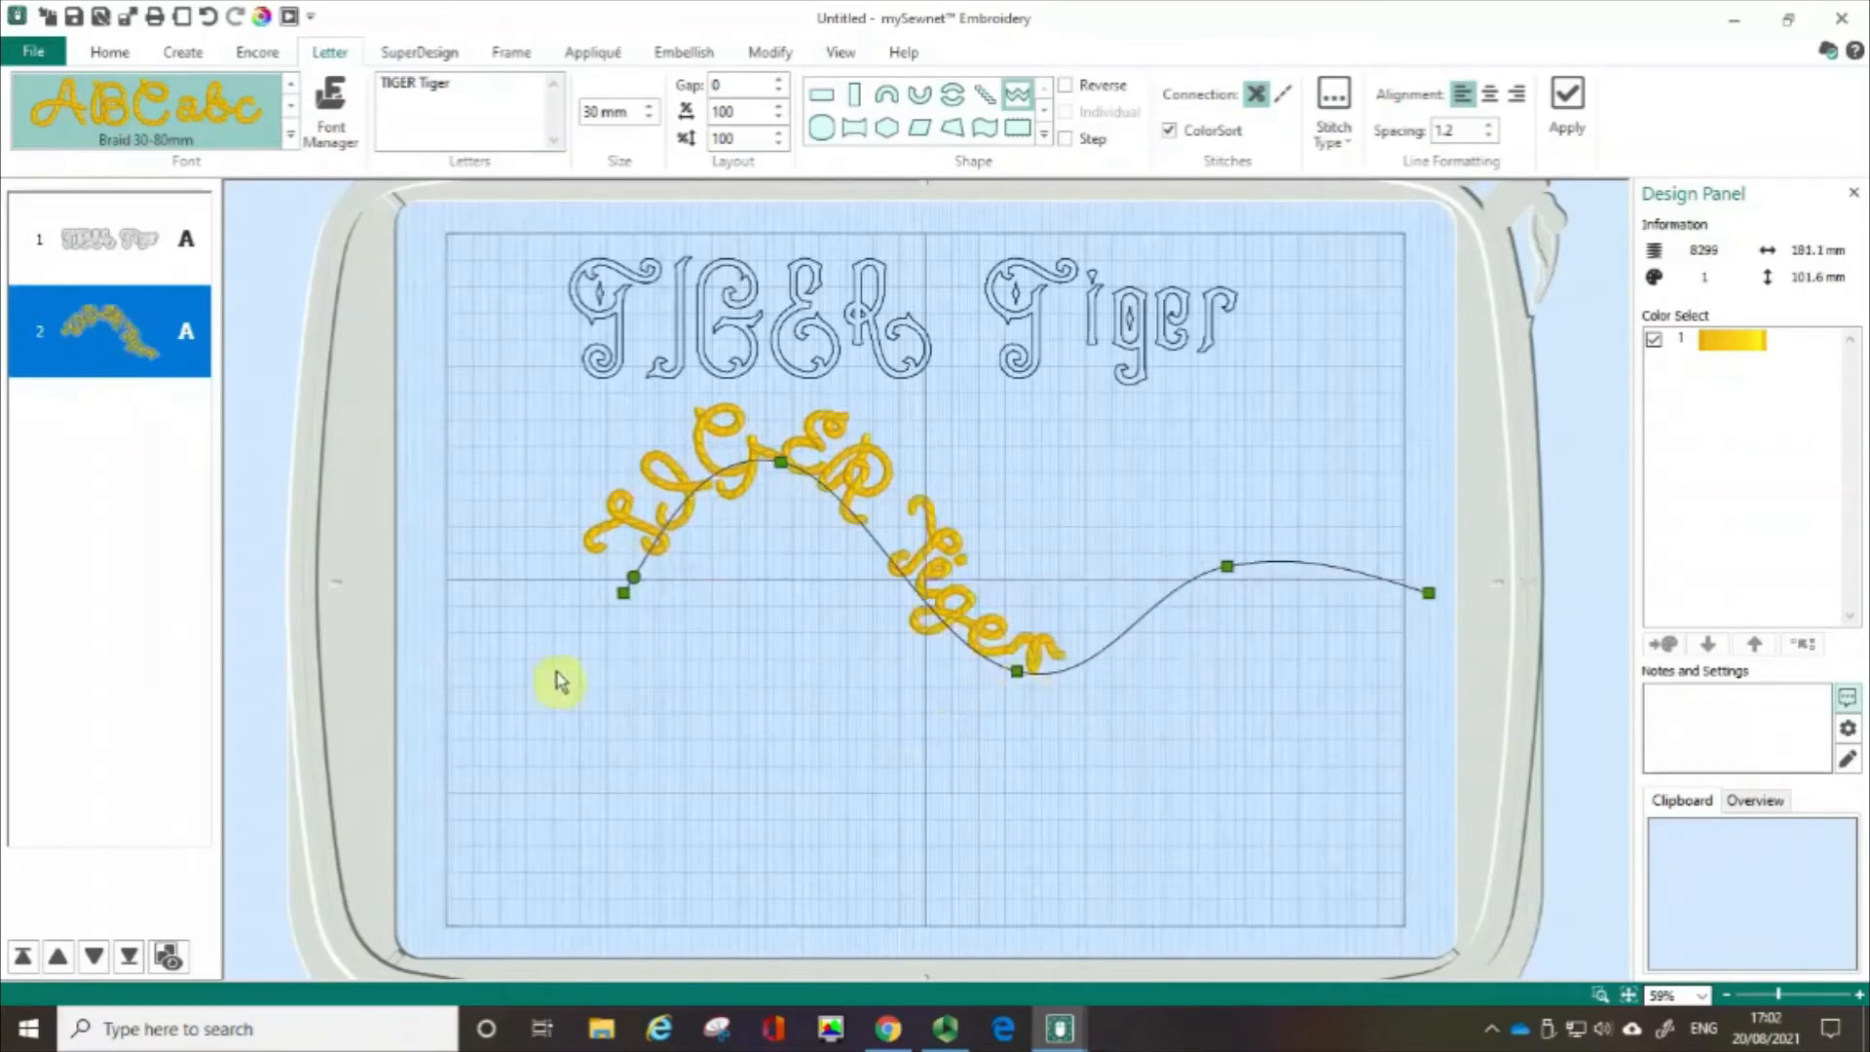
left_click_drag(1227, 566, 1226, 541)
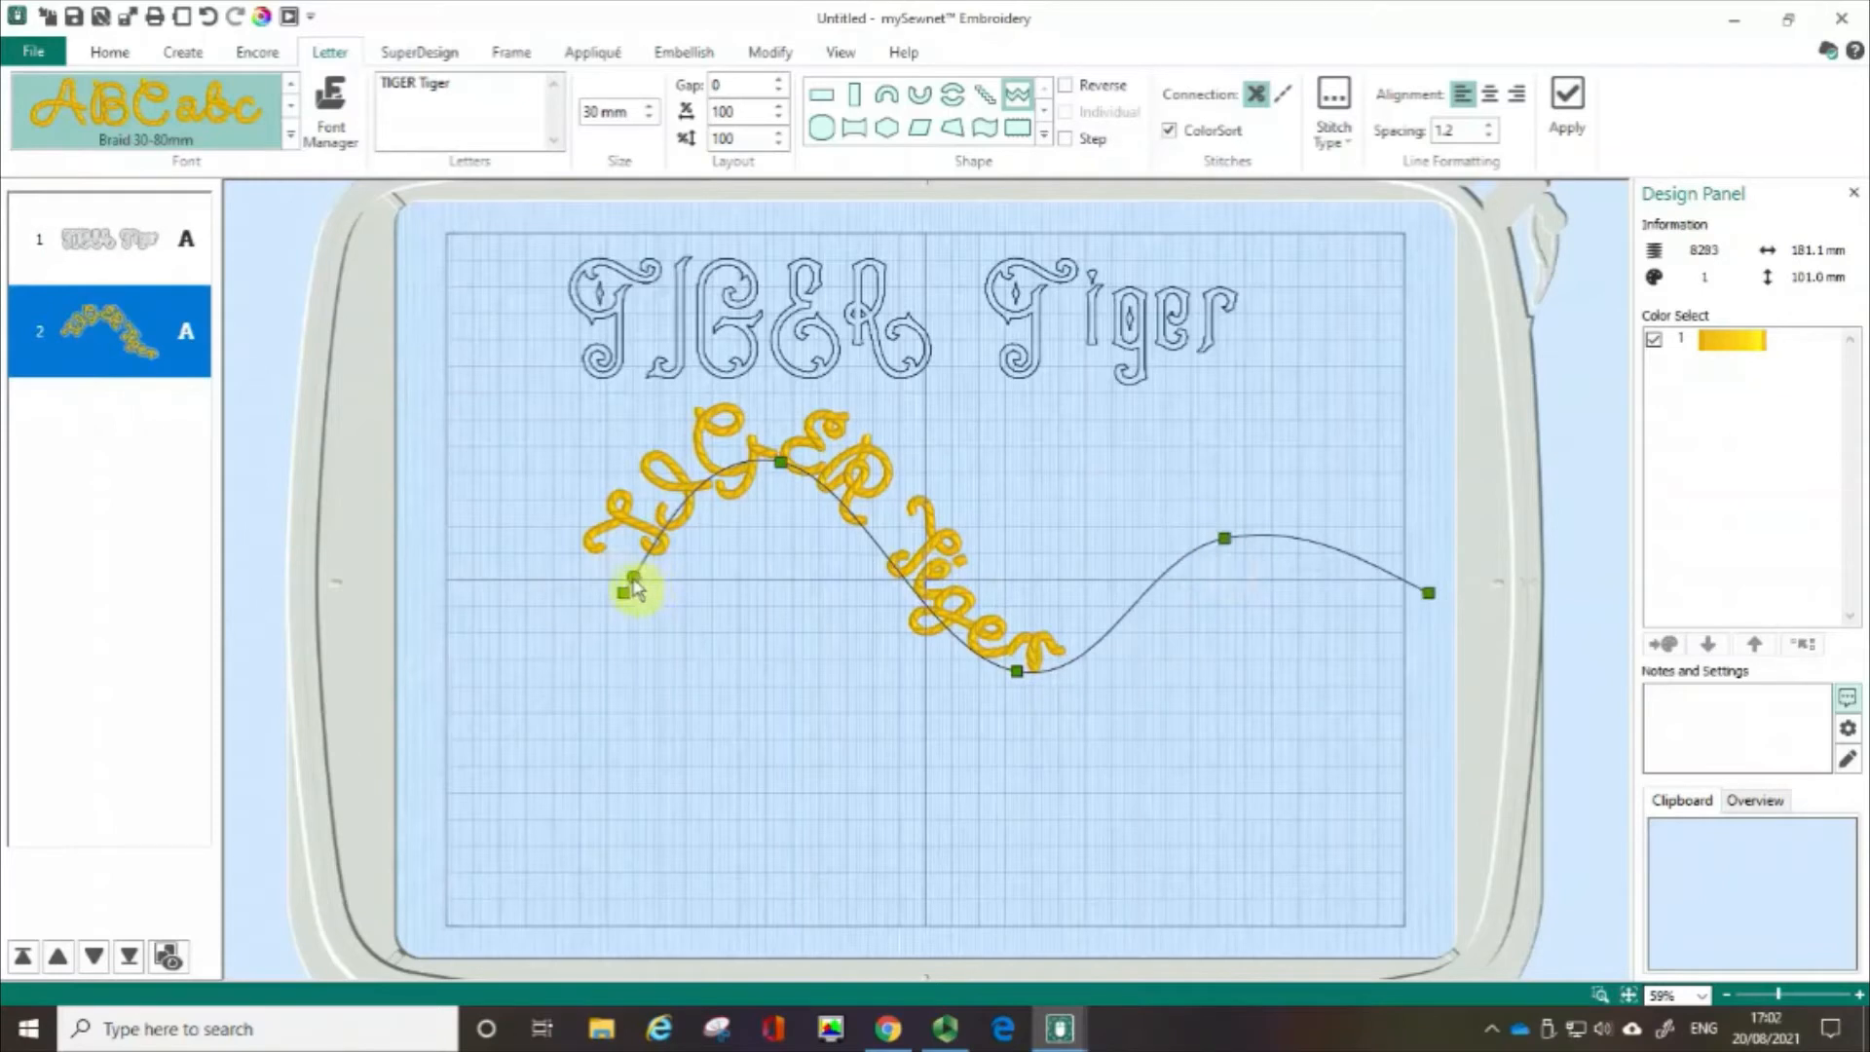
Slide the Braid lettering's start along the wave, lower the first crest, and move the whole design up beneath the outline lettering
mouse_move(635, 588)
left_mouse_down()
mouse_move(756, 456)
mouse_move(803, 481)
left_mouse_up()
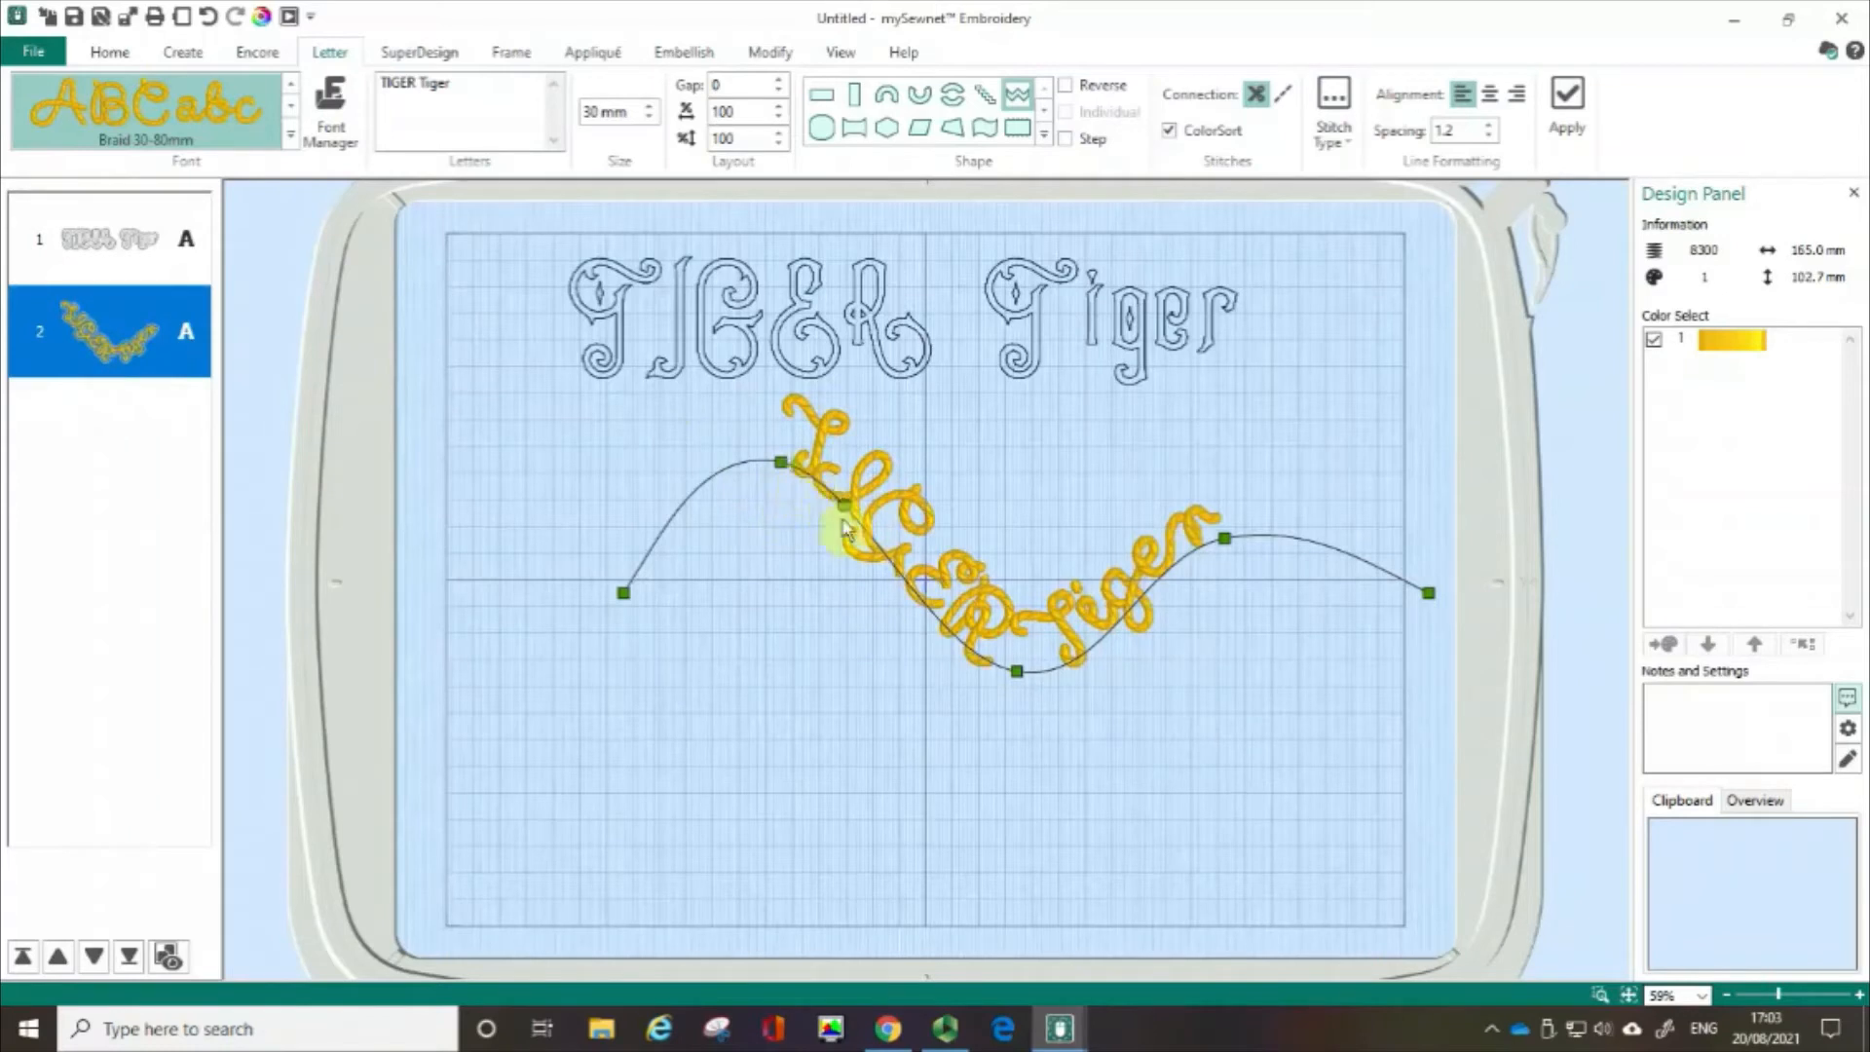
left_click_drag(855, 538, 766, 587)
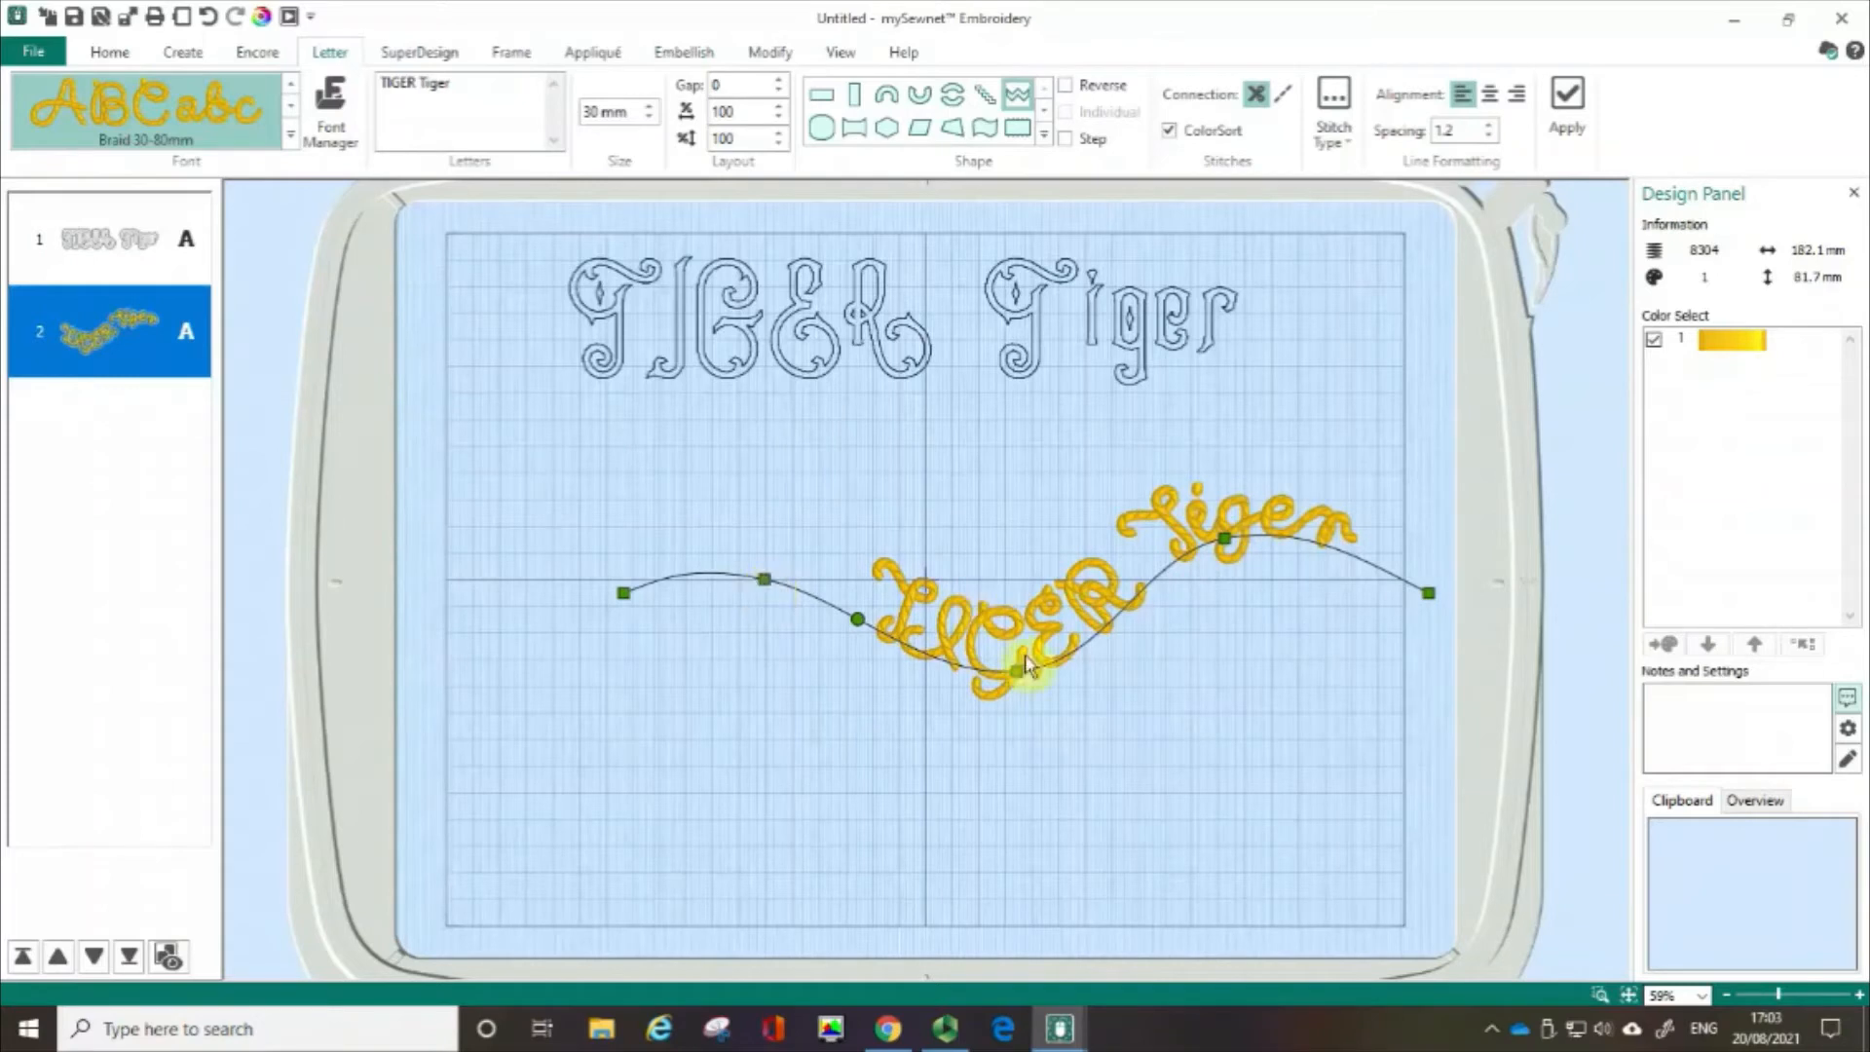
left_click_drag(1027, 663, 856, 521)
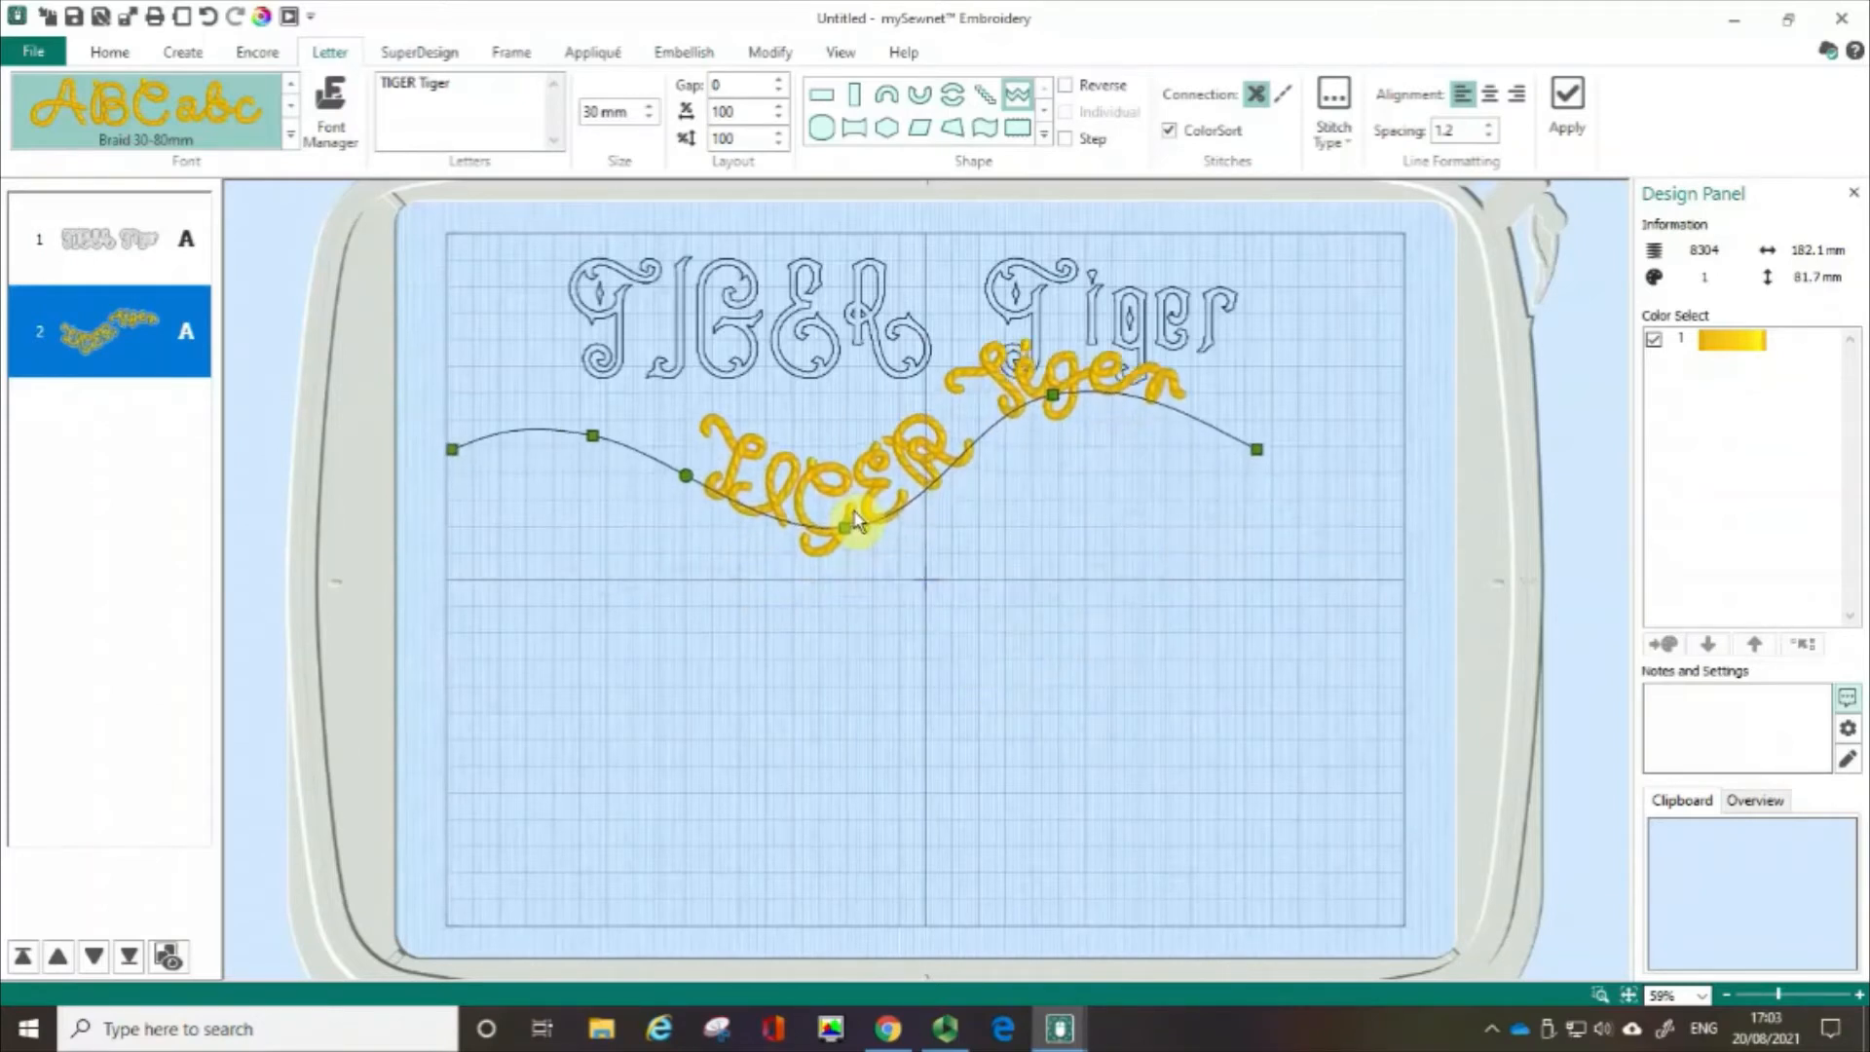
Create another "TIGER Tiger" lettering in the Clarence 10-45mm font with the Circle Clockwise shape
left_click(289, 134)
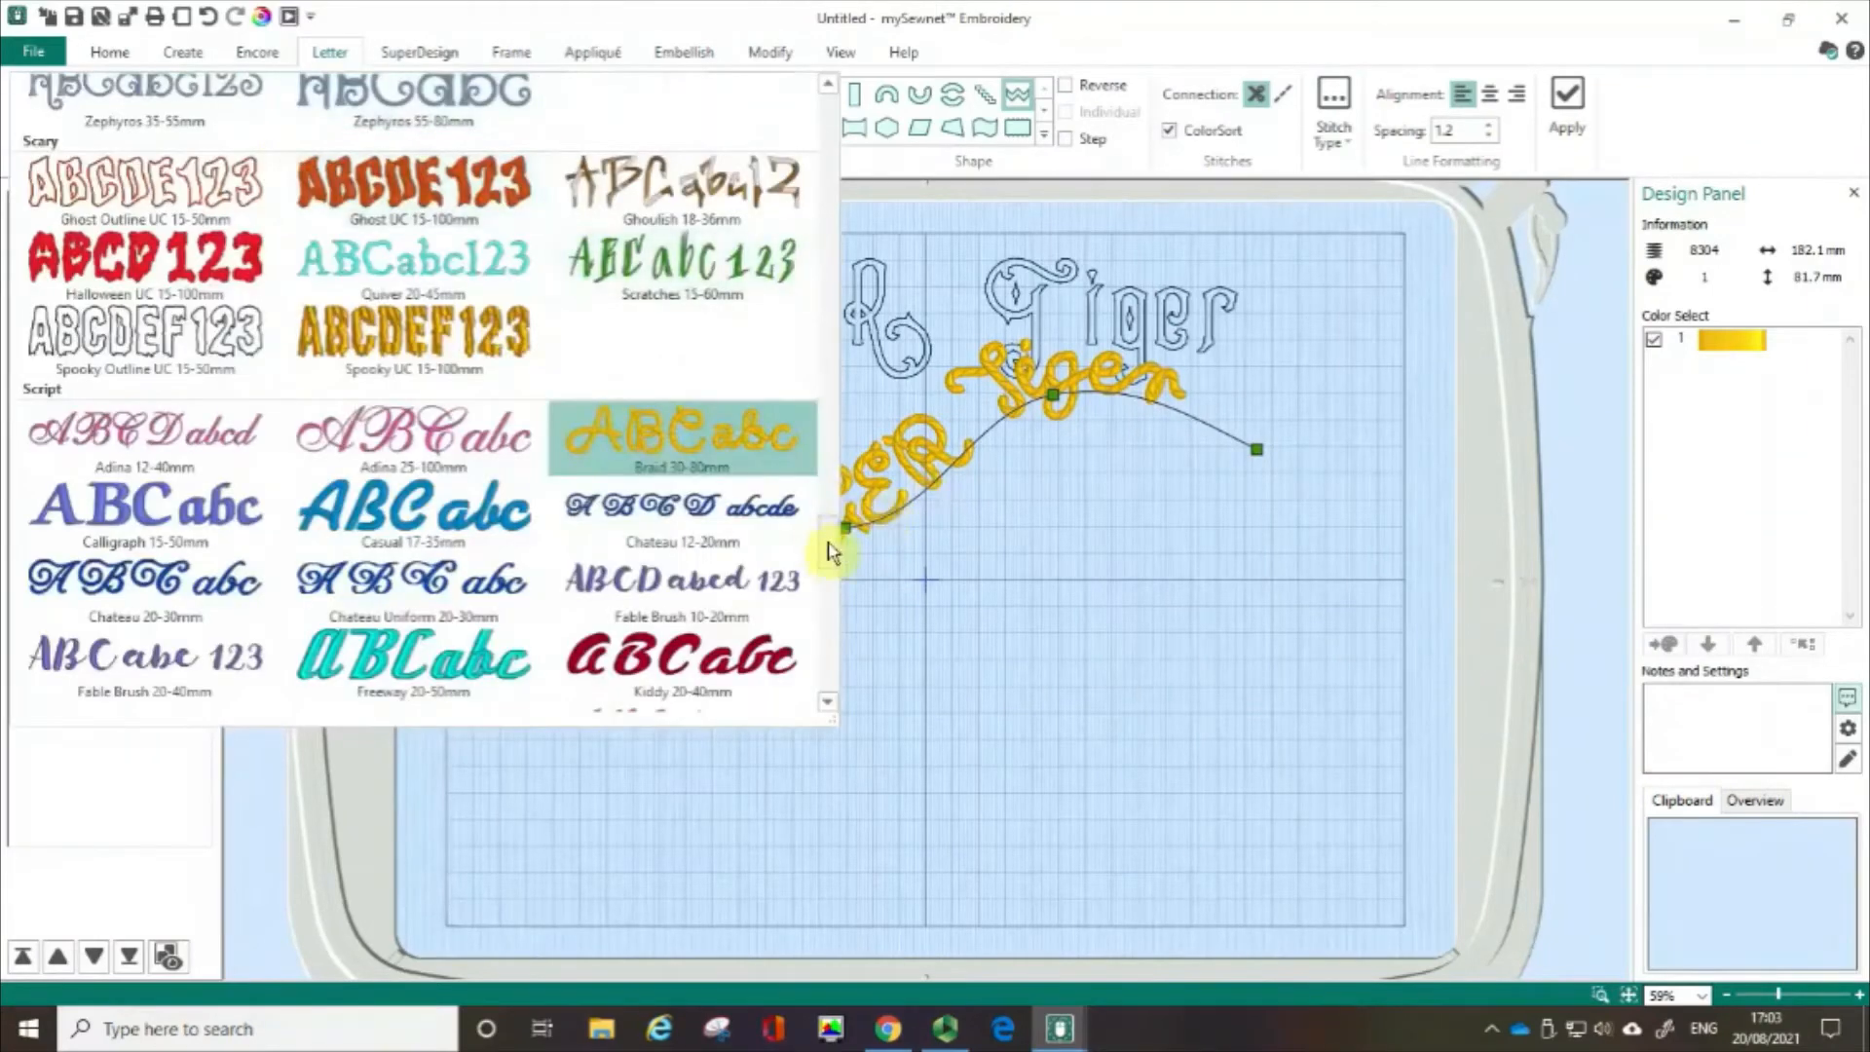
left_click_drag(827, 552, 824, 628)
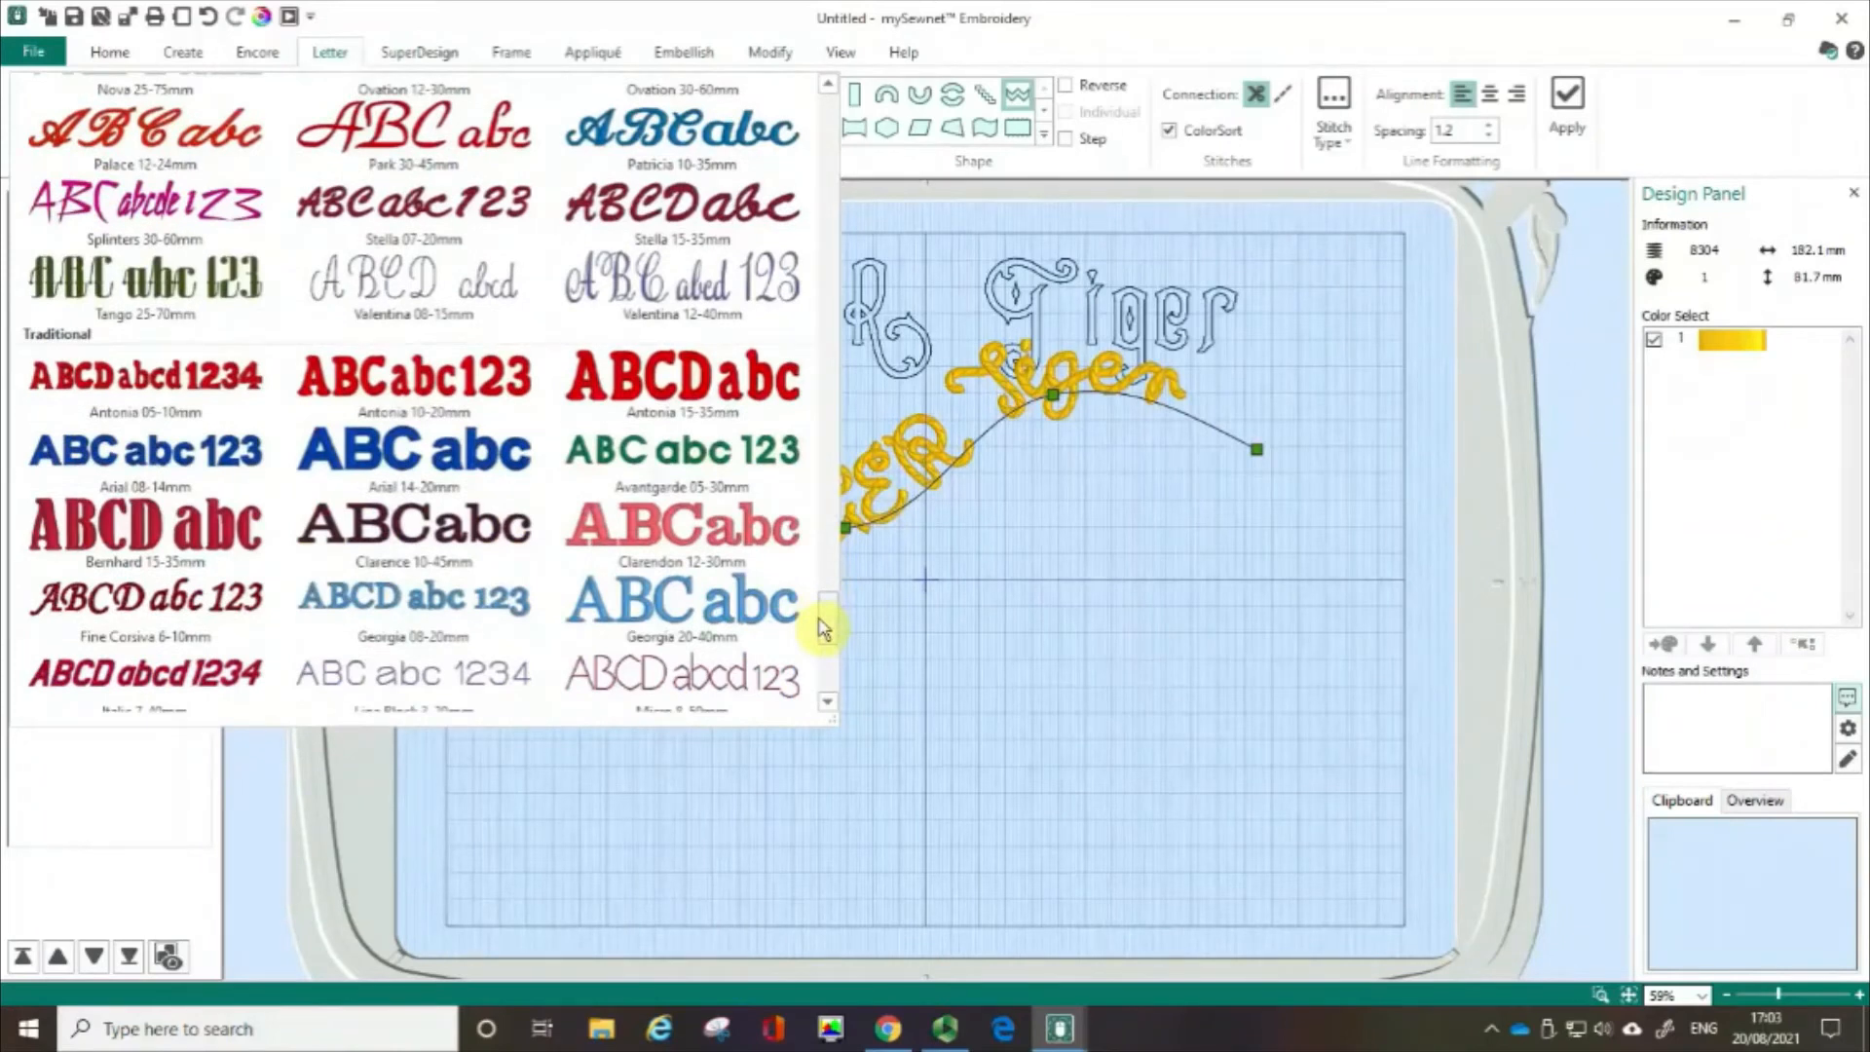
left_click(428, 531)
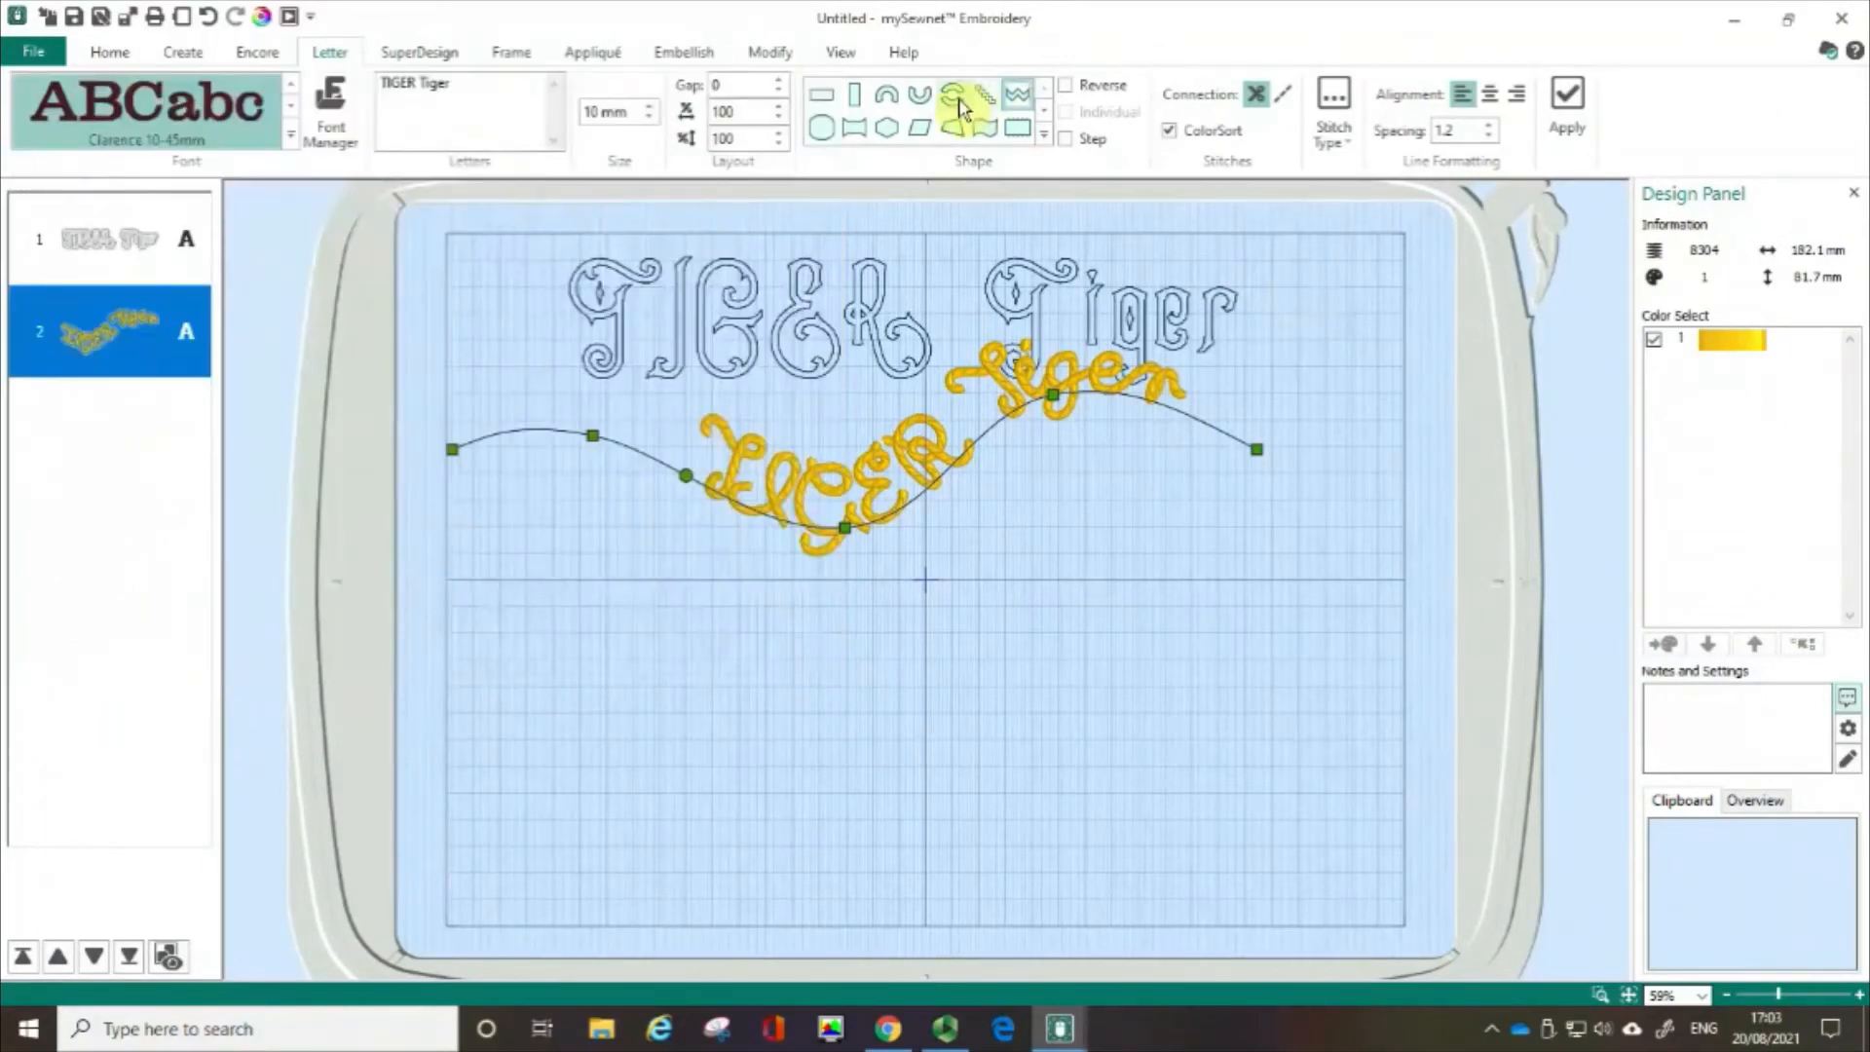
key("ctrl")
key("ctrl")
key("ctrl")
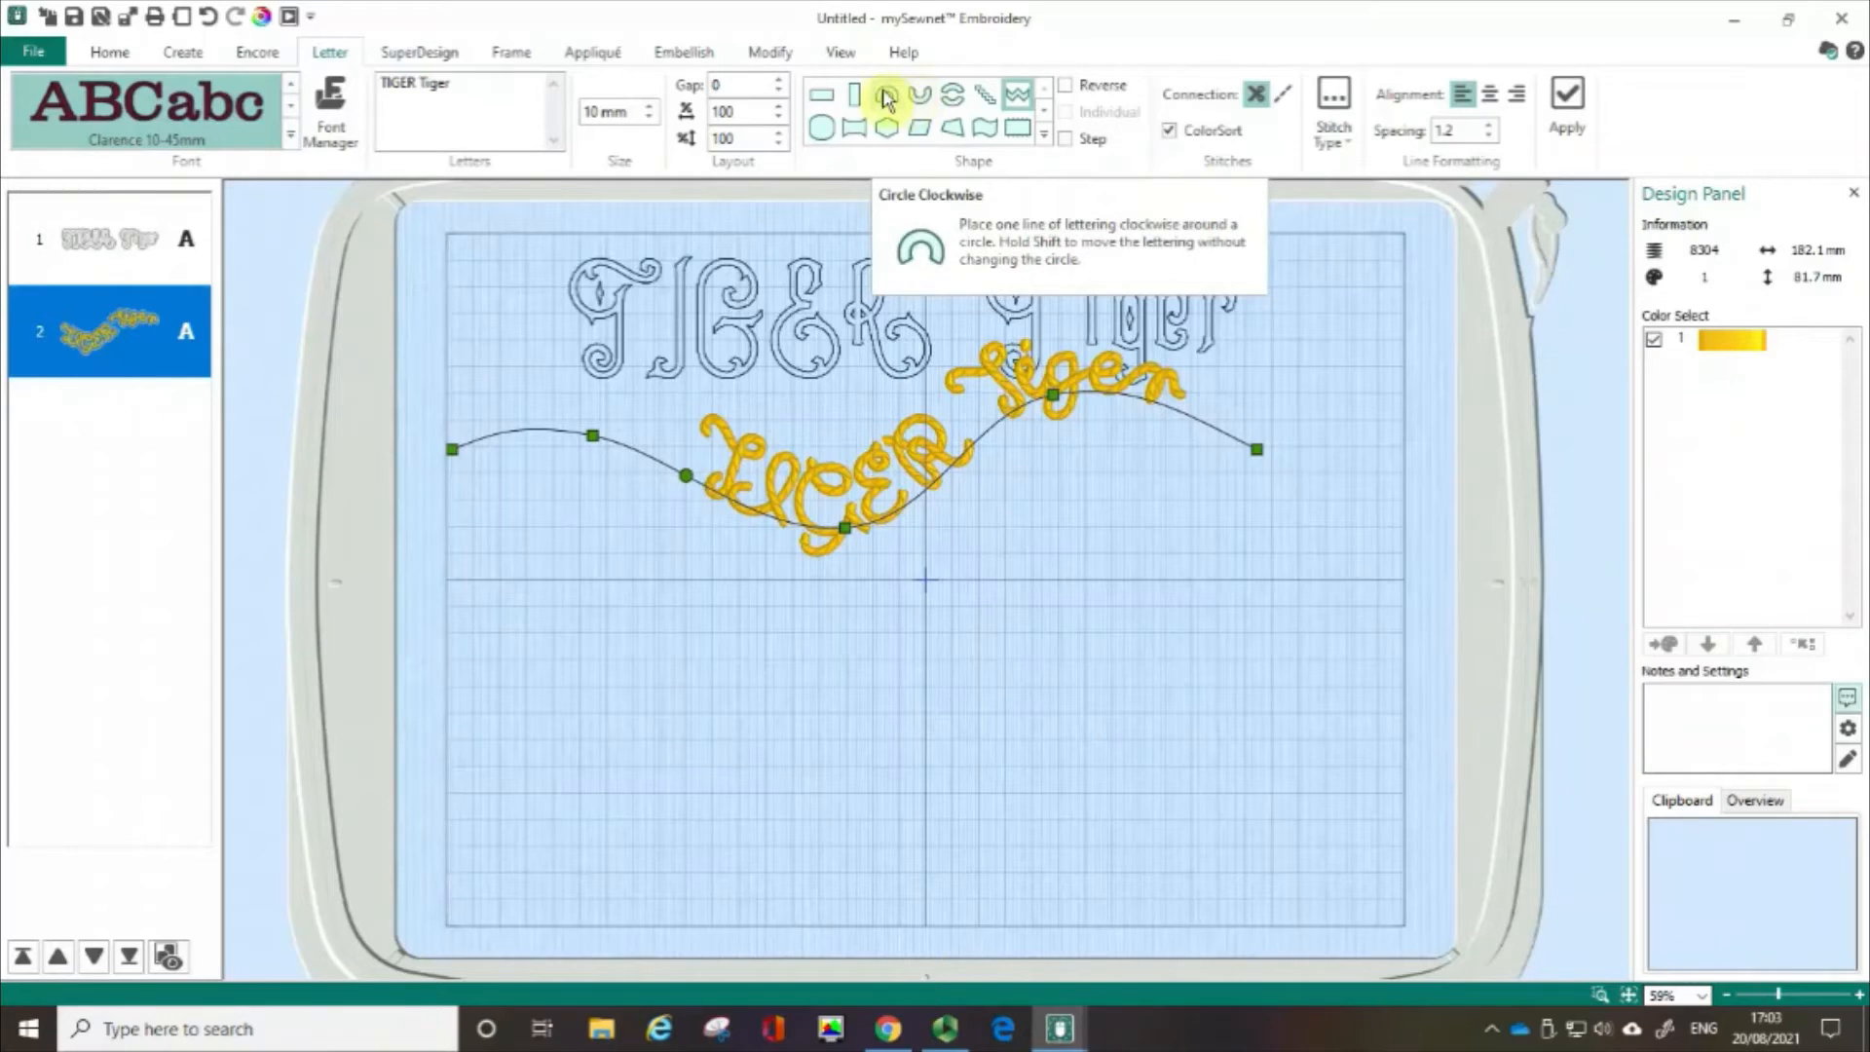
left_click(886, 97)
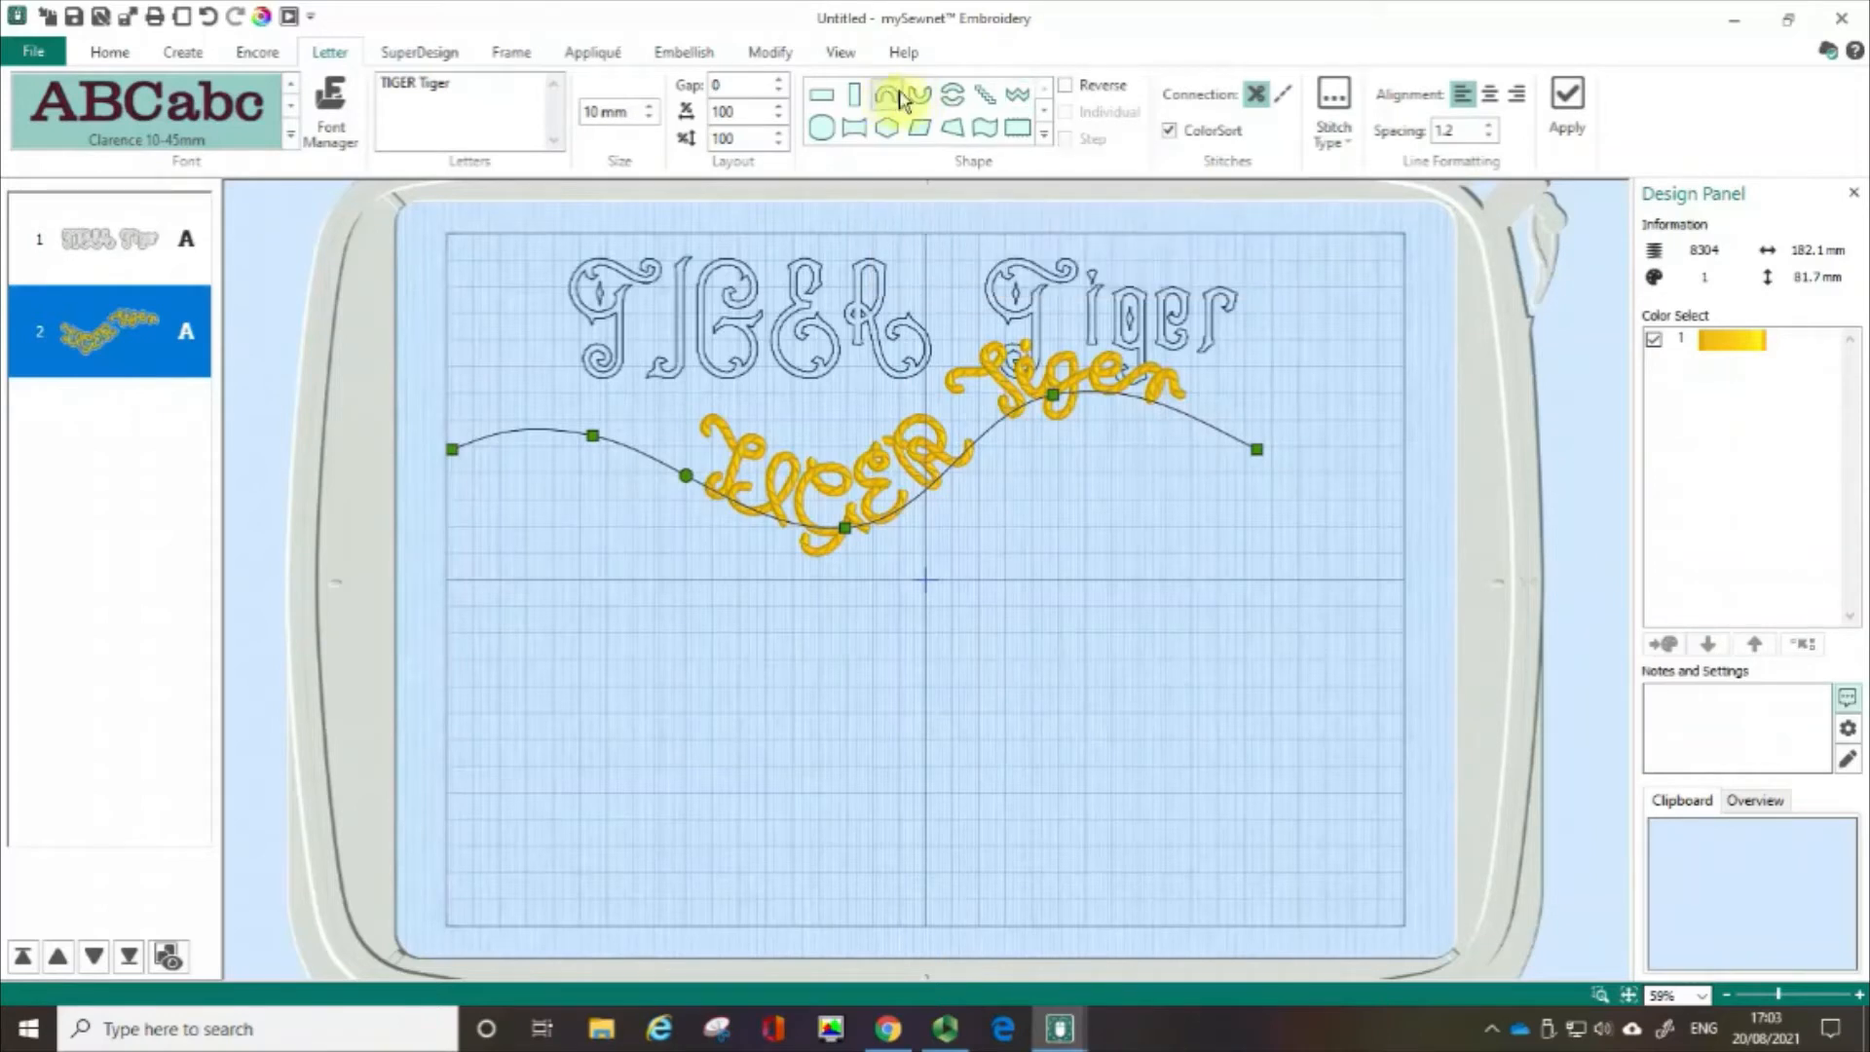
left_click(1572, 96)
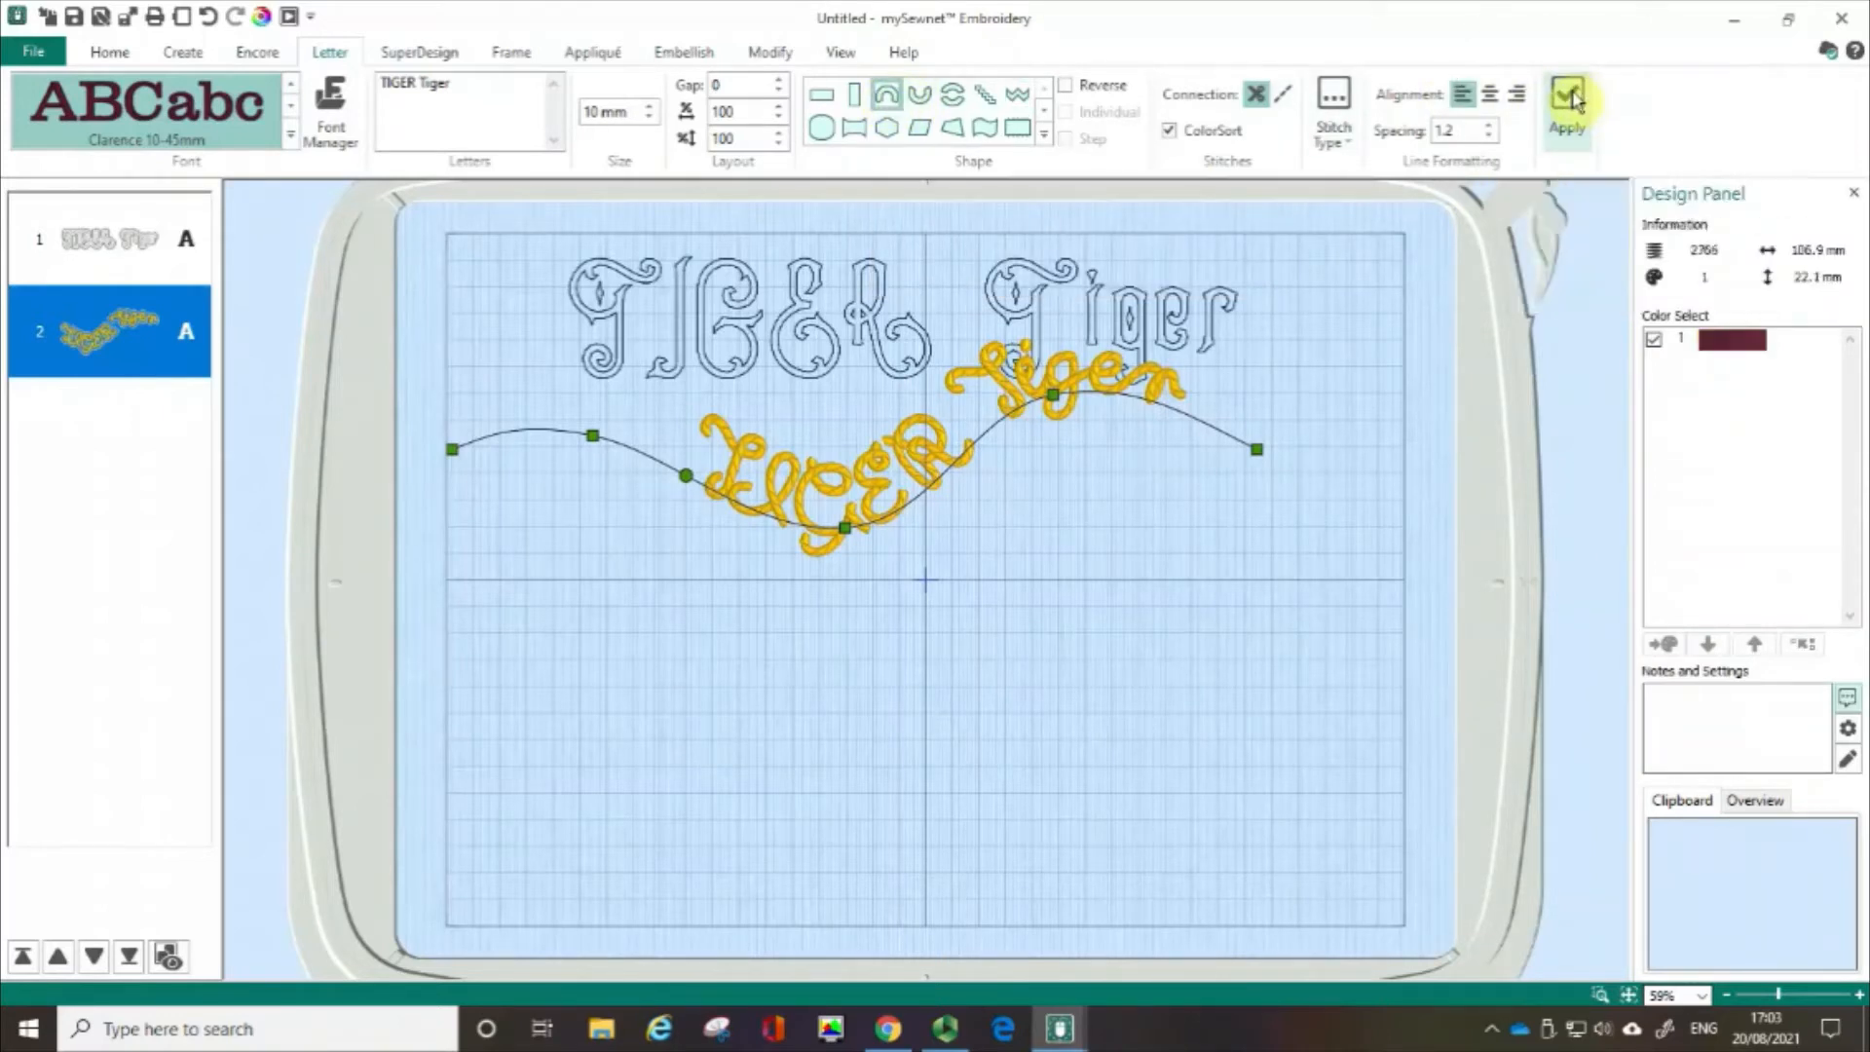
Move the circular lettering to the lower right of the hoop and adjust the circle's radius, first much smaller and then moderately larger
left_click_drag(974, 545, 1200, 730)
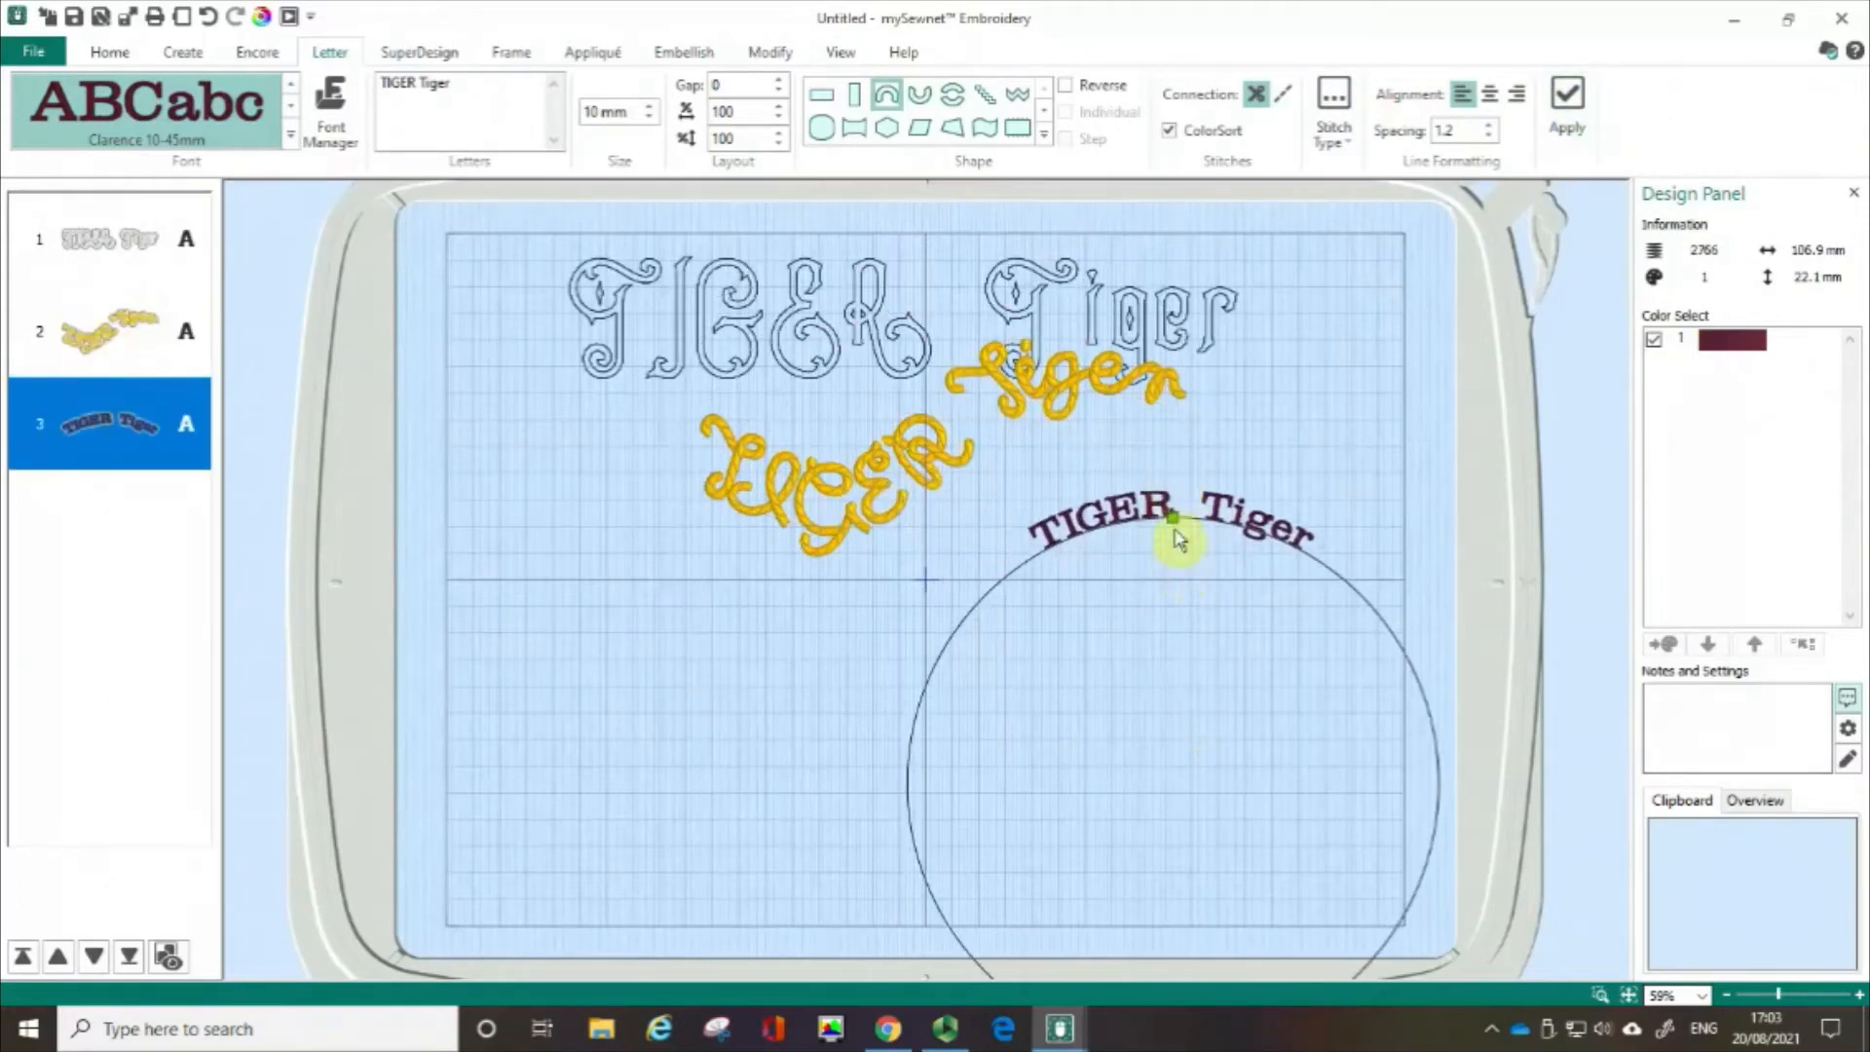
left_click_drag(1176, 526, 1180, 703)
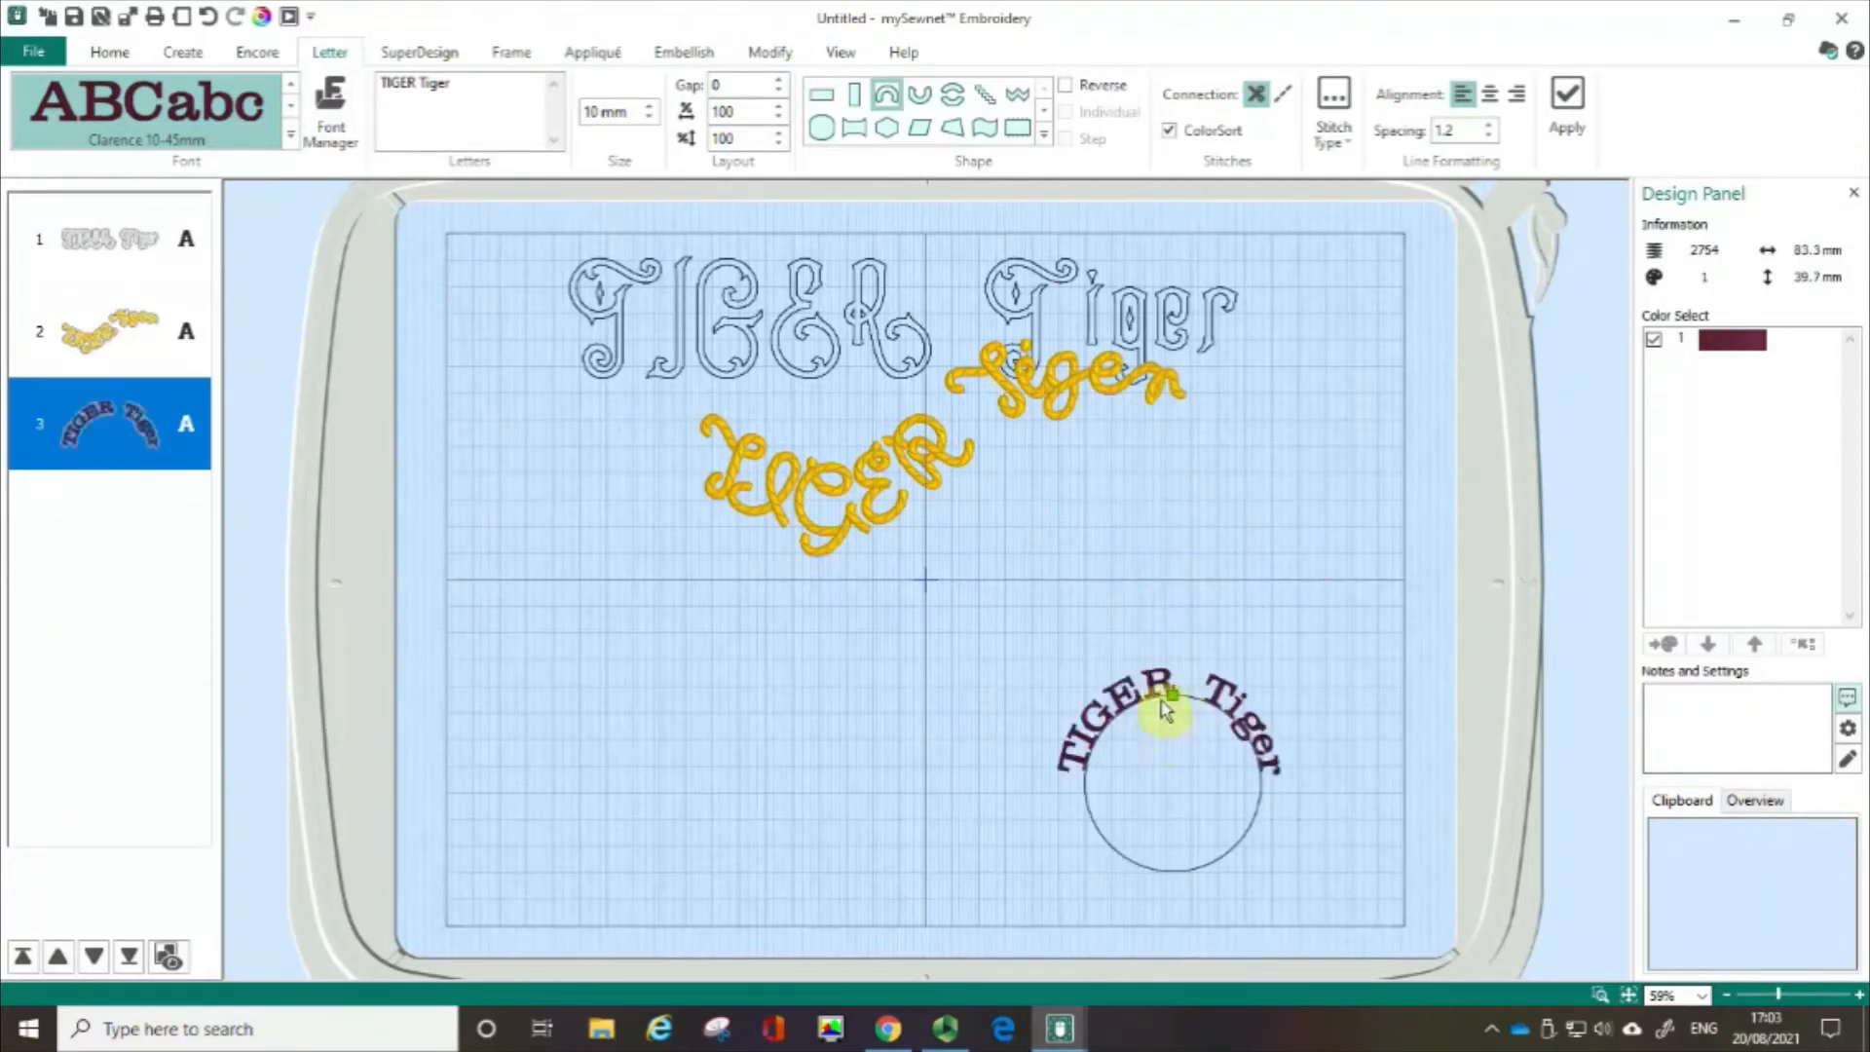
left_click_drag(1178, 703, 1159, 617)
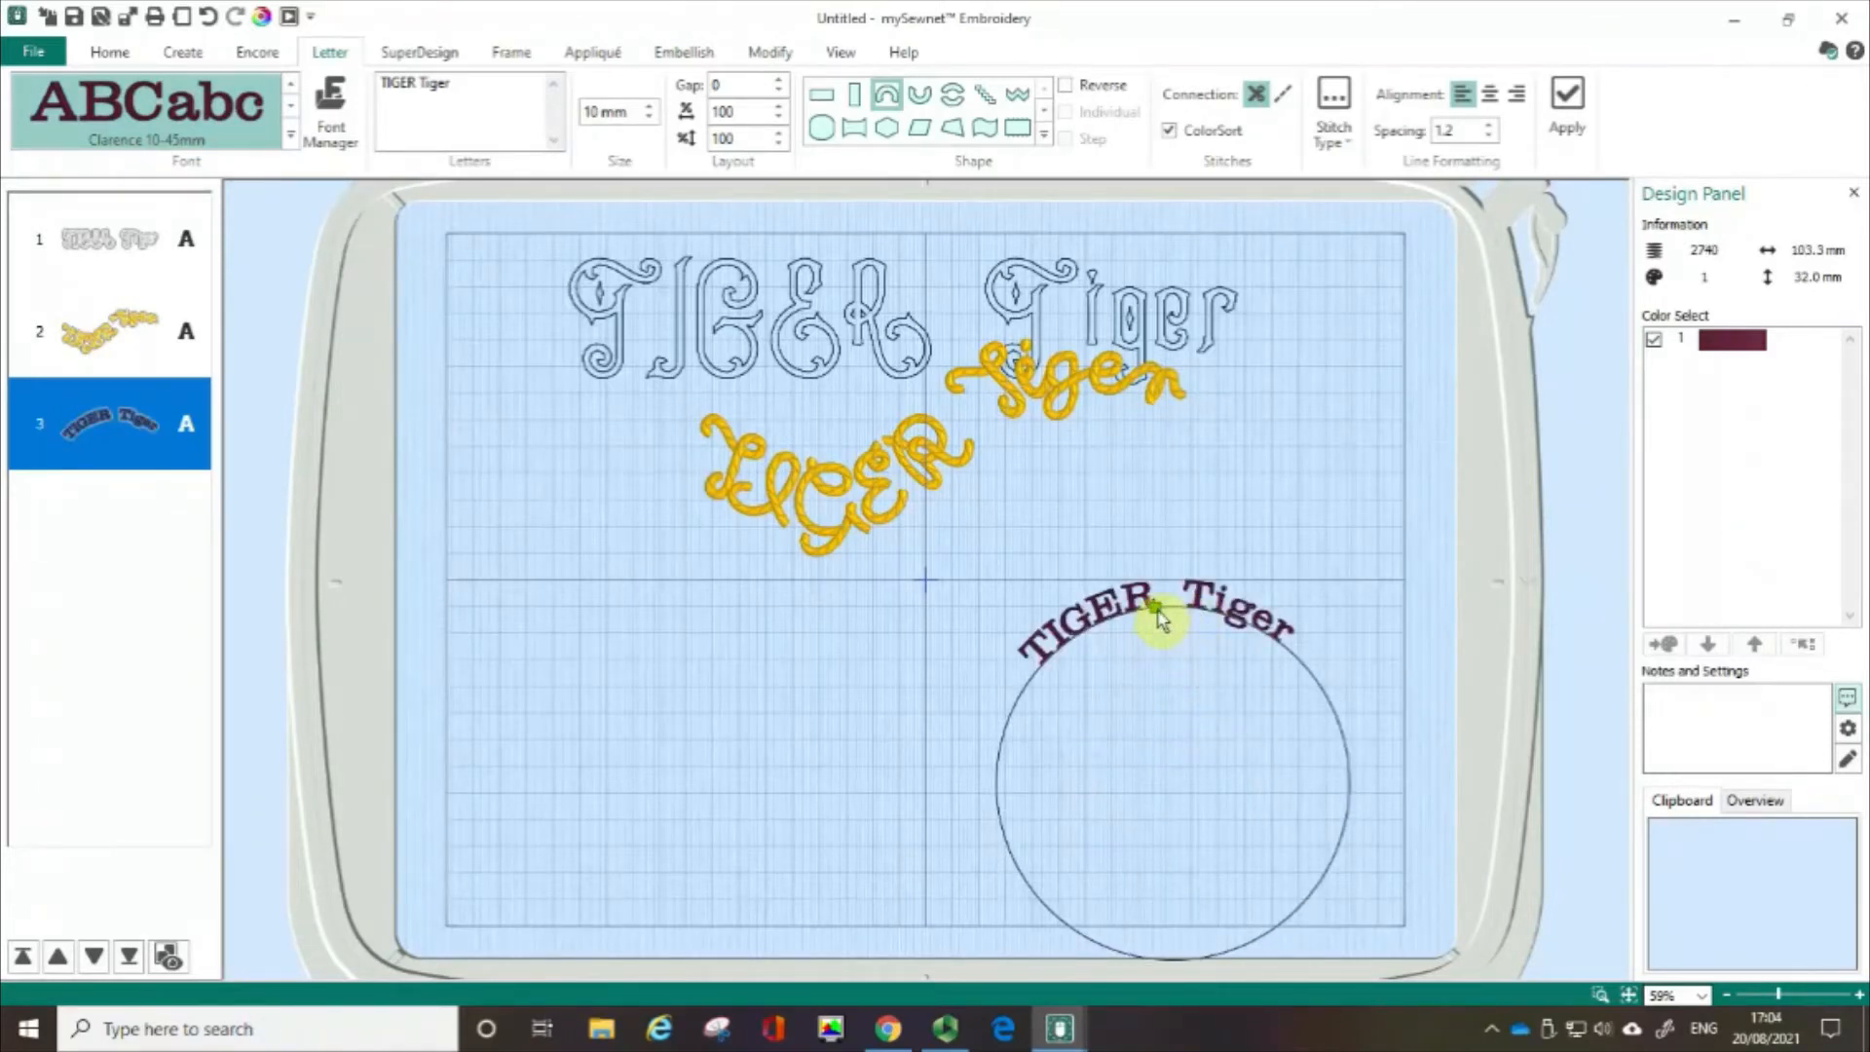
Rotate the lettering clockwise around its circle and move it up to the hoop's upper-right corner
key("ctrl")
key("ctrl")
left_click_drag(1155, 608, 1306, 699)
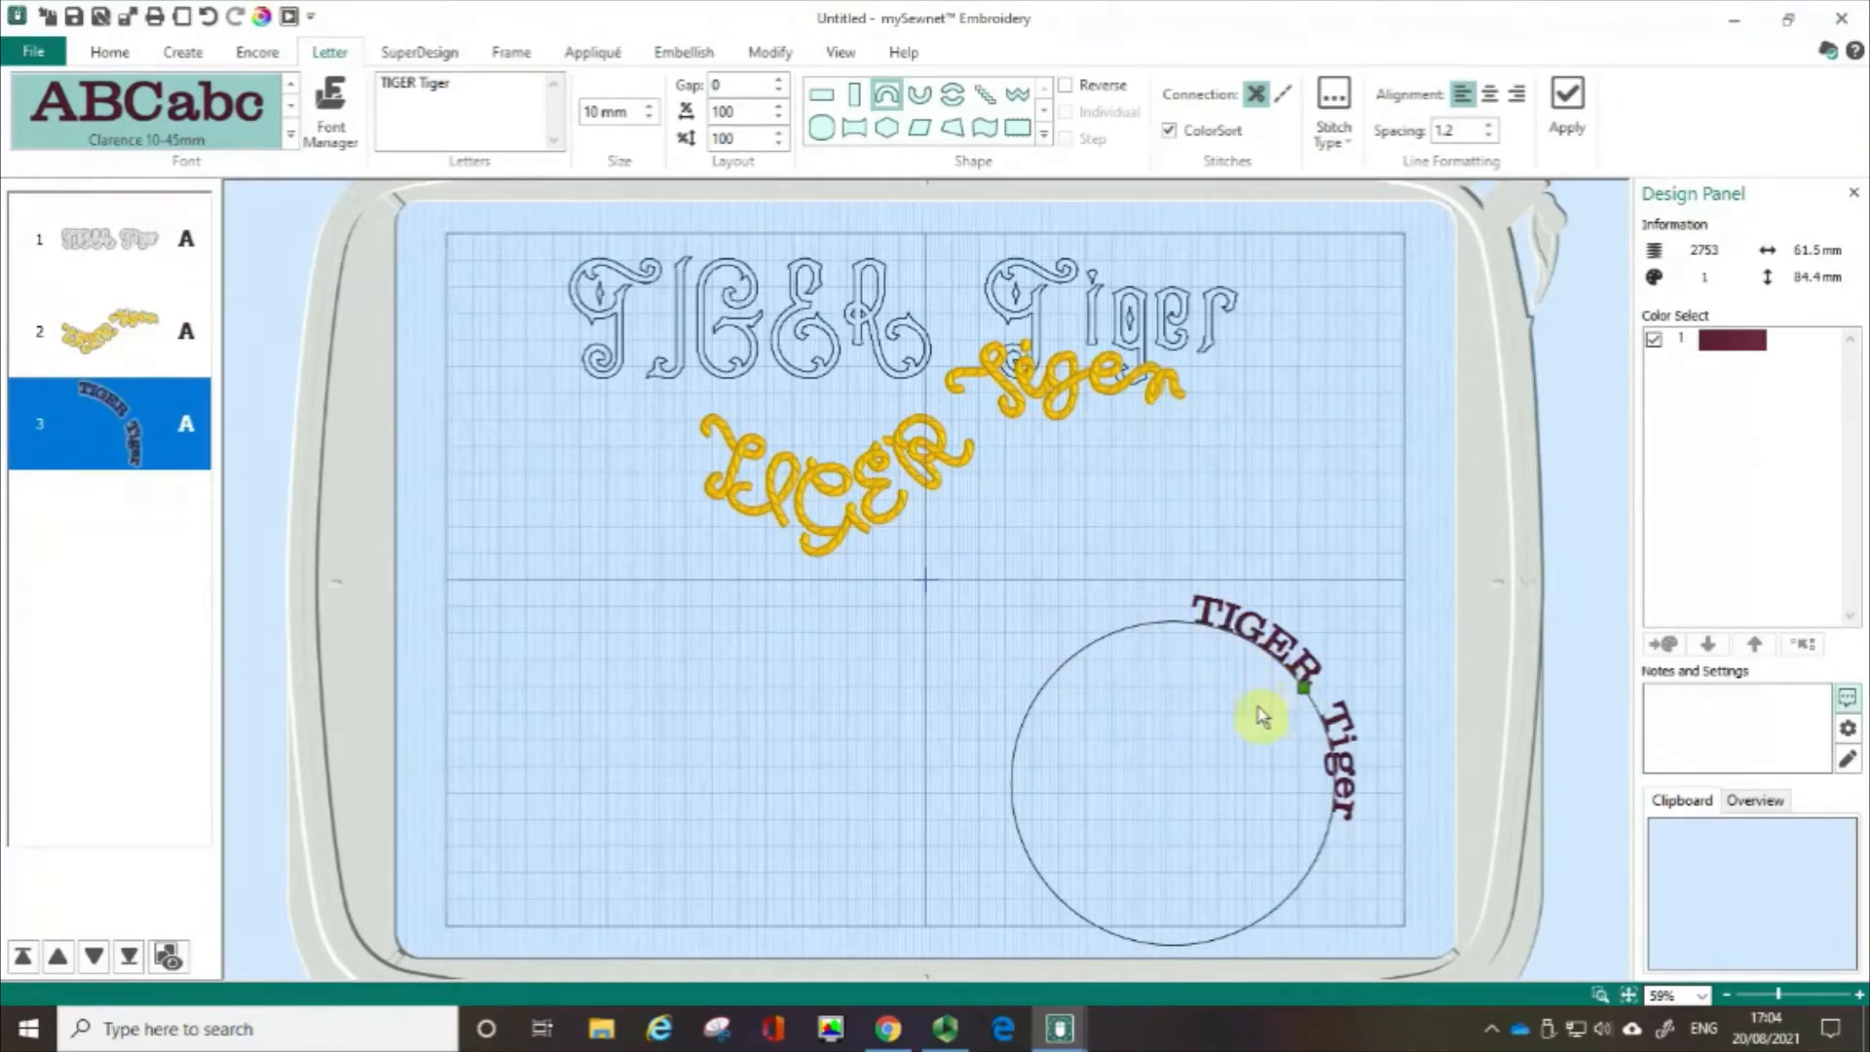
left_click_drag(1263, 716, 1271, 363)
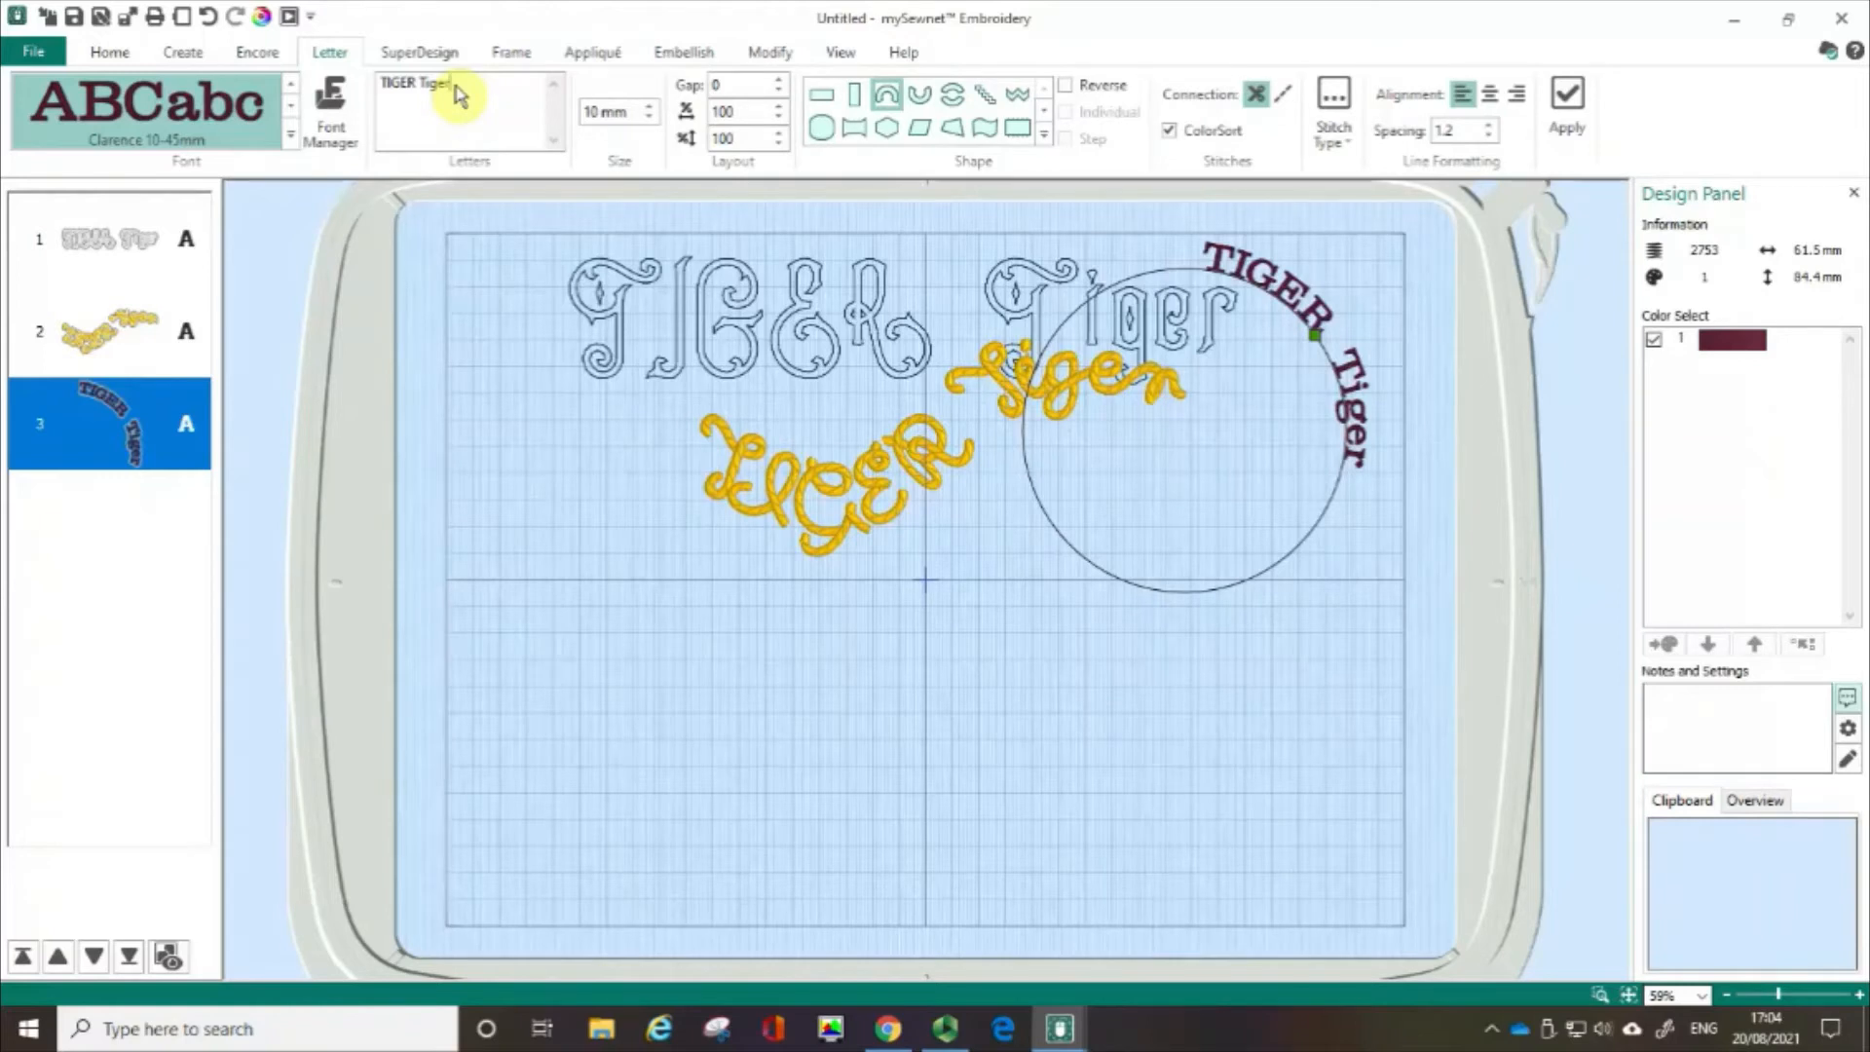
Add a second text line "Burning Bright", create it as a centred Horizontal Block, and place it at the hoop's left edge
key("Return")
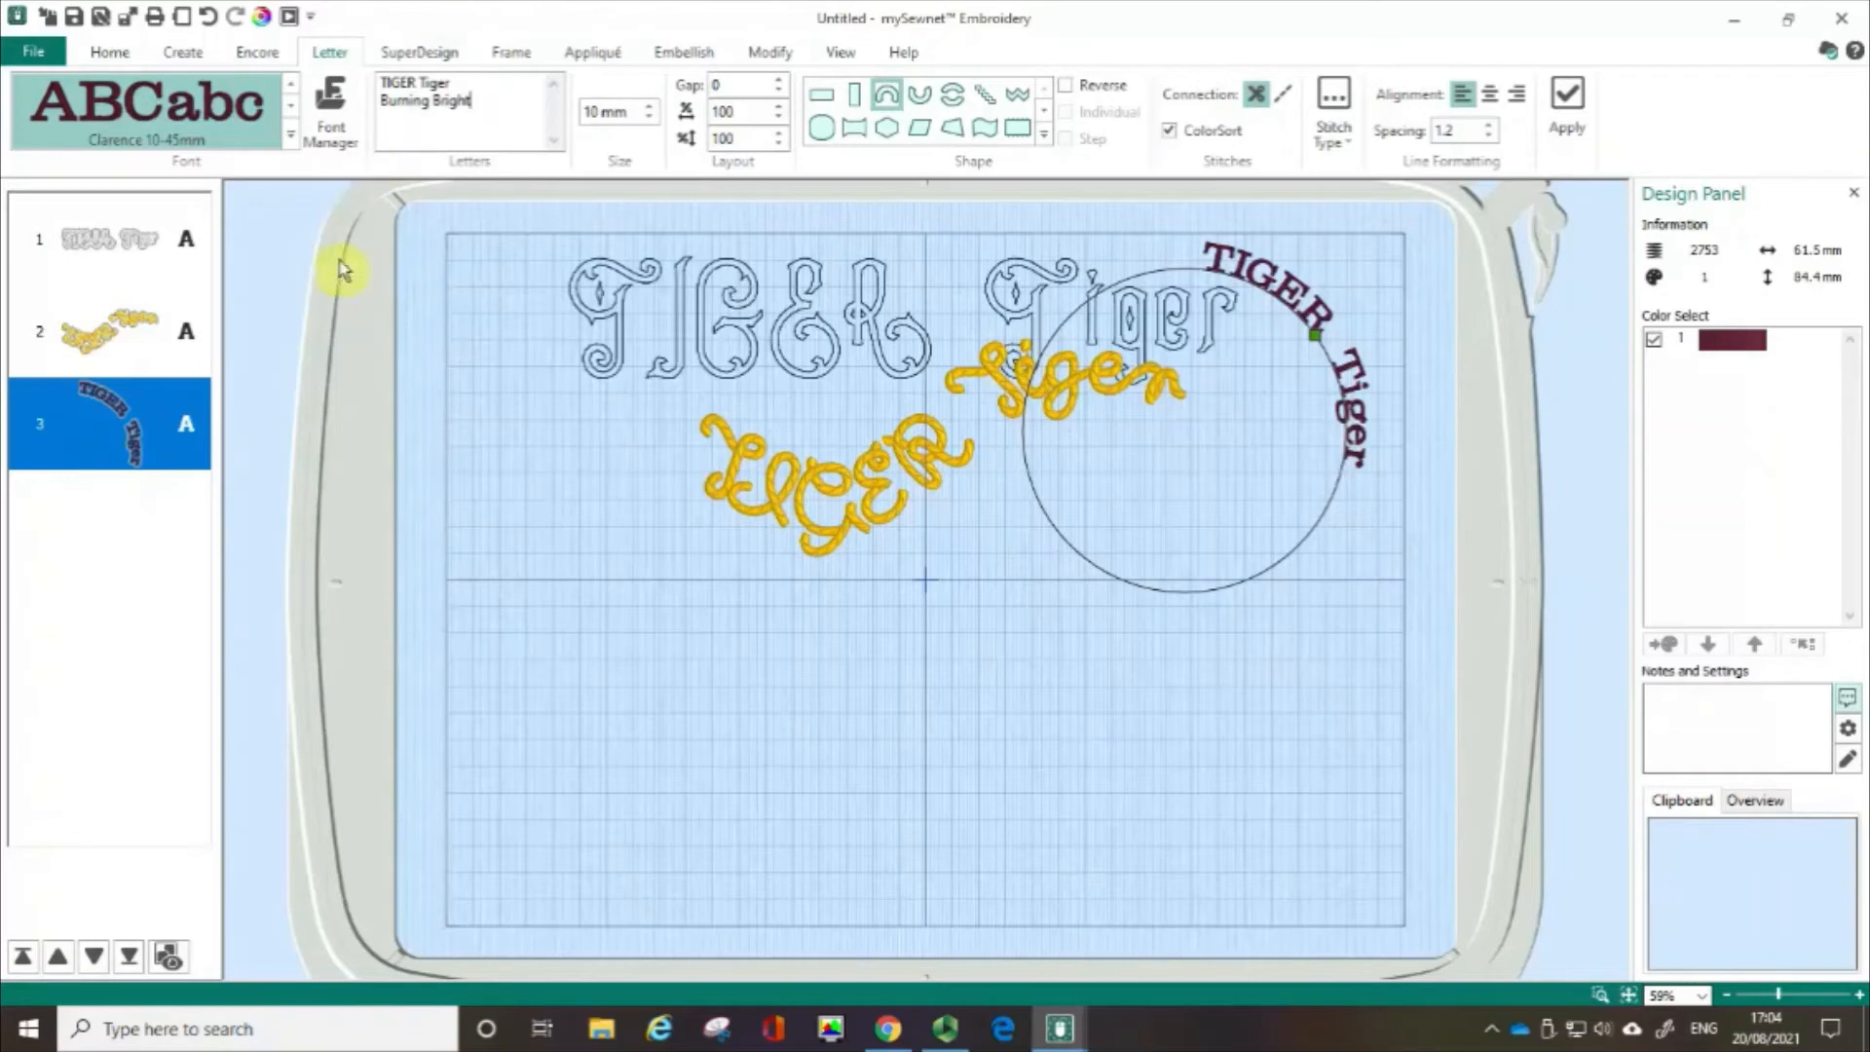
left_click(395, 123)
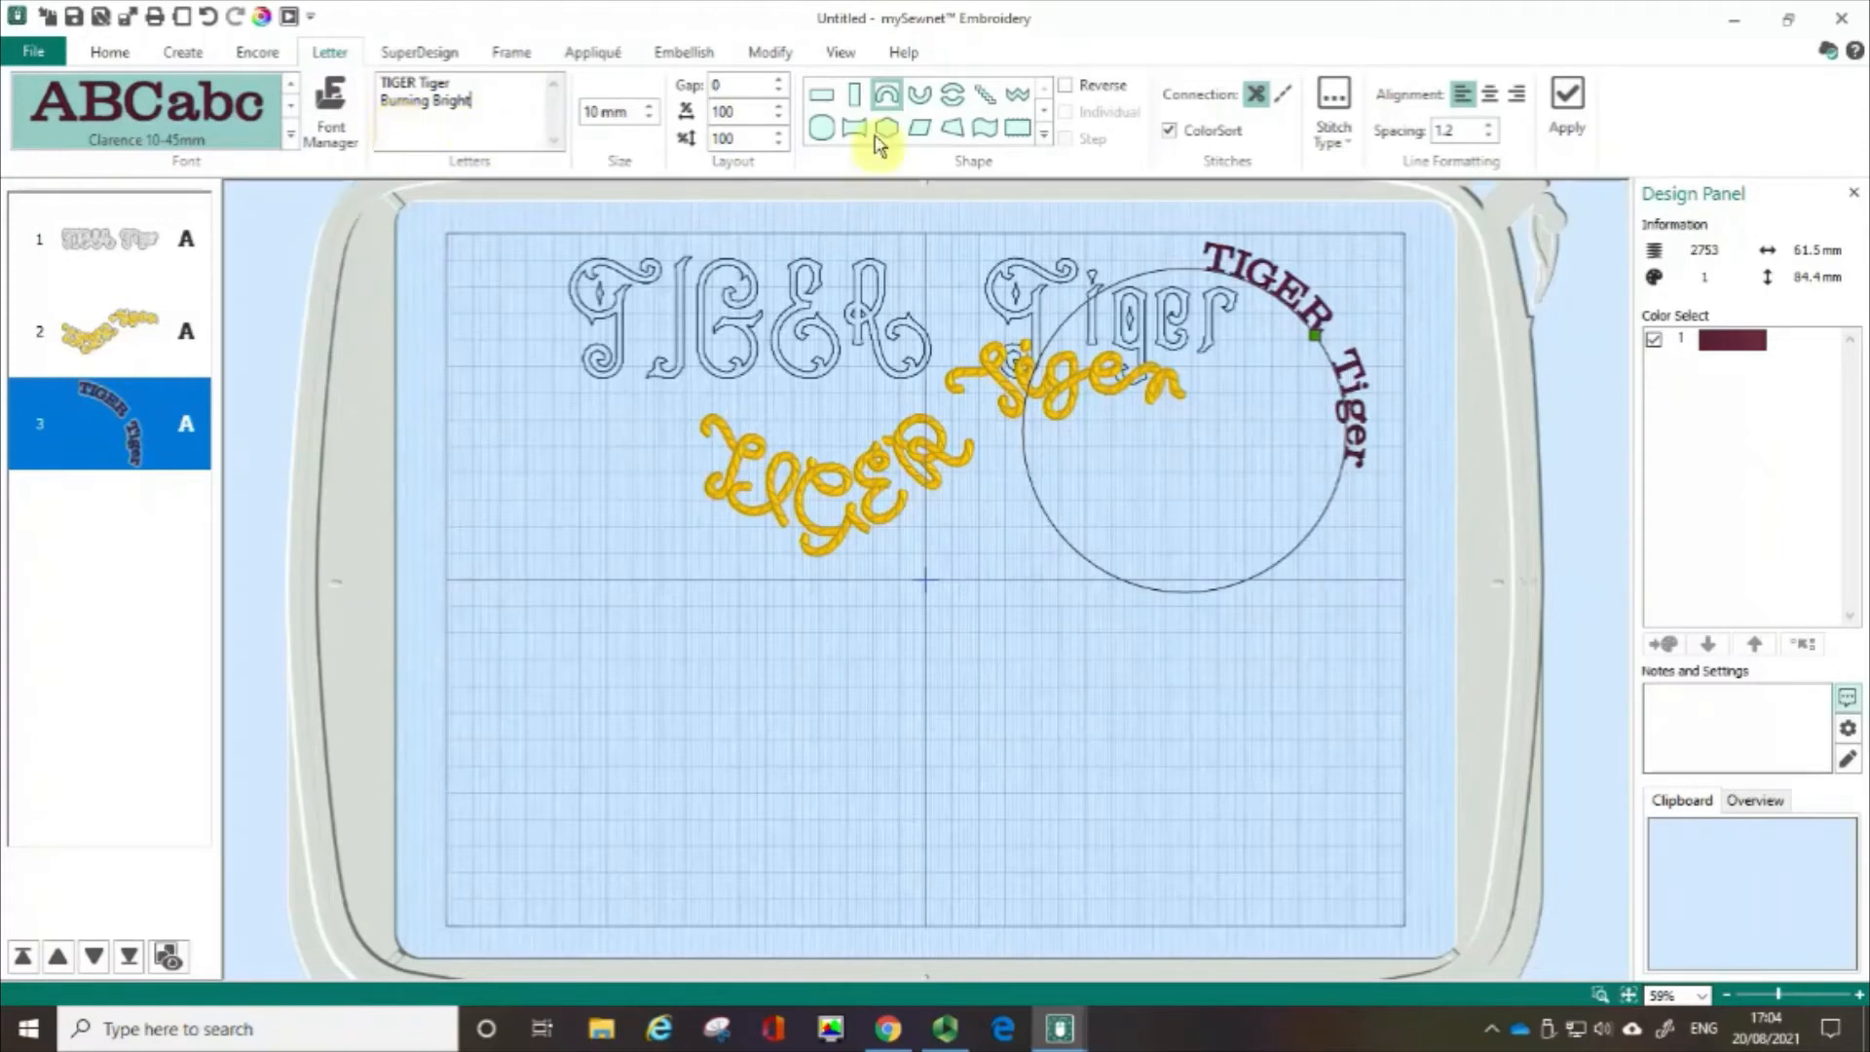
left_click(821, 101)
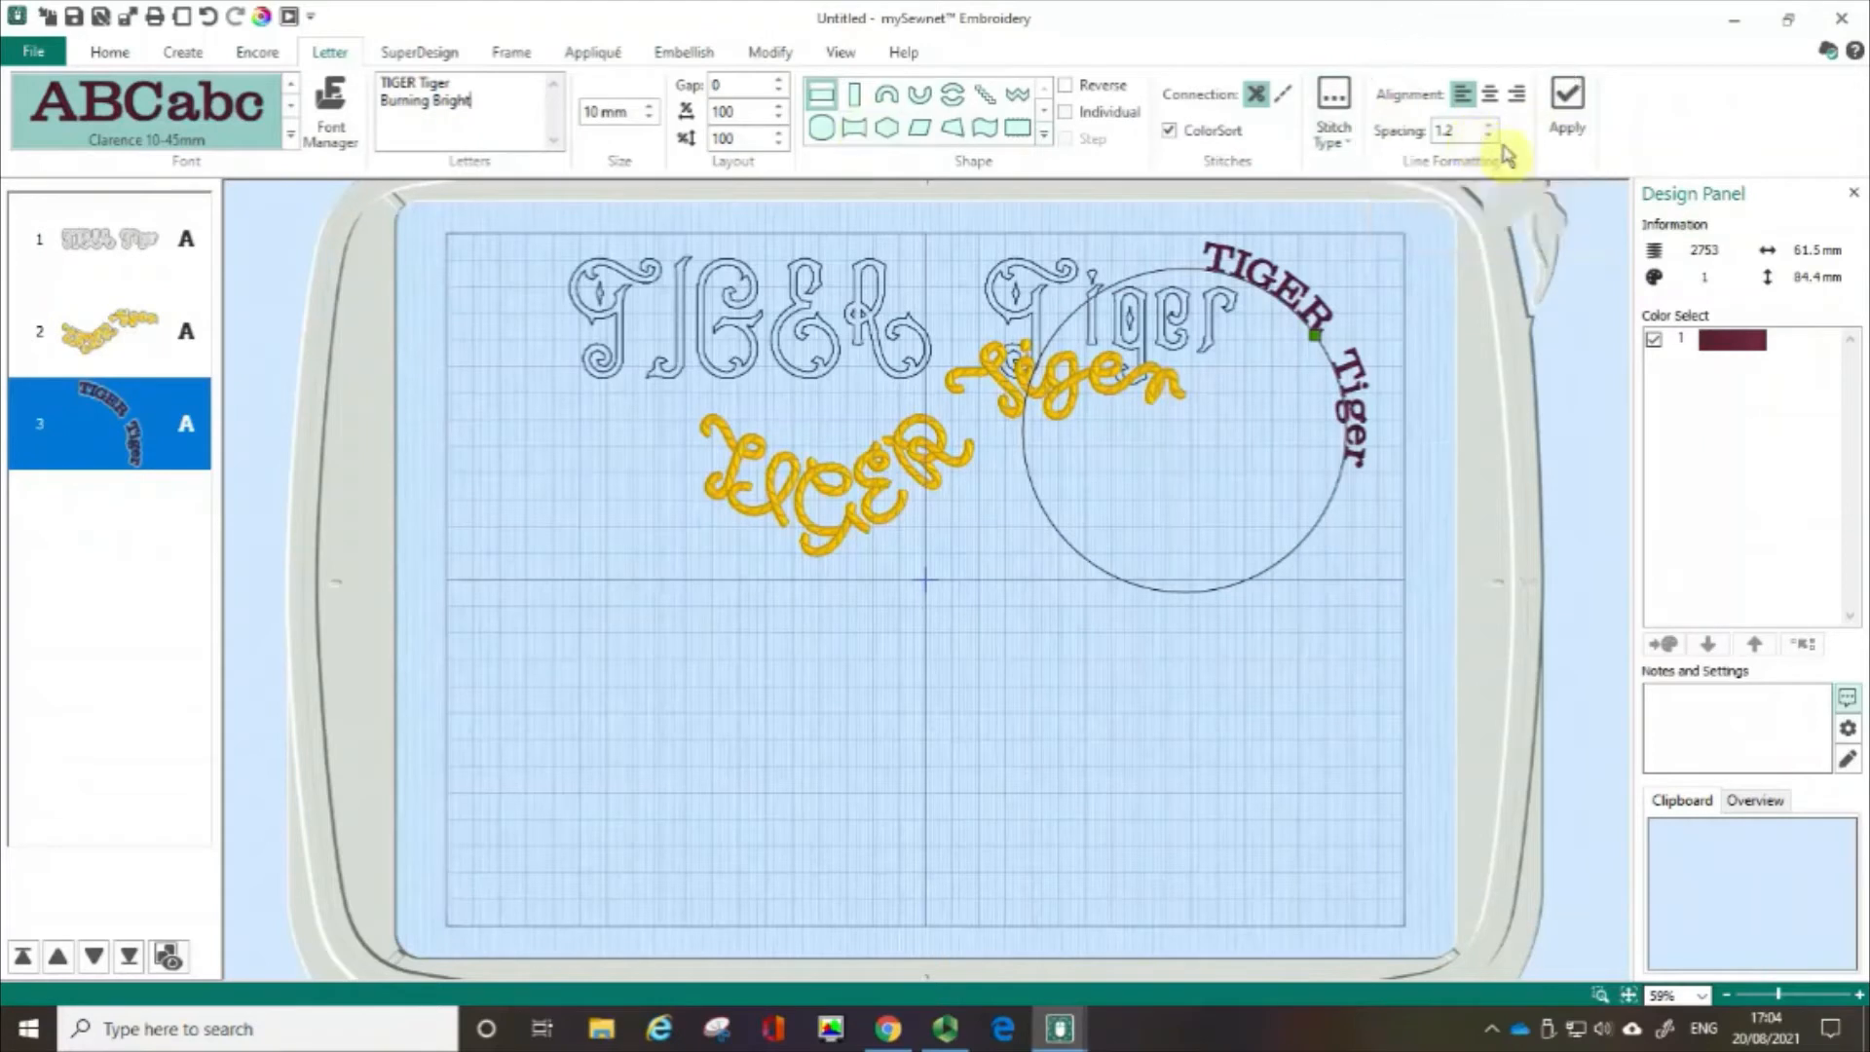
left_click(1490, 95)
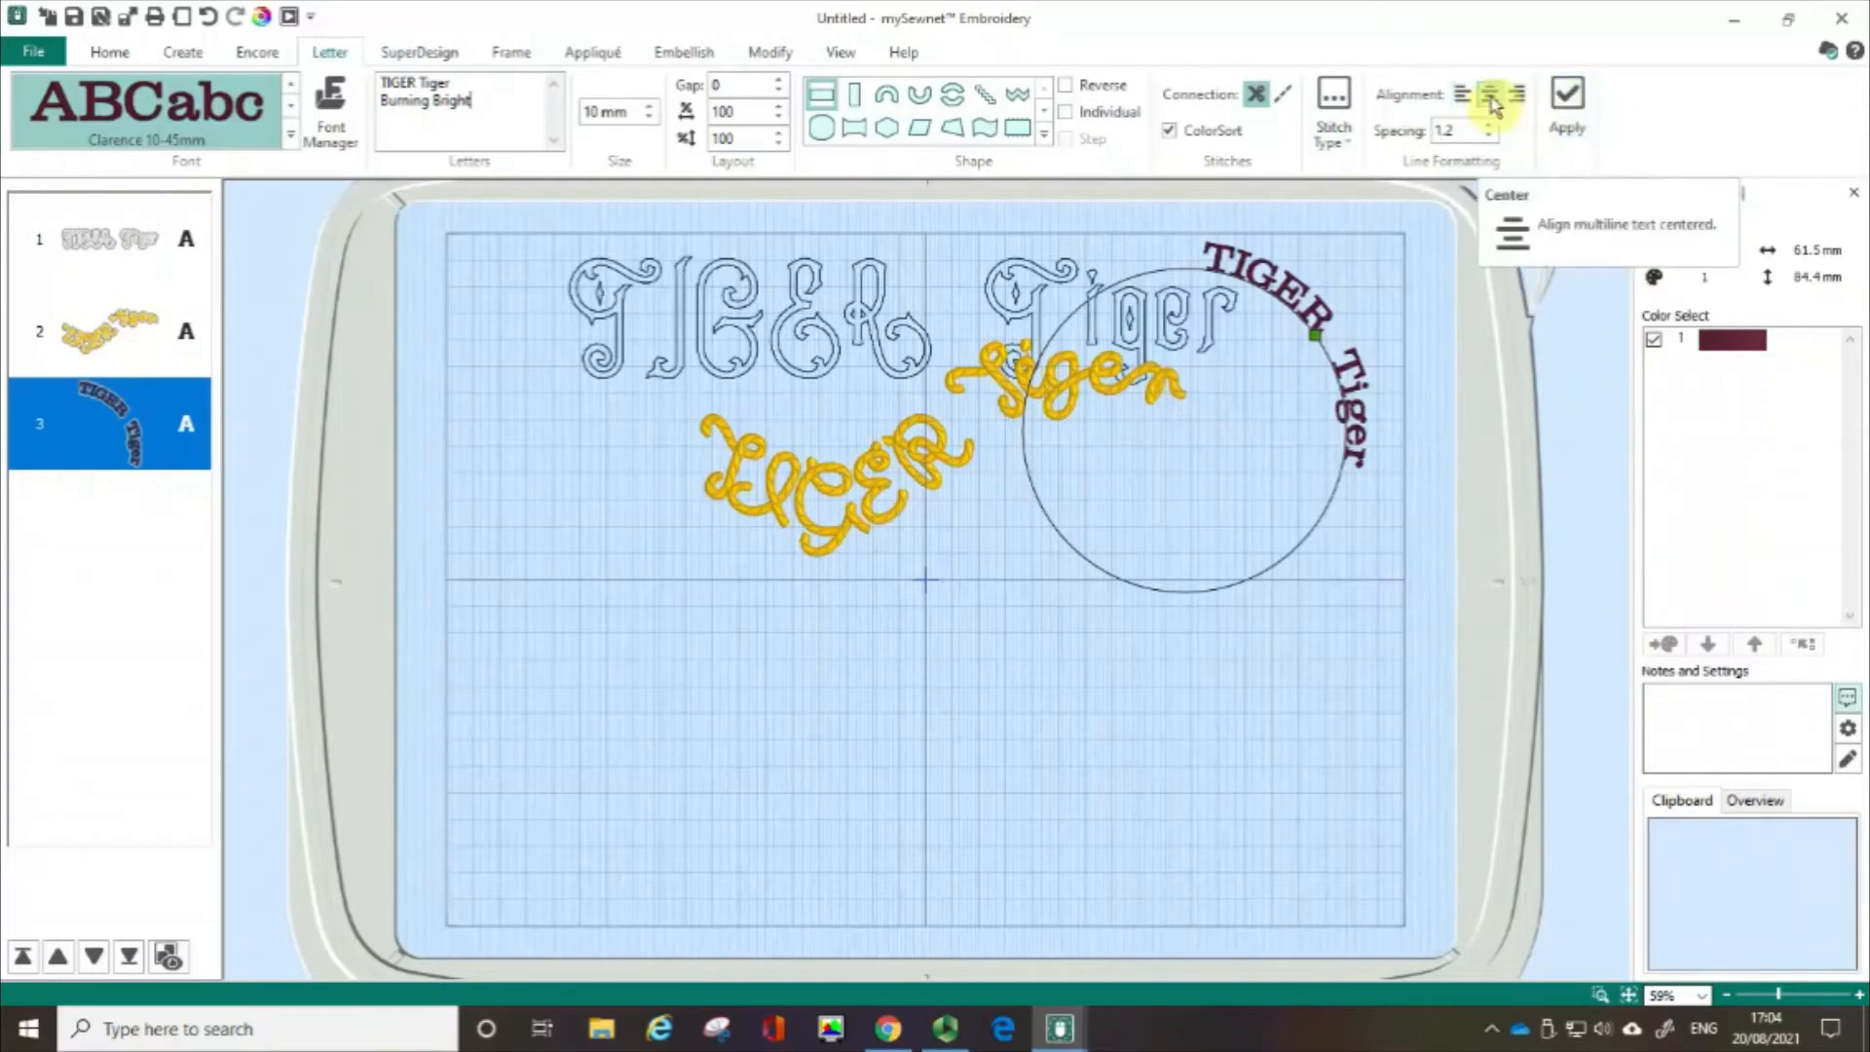
left_click(1557, 97)
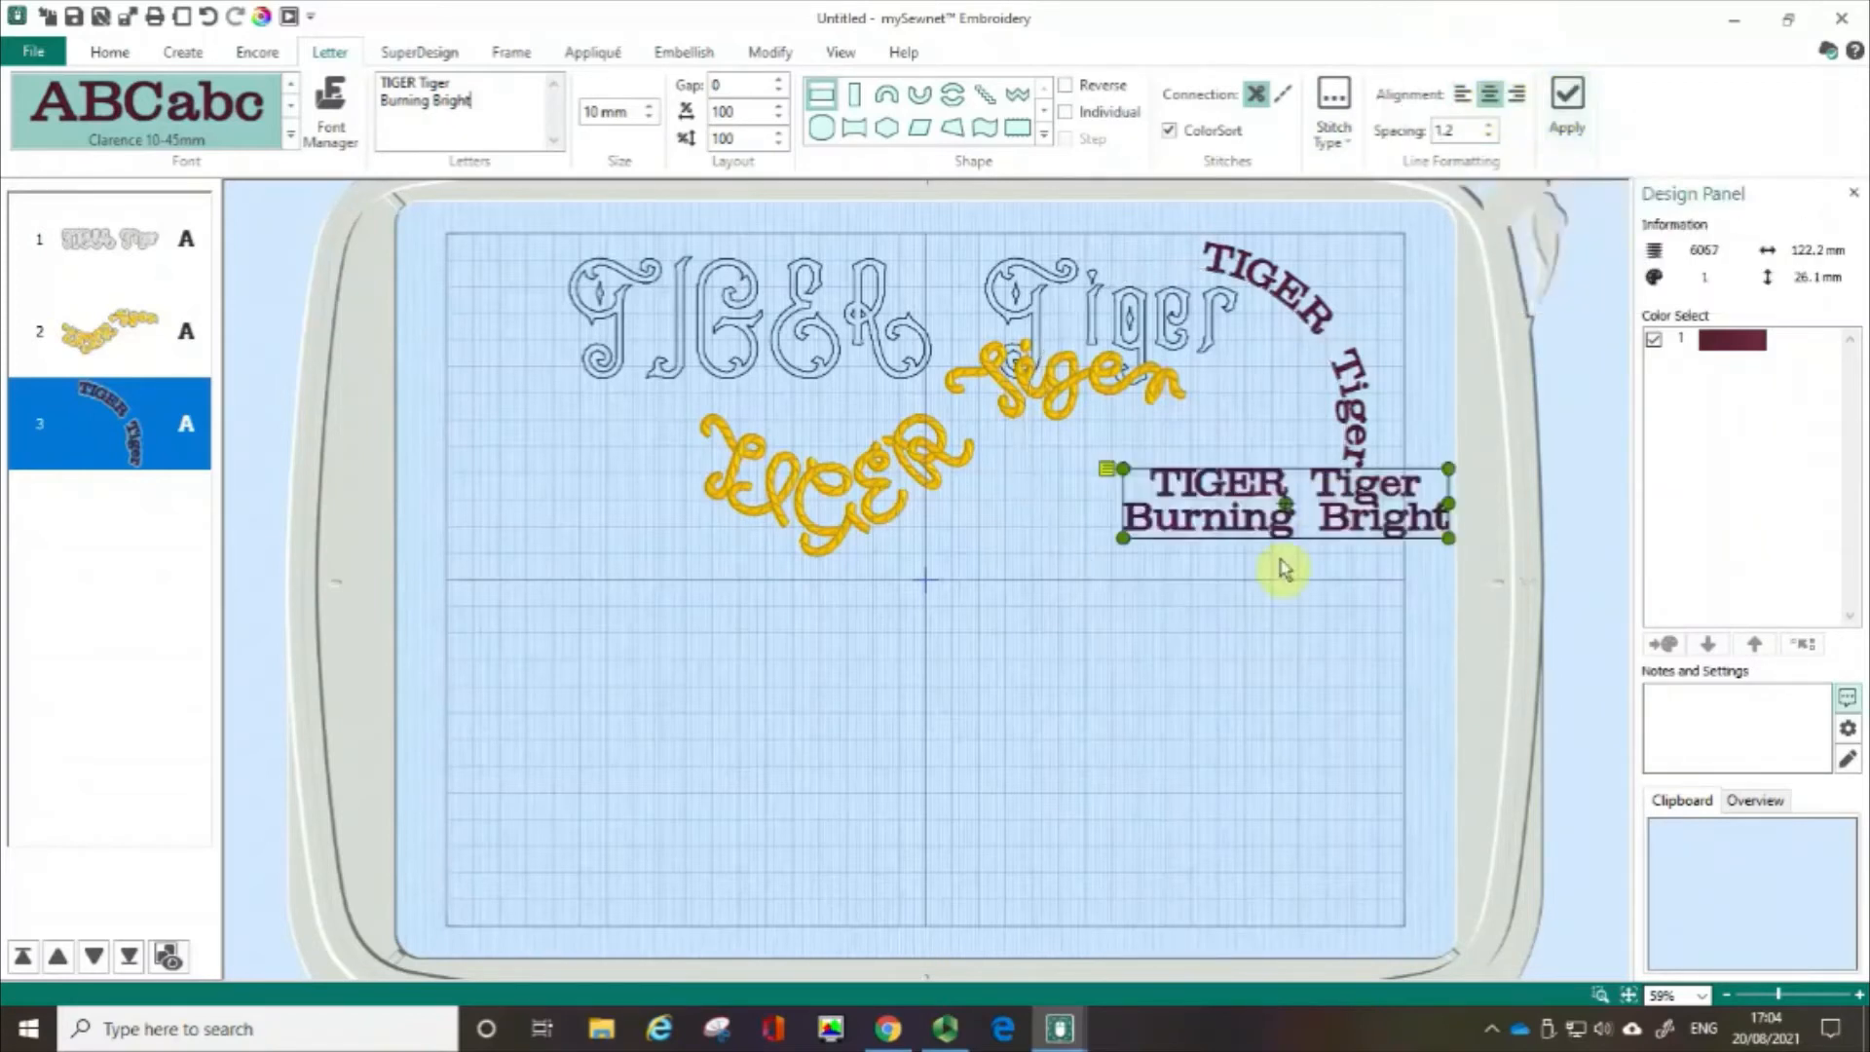
left_click_drag(1295, 526, 603, 618)
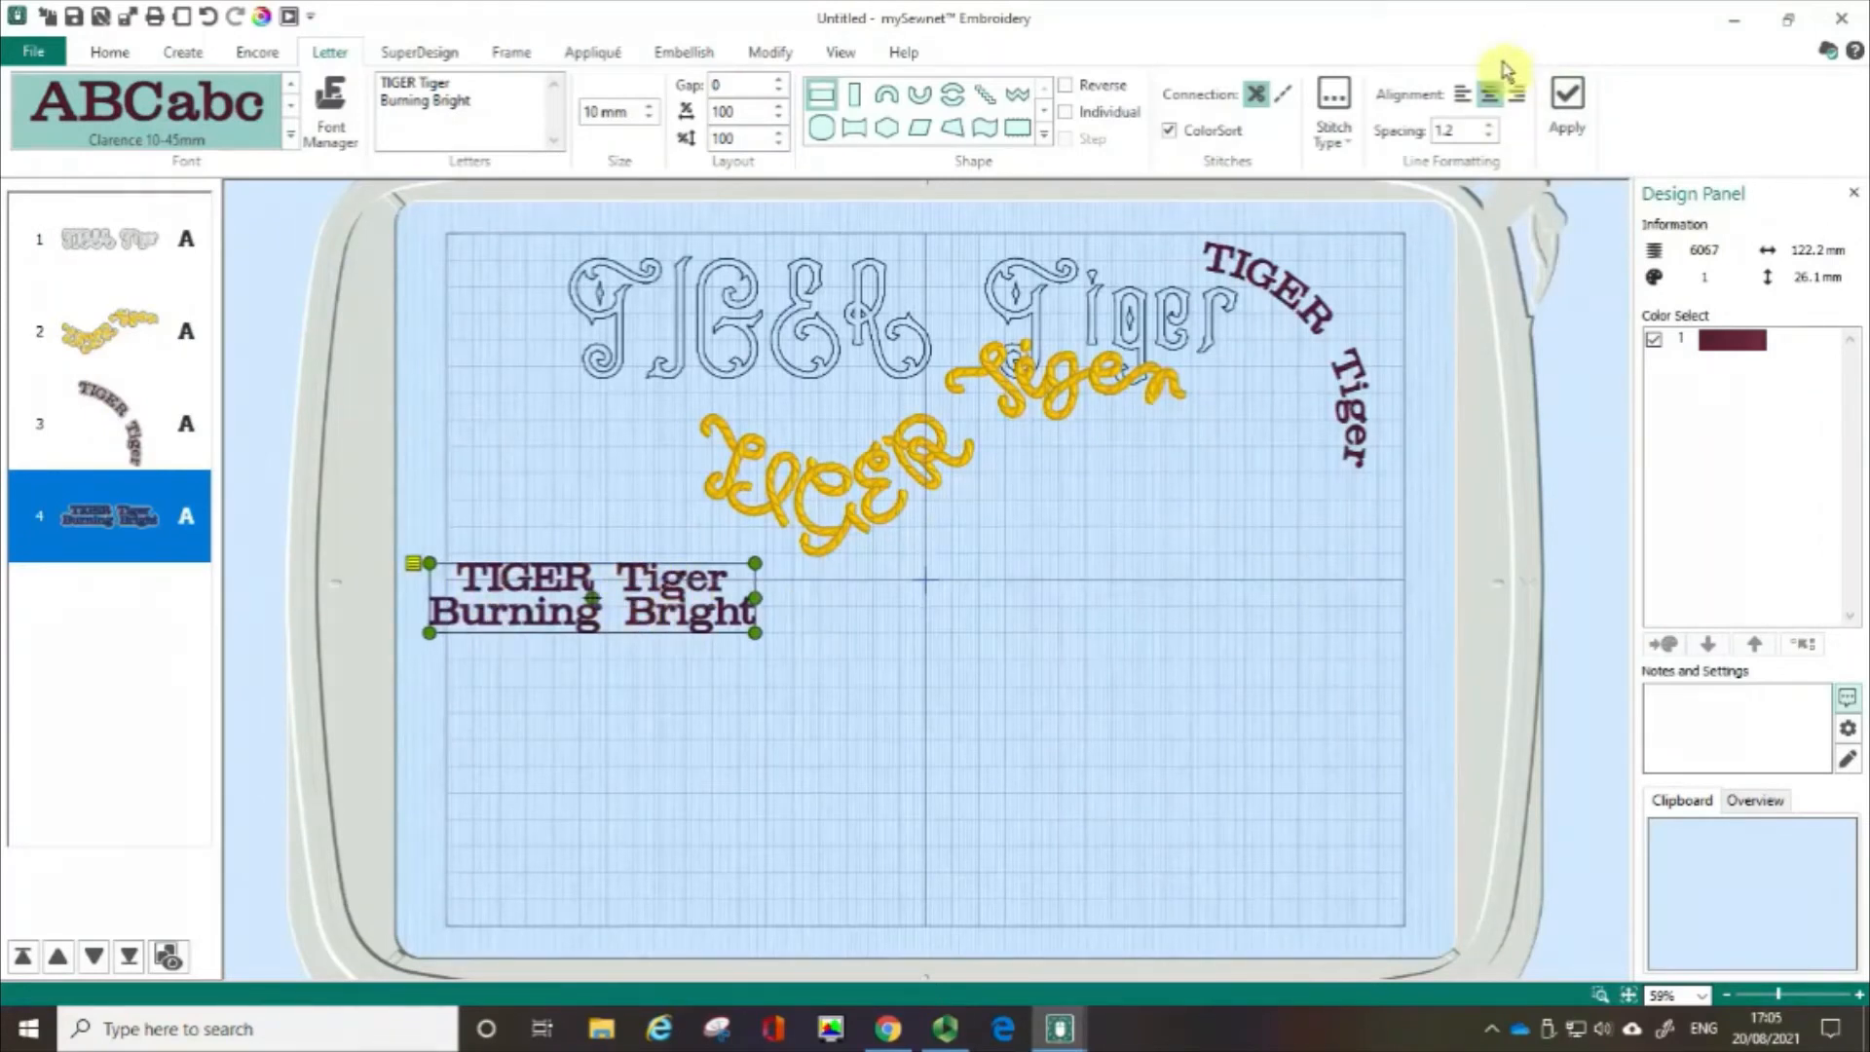
Create a second "TIGER Tiger / Burning Bright" block with left text alignment
left_click(1463, 94)
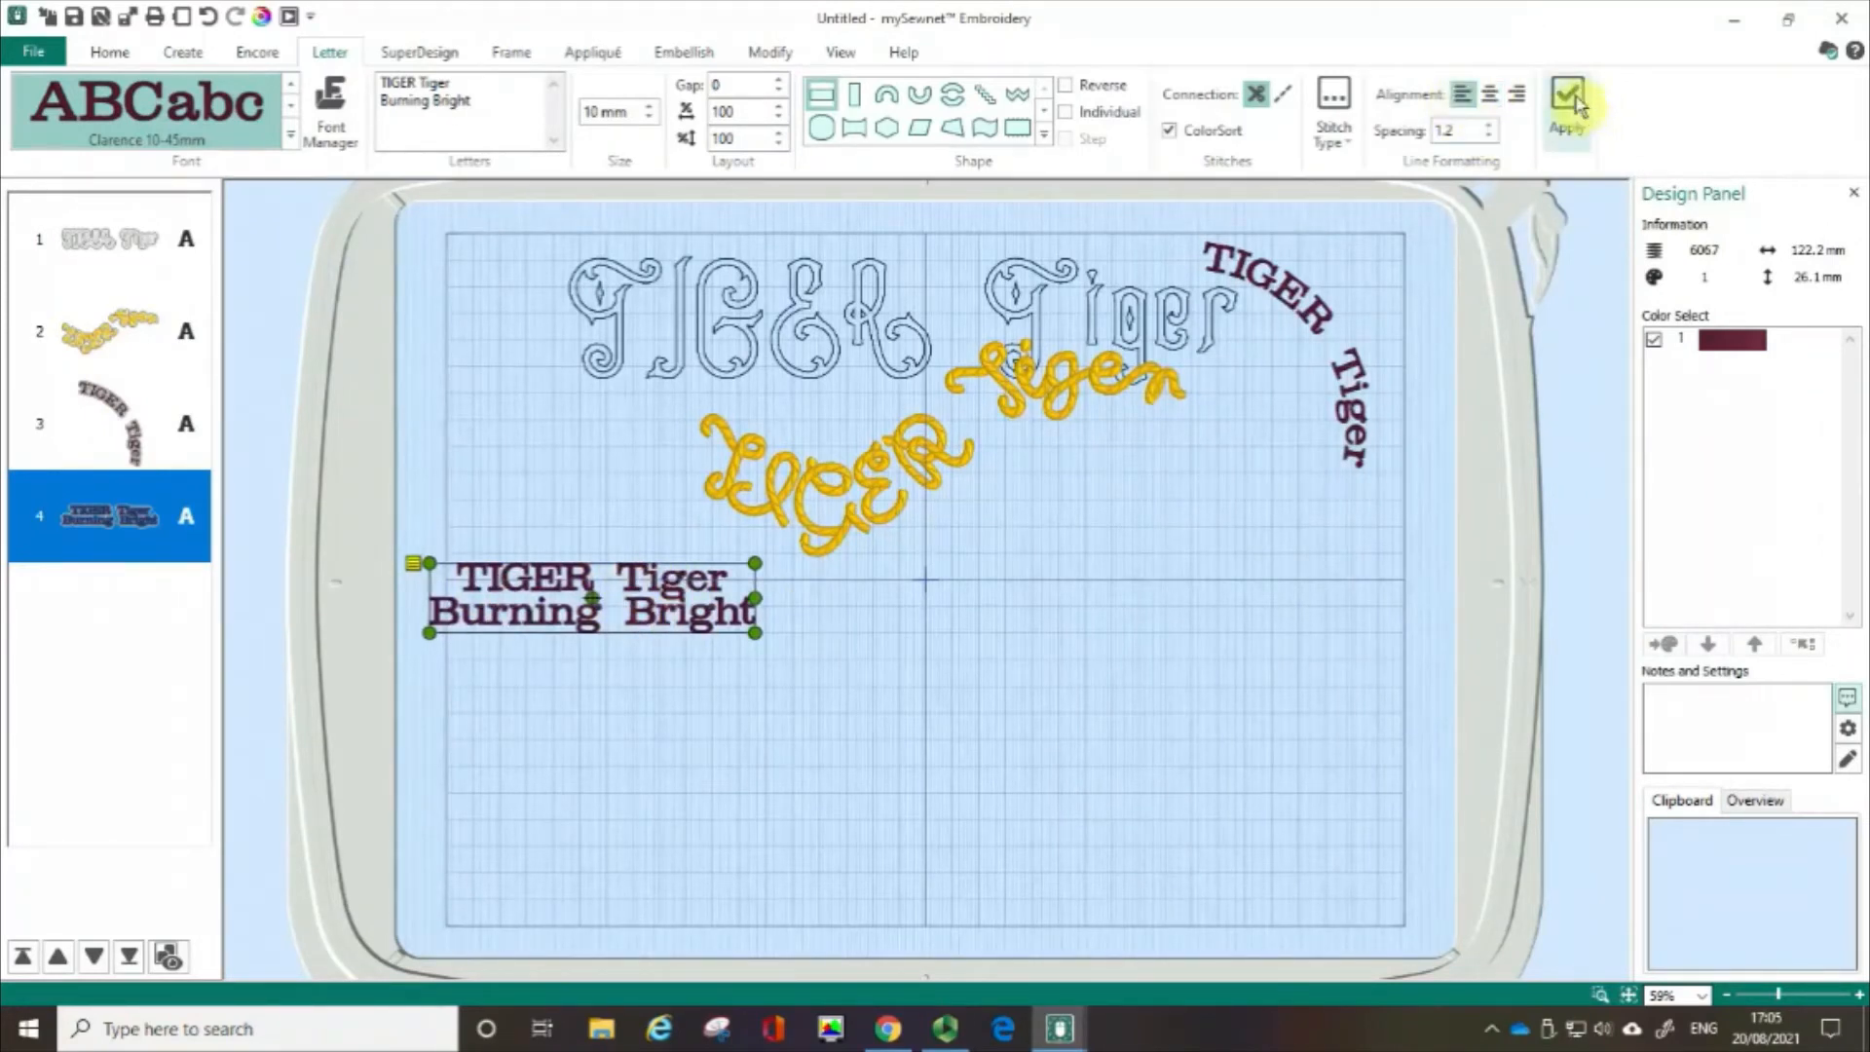
left_click(1568, 97)
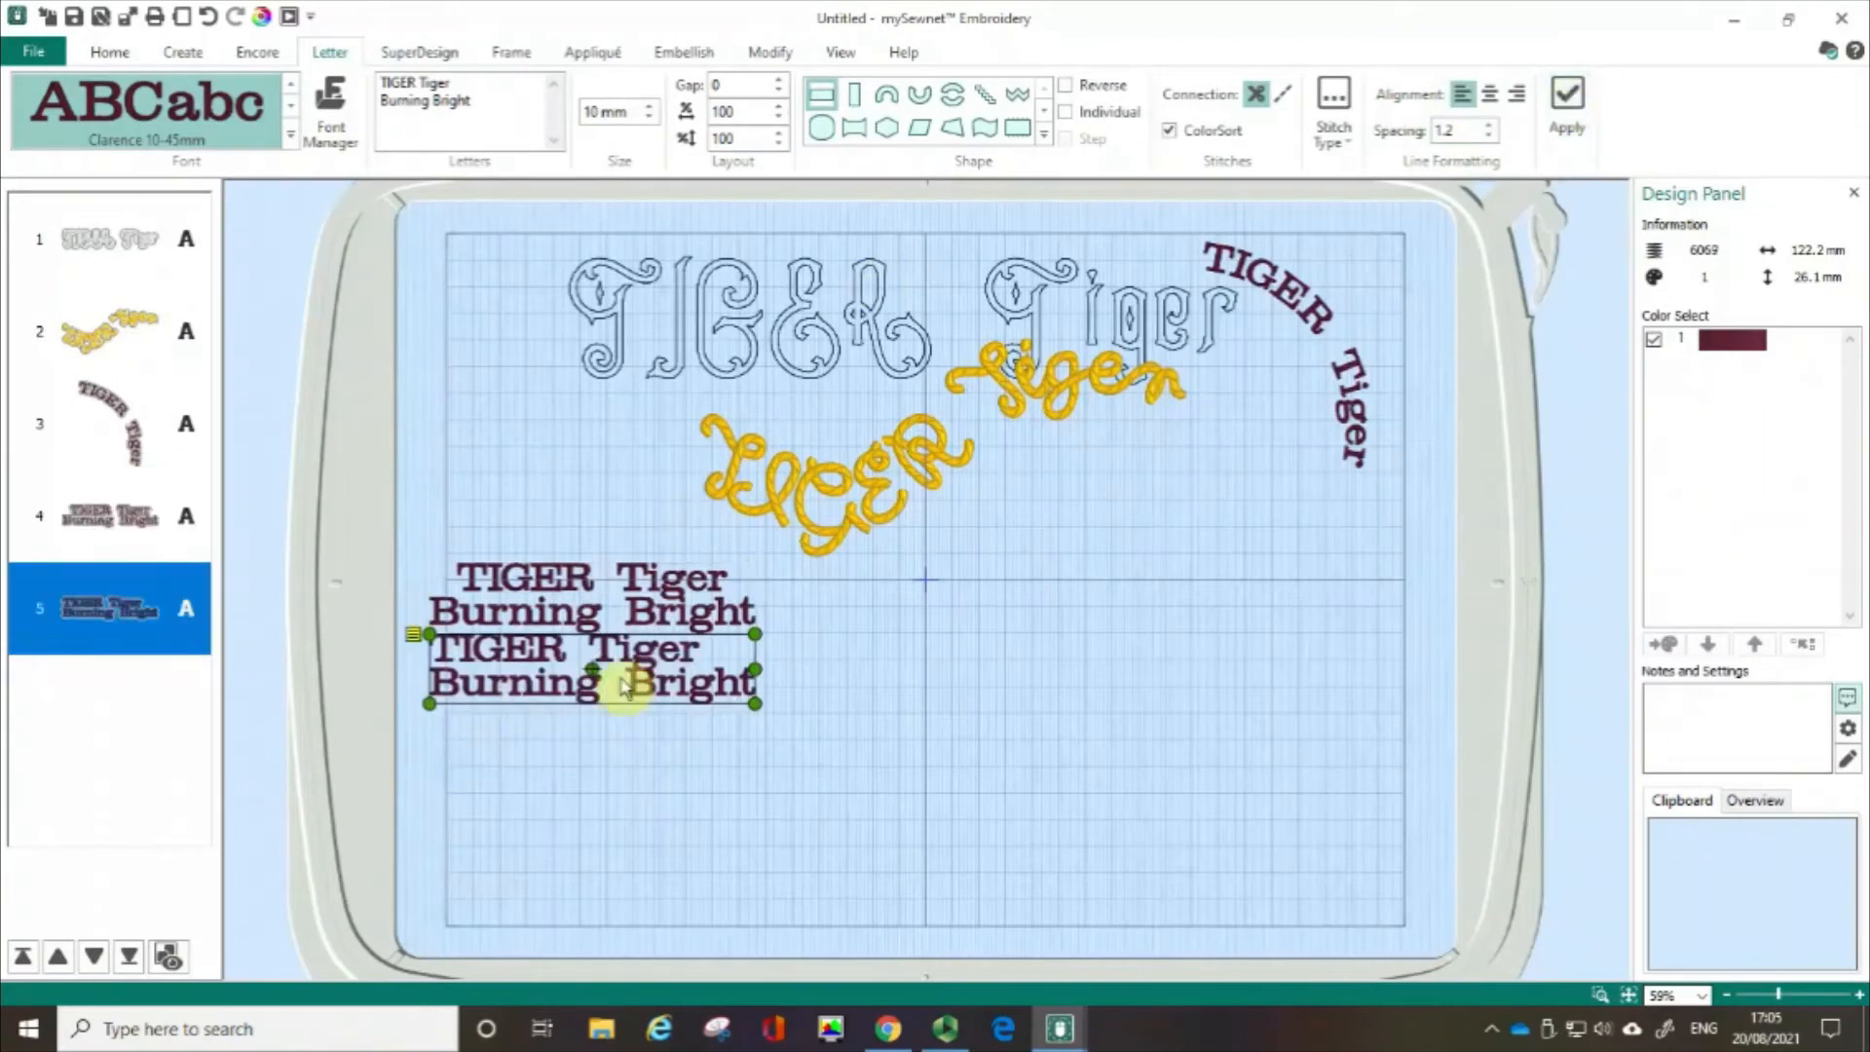
key("ctrl")
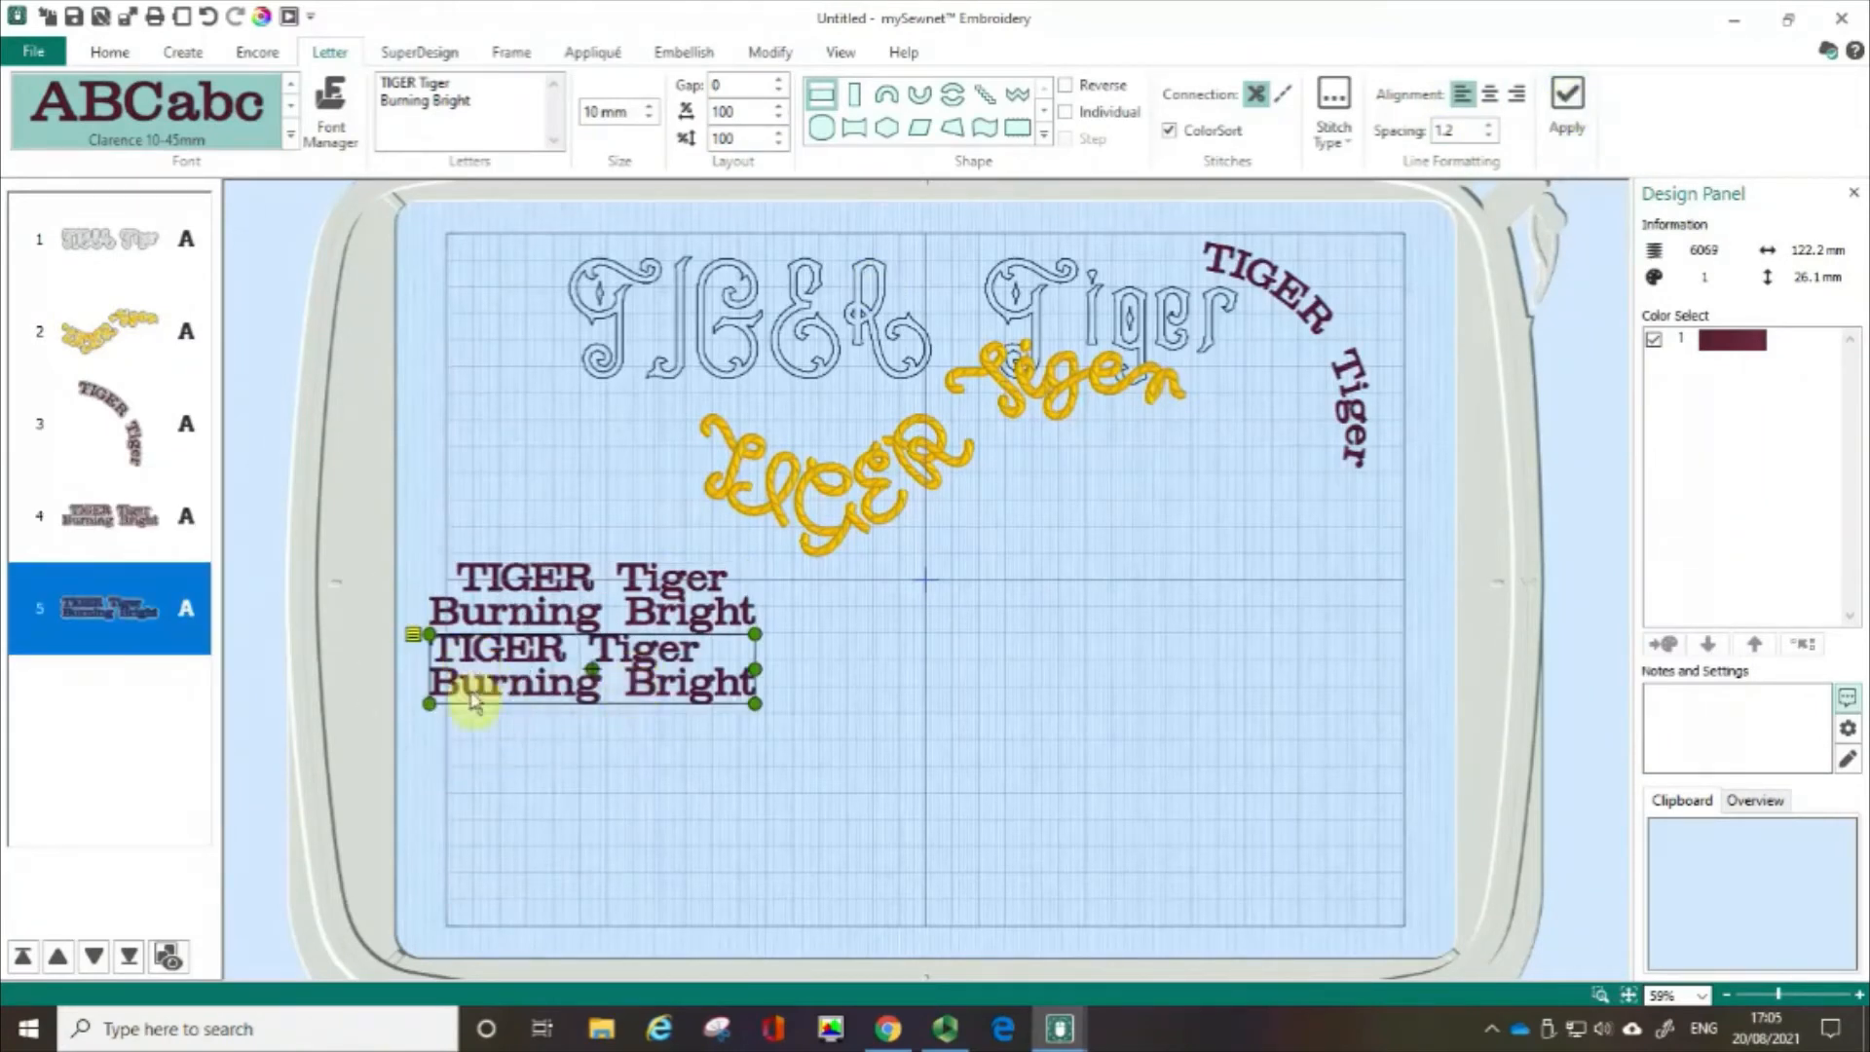
Create the two-line "TIGER Tiger / Burning Bright" lettering around a circle in the Balloon 3C UC 25-80mm font
key("ctrl")
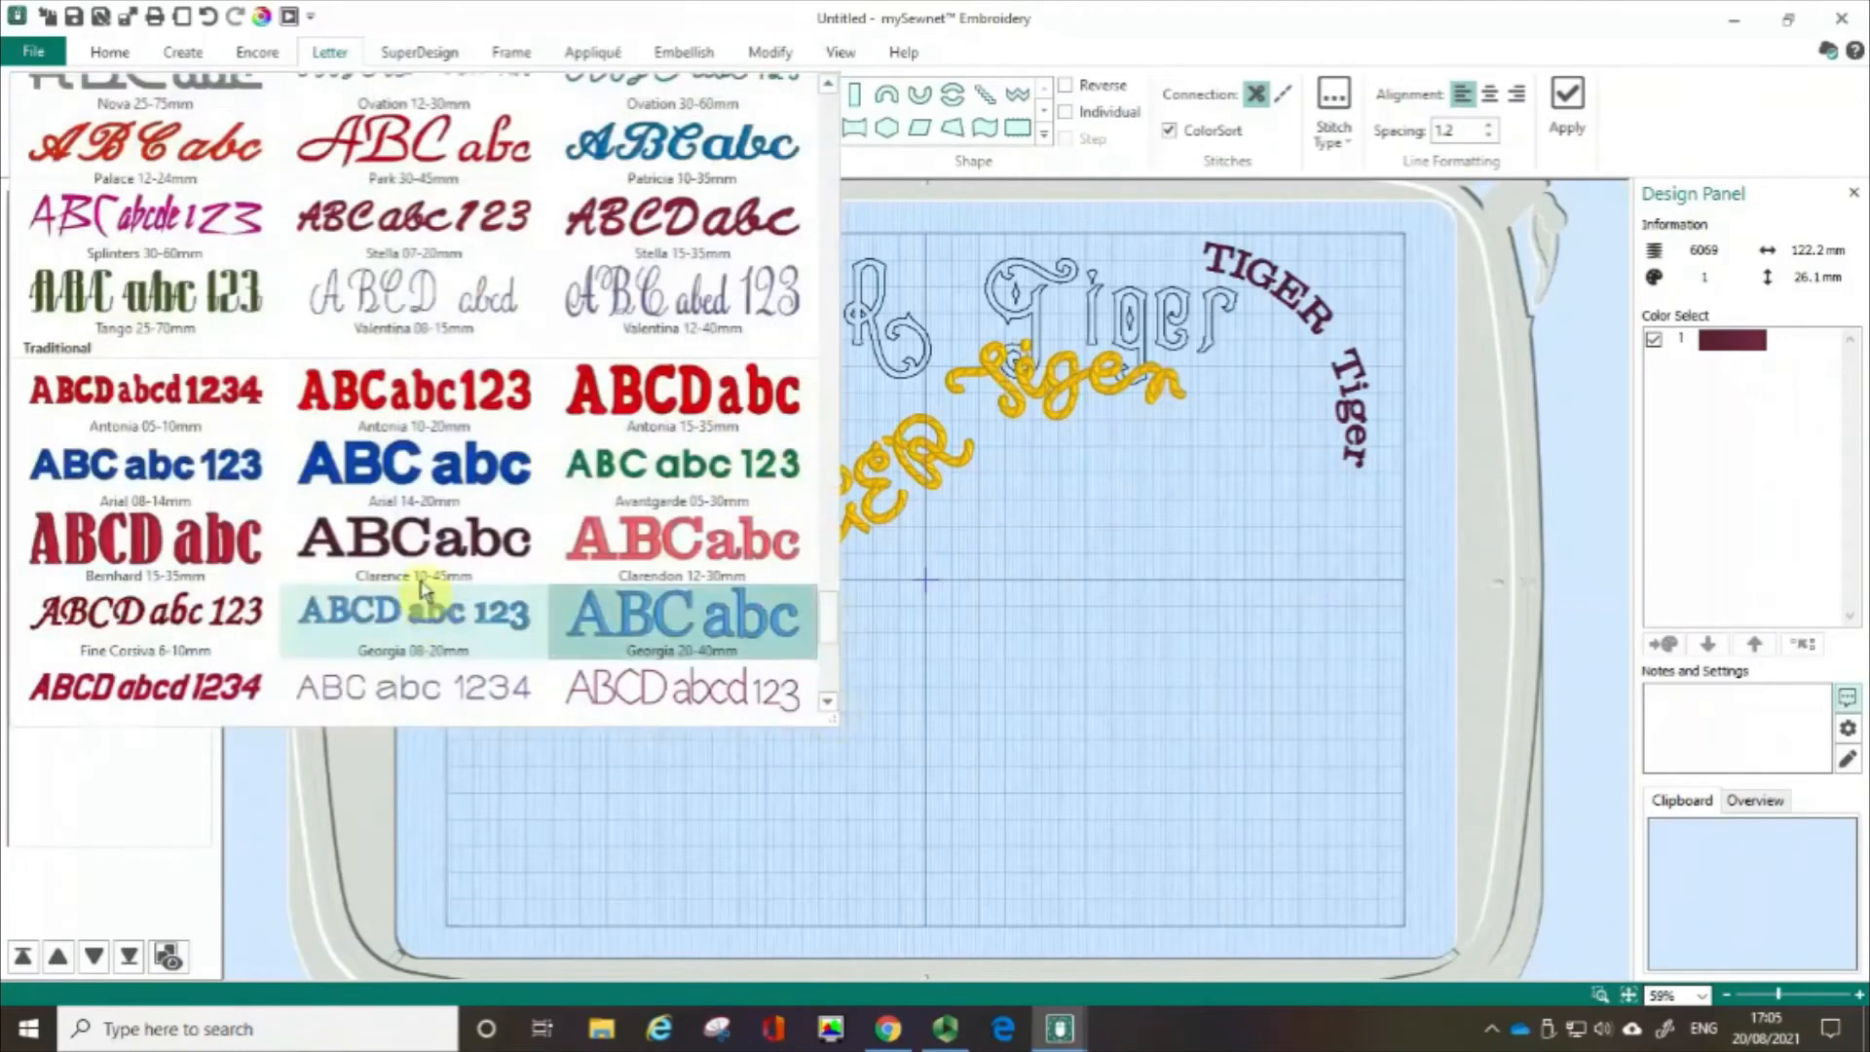
left_click(426, 570)
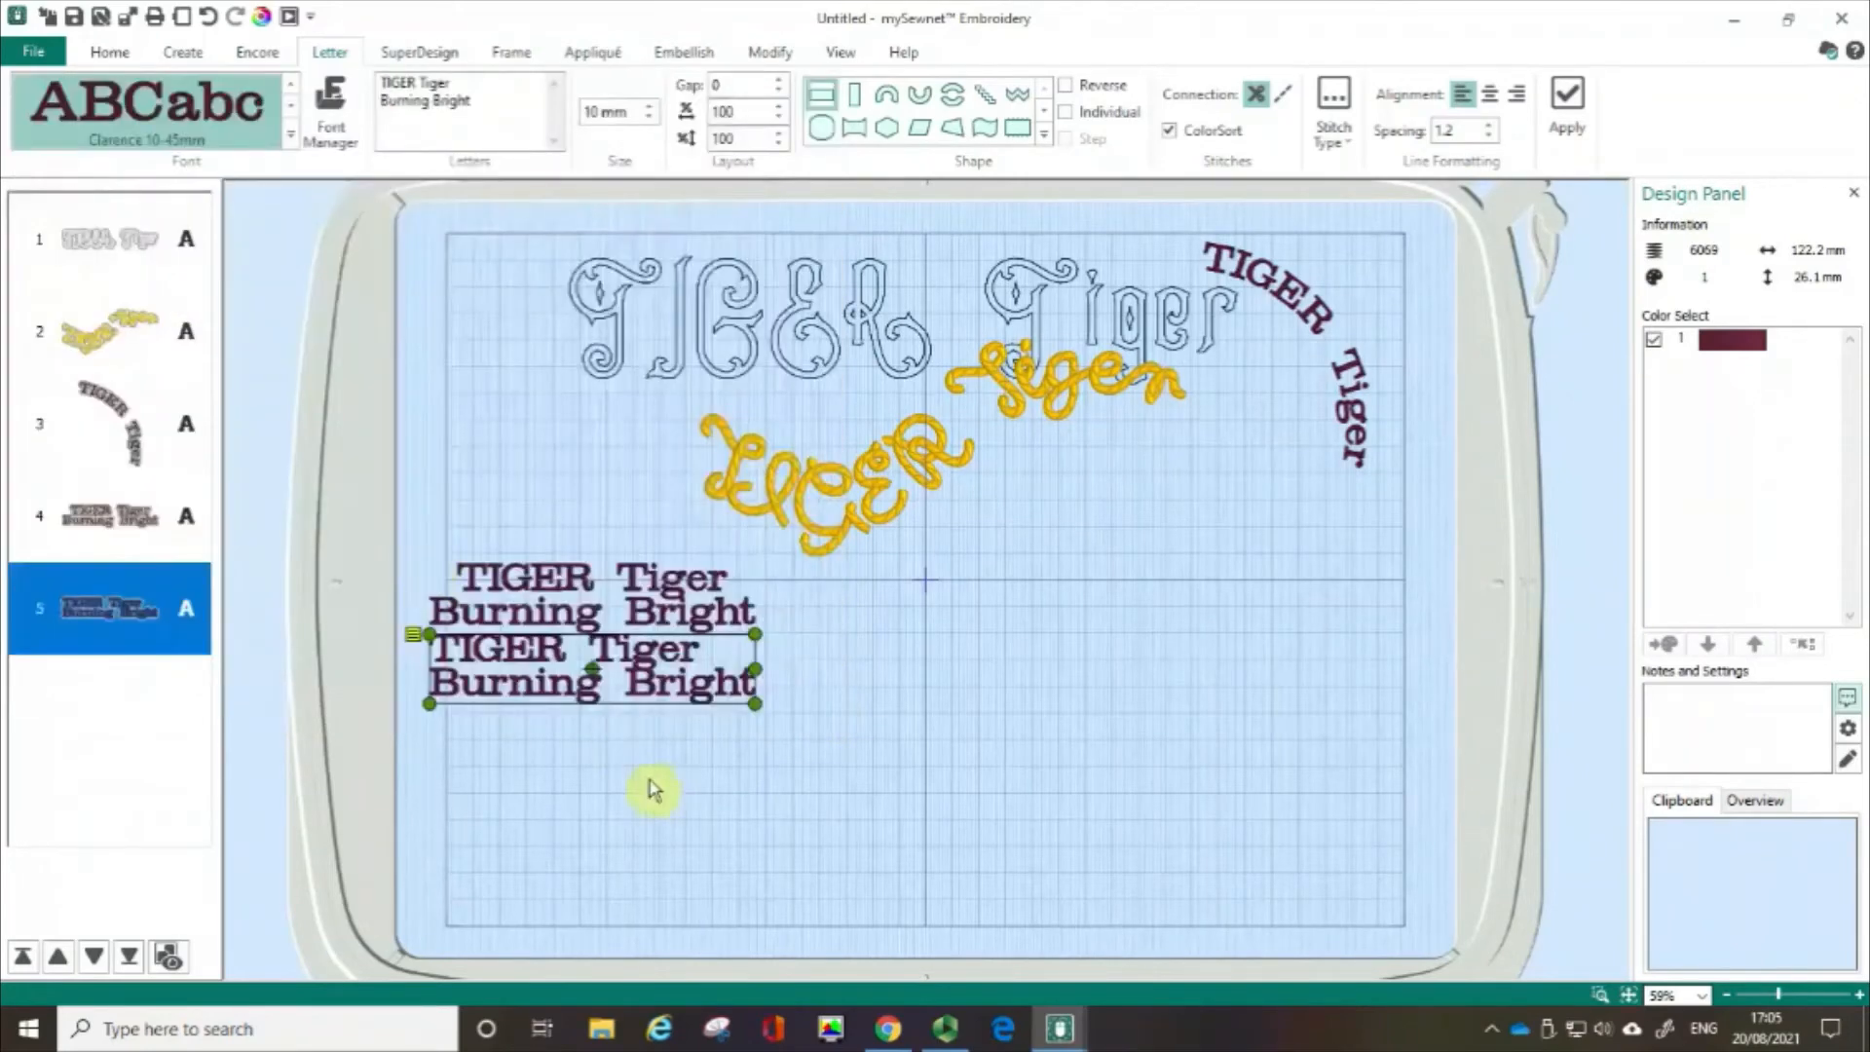
left_click(290, 136)
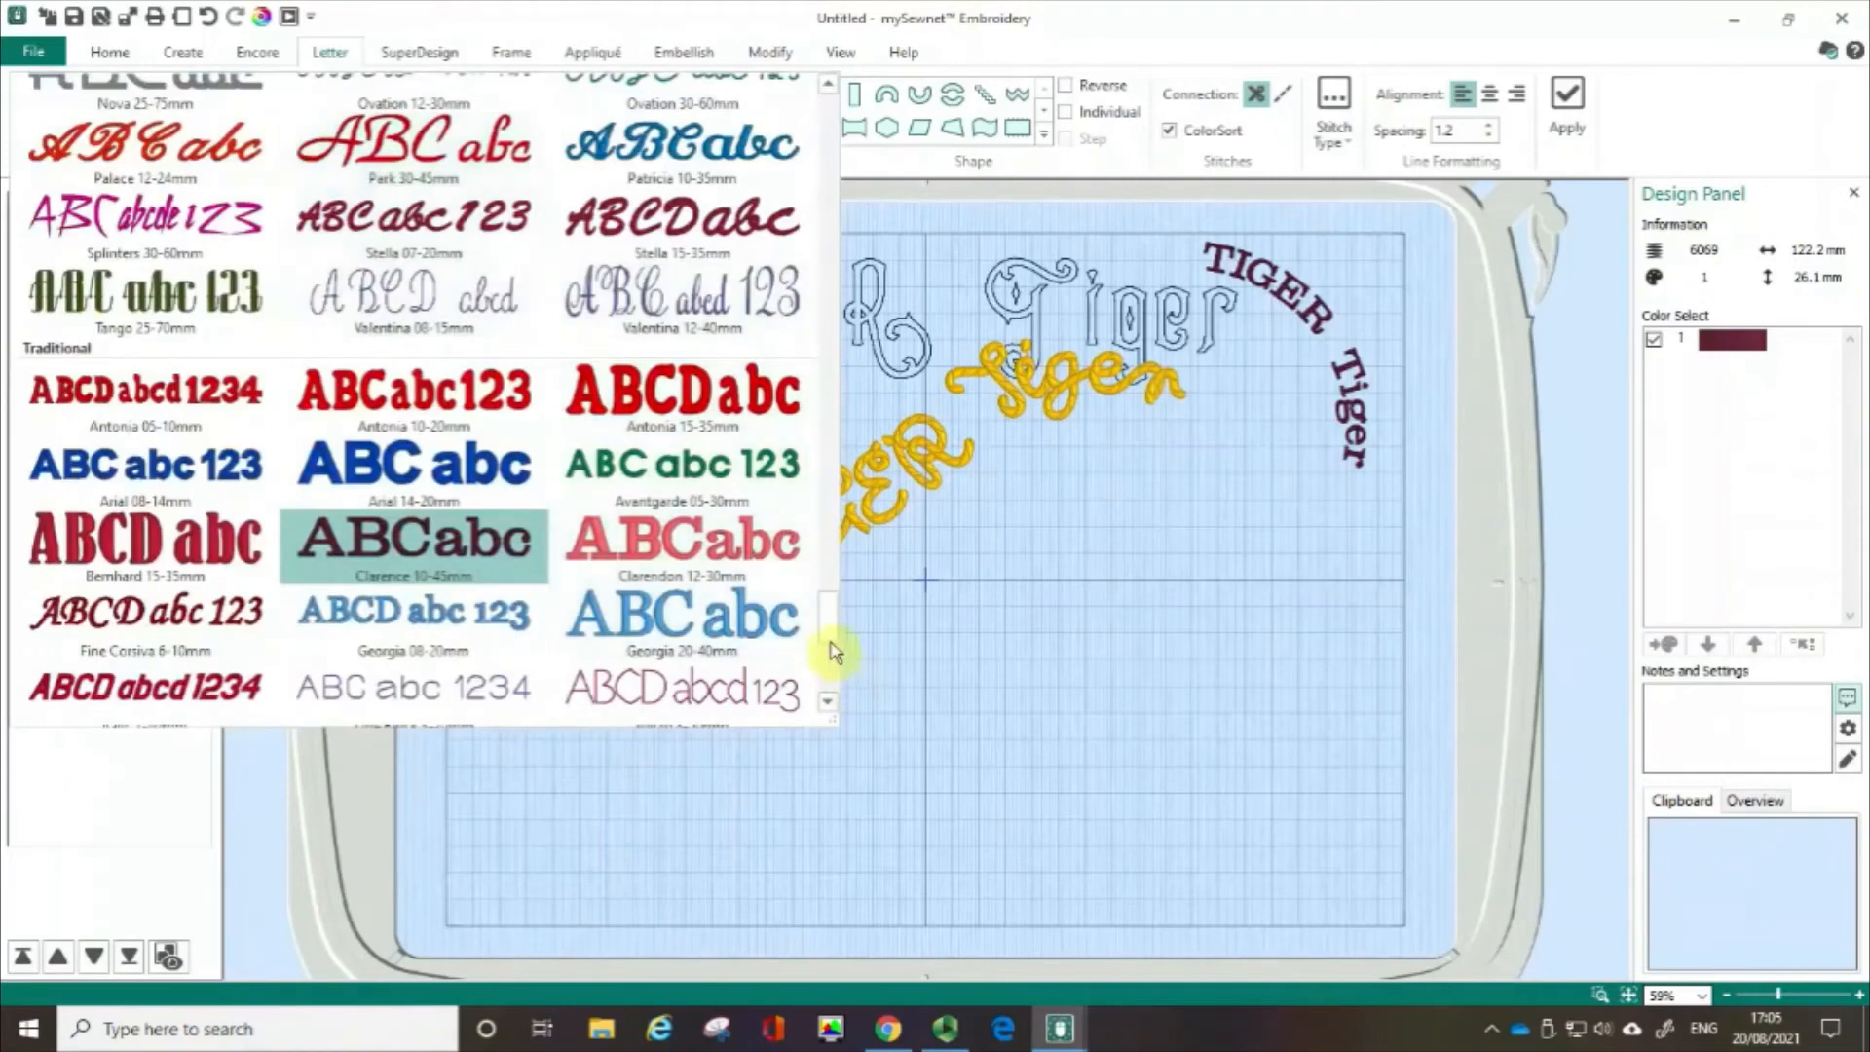
left_click_drag(826, 621, 794, 314)
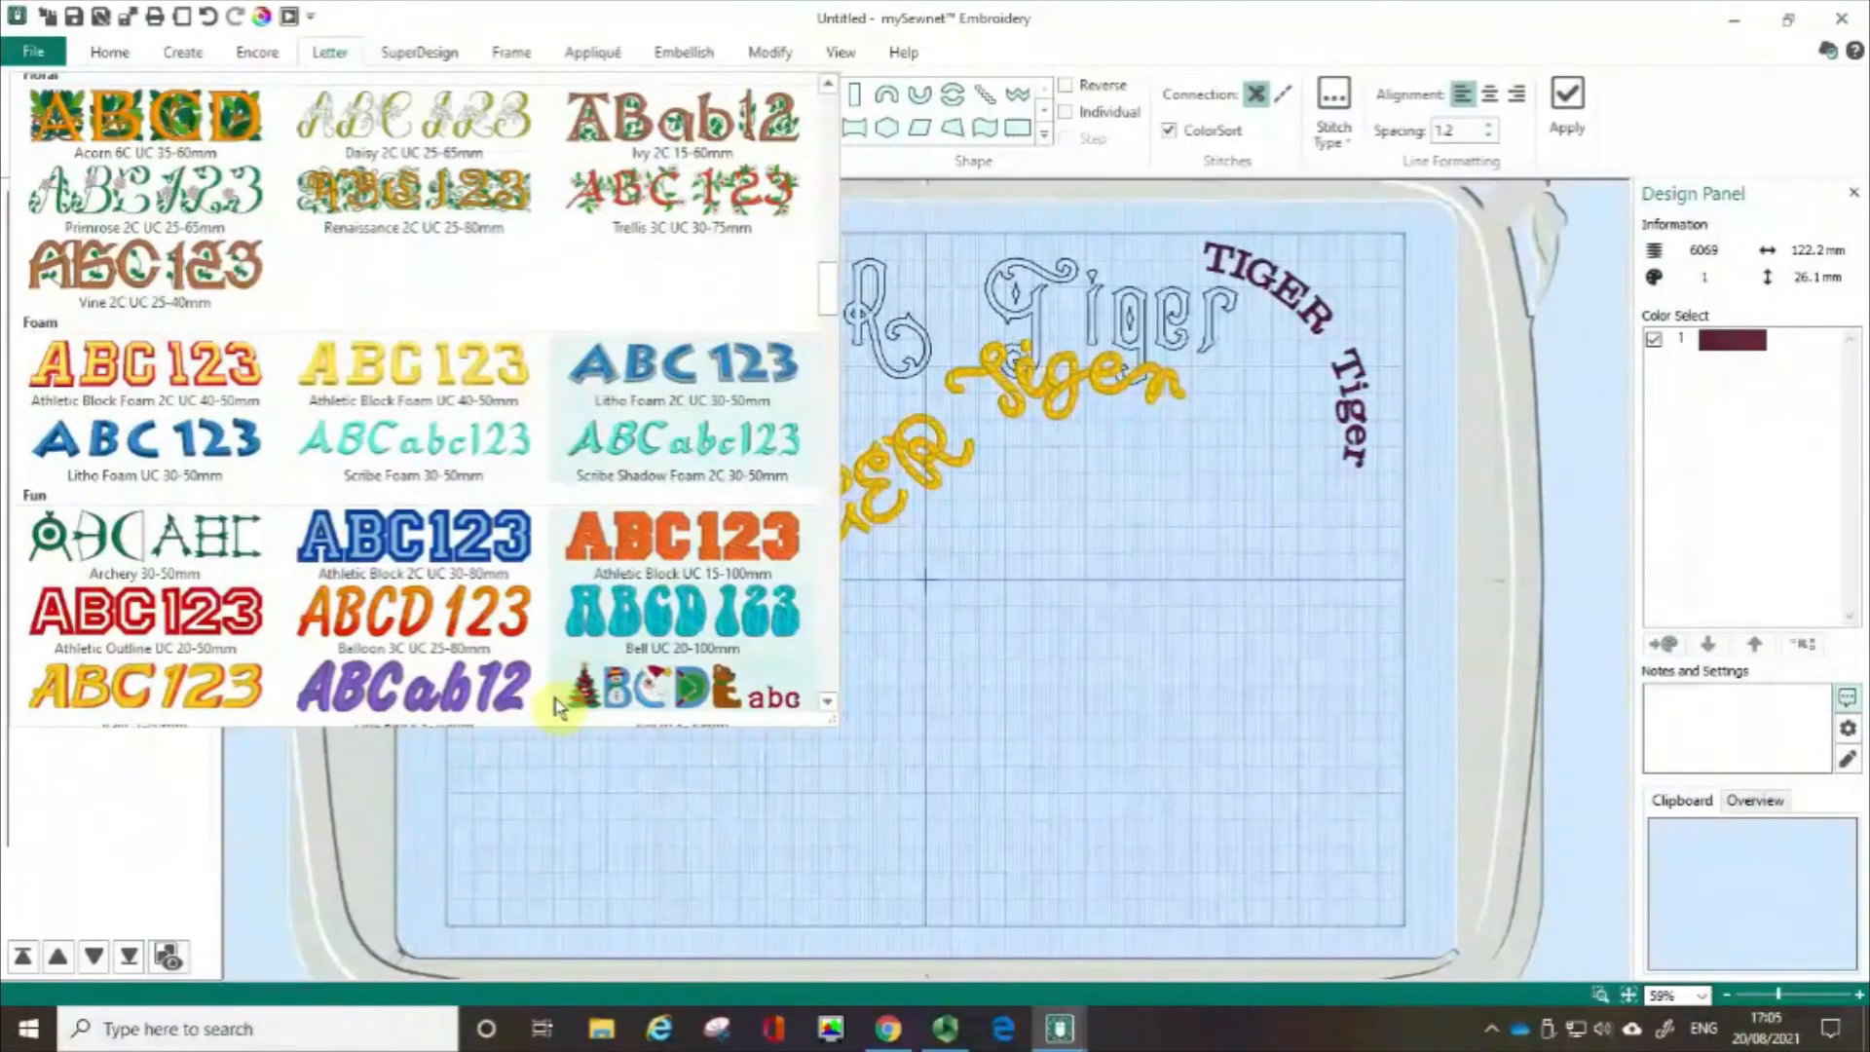
left_click(464, 619)
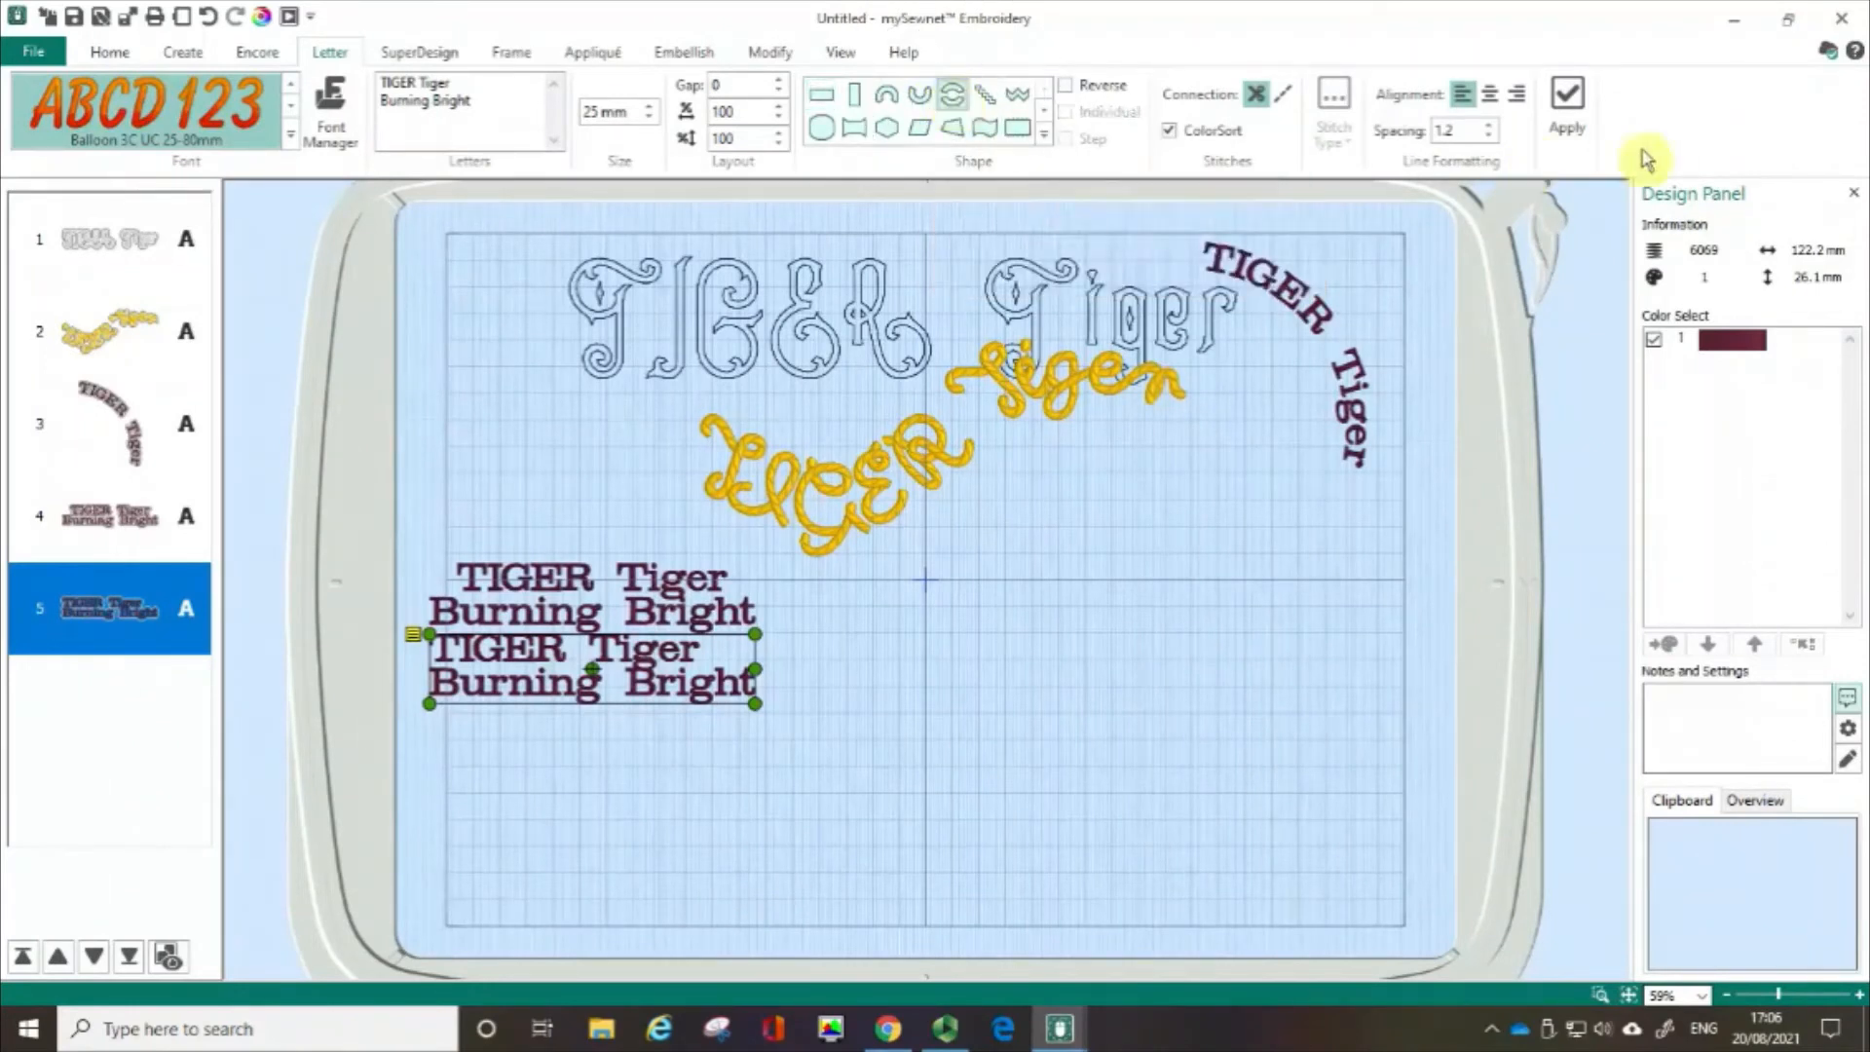
left_click(1569, 96)
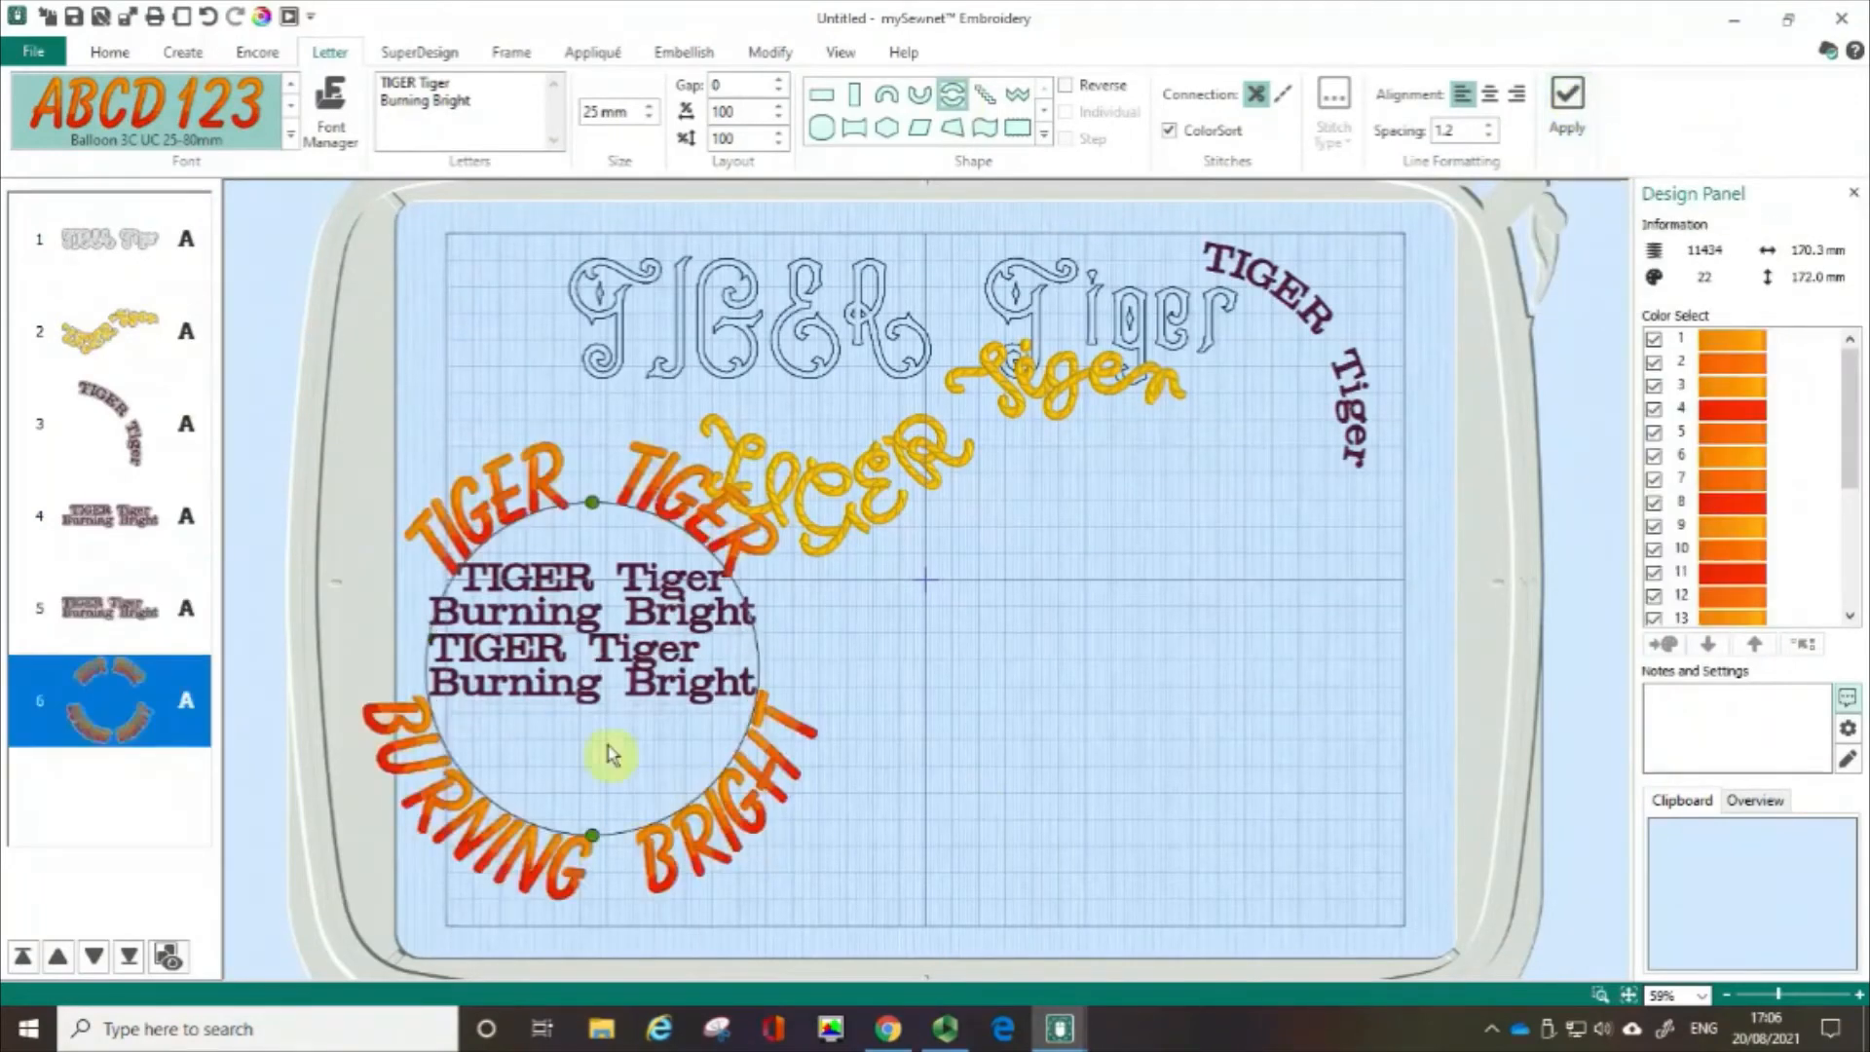
Move the circular lettering to the hoop's lower right, enlarge its circle slightly, and rotate both text lines counterclockwise around it
left_click_drag(650, 761, 1200, 780)
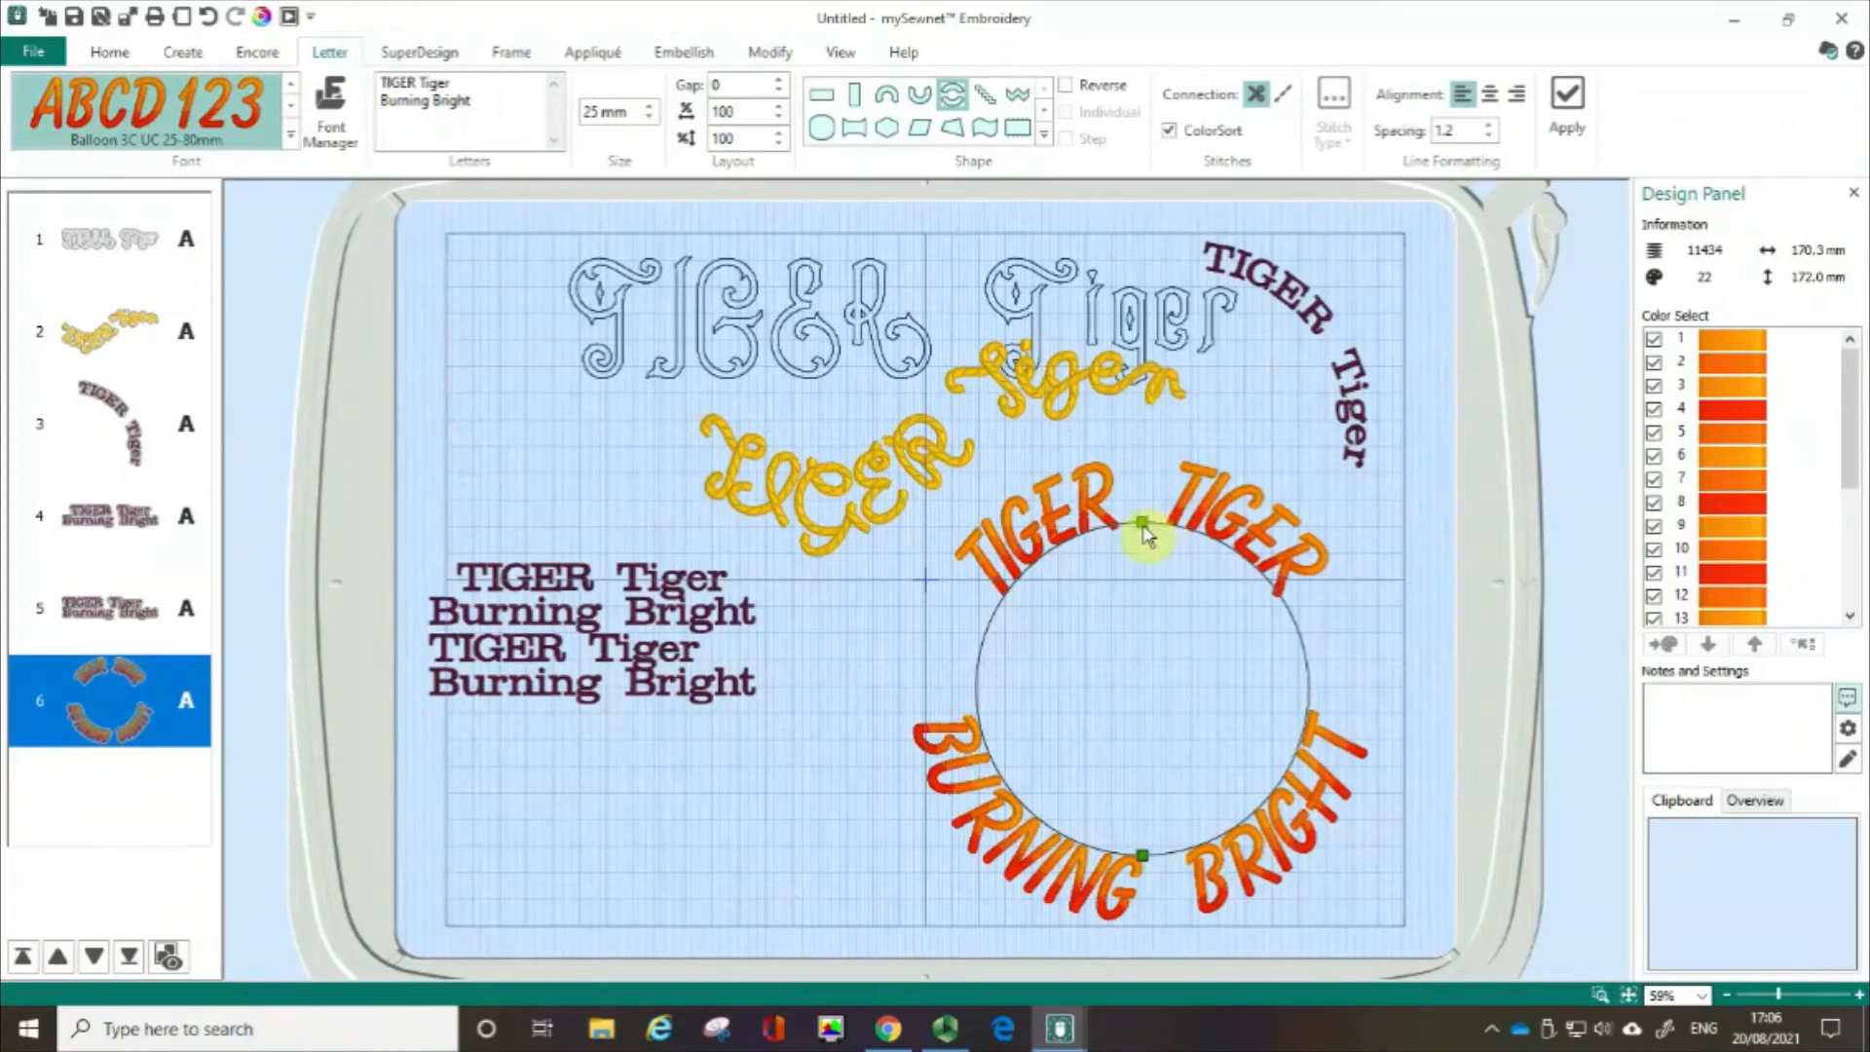
mouse_move(1144, 531)
left_mouse_down()
mouse_move(1136, 468)
mouse_move(1149, 614)
mouse_move(1147, 518)
left_mouse_up()
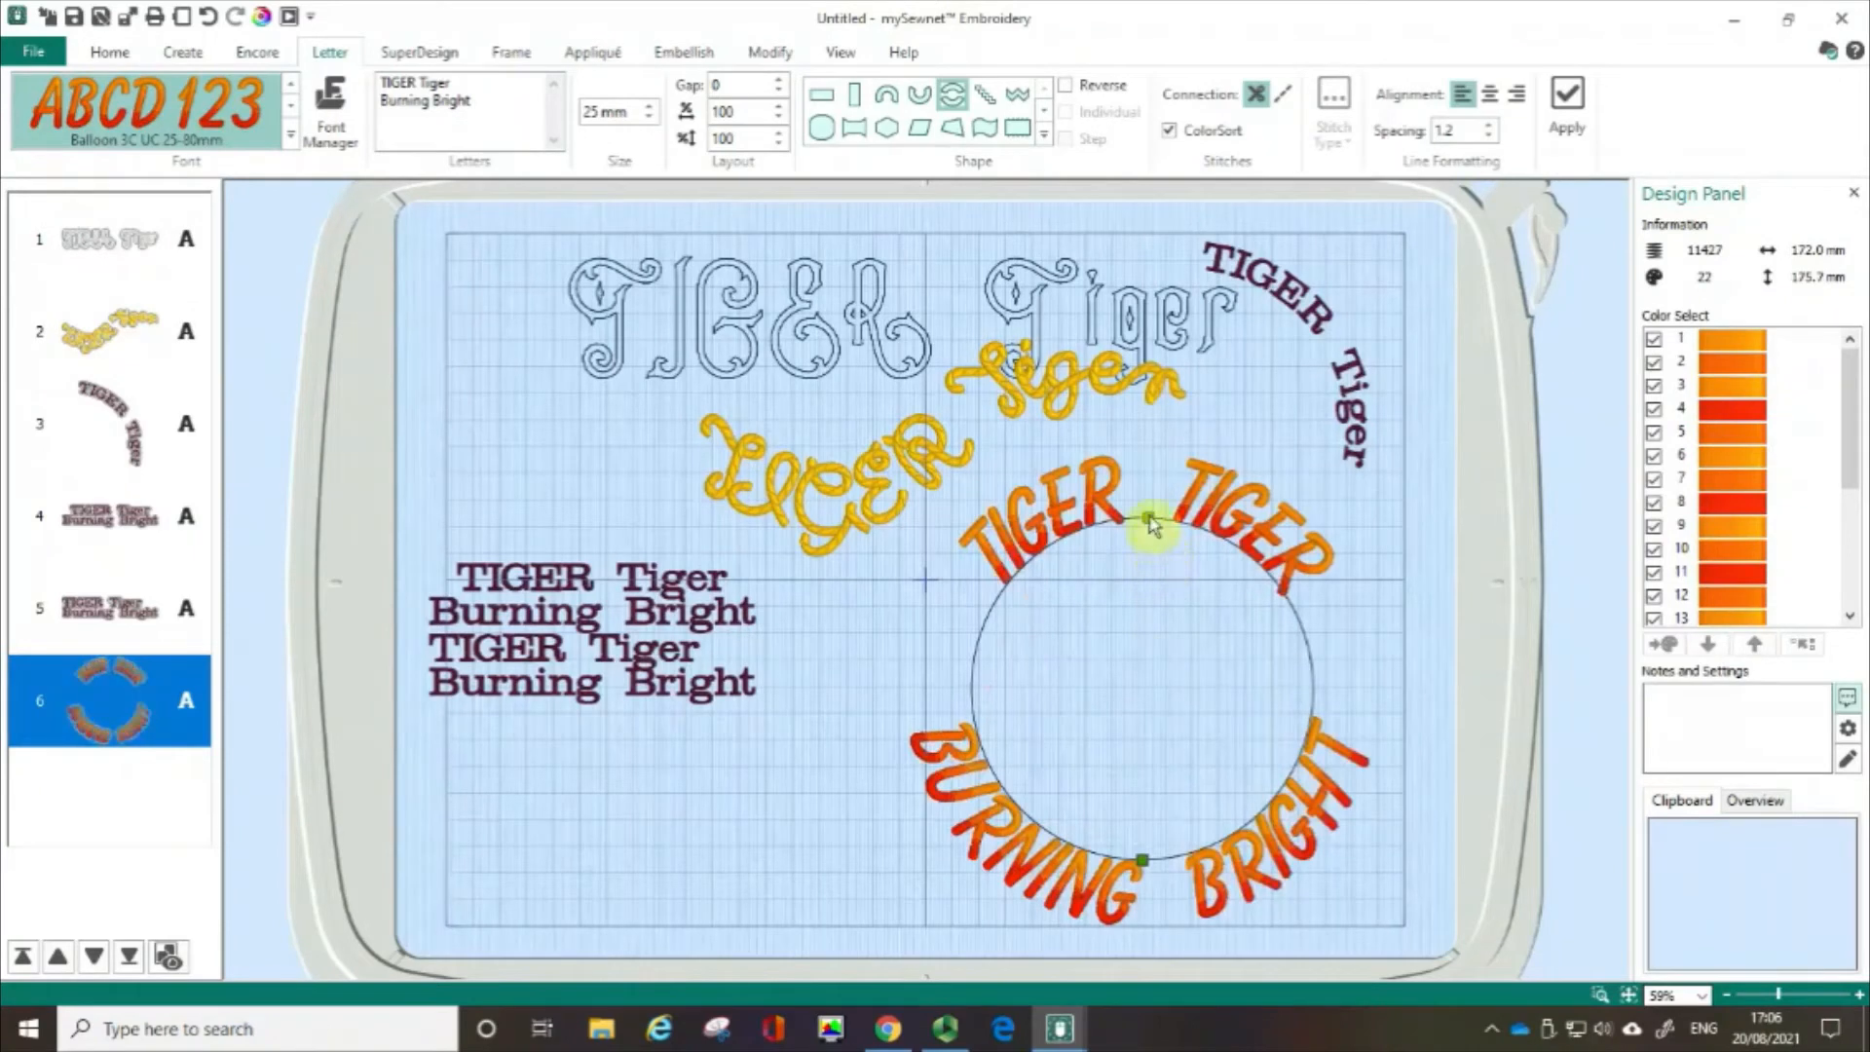
left_click_drag(1149, 523, 1059, 540)
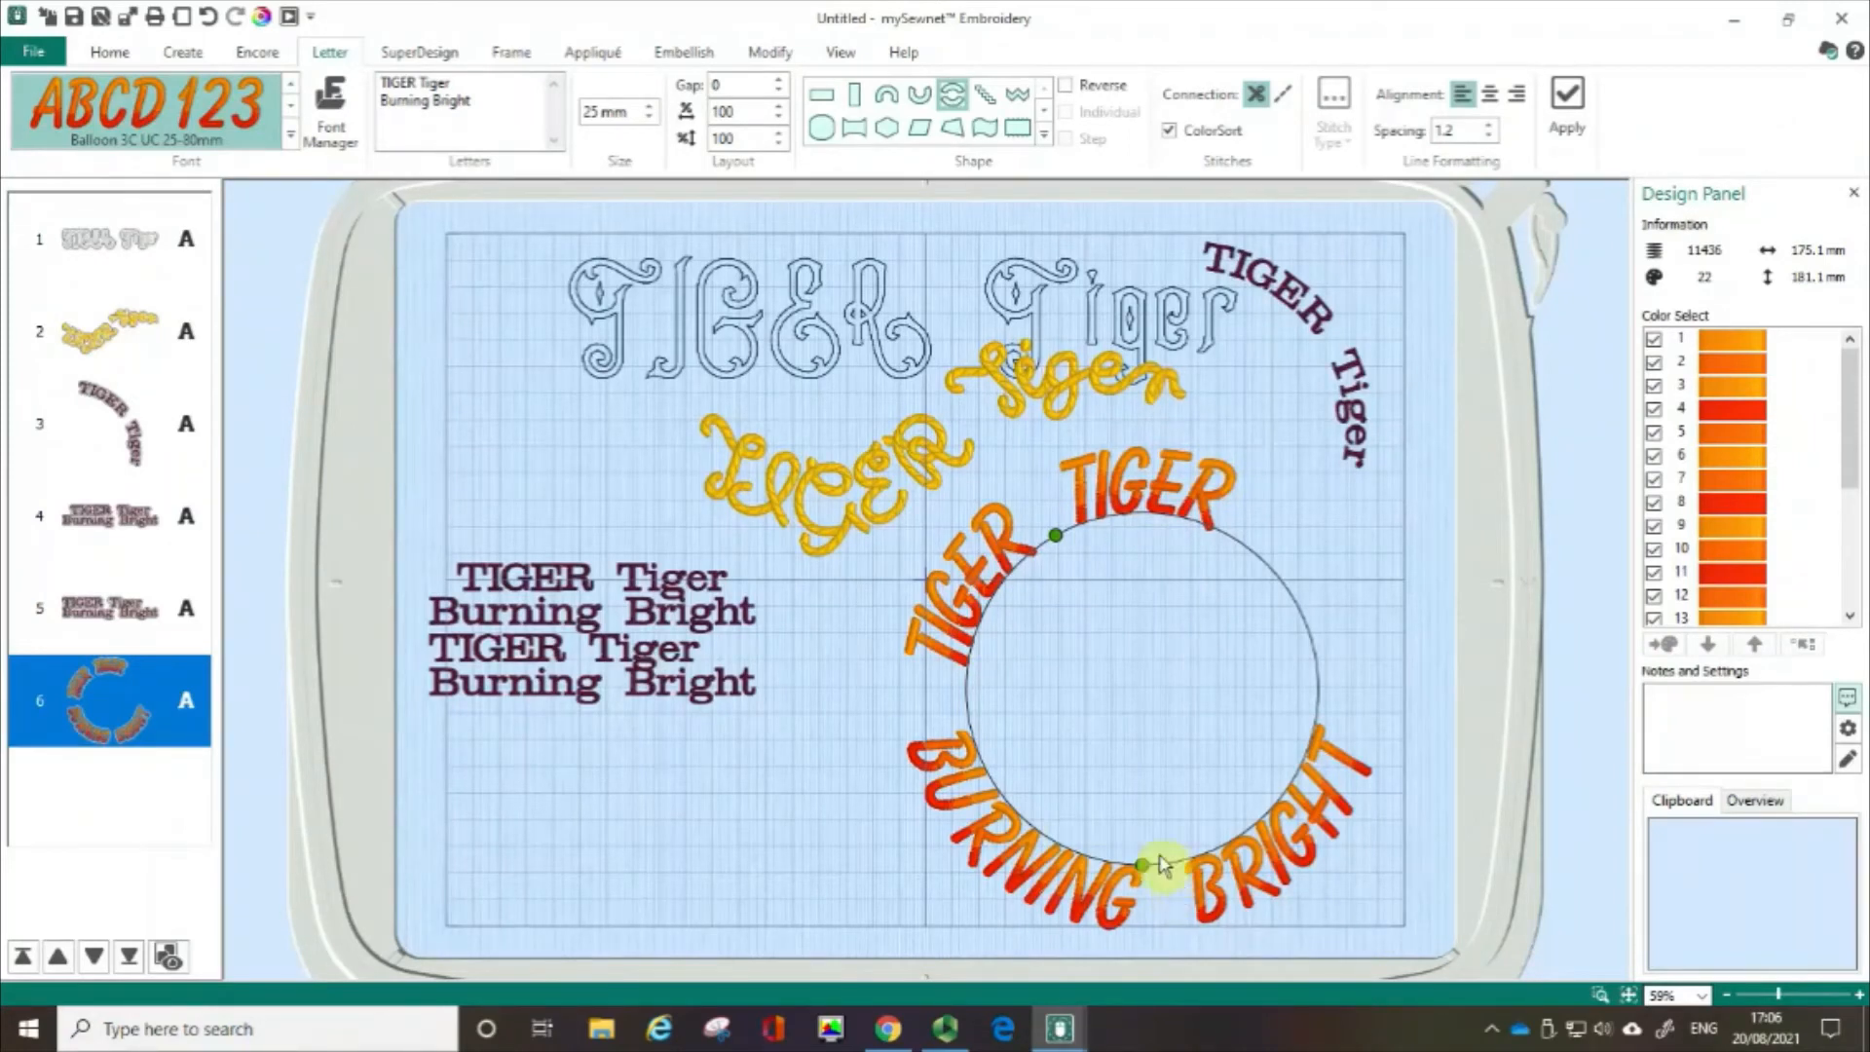
mouse_move(1141, 866)
left_mouse_down()
mouse_move(1204, 849)
mouse_move(1310, 755)
mouse_move(1302, 740)
mouse_move(1262, 823)
left_mouse_up()
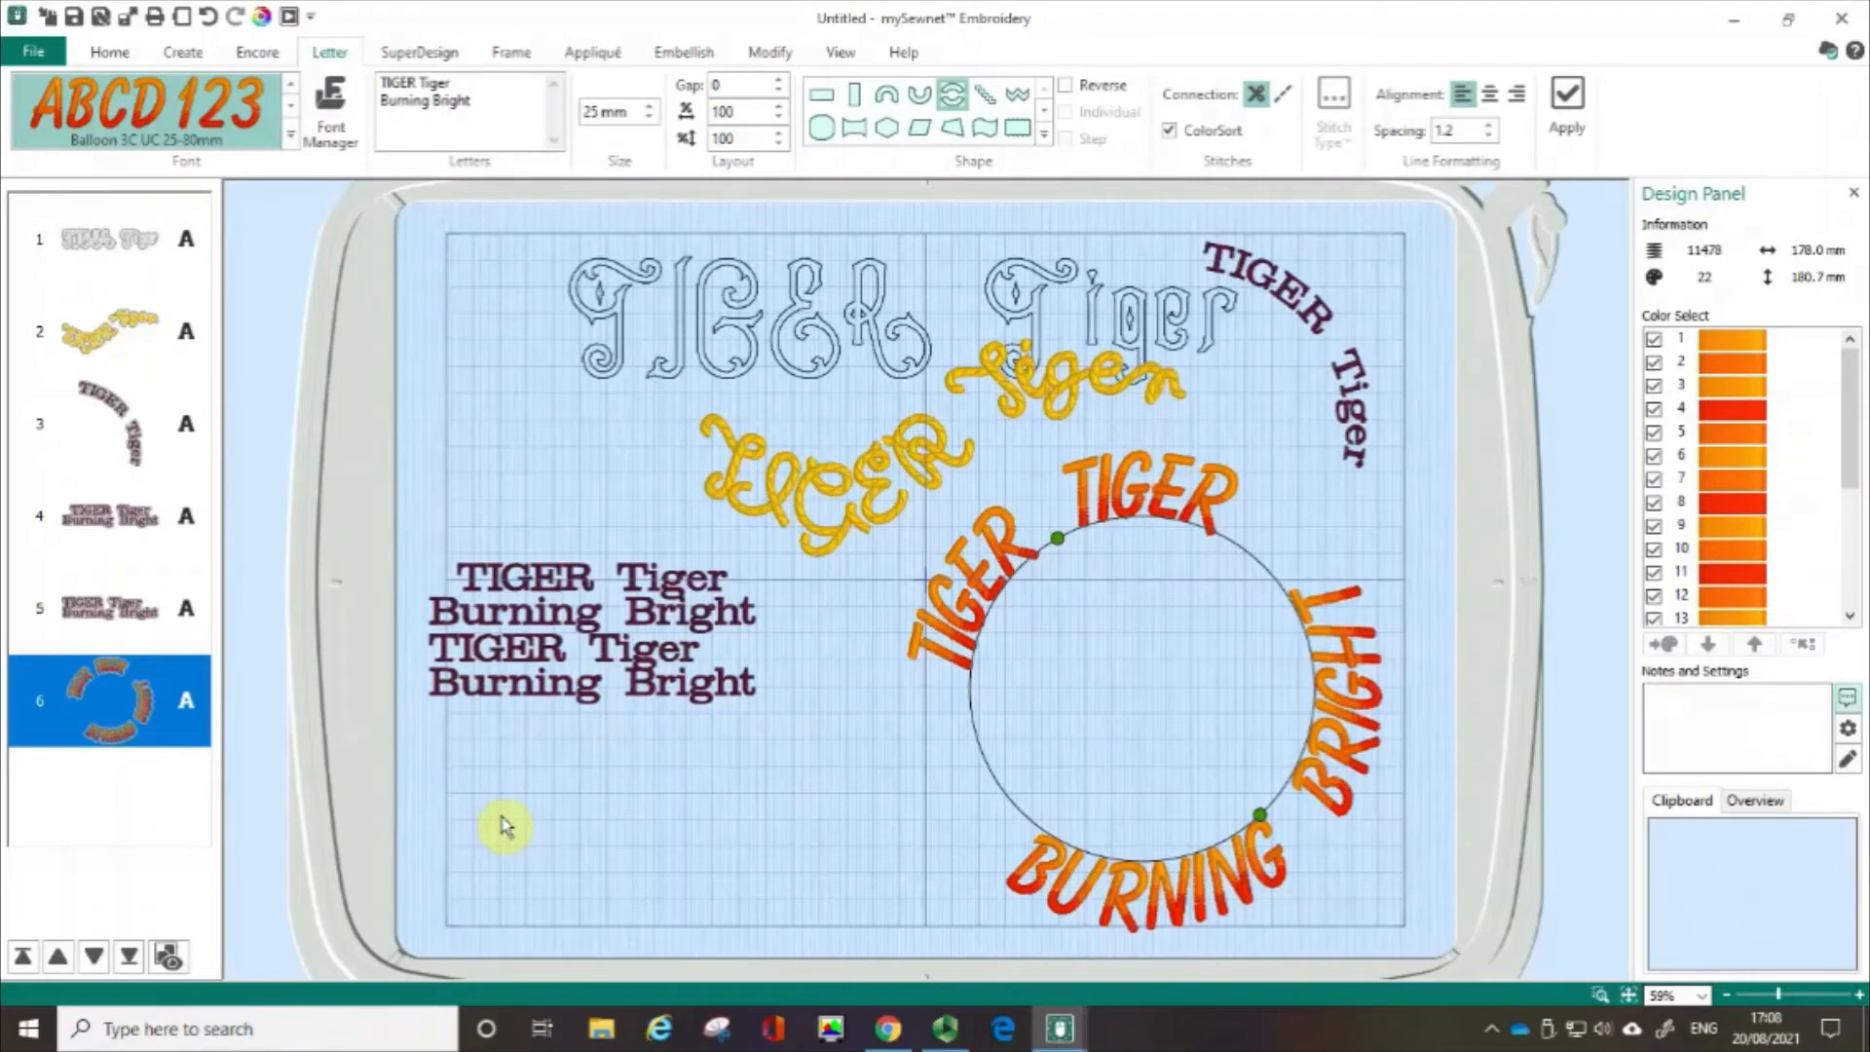
Delete every lettering block except the outlined "TIGER Tiger" at the top of the hoop
left_click(83, 707)
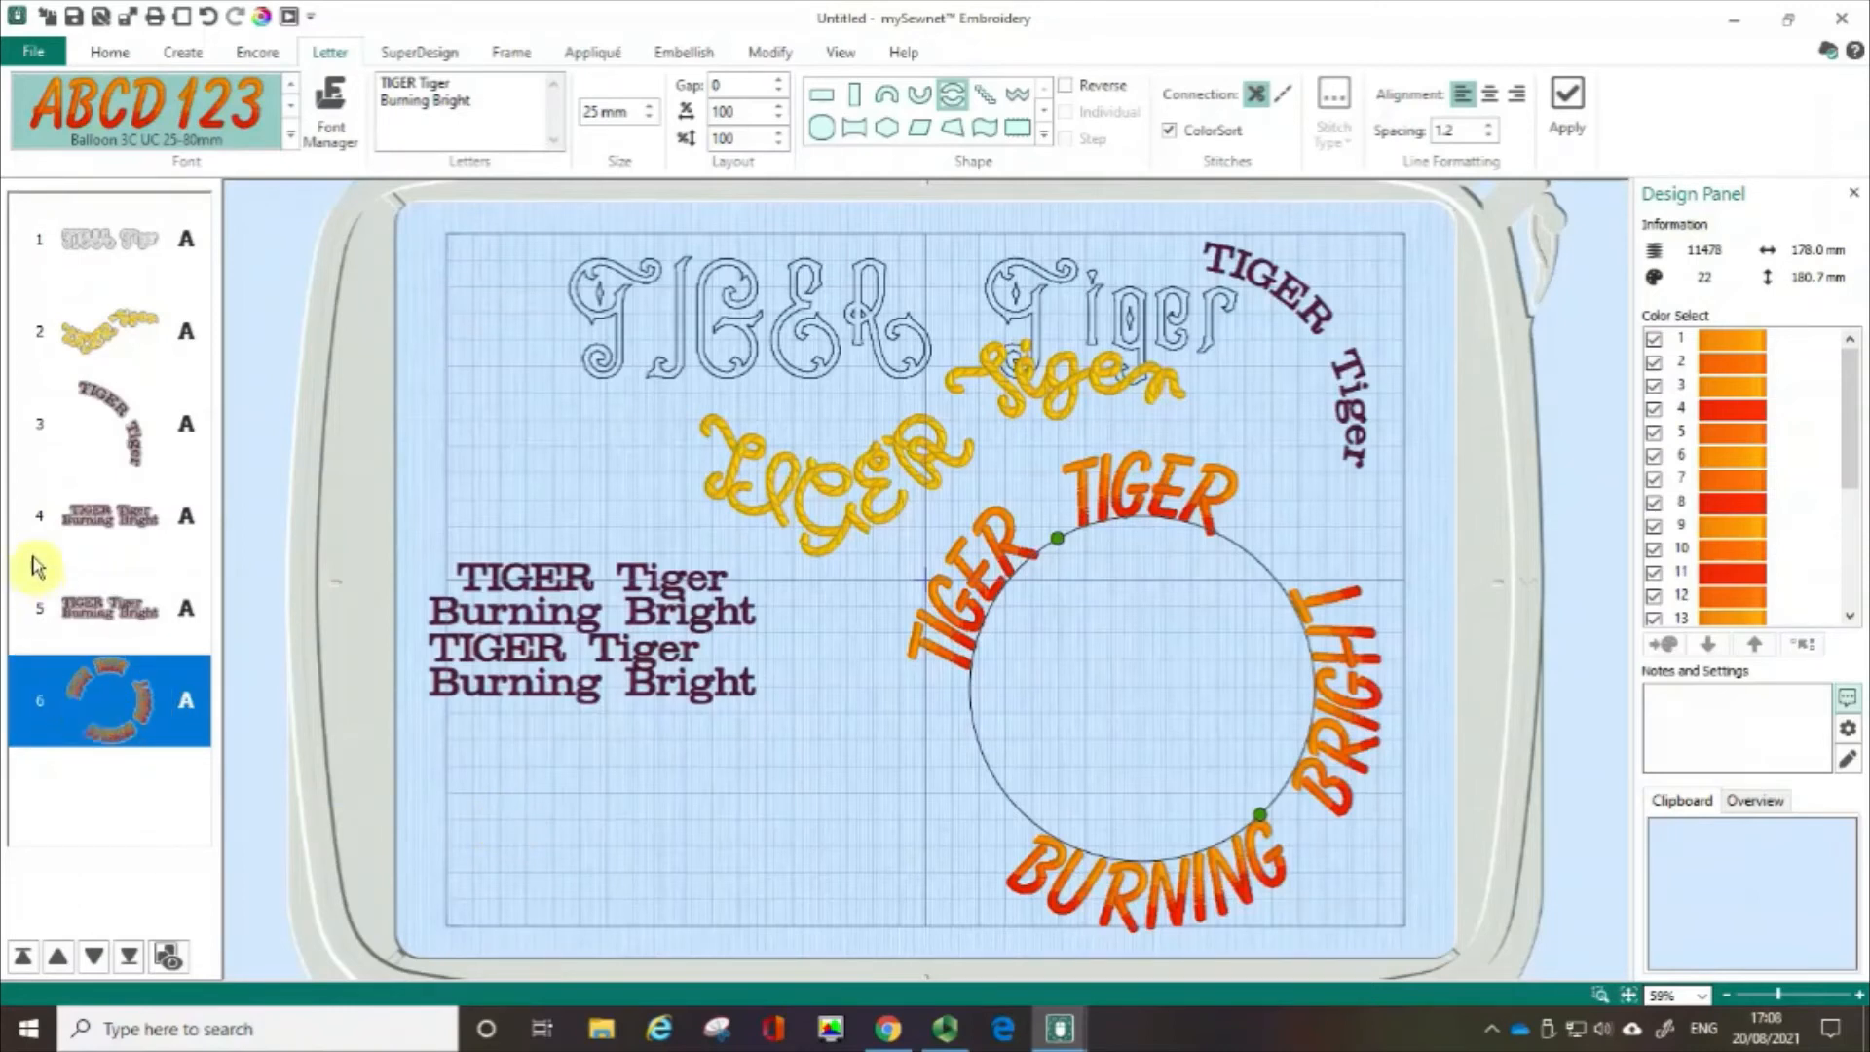
left_click(130, 348, "shift")
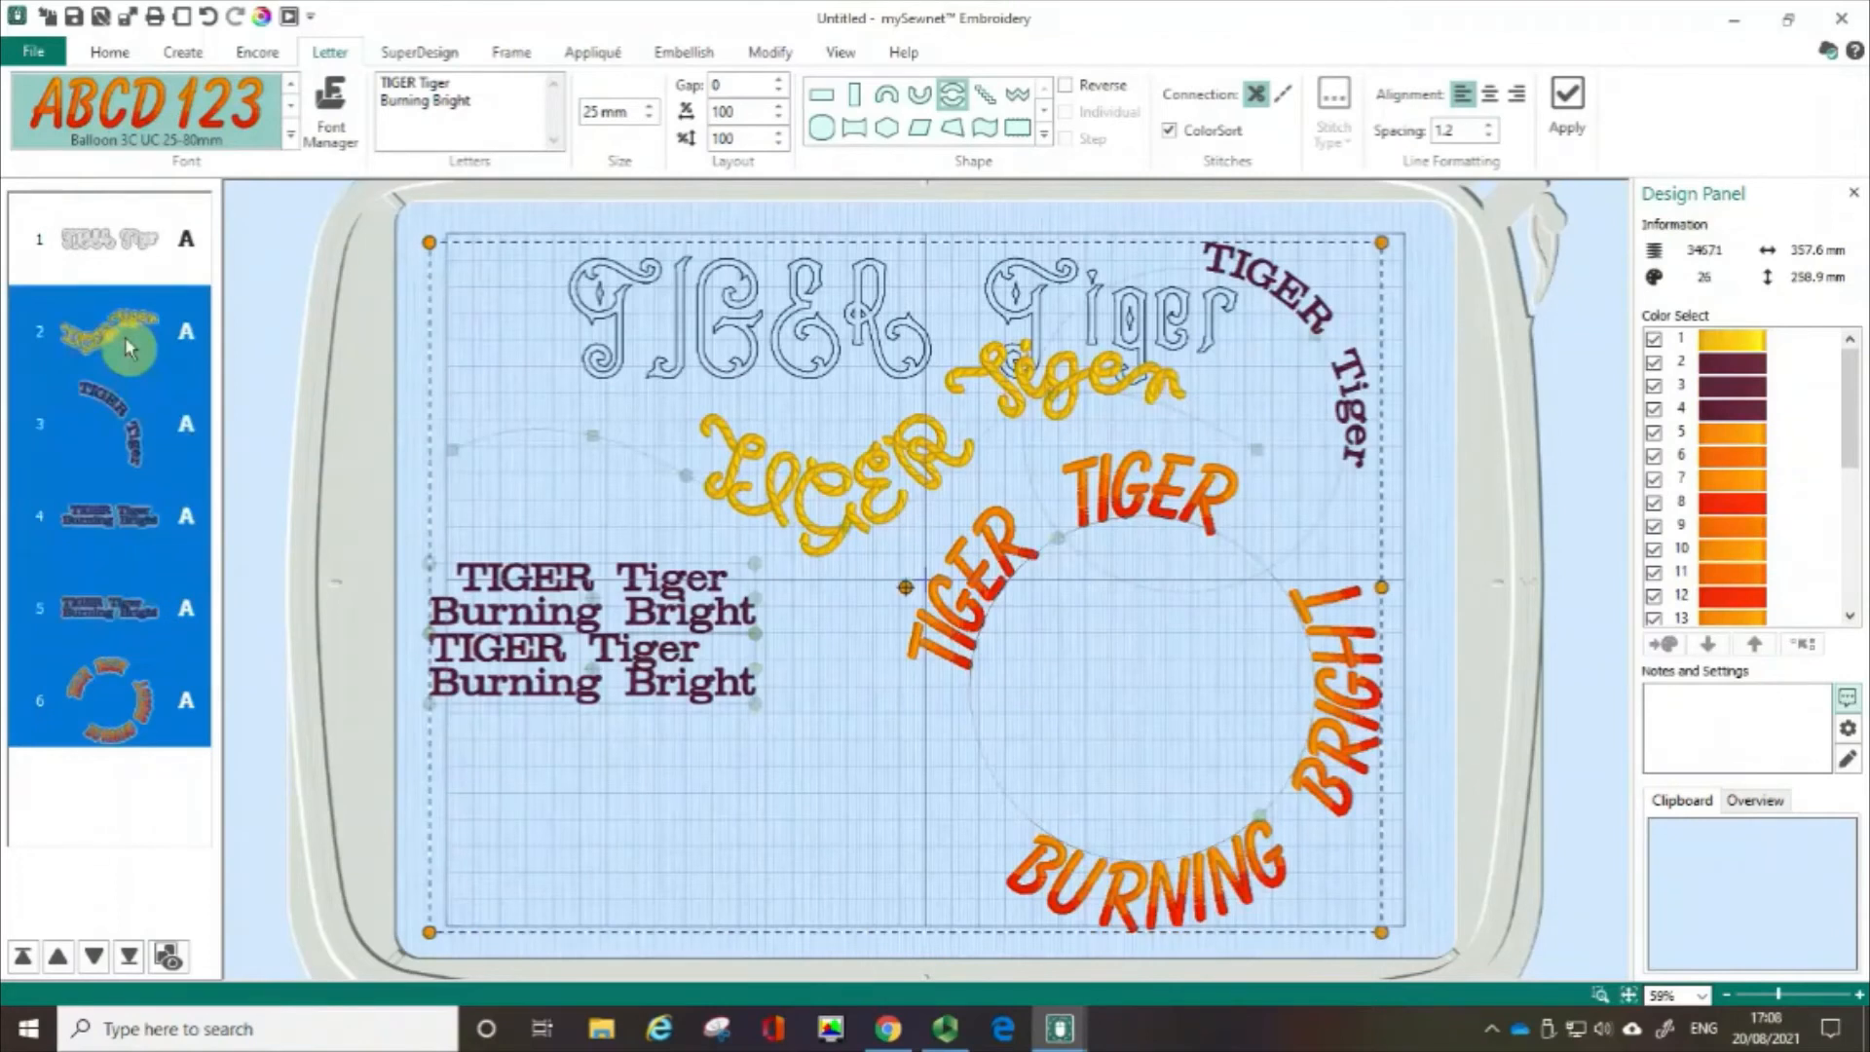
key("Delete")
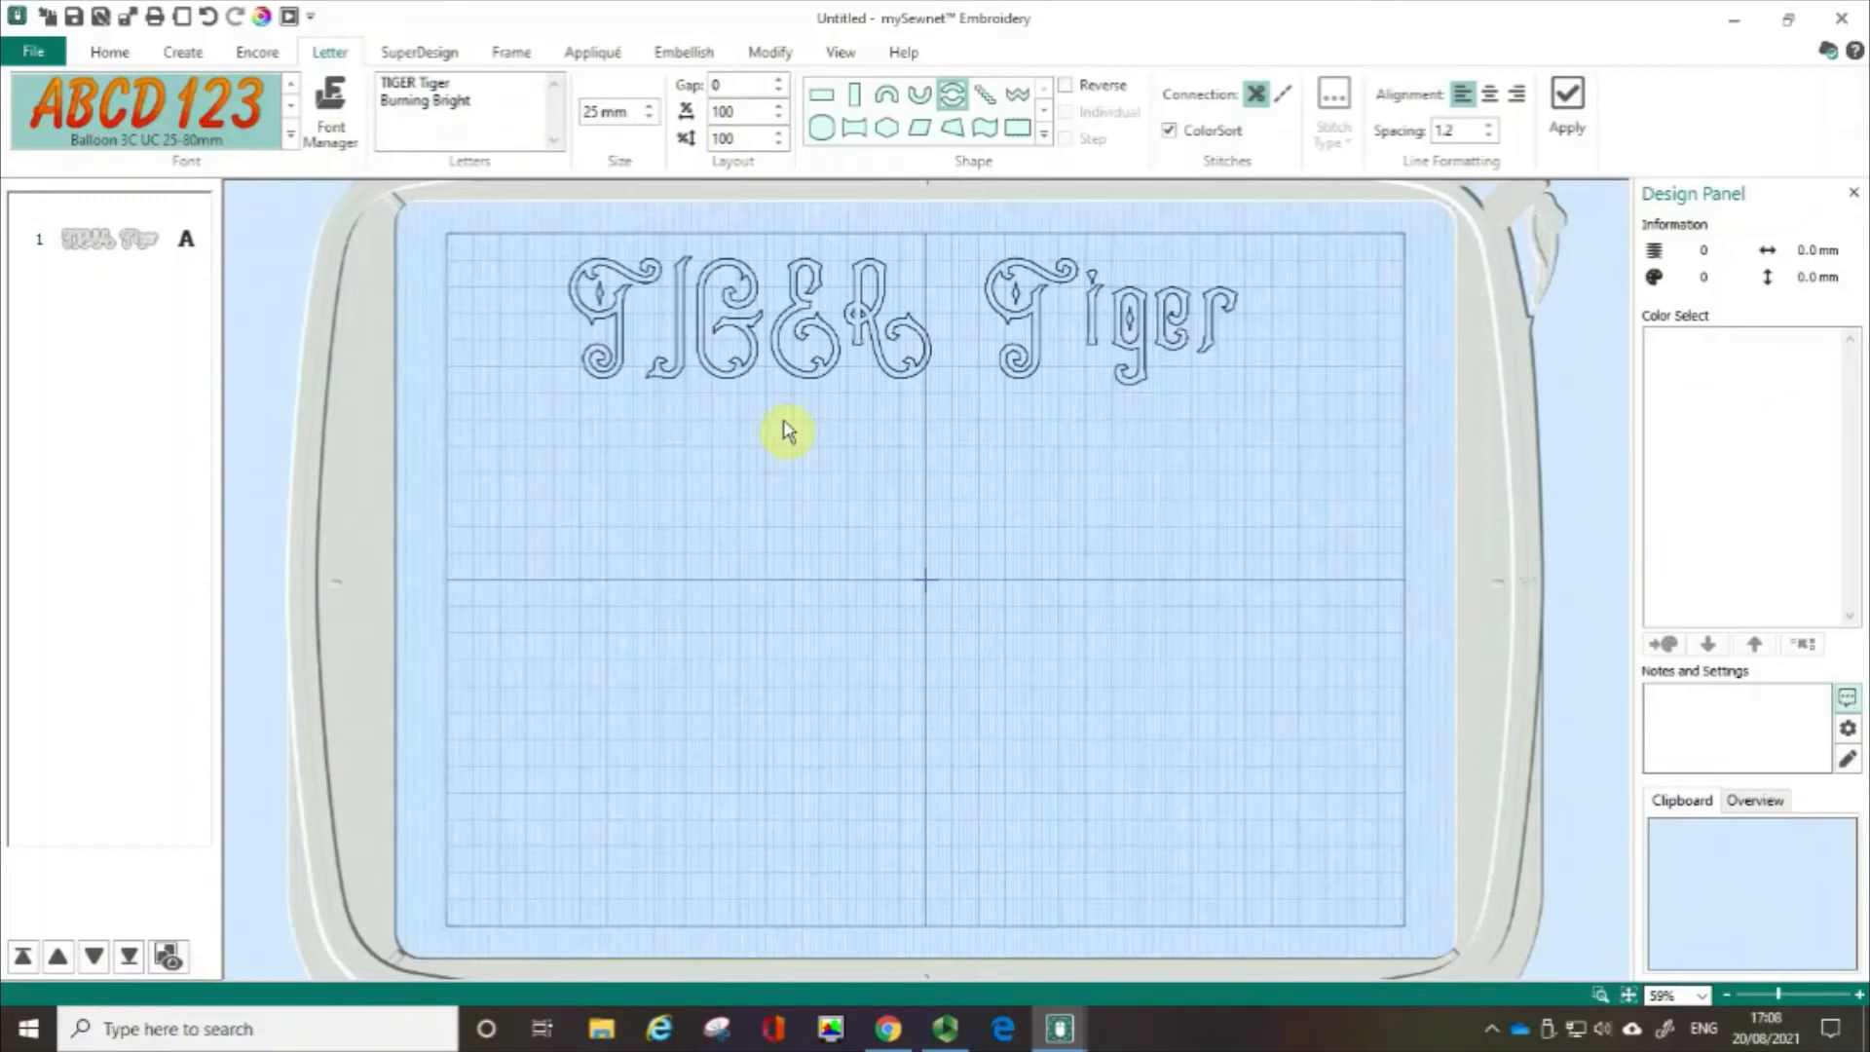
Edit the remaining "TIGER Tiger" lettering's properties and choose the Antonia 15-35mm font
left_click(186, 243)
left_click(141, 250)
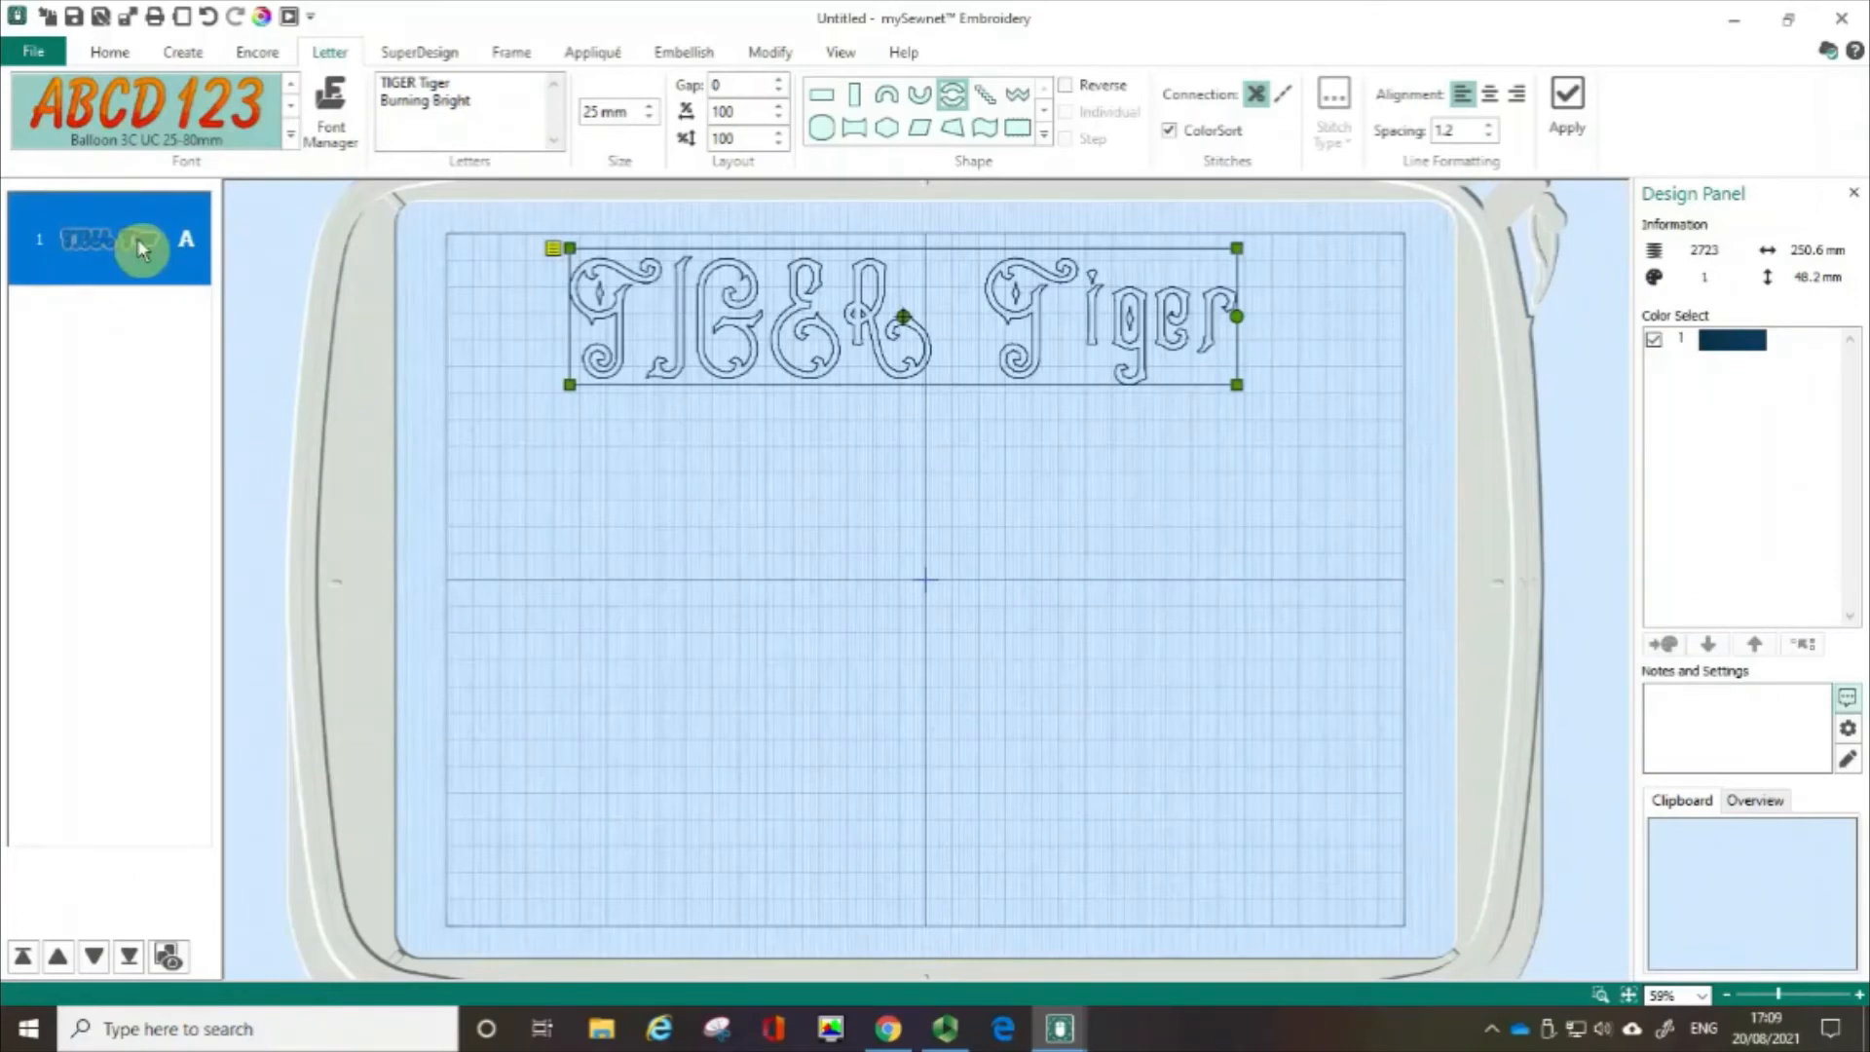
right_click(138, 241)
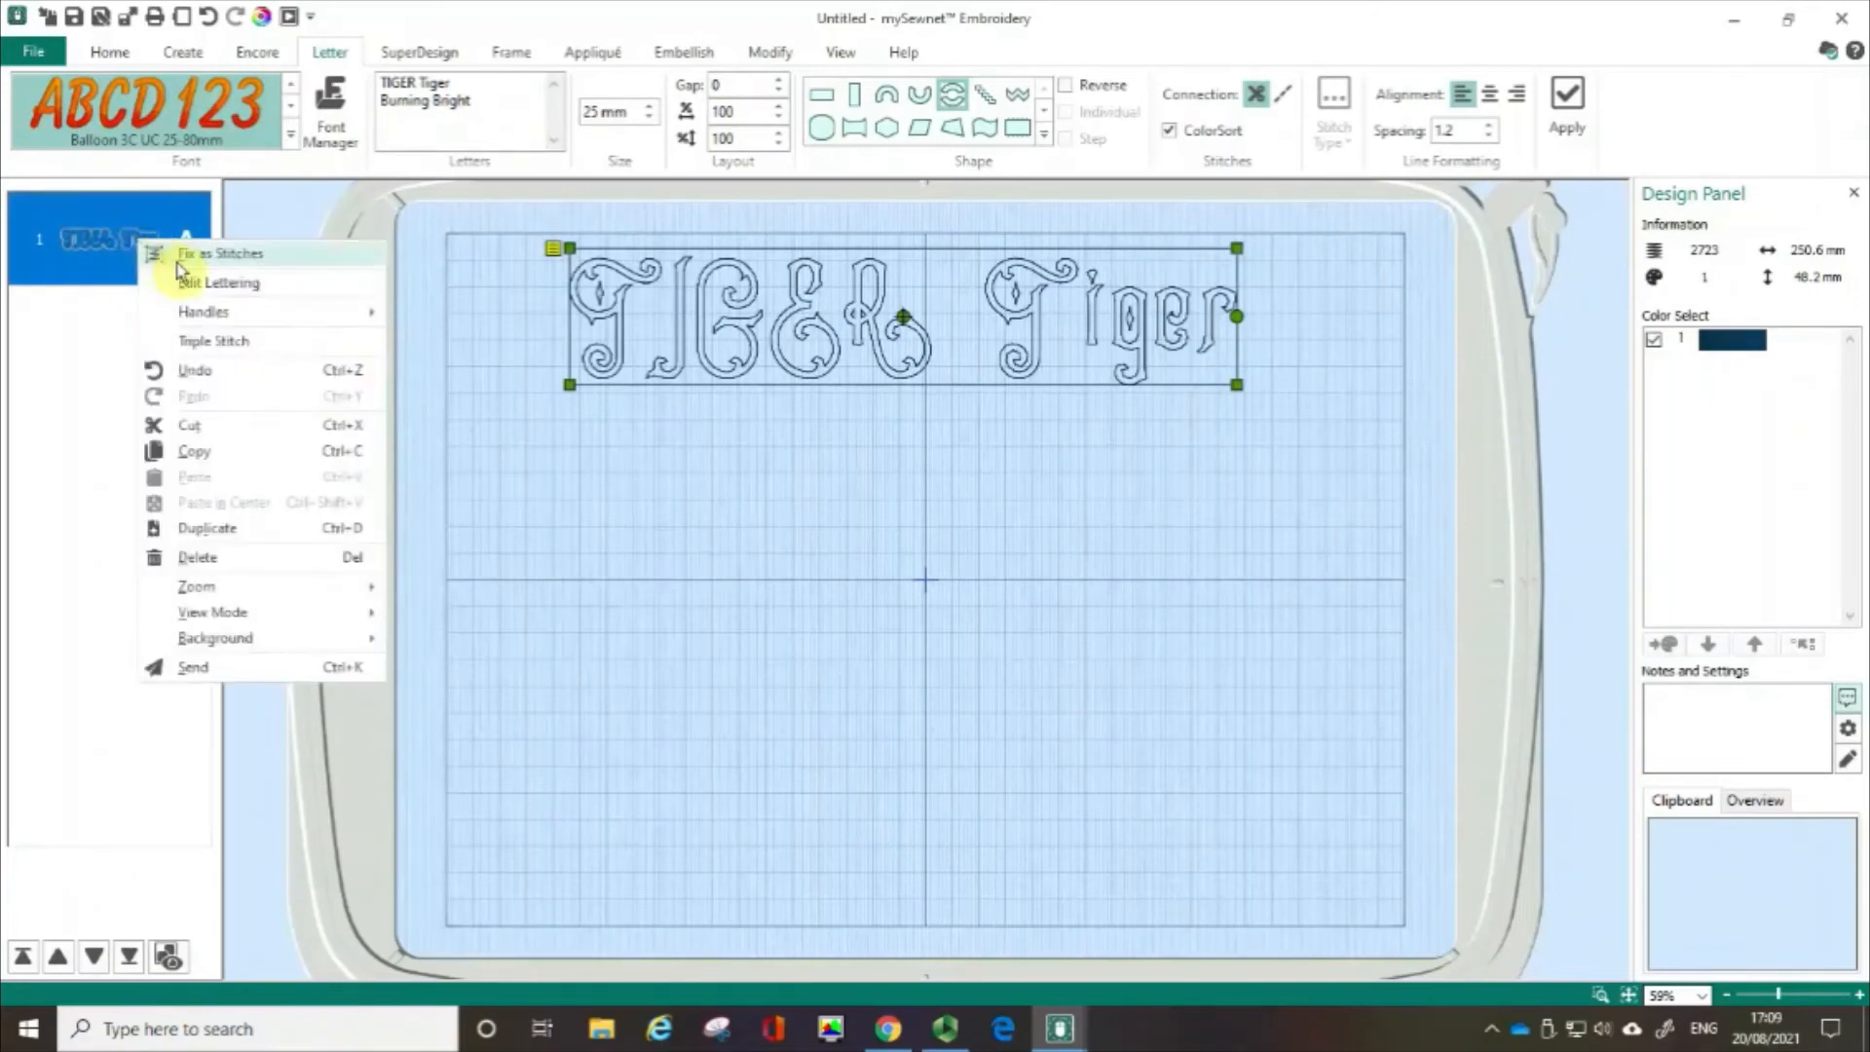
left_click(216, 292)
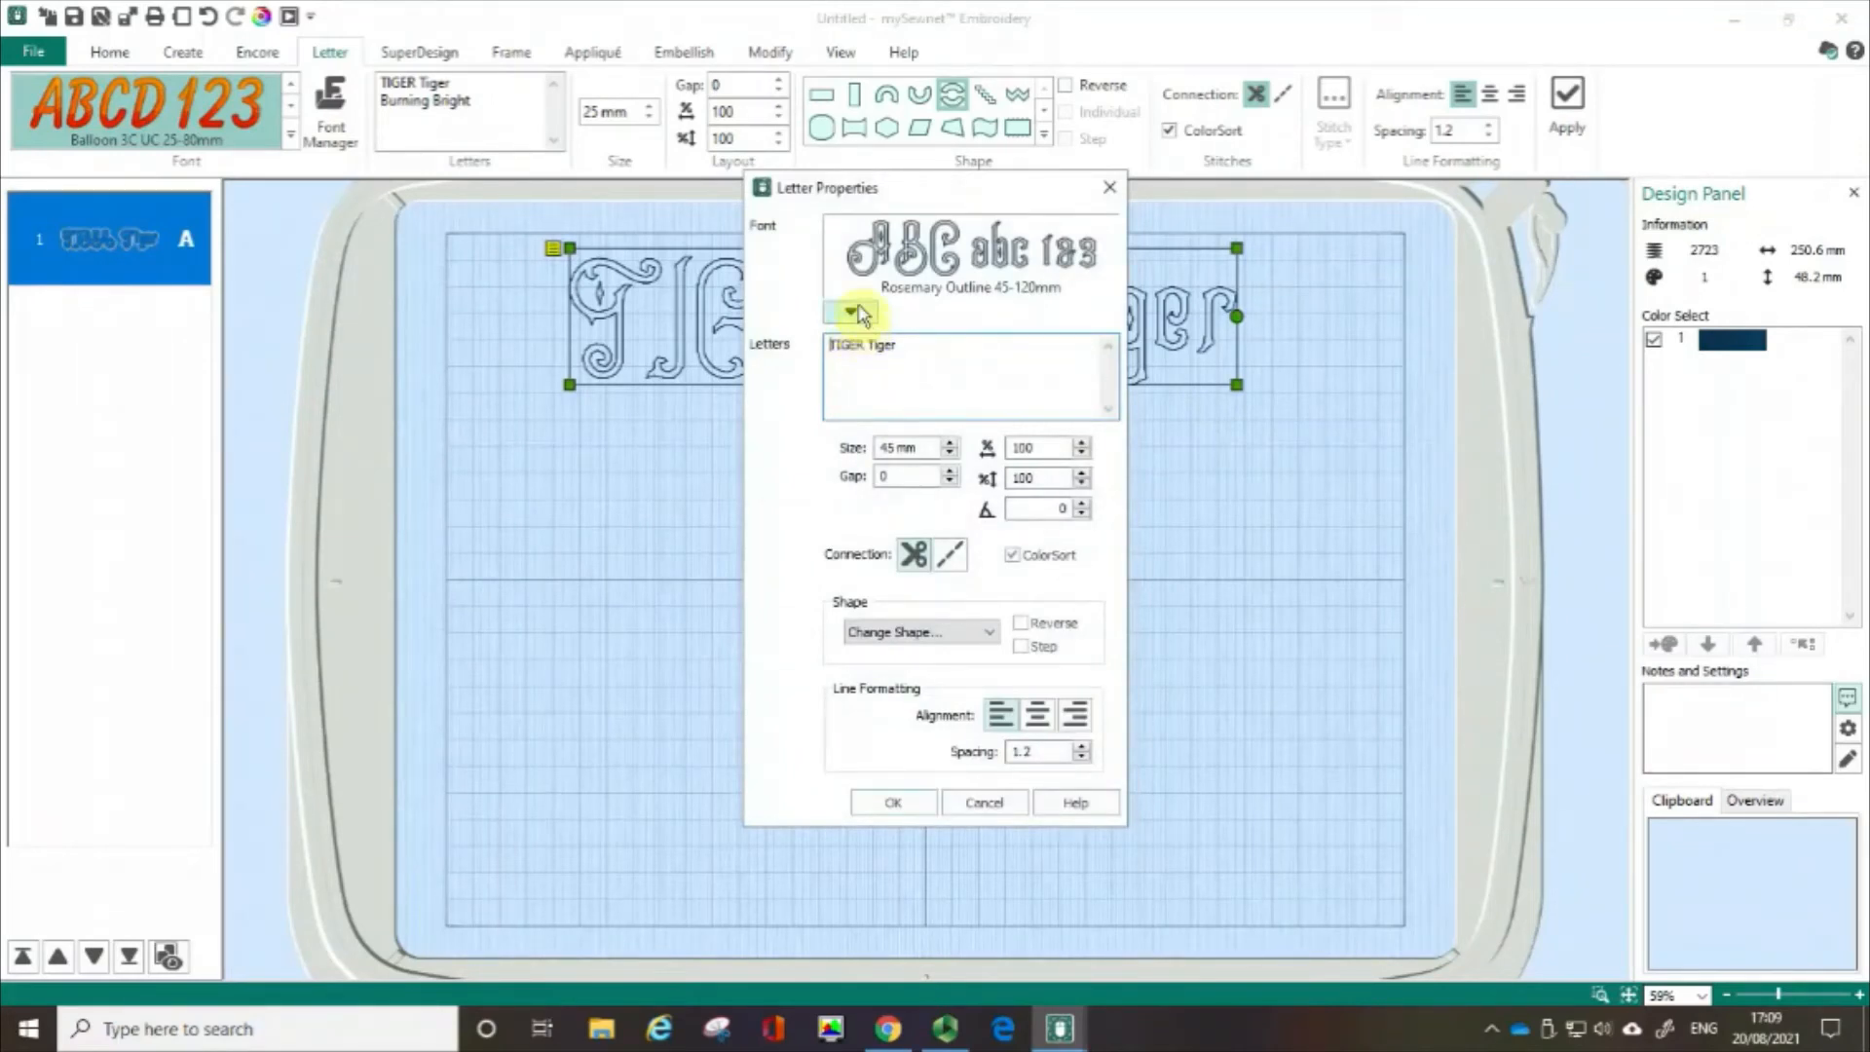
left_click(852, 311)
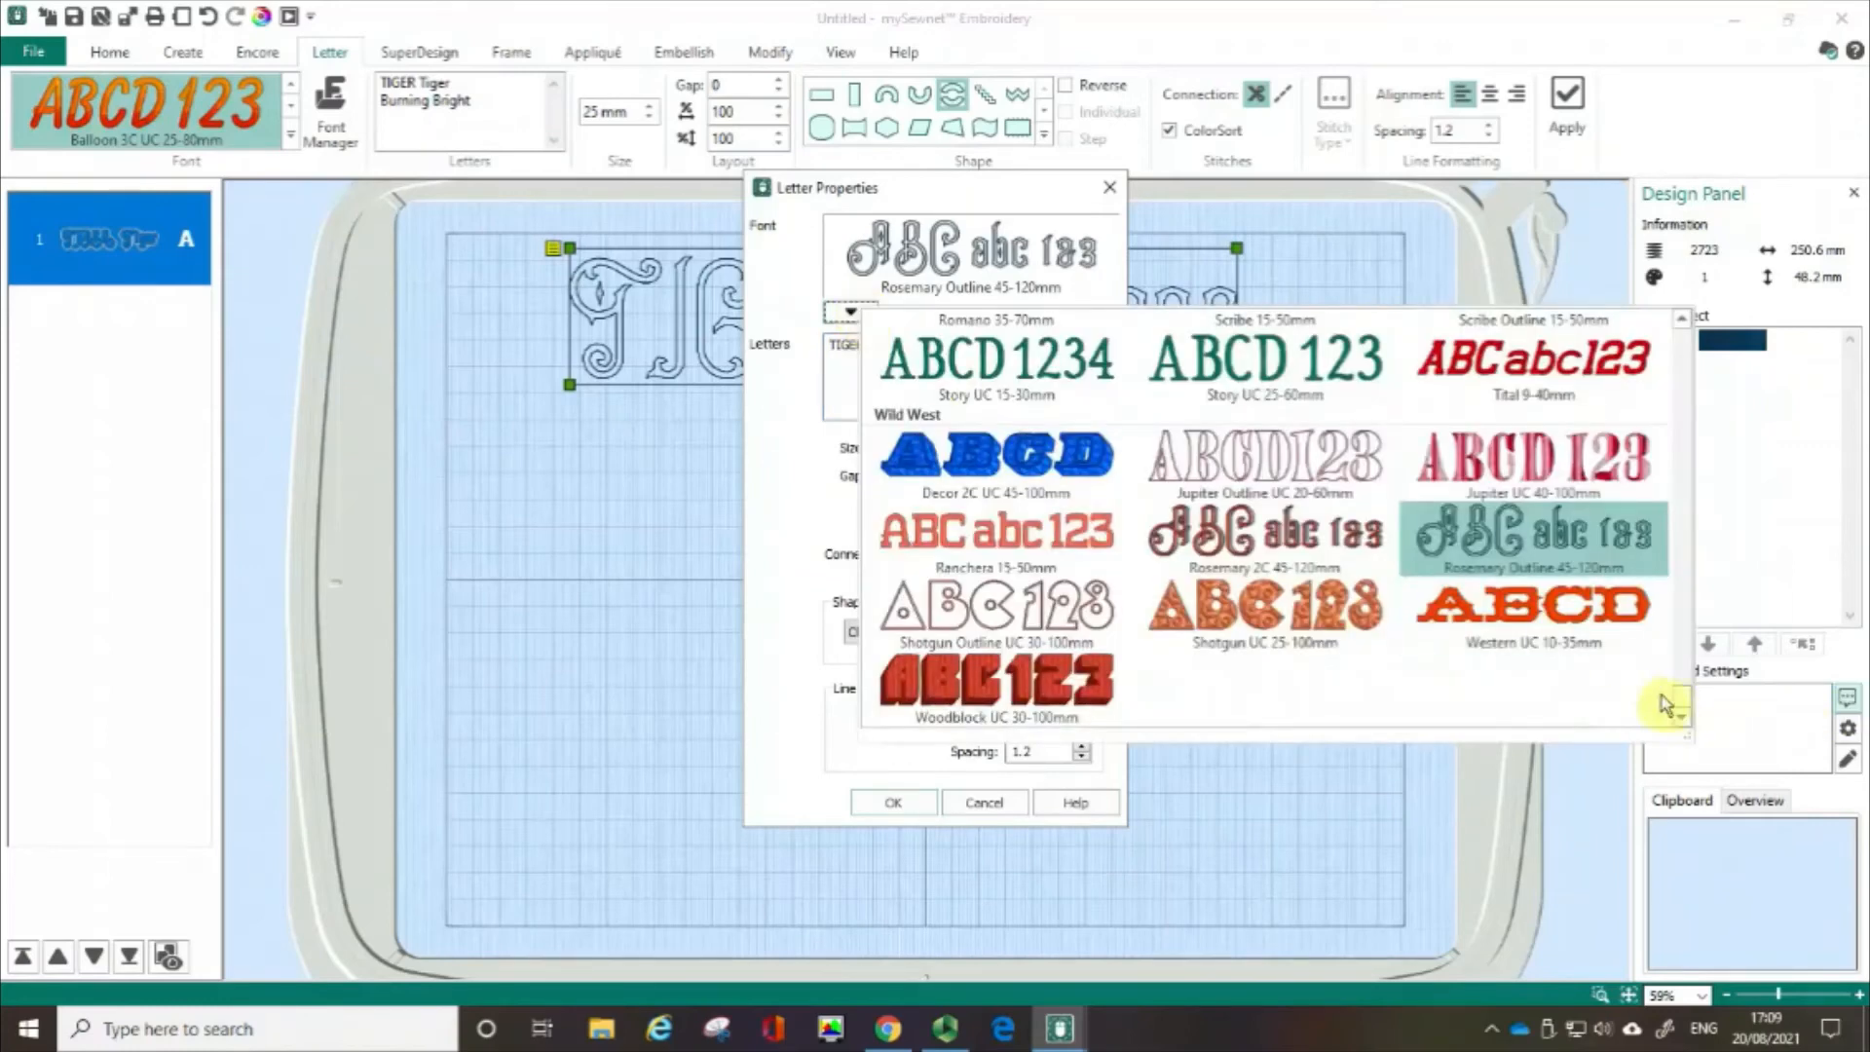
left_click_drag(1683, 708, 1665, 668)
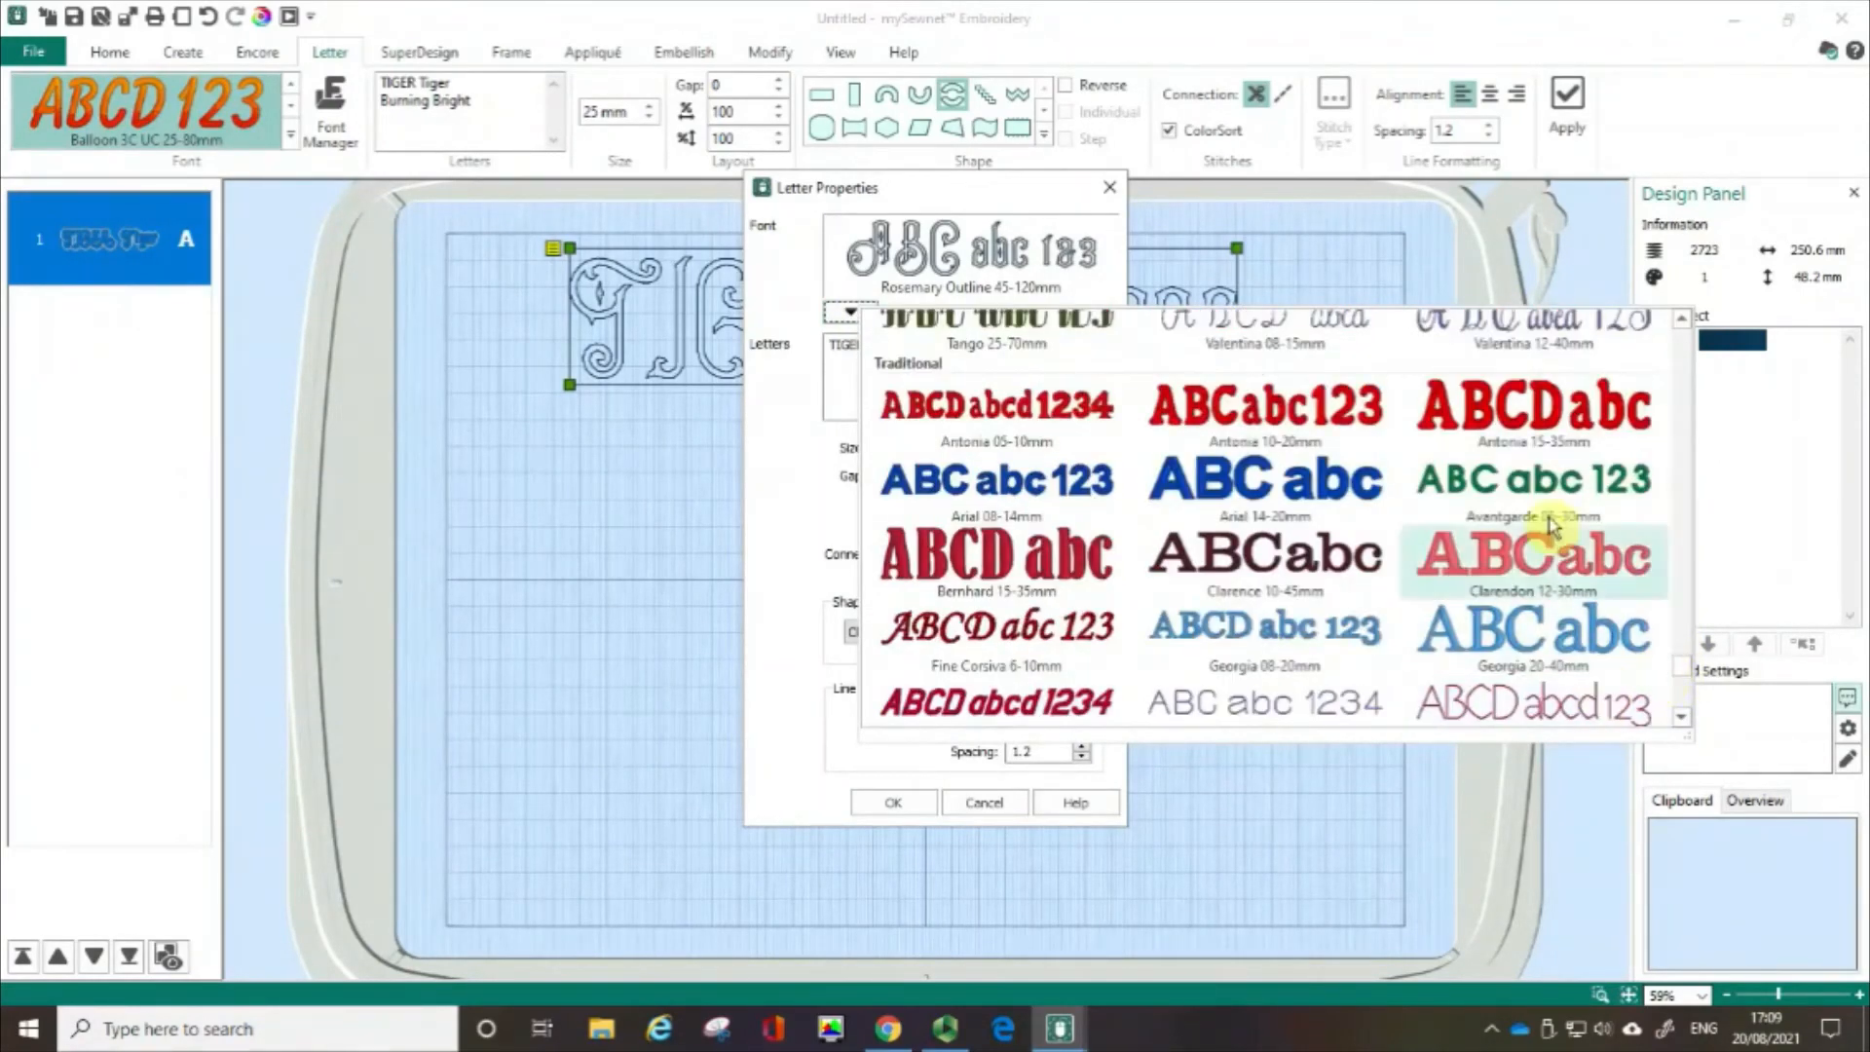
left_click(1528, 408)
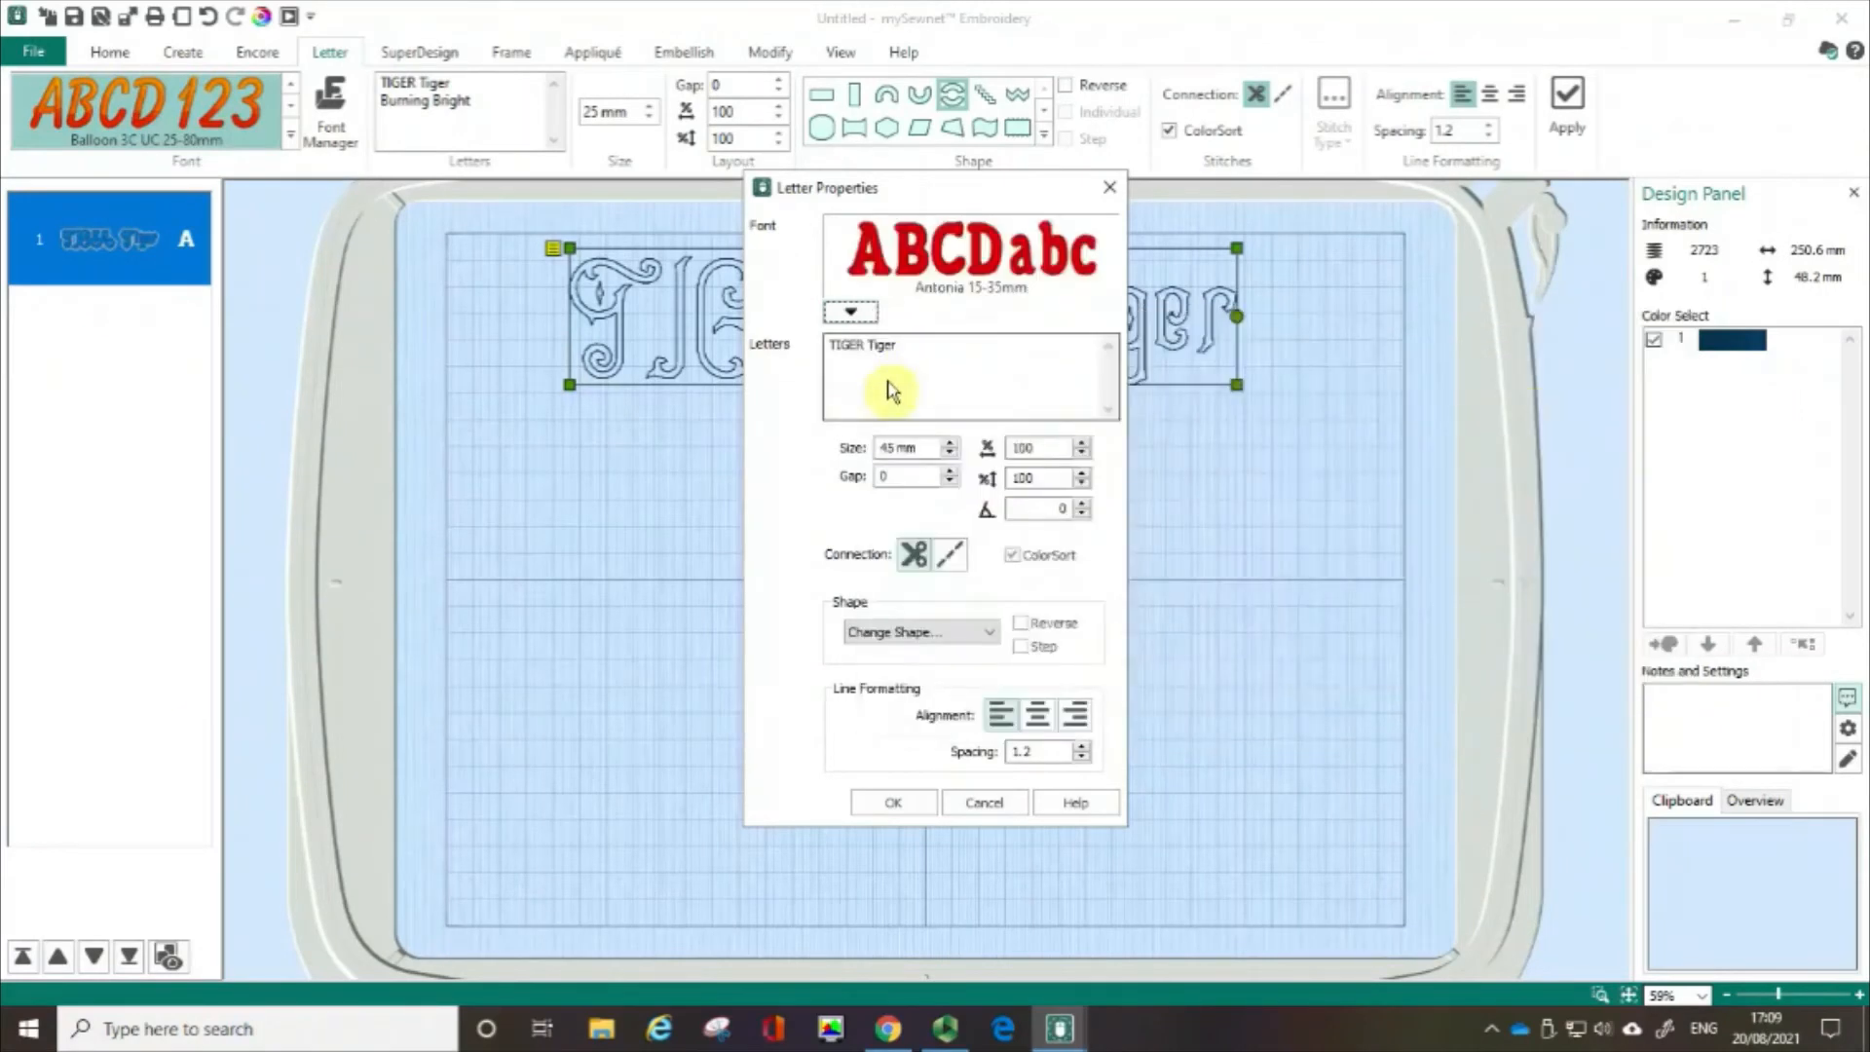
Set the lettering size to 30 mm and apply the changed letter properties
left_click(981, 293)
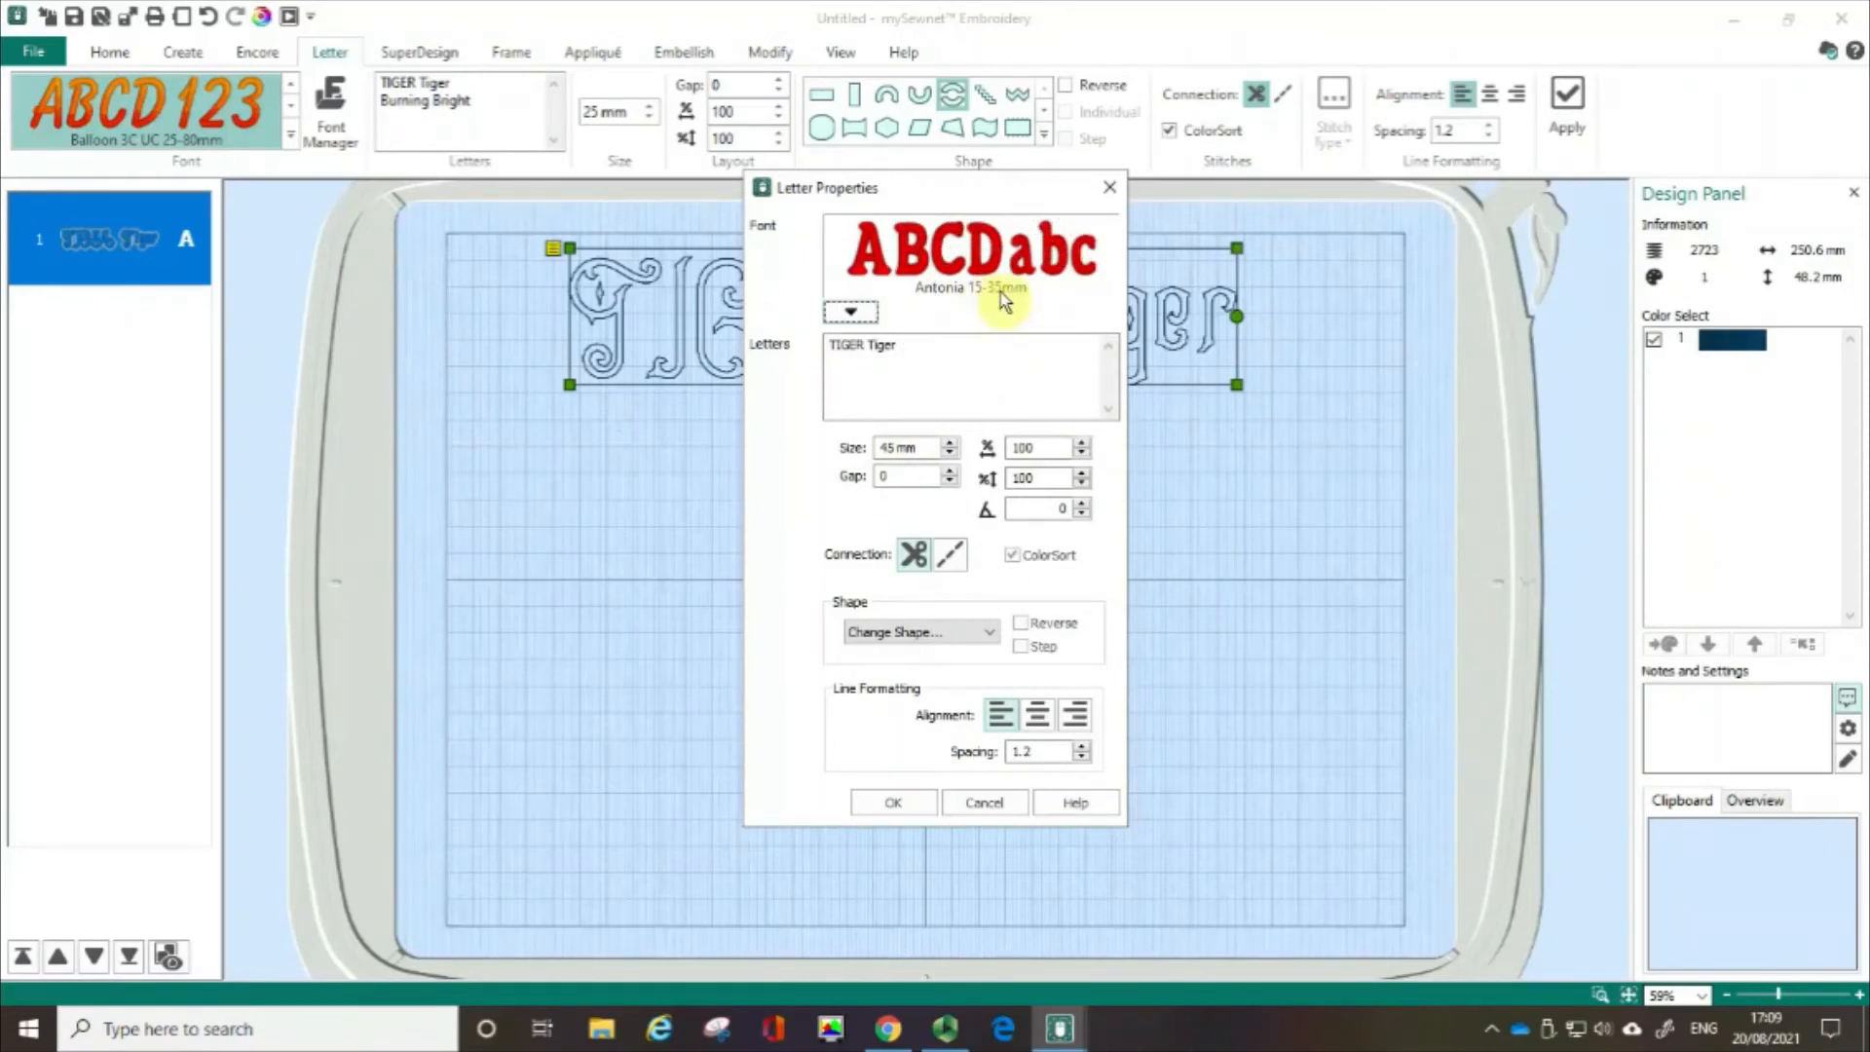
left_click(1001, 292)
left_click(977, 290)
left_click(991, 288)
left_click(909, 449)
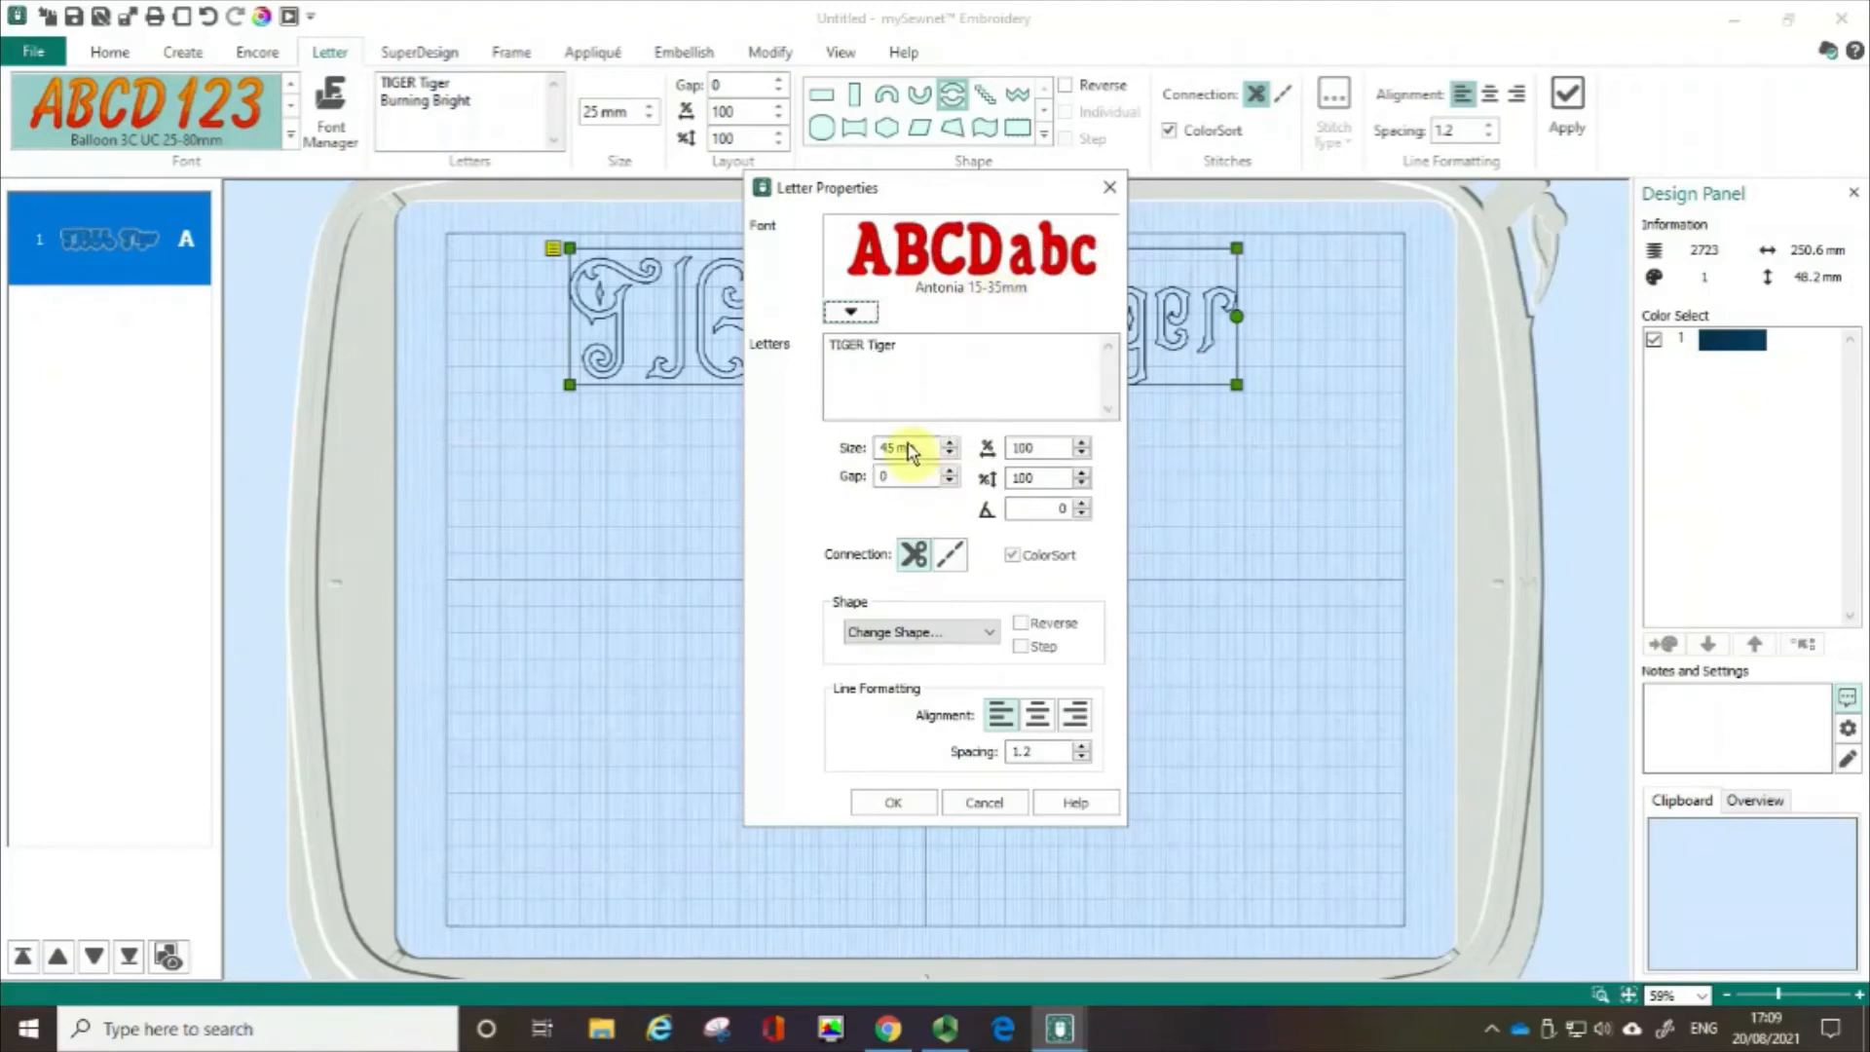
left_click(950, 443)
left_click(949, 443)
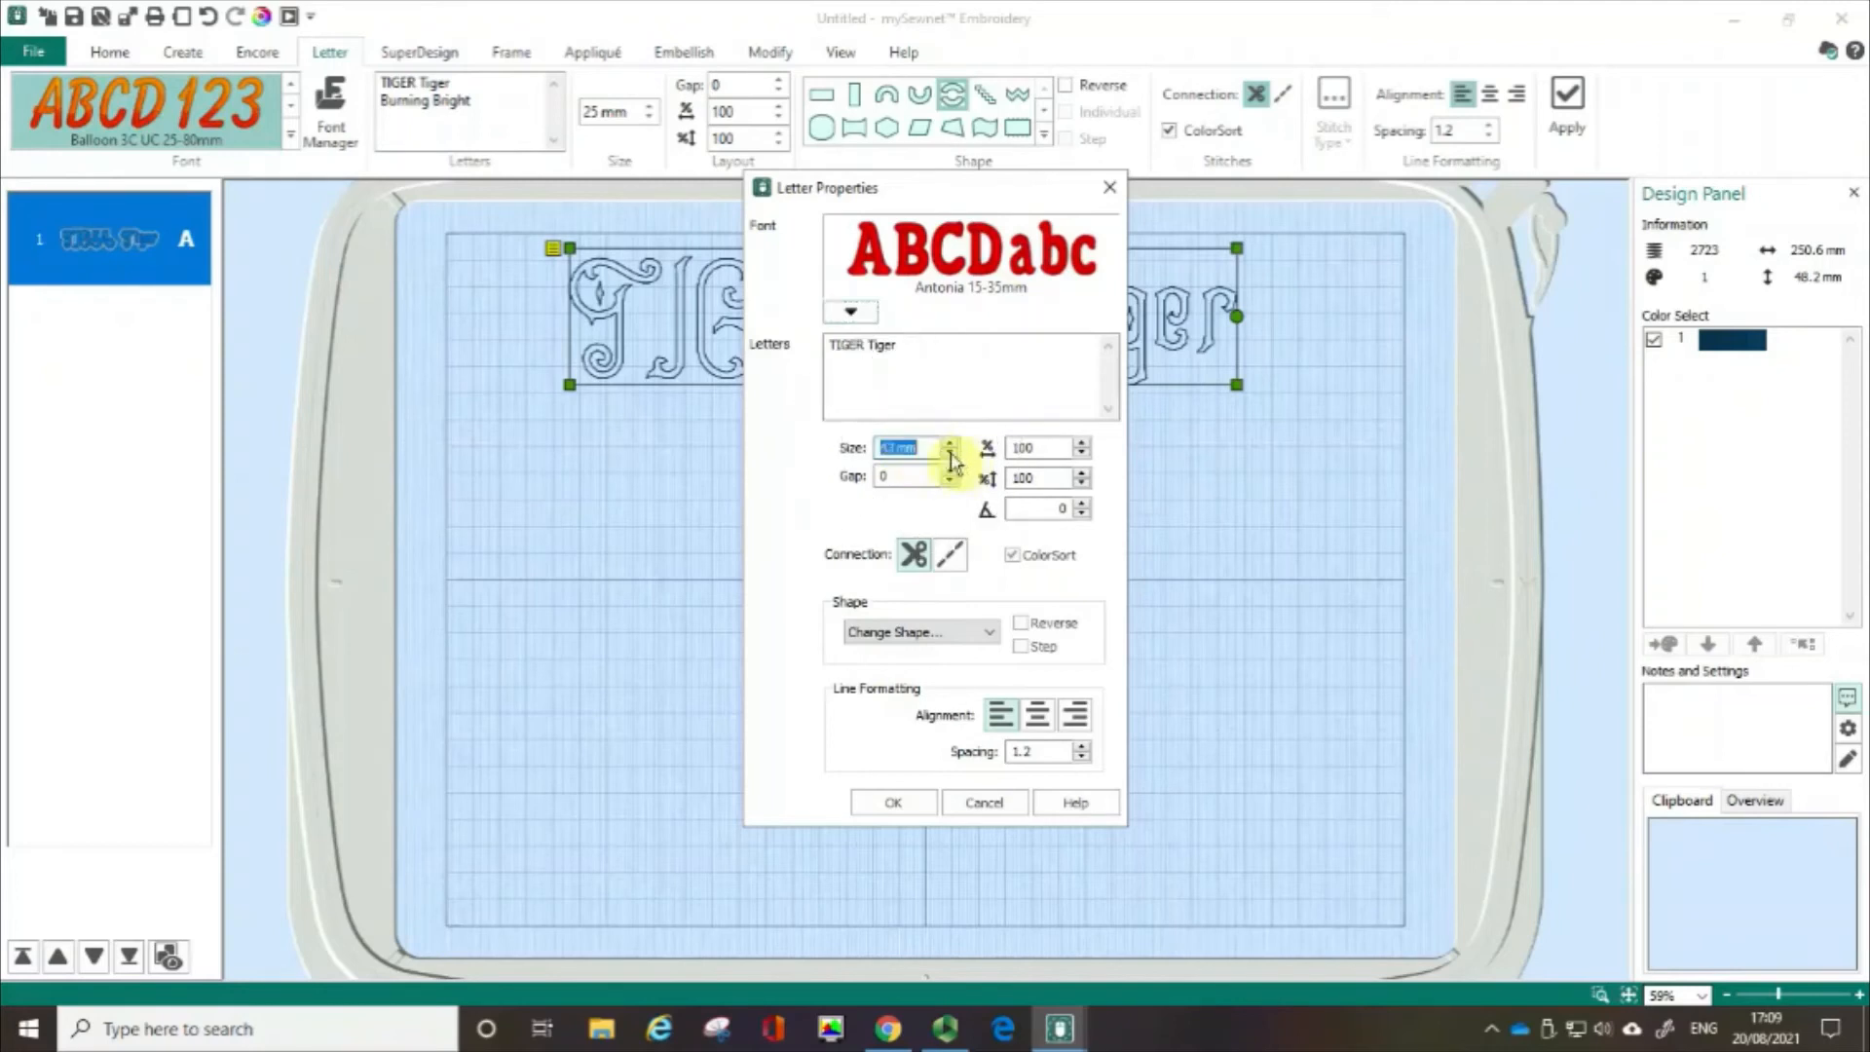
left_click(950, 456)
left_click(950, 454)
left_click(950, 443)
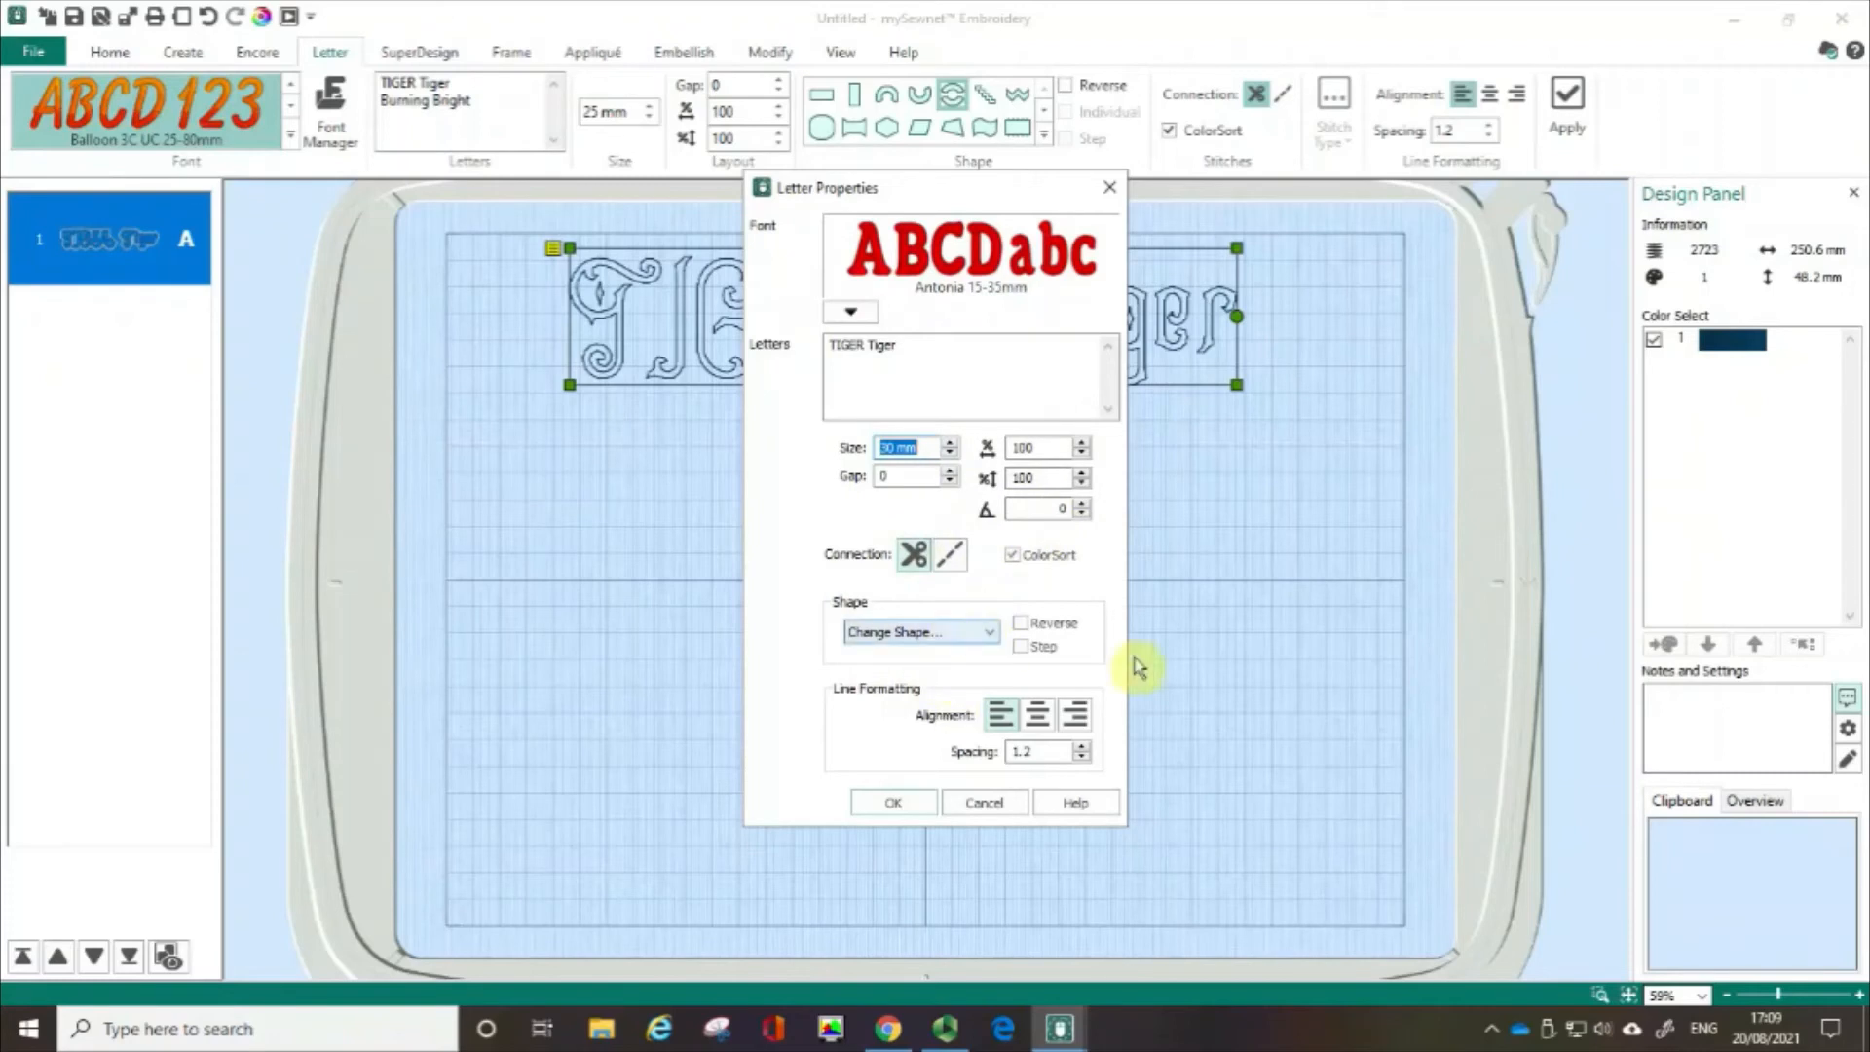
left_click(914, 802)
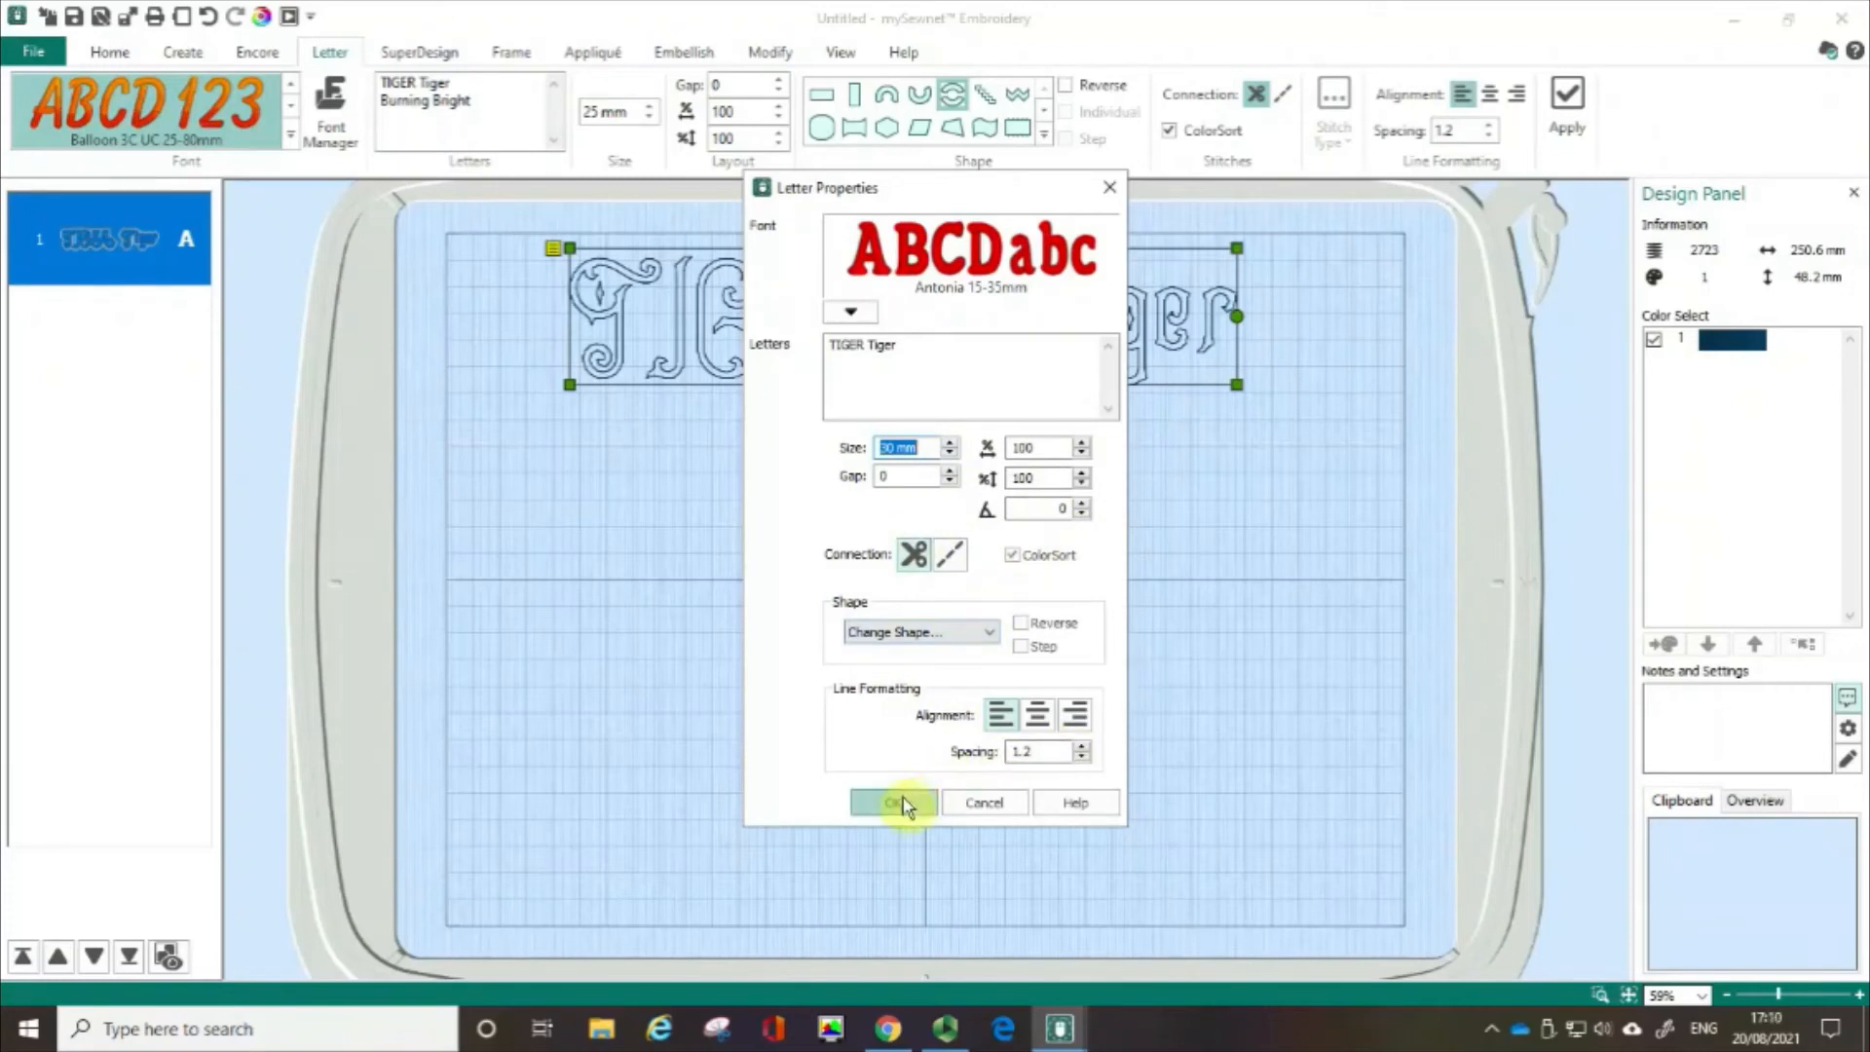
left_click(902, 803)
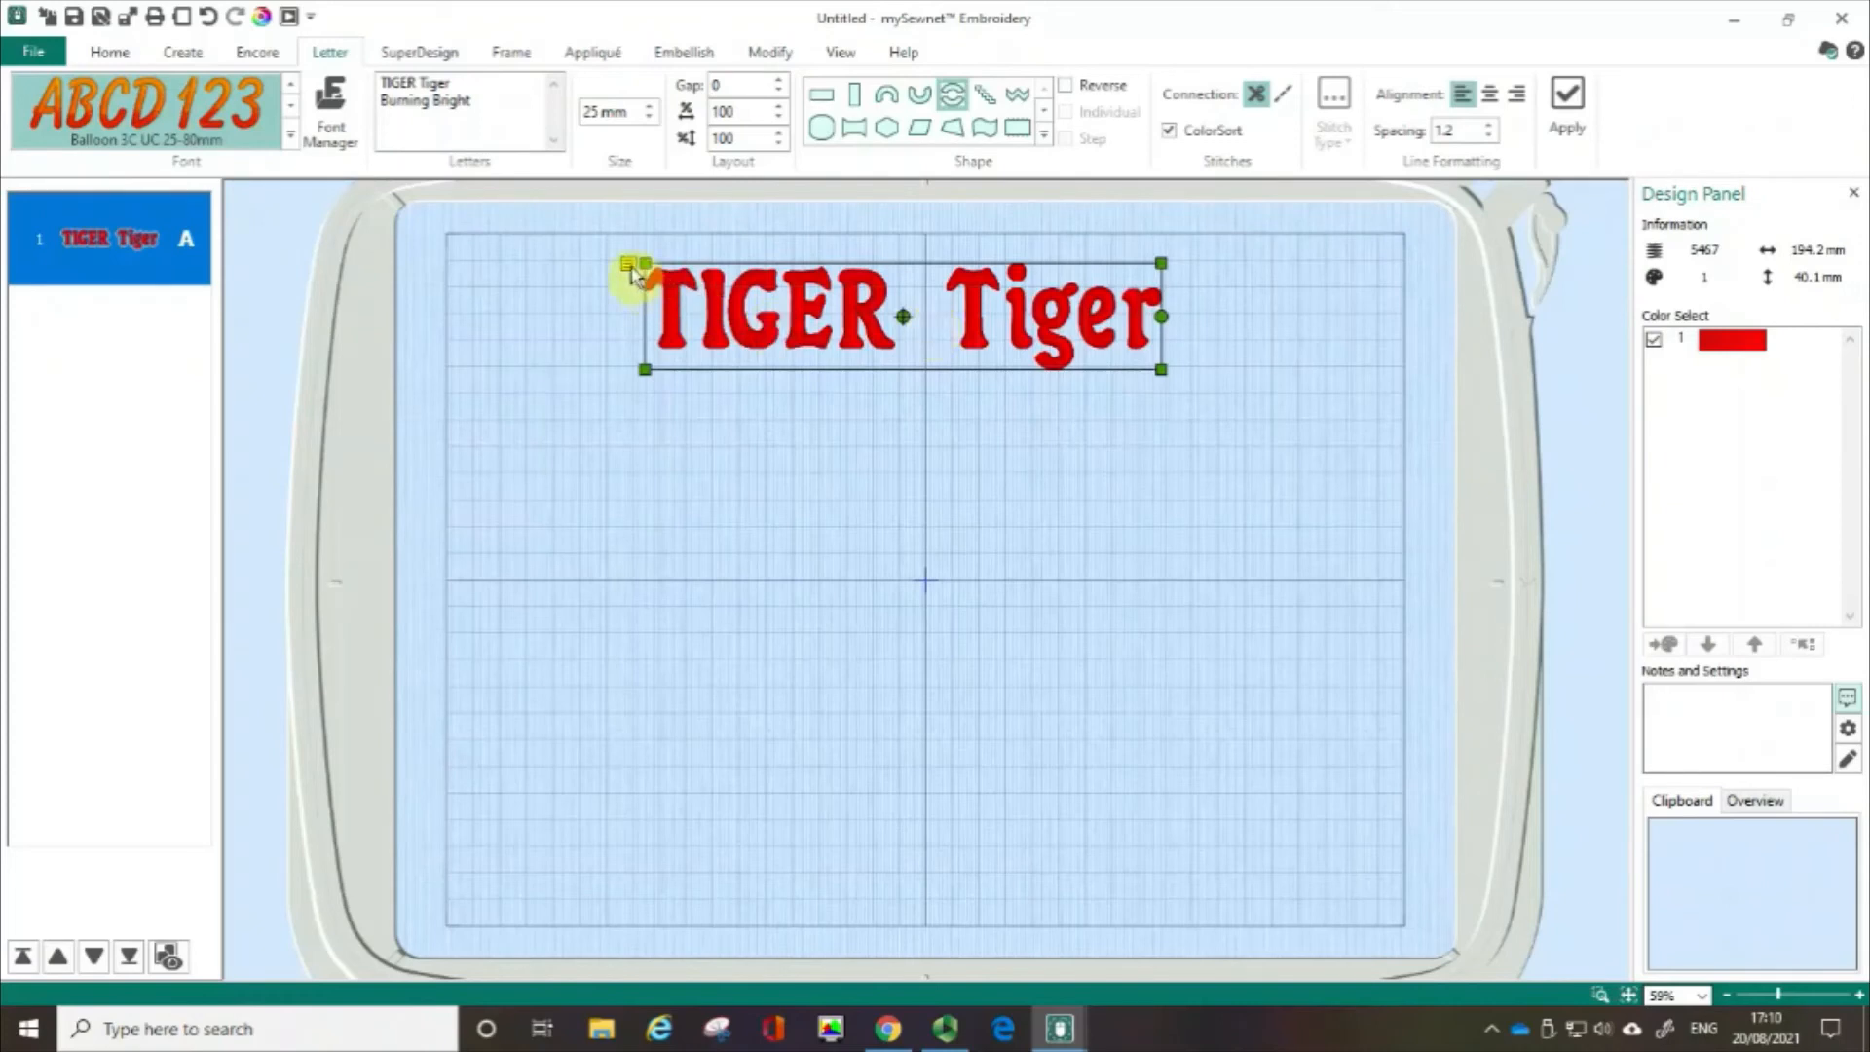
Give the "TIGER Tiger" block the Curve line type and turn off Match Top and Bottom Lines
key("ctrl")
key("ctrl")
key("ctrl")
key("ctrl")
left_click(631, 271)
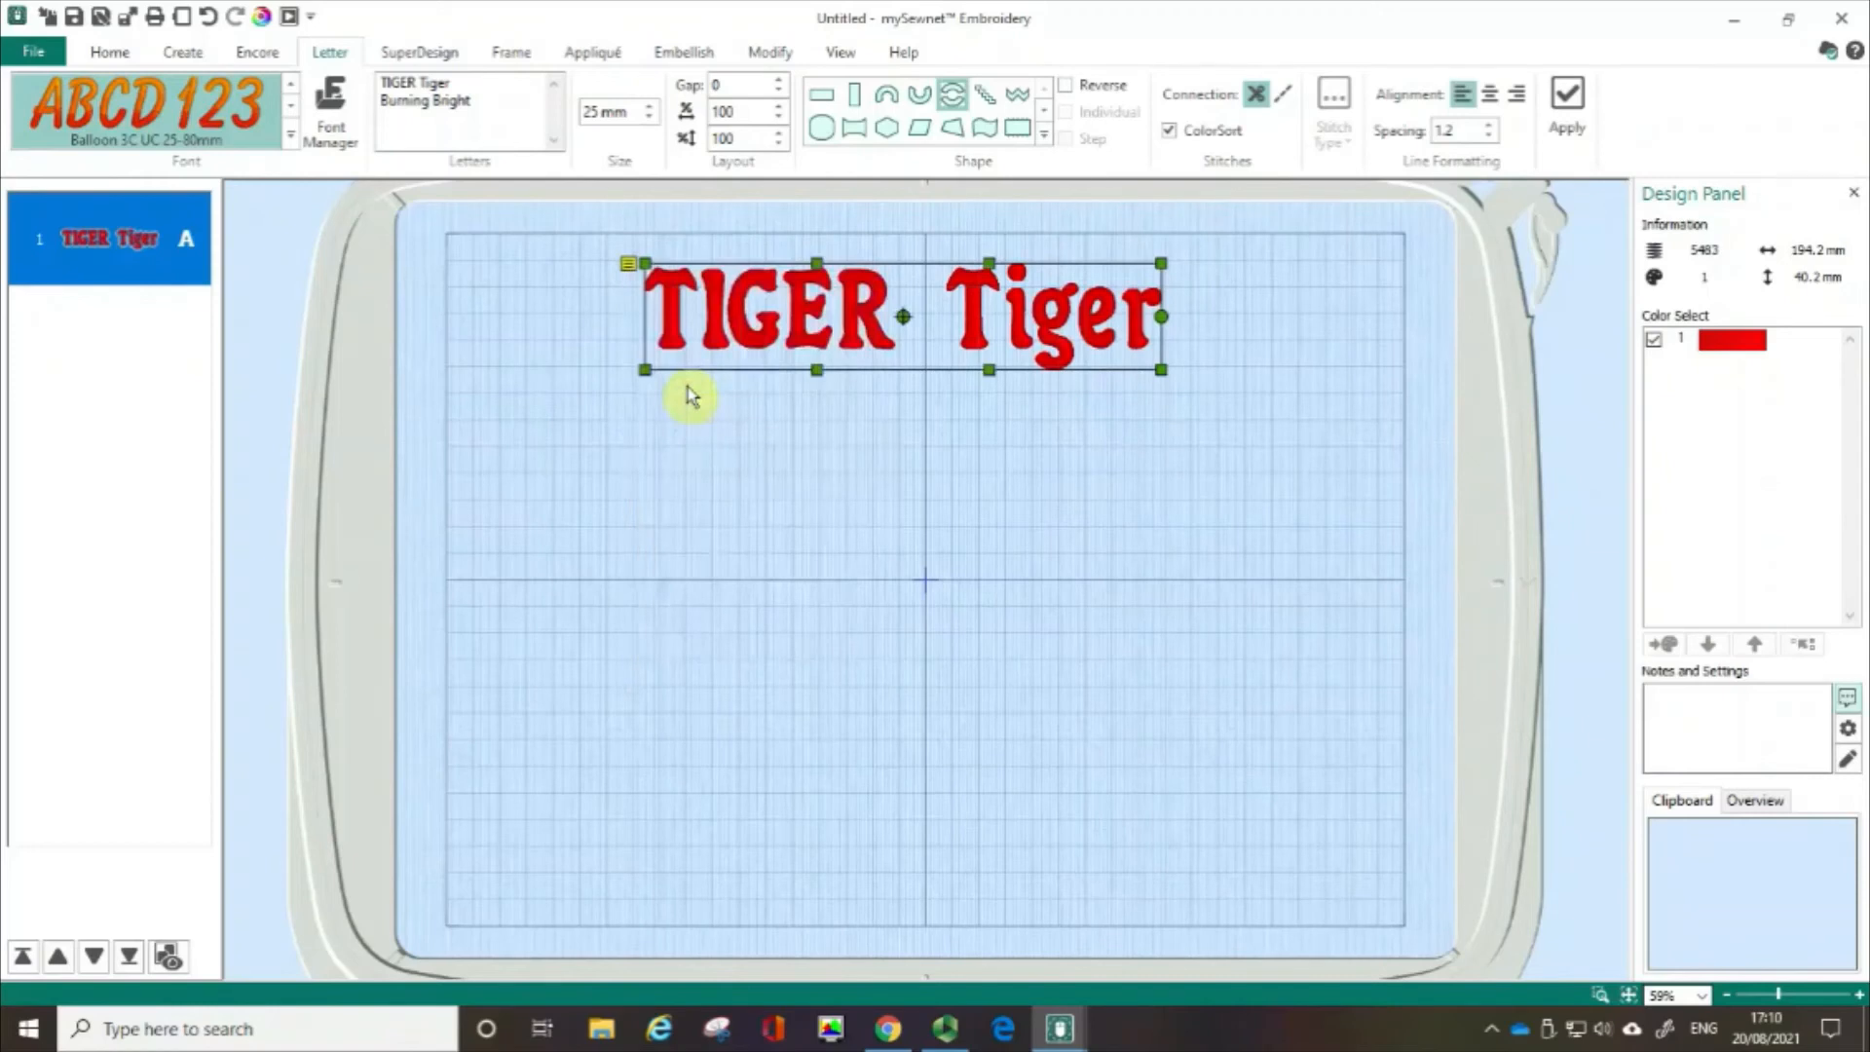
left_click(629, 268)
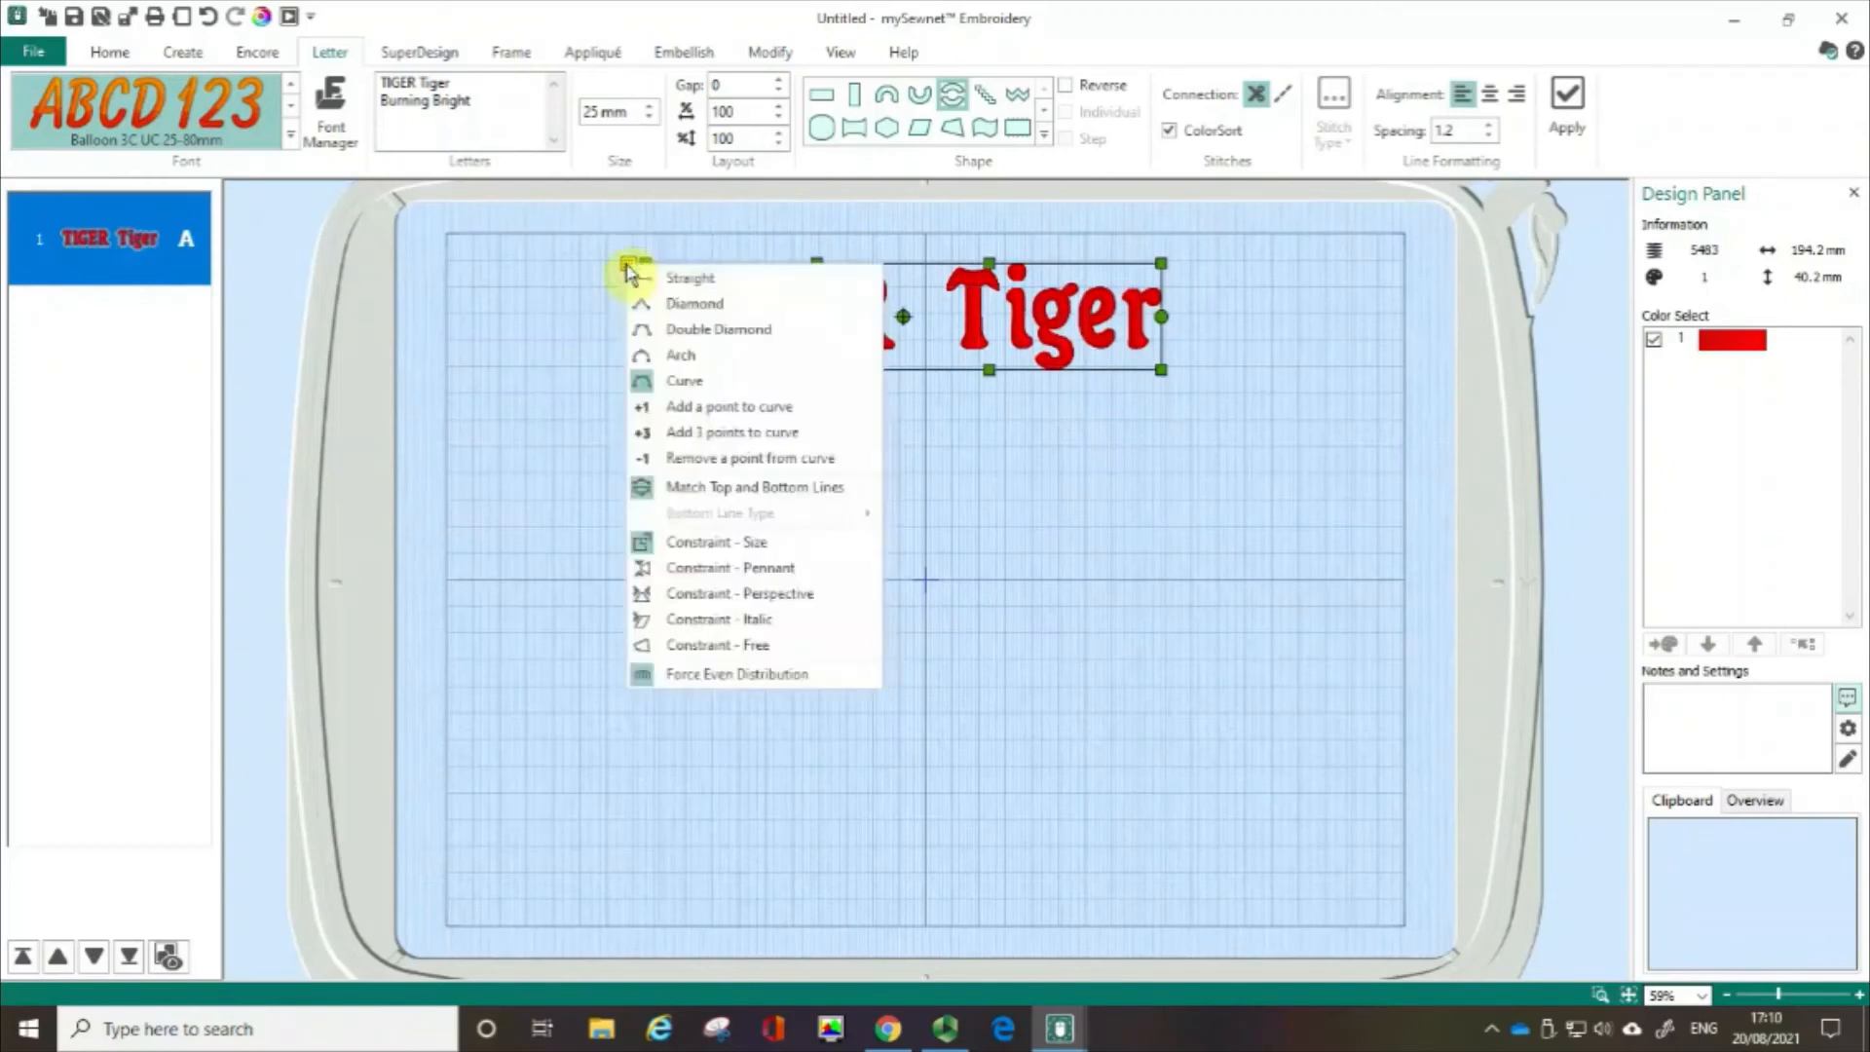
left_click(670, 490)
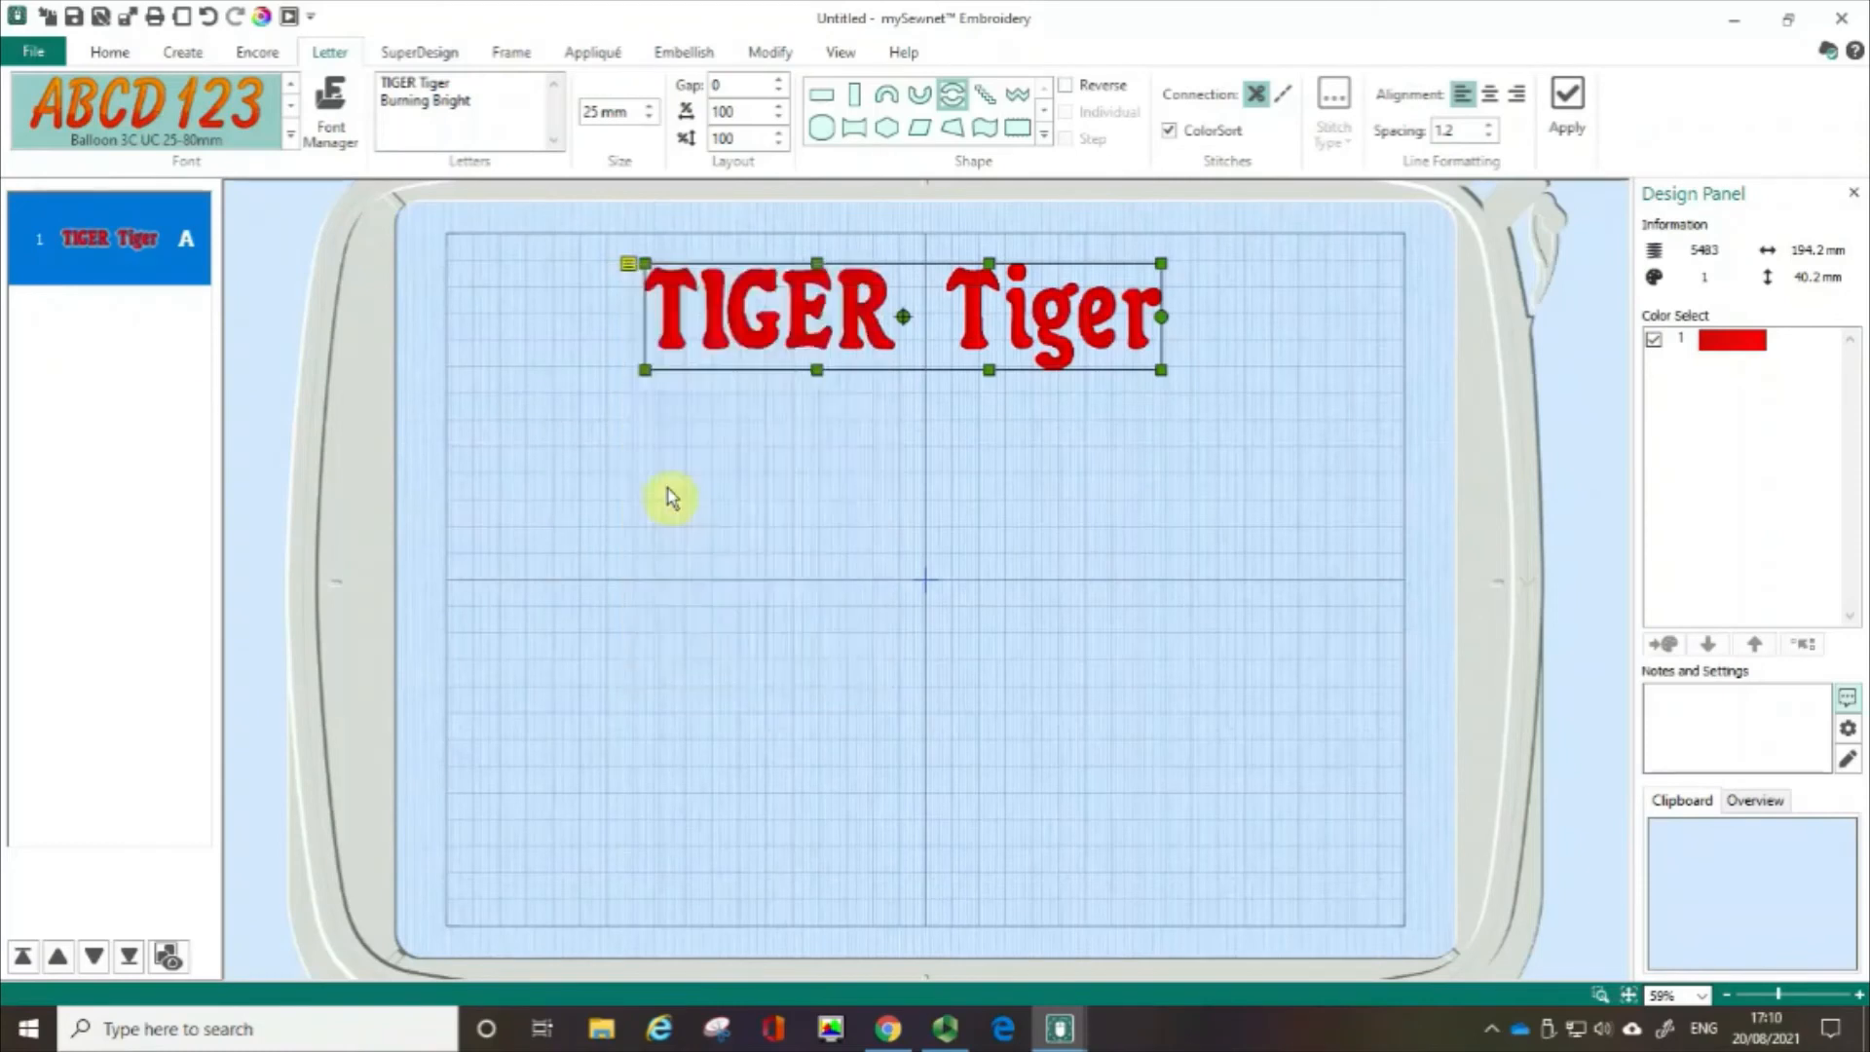
Set the lettering block's constraint to Free and turn off Force Even Distribution
left_click(630, 269)
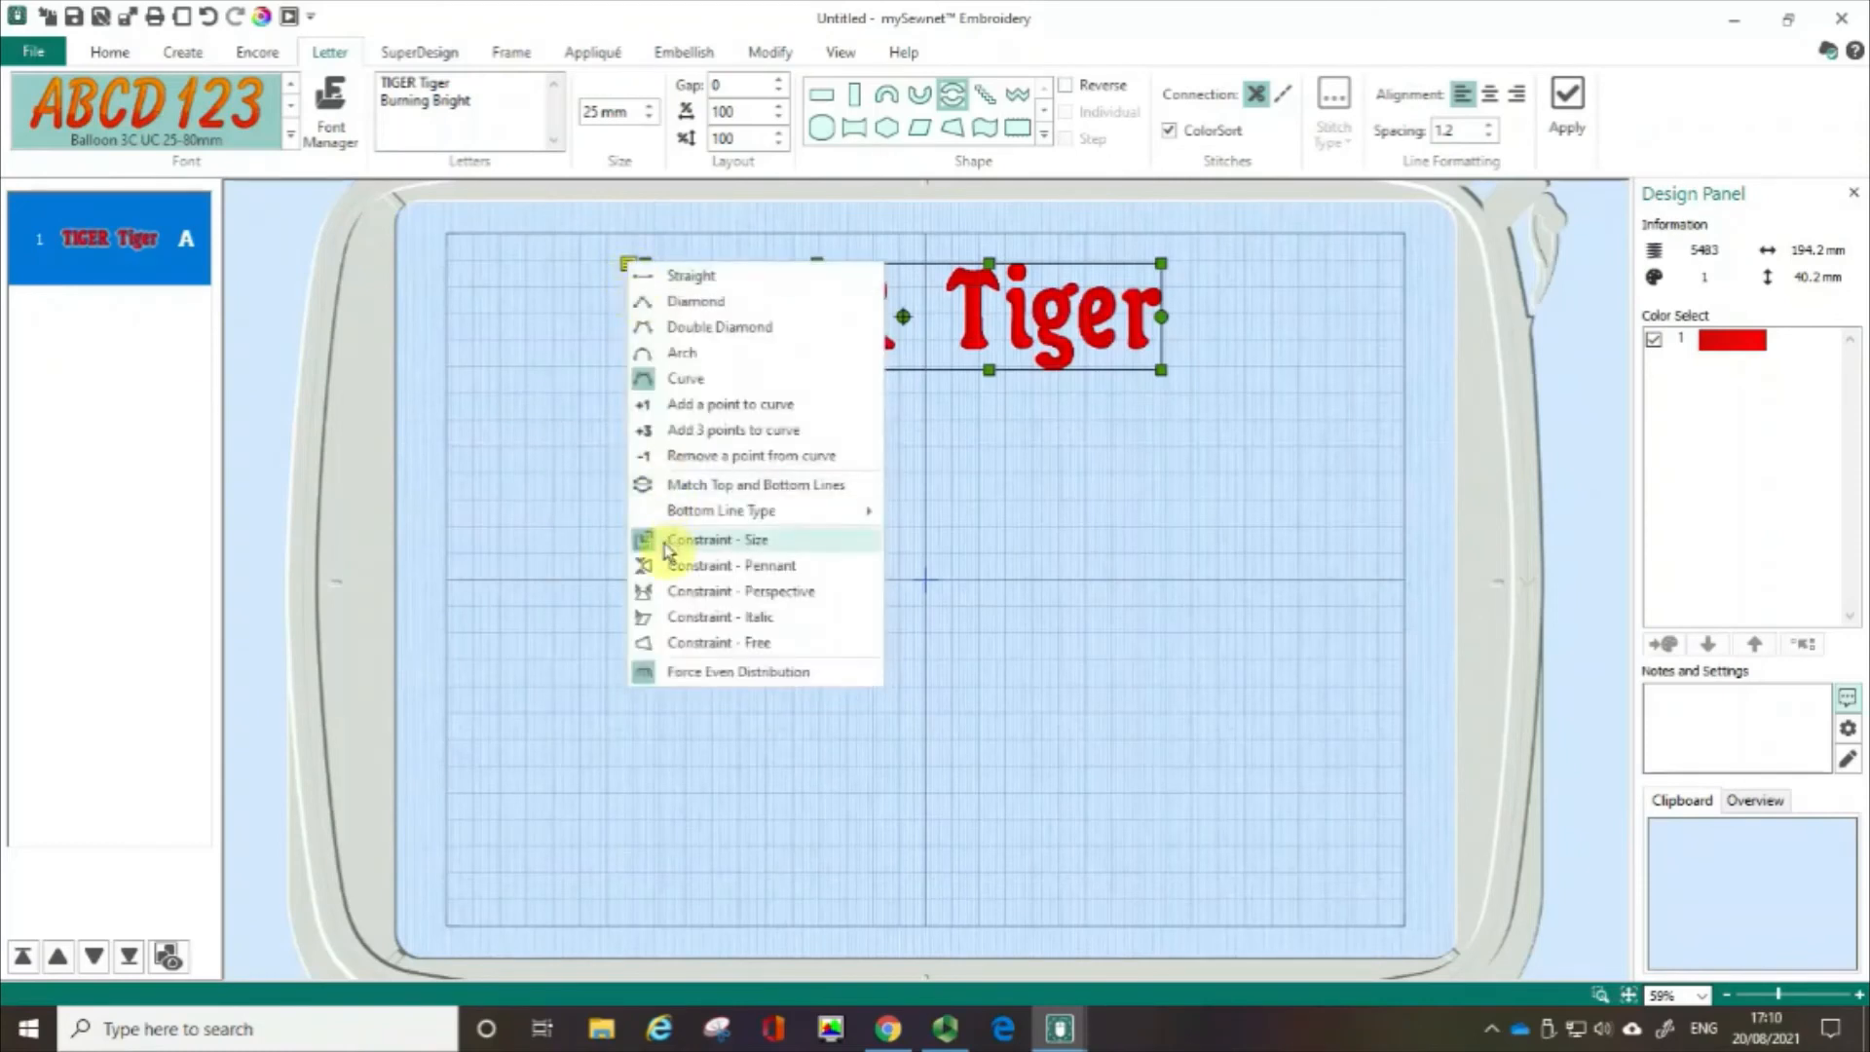
left_click(672, 644)
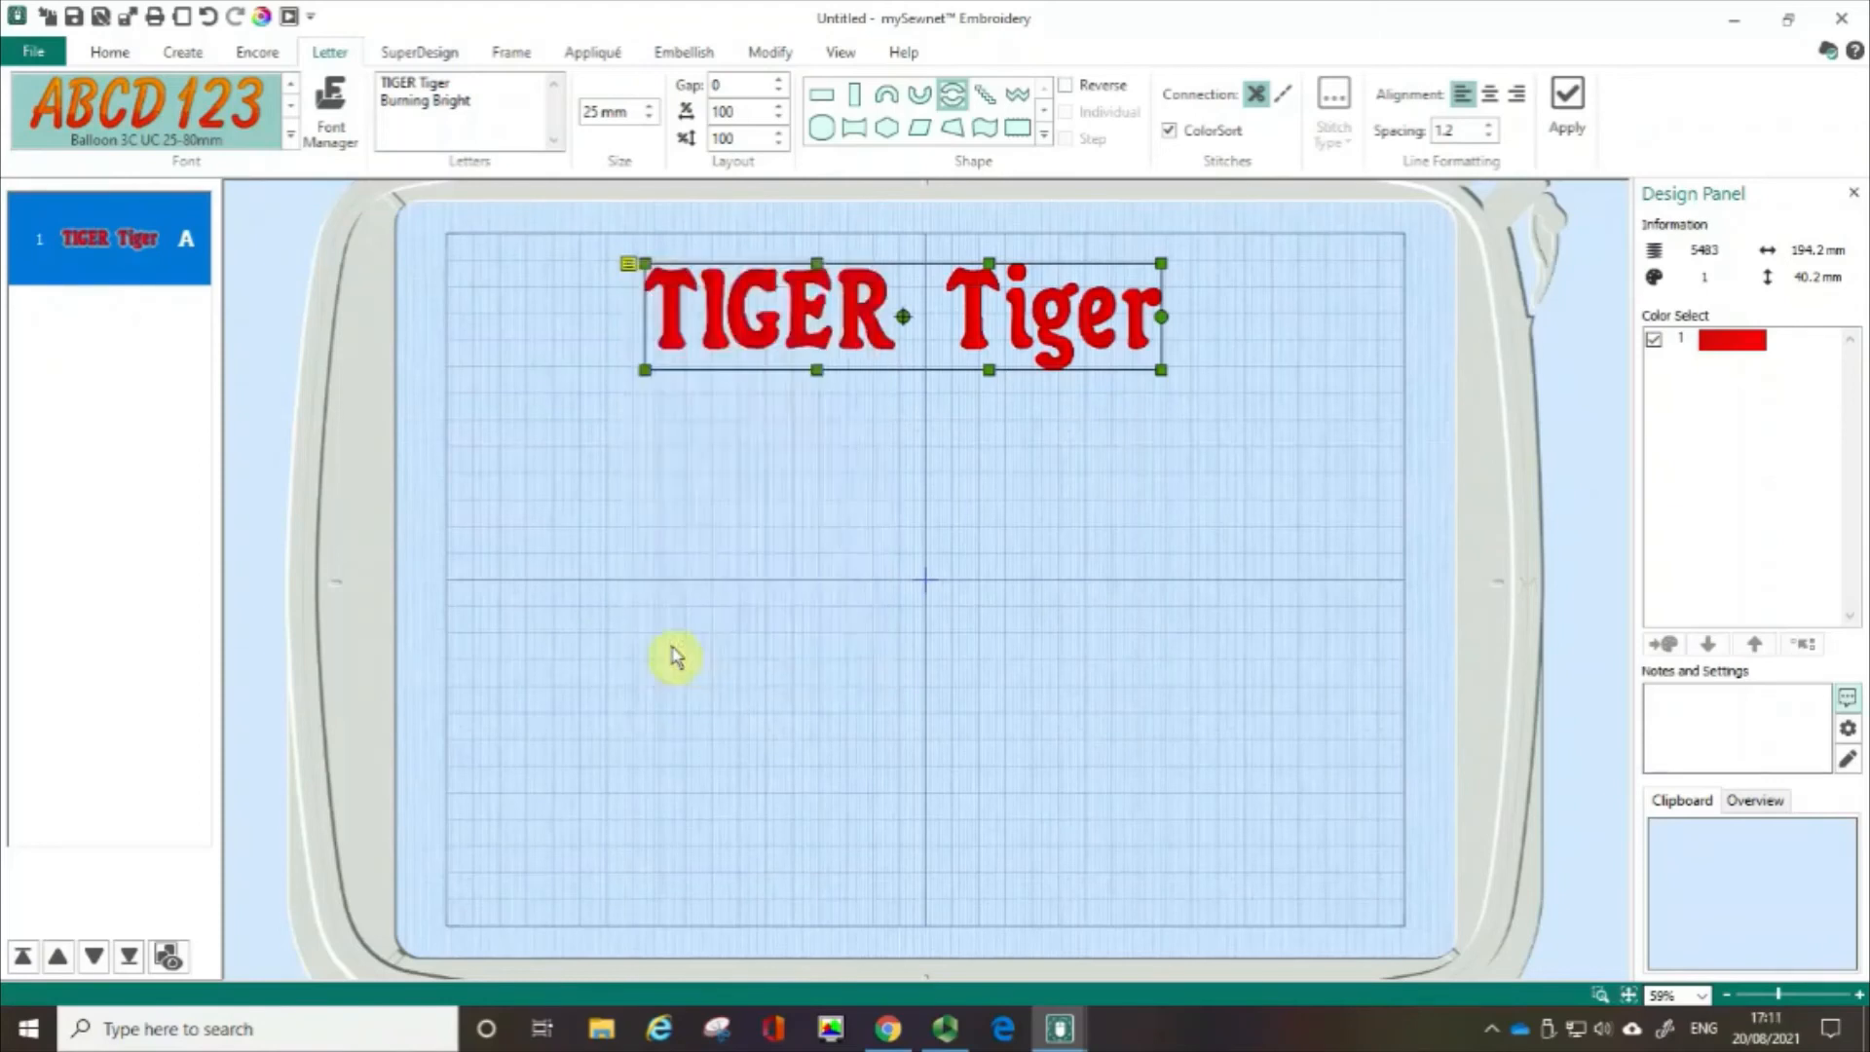
left_click(629, 264)
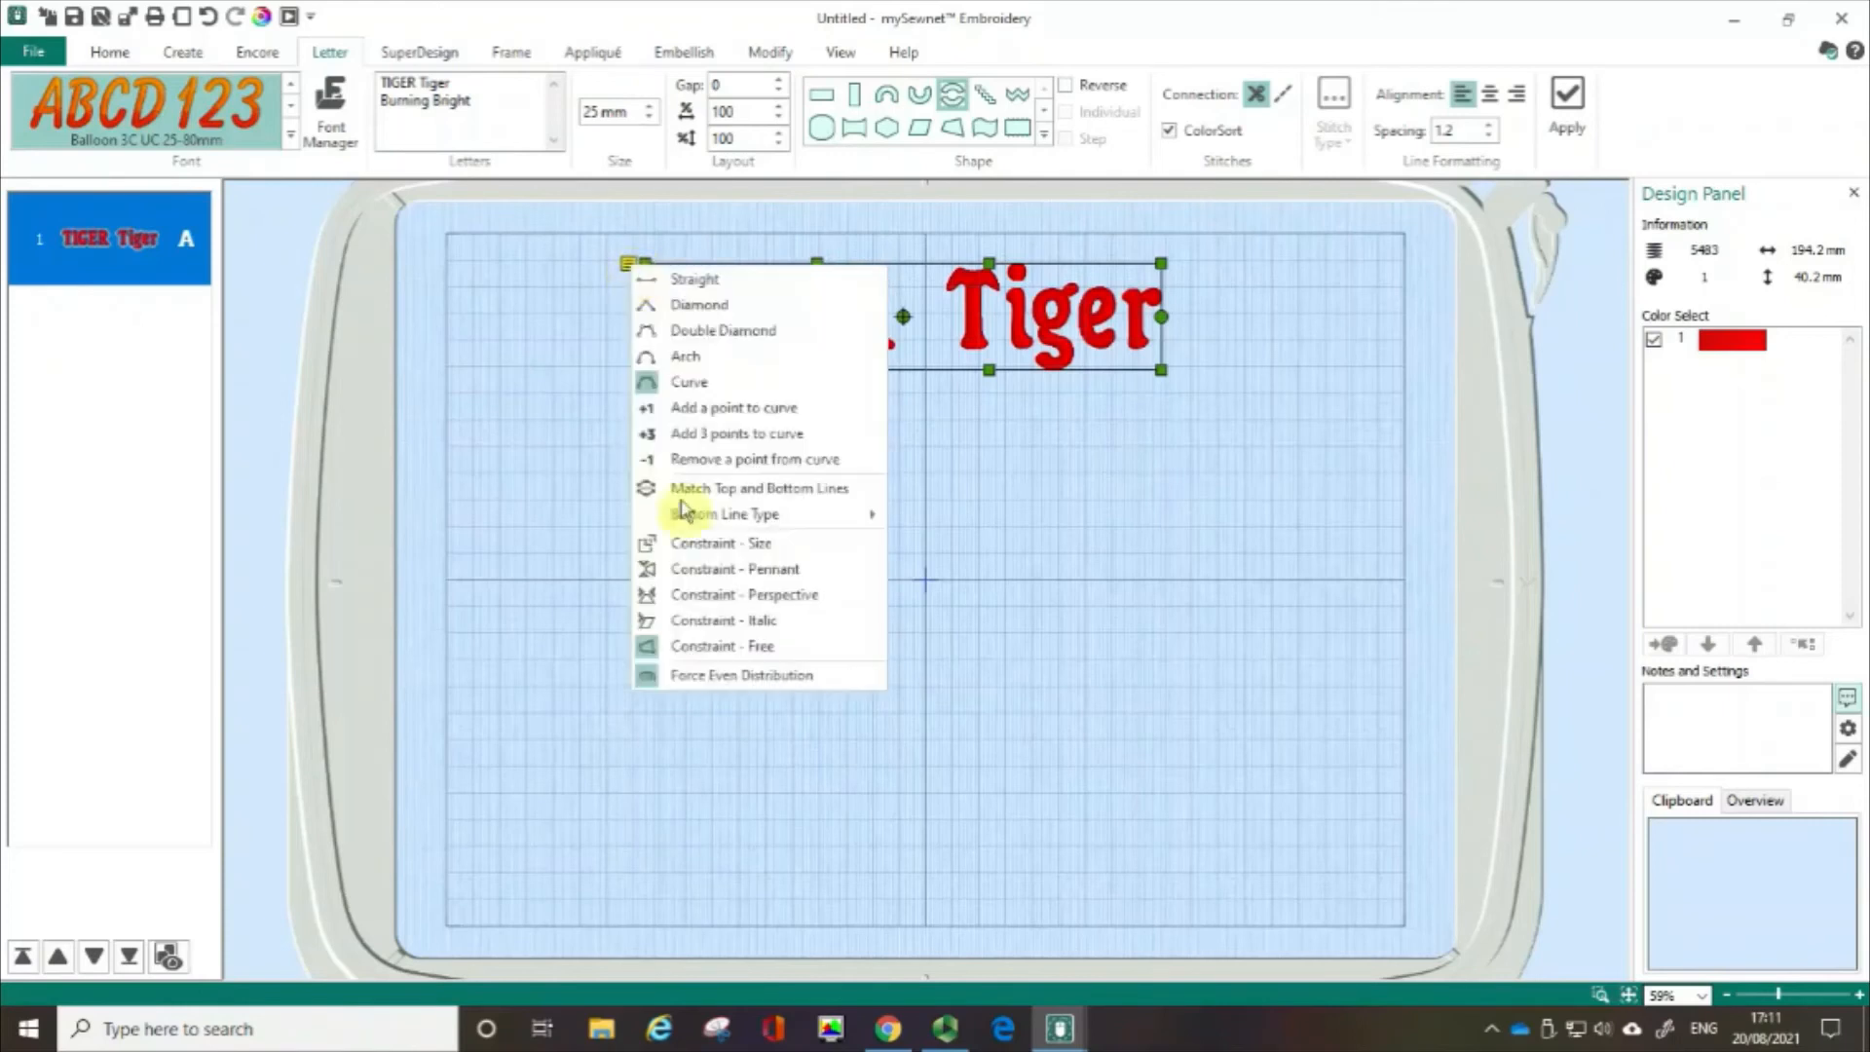
left_click(695, 675)
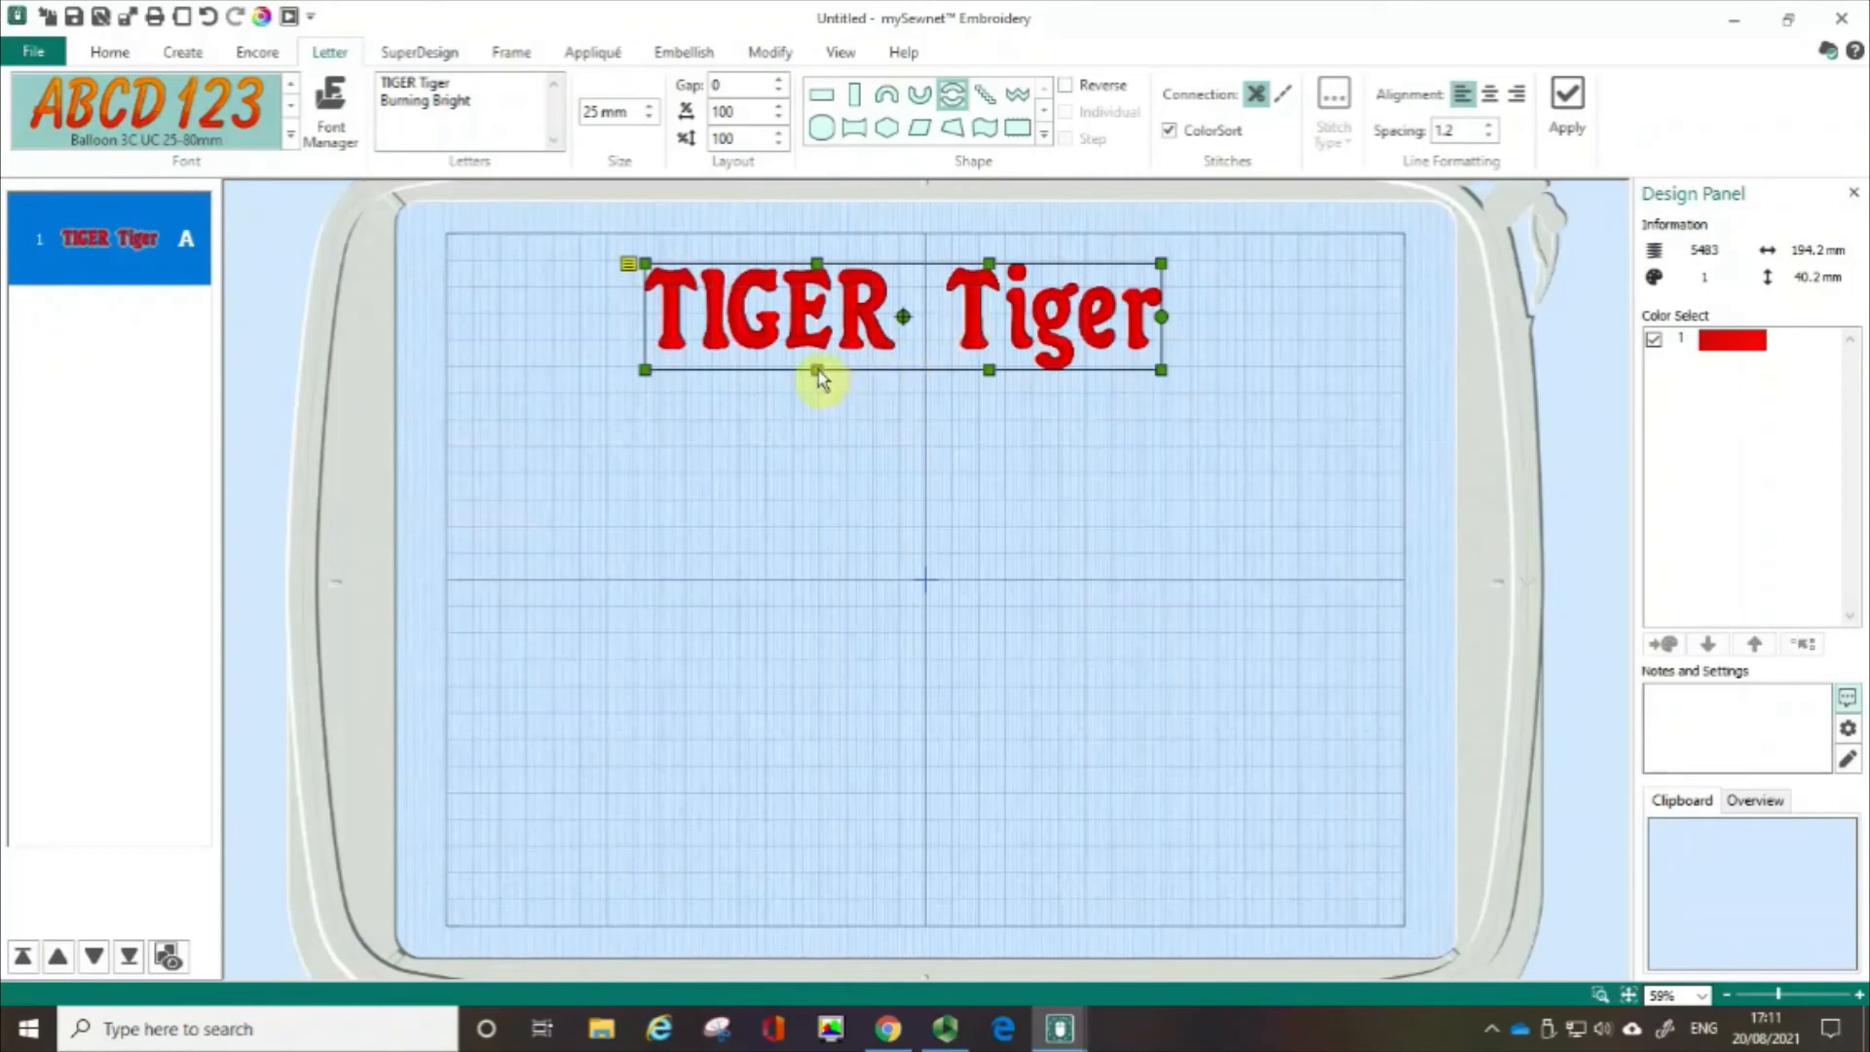
Reshape the envelope by pulling the first lower curve point far down, raising the second upper one, and lowering the lower-right corner
key("ctrl")
left_click_drag(818, 372, 801, 597)
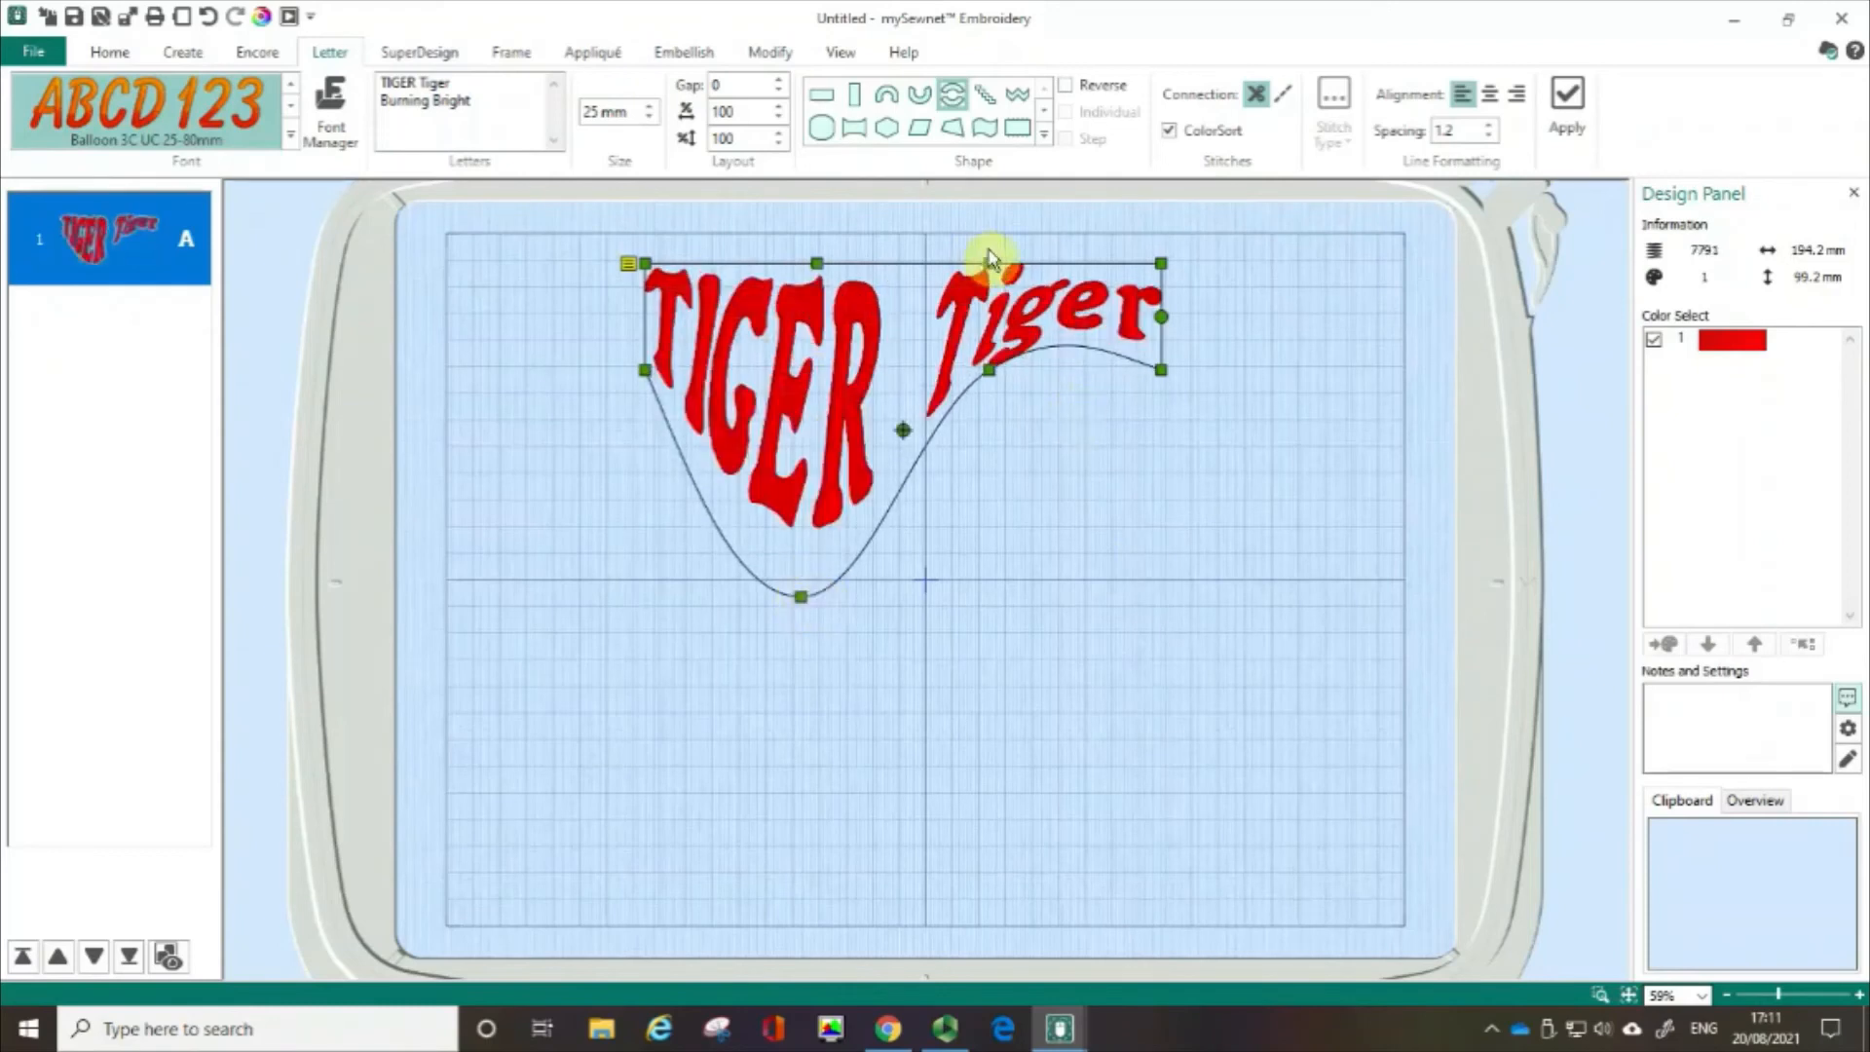
left_click_drag(991, 267, 1034, 214)
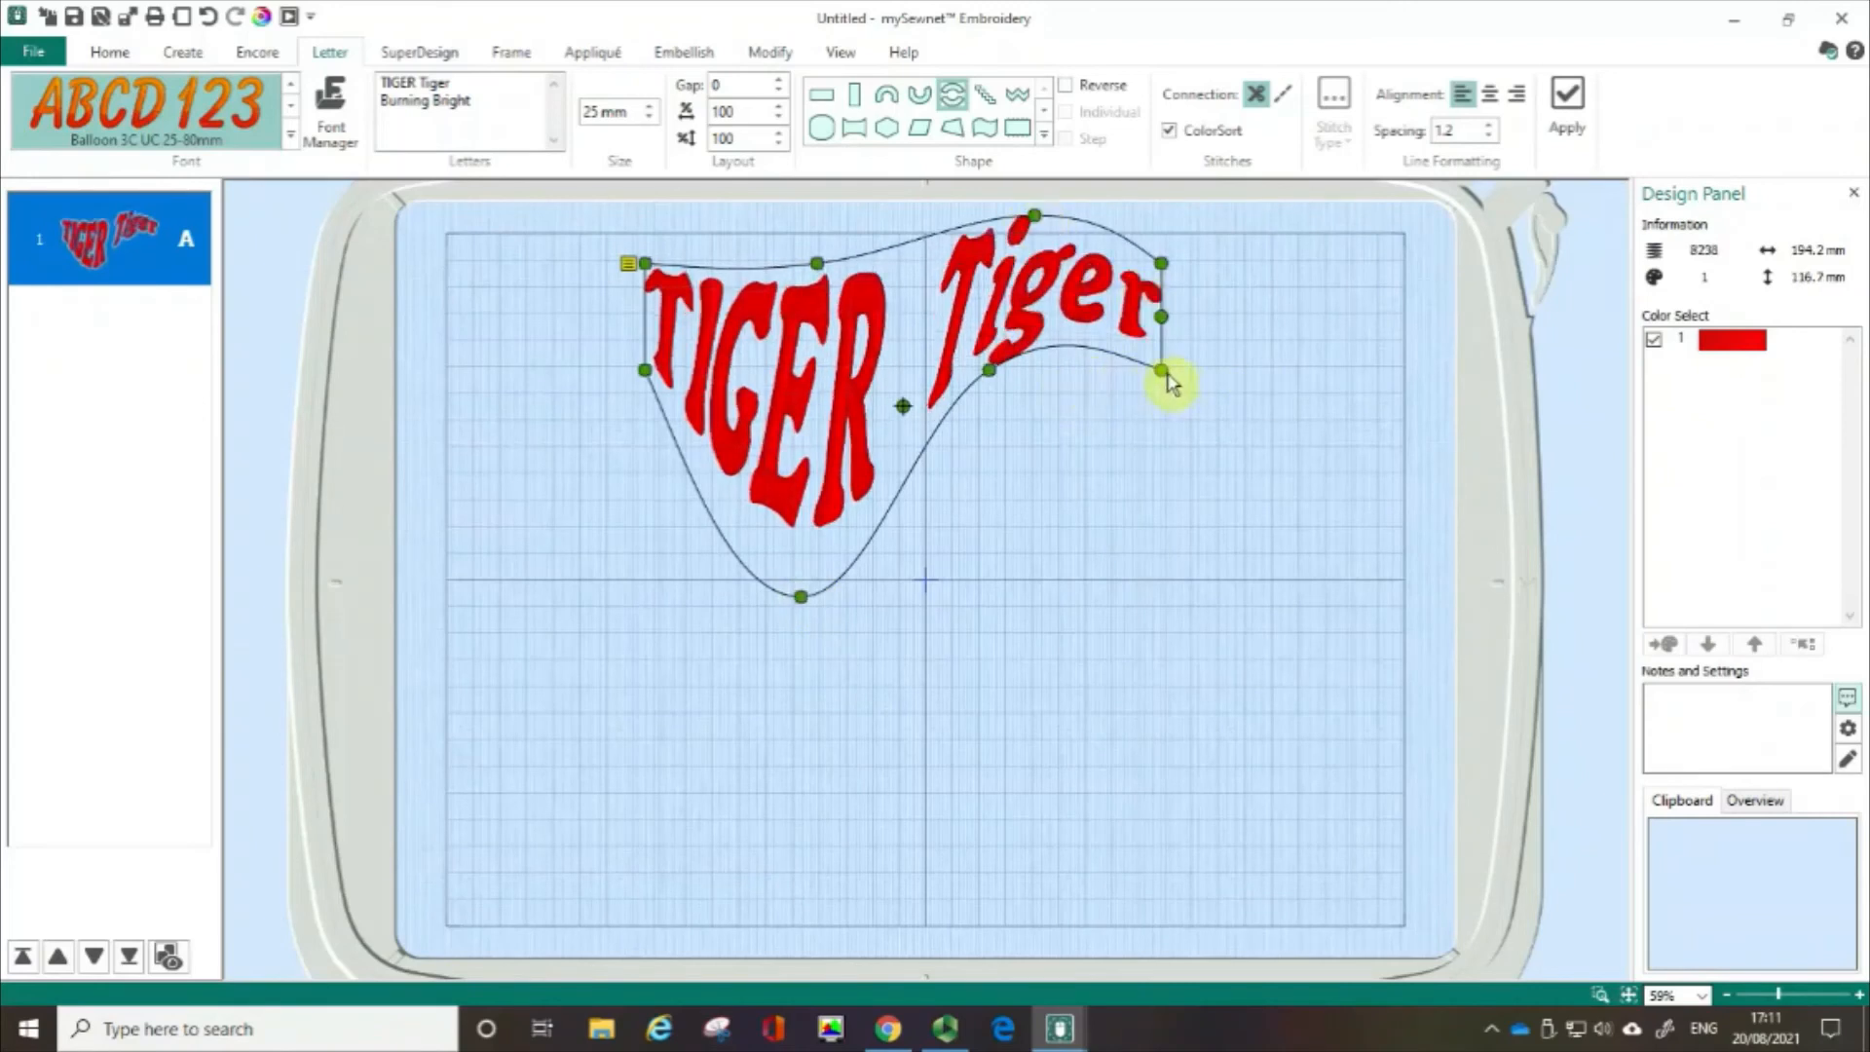
left_click_drag(1166, 375, 1180, 498)
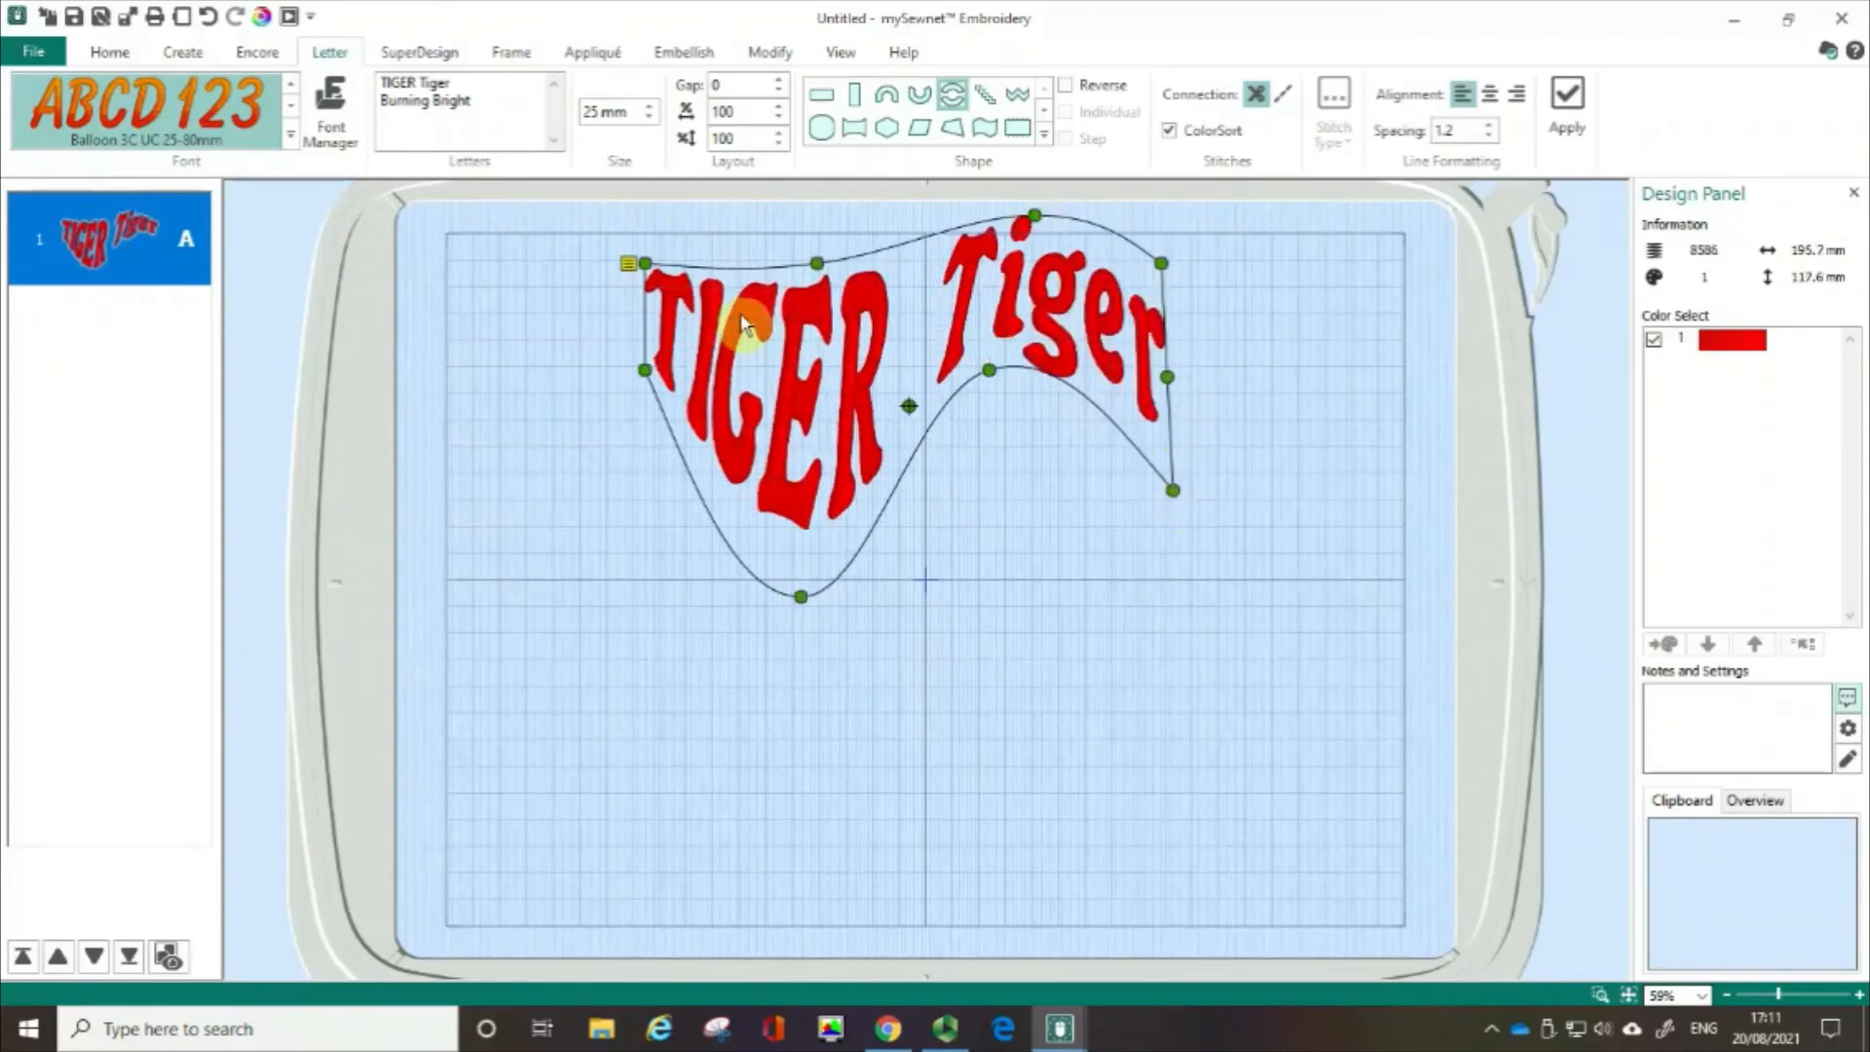
Reshape the "TIGER Tiger" envelope by lowering both upper curve points, moving the two left corners outward and lowering the upper-right corner
left_click_drag(805, 283, 783, 336)
left_click_drag(646, 271, 532, 249)
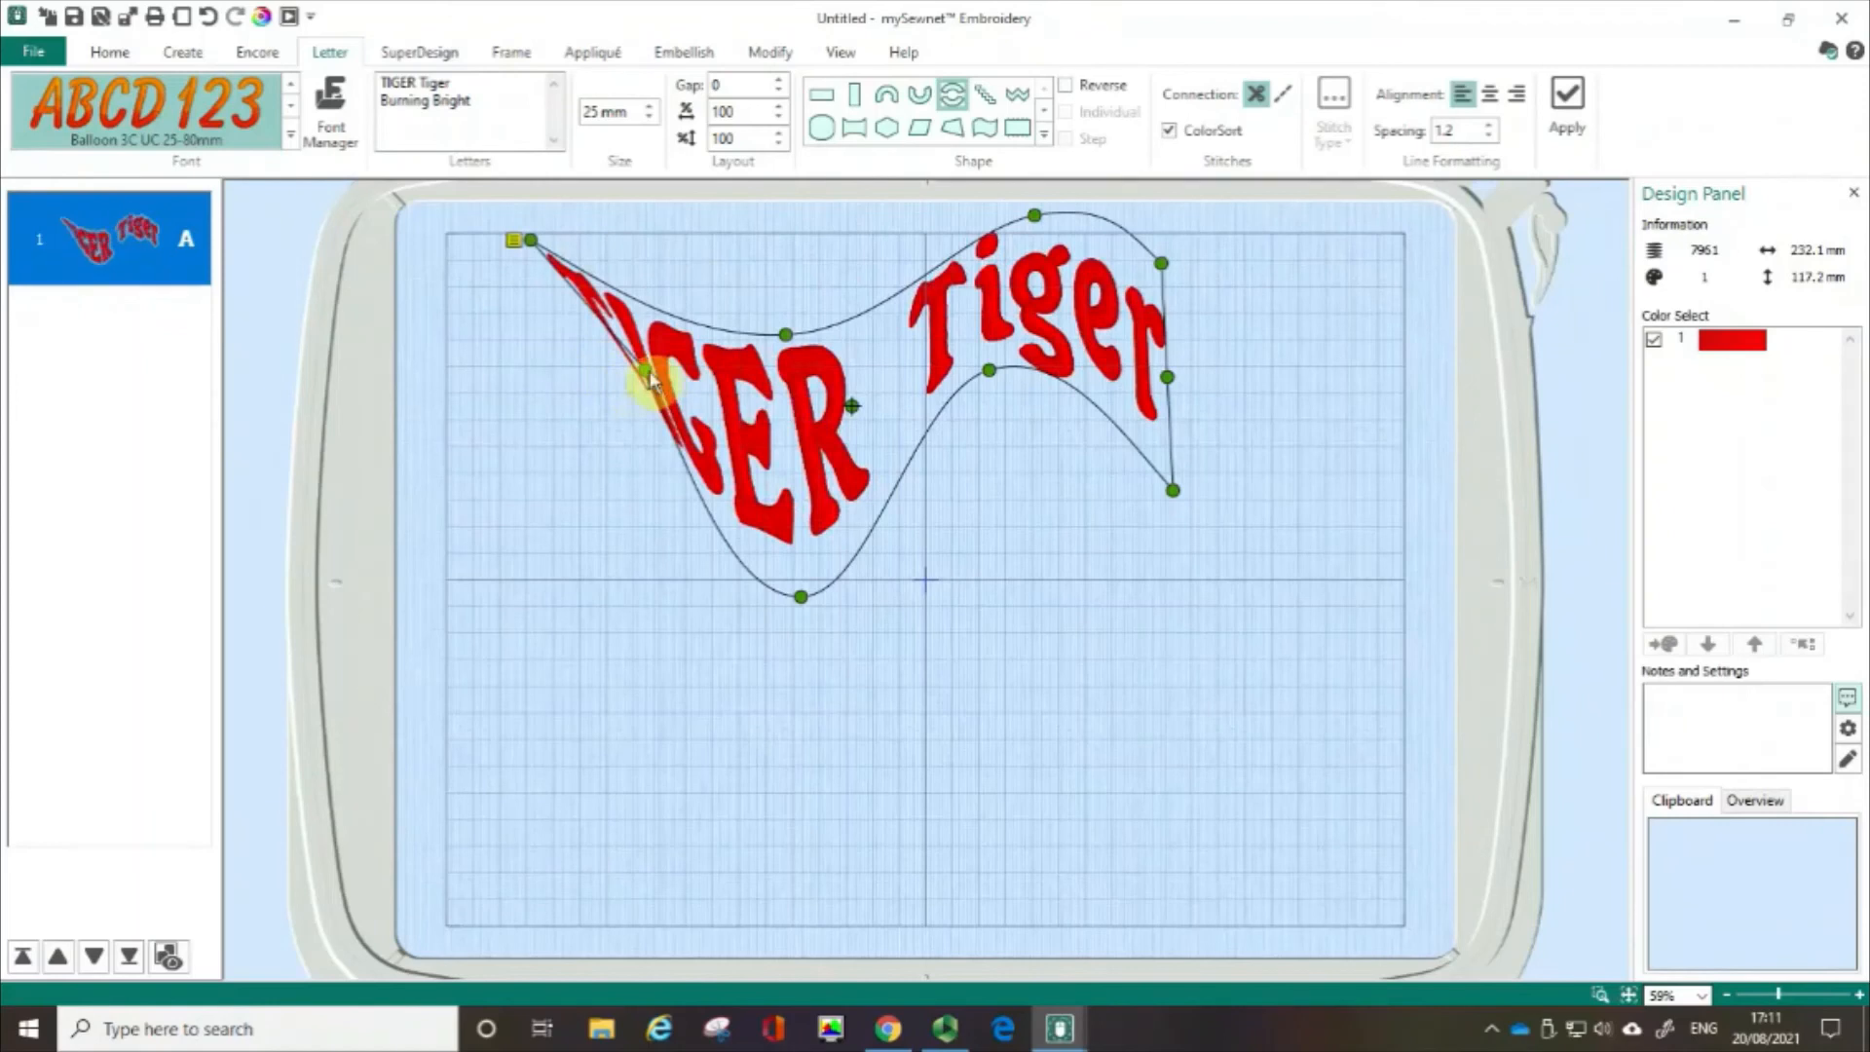
left_click_drag(645, 370, 567, 401)
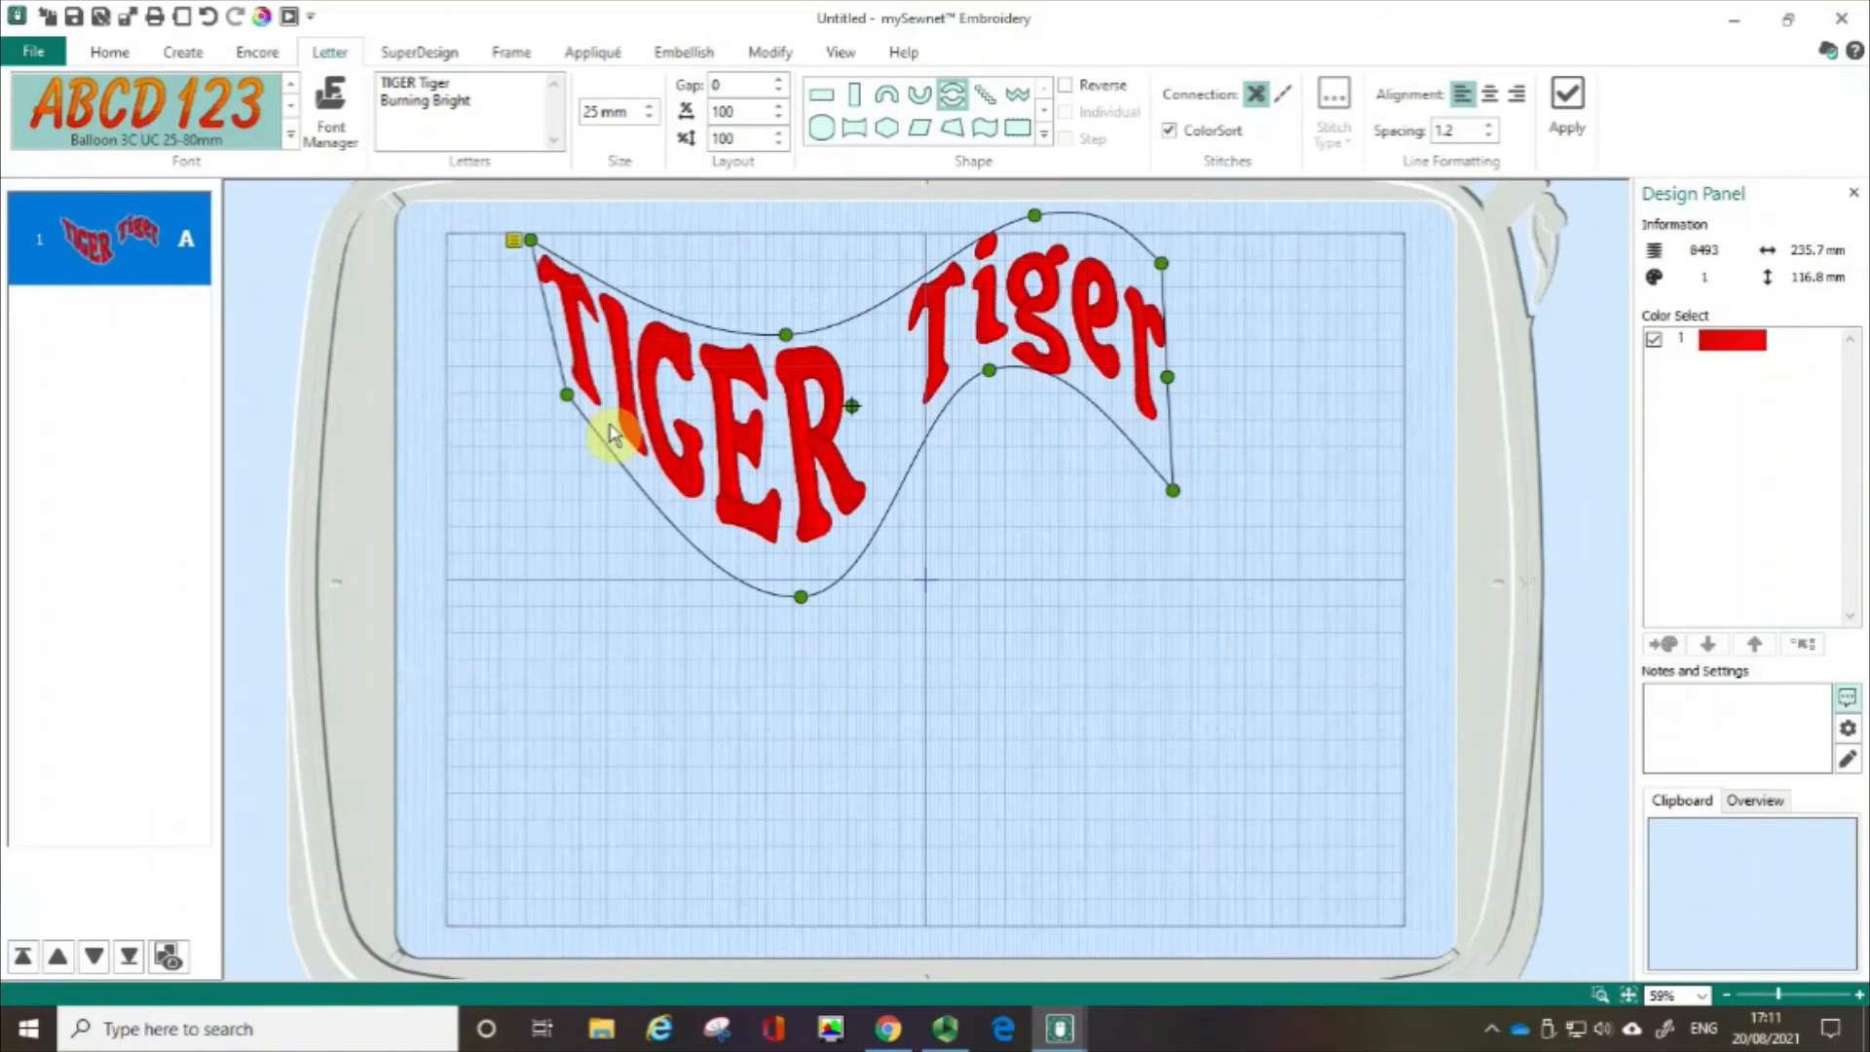
left_click_drag(1160, 263, 1175, 383)
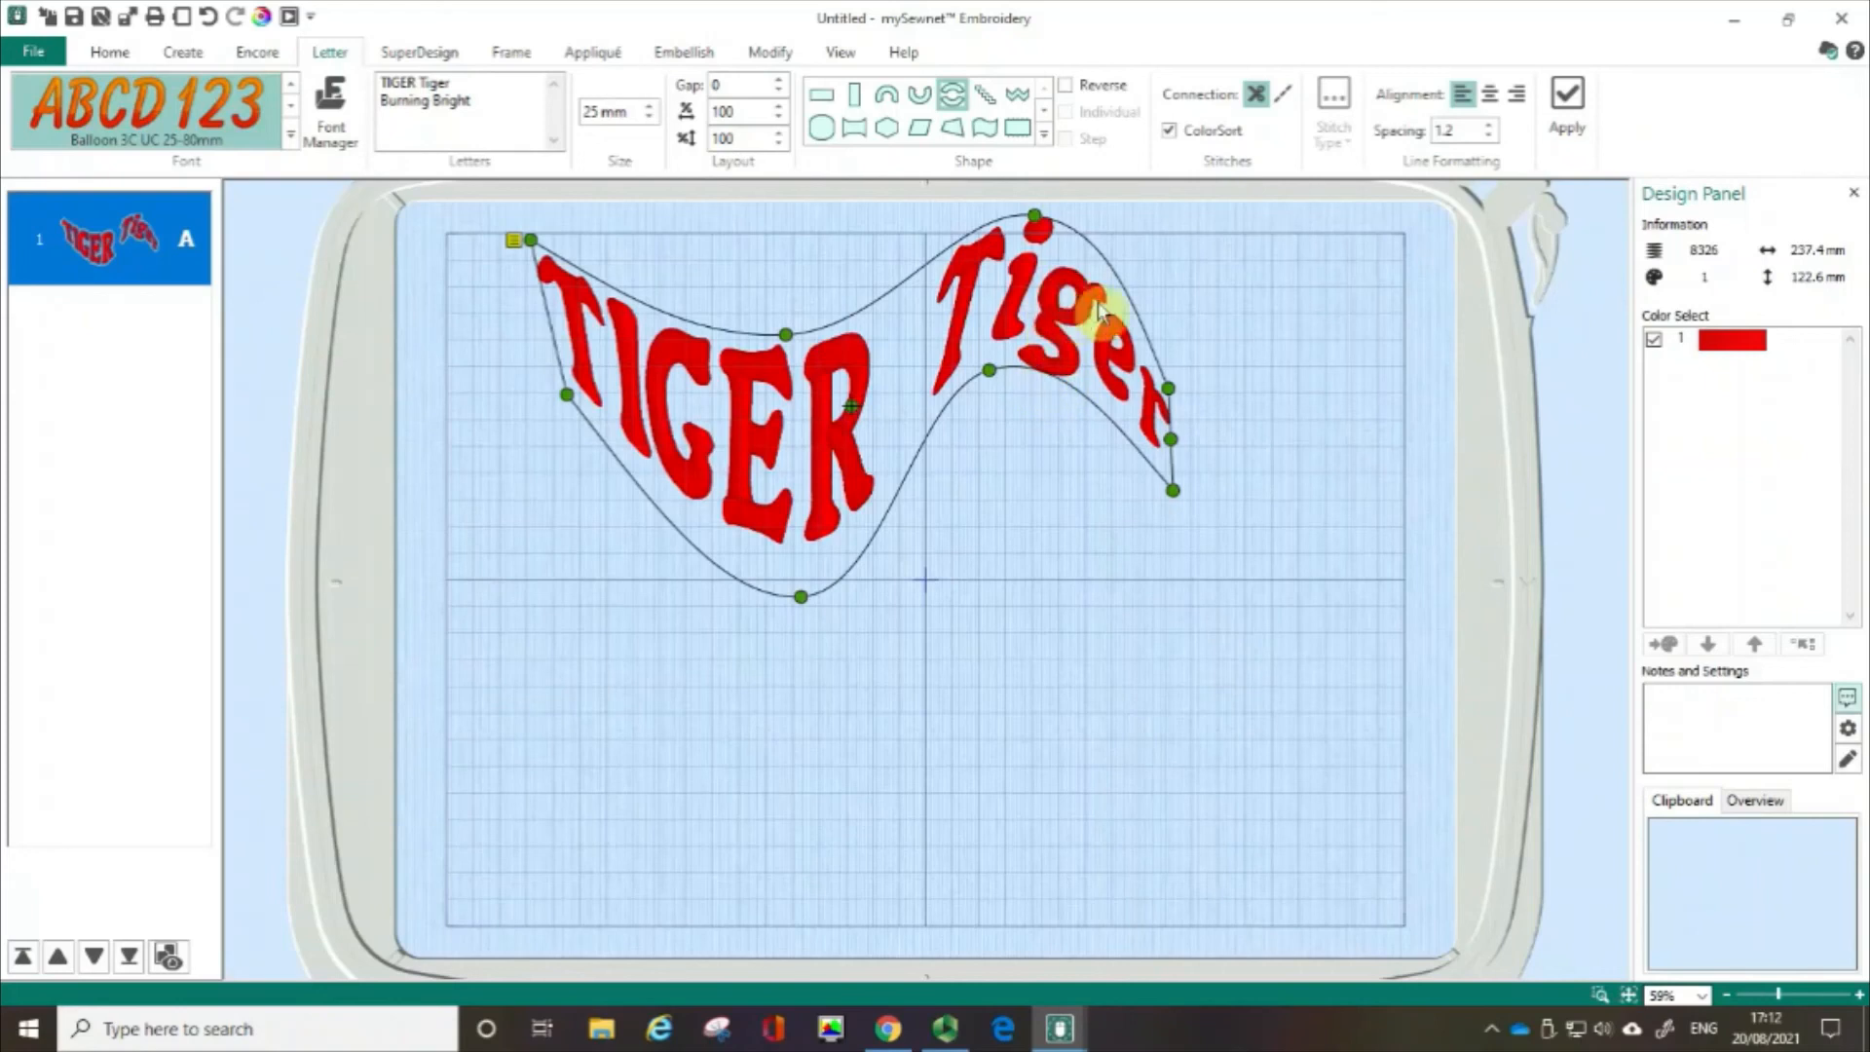
left_click_drag(1037, 219, 1037, 292)
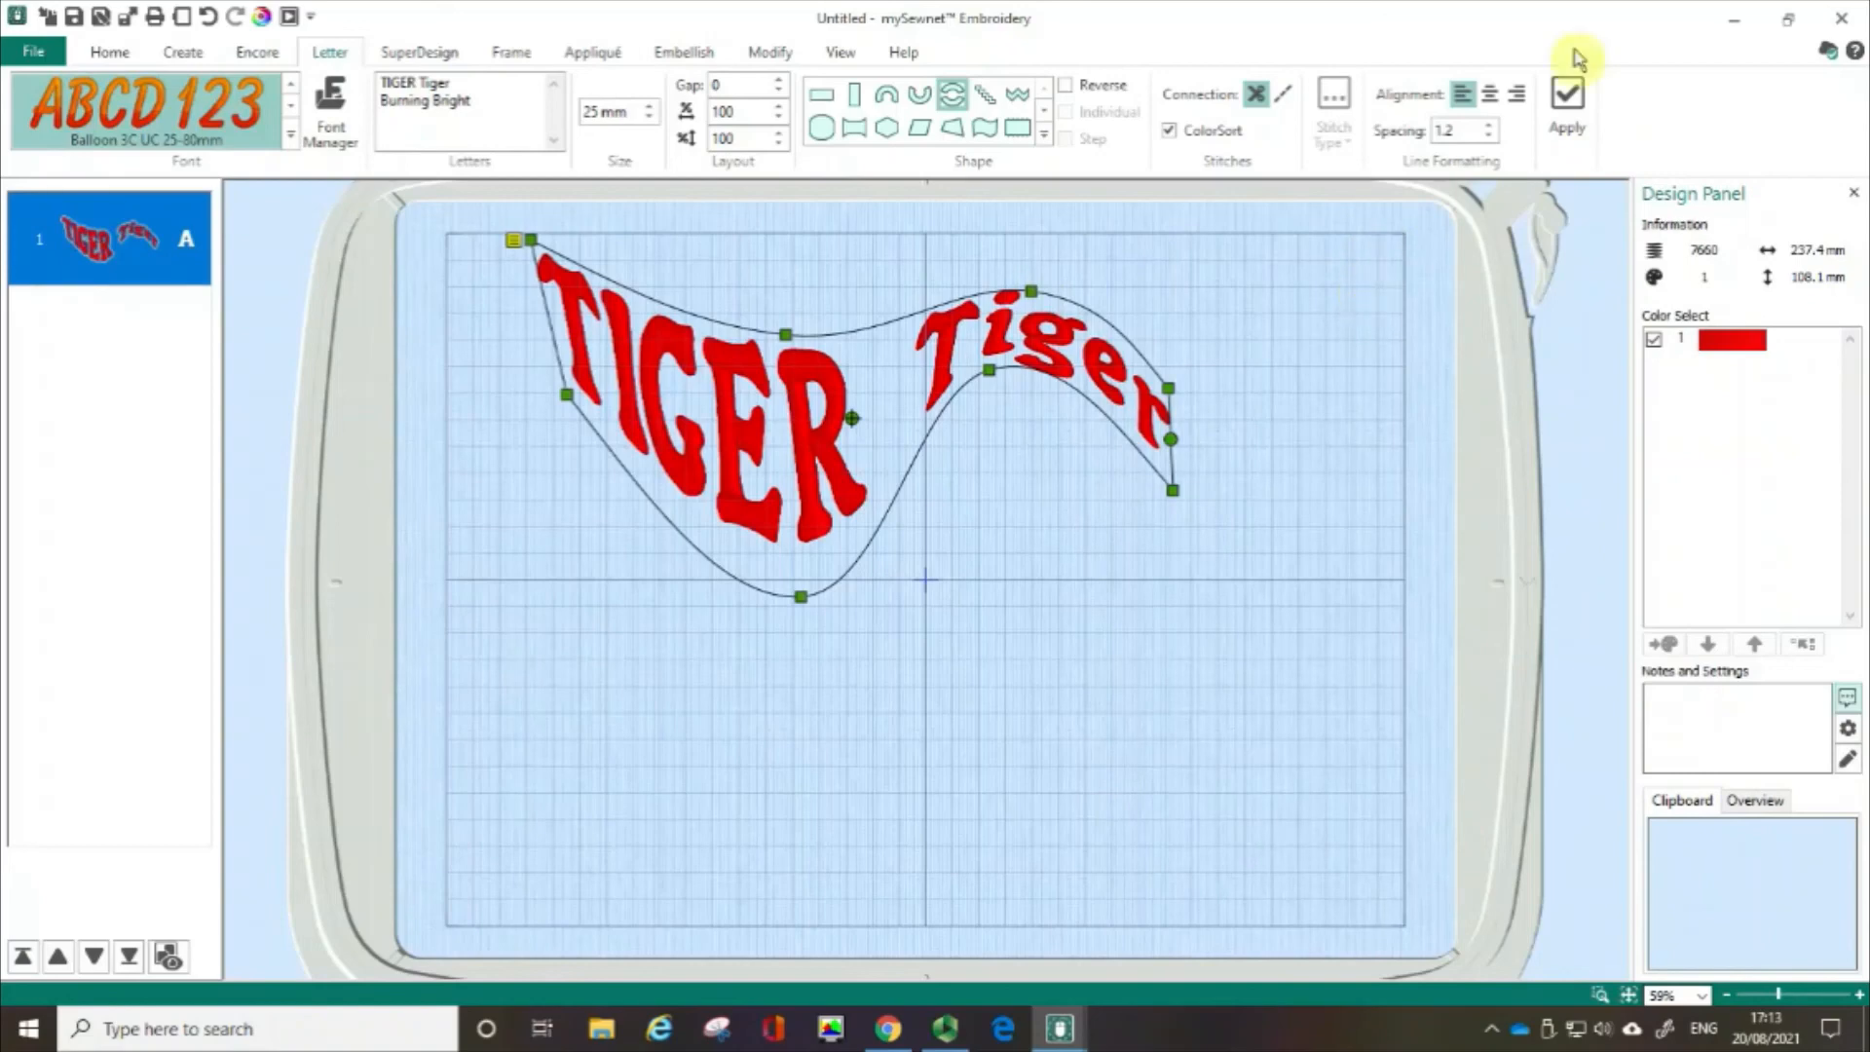
Switch to the wine words design and select only the SEMILLON lettering in the glass bowl
left_click(1736, 22)
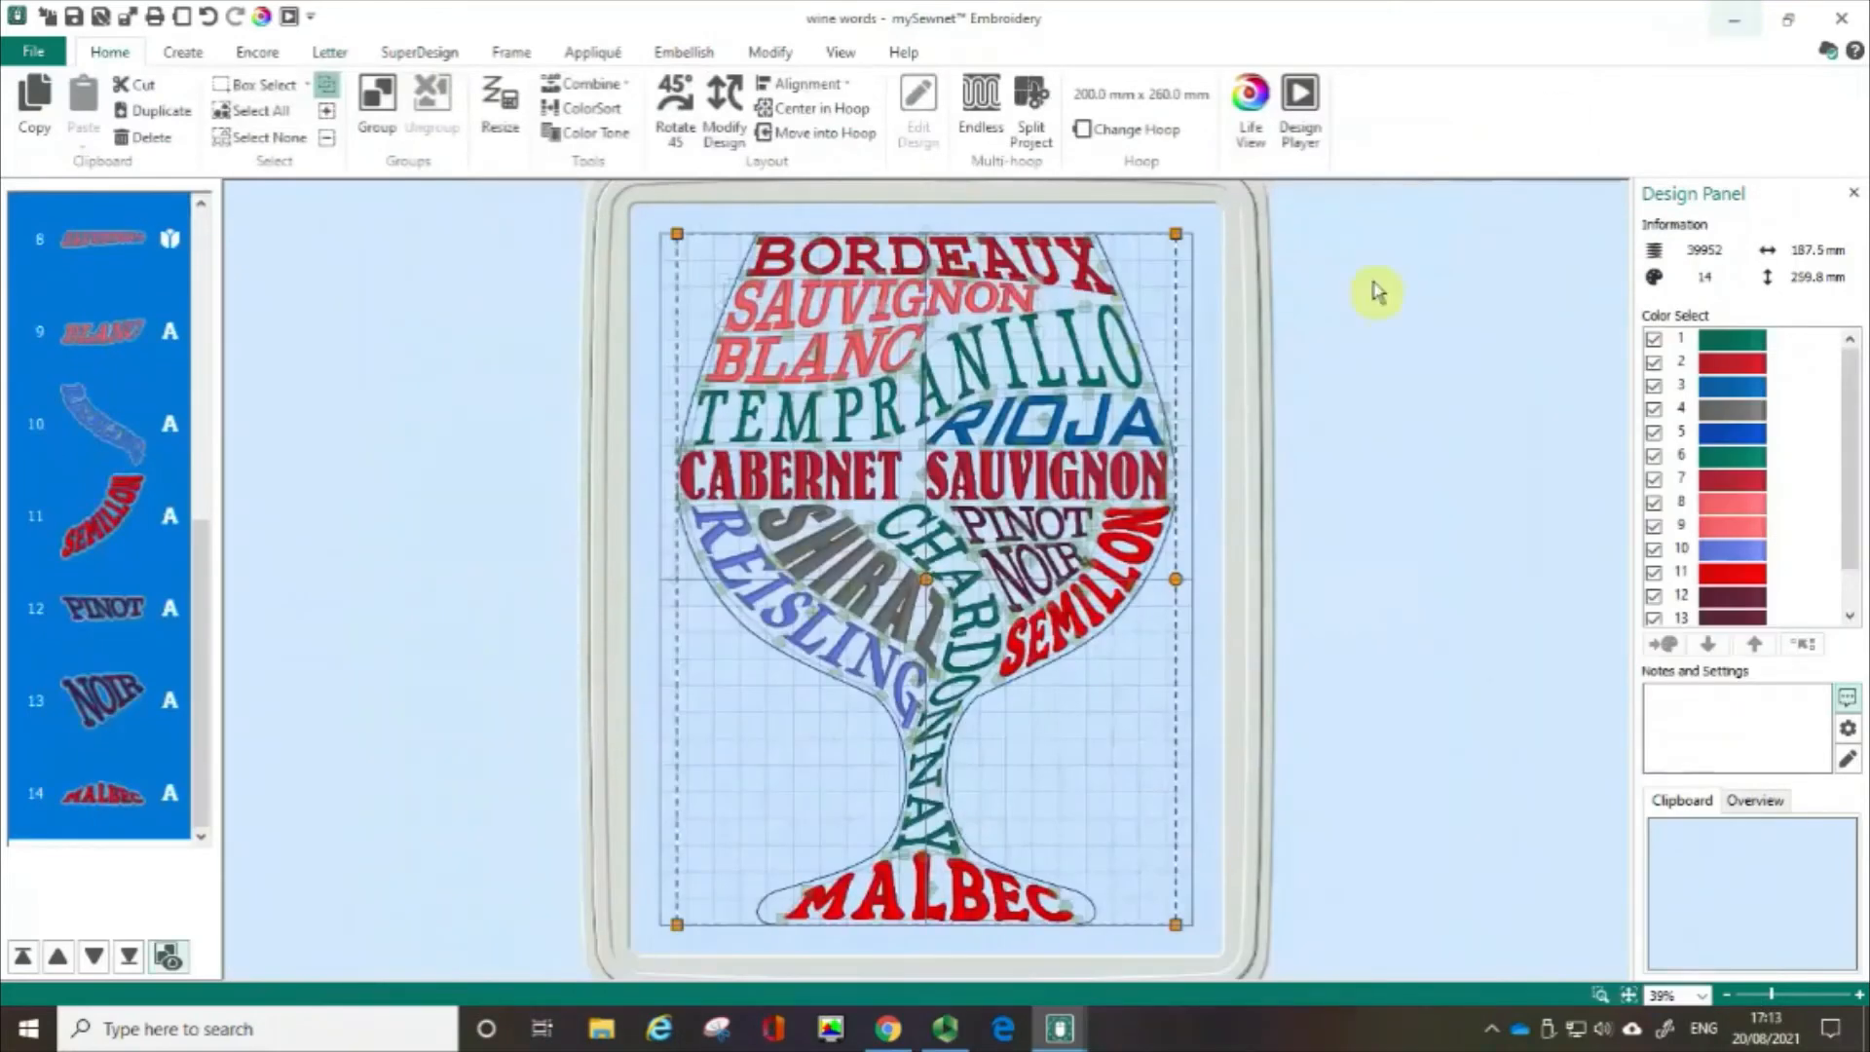
left_click(1207, 404)
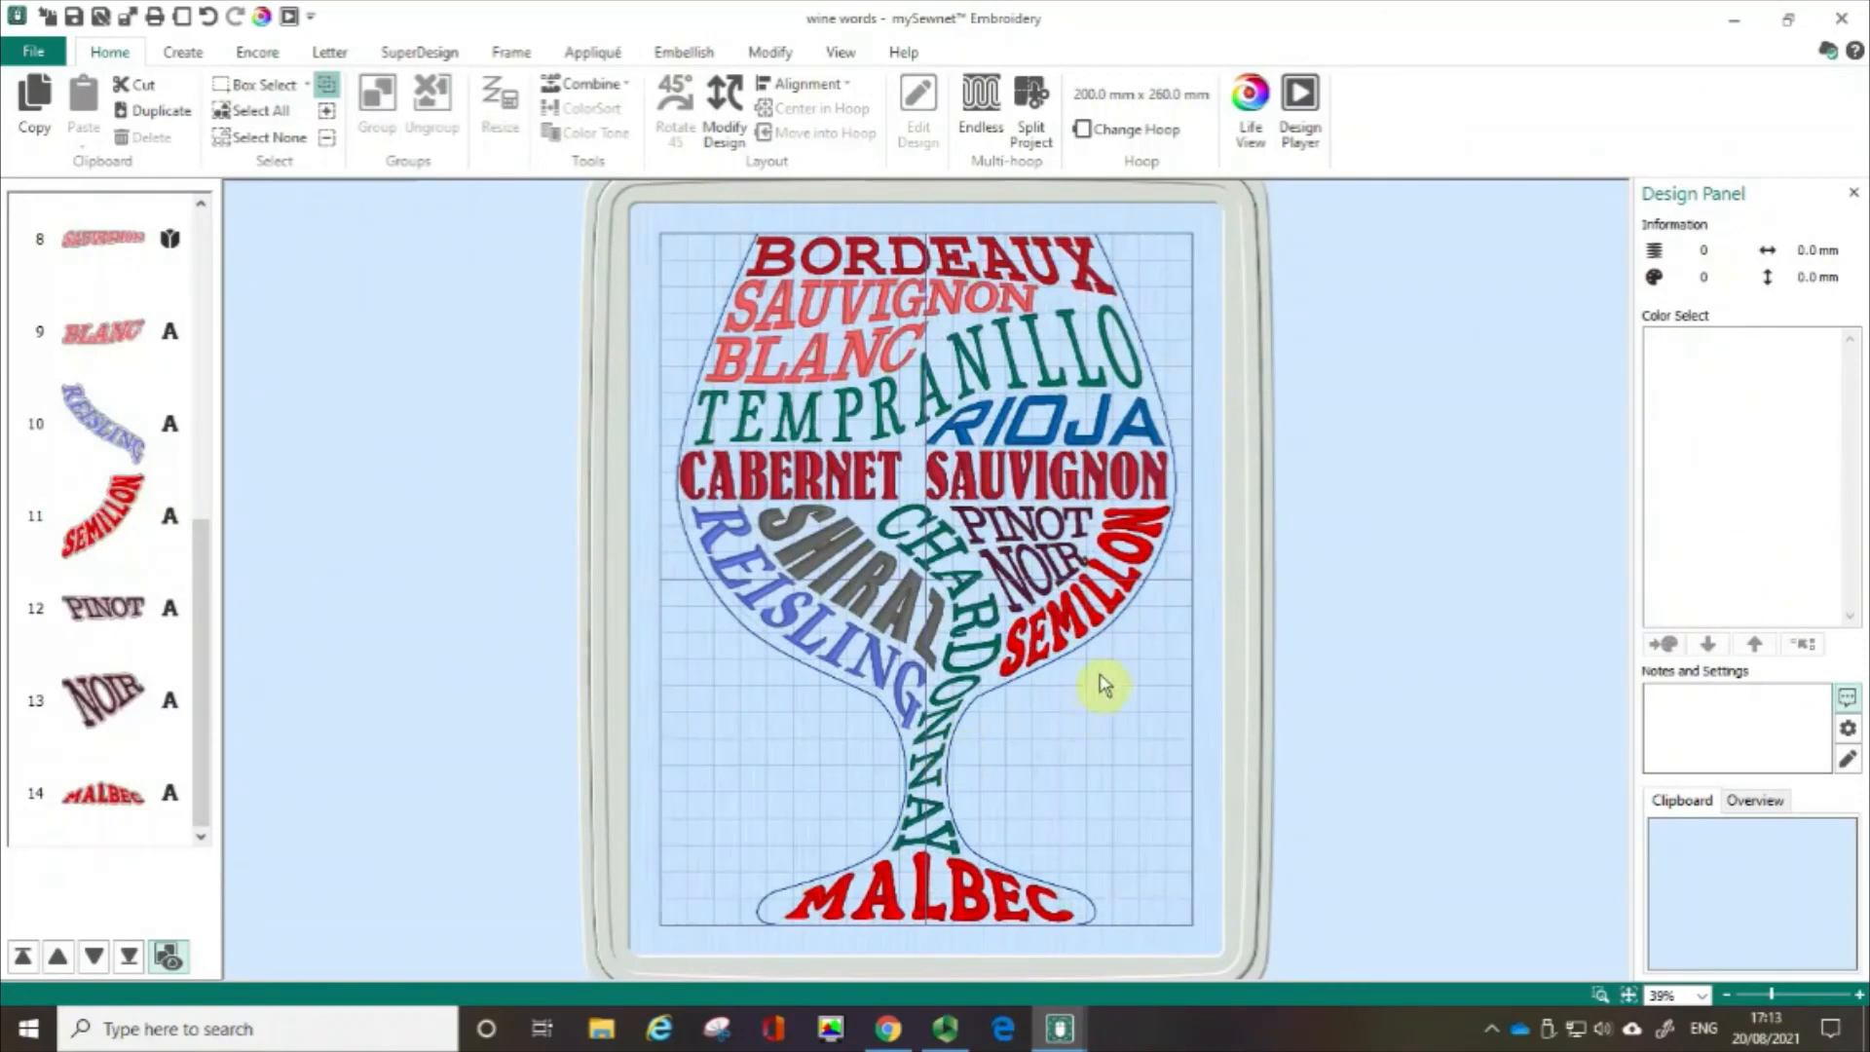
left_click(1106, 612)
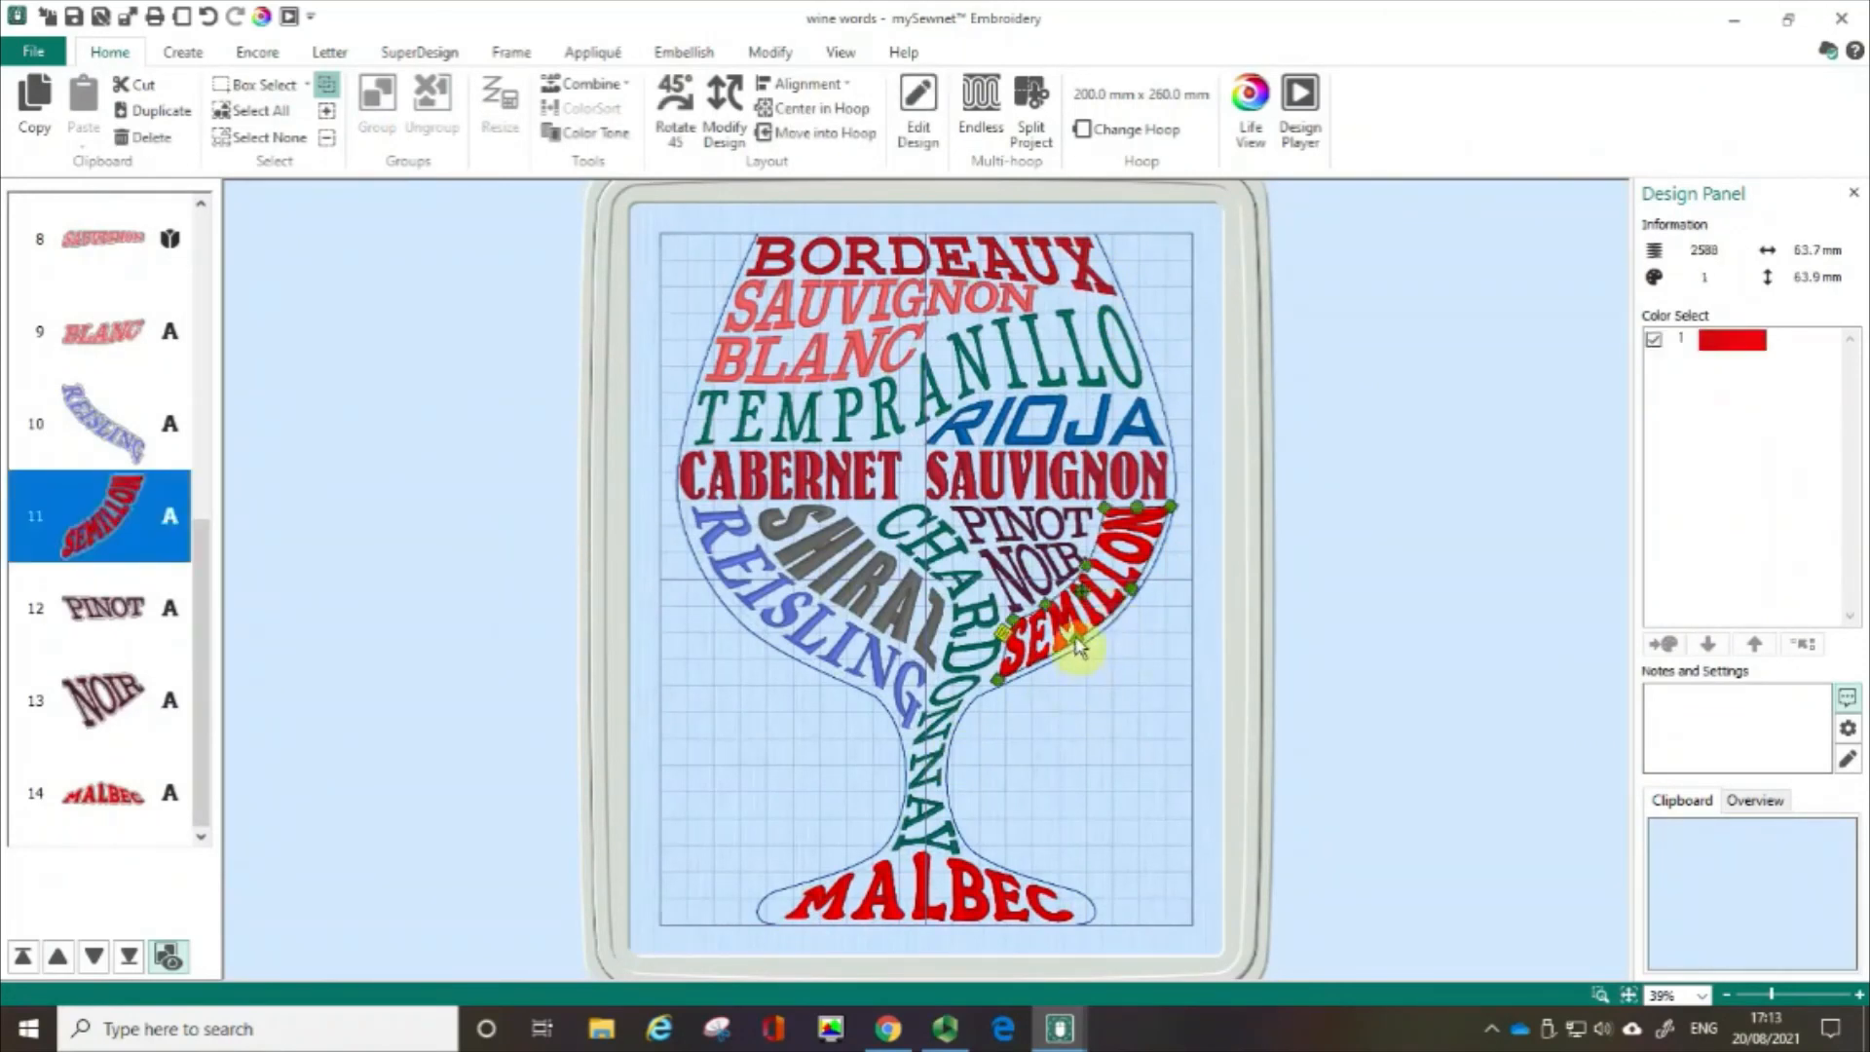
Try stretching SEMILLON's two lower-left envelope points below the glass bowl and move them back onto the bowl's outline
left_click_drag(1078, 648, 1085, 765)
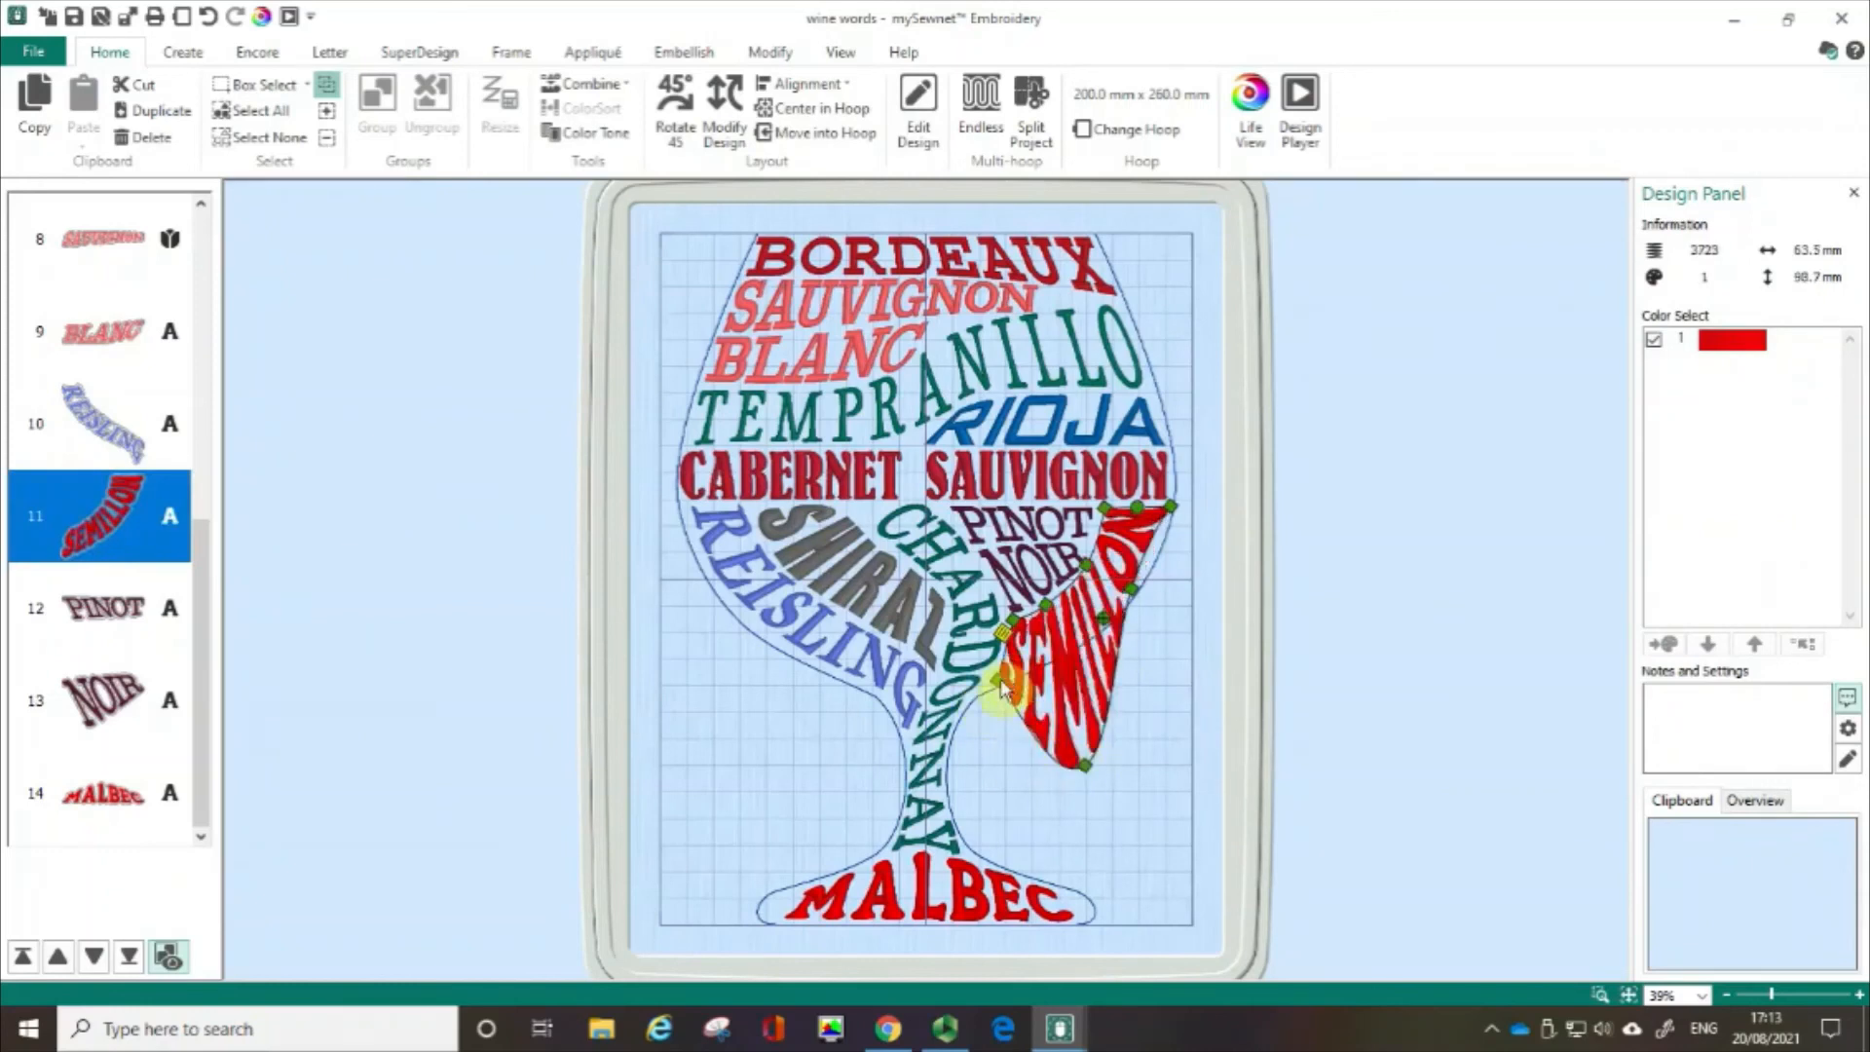
left_click_drag(1005, 687, 987, 790)
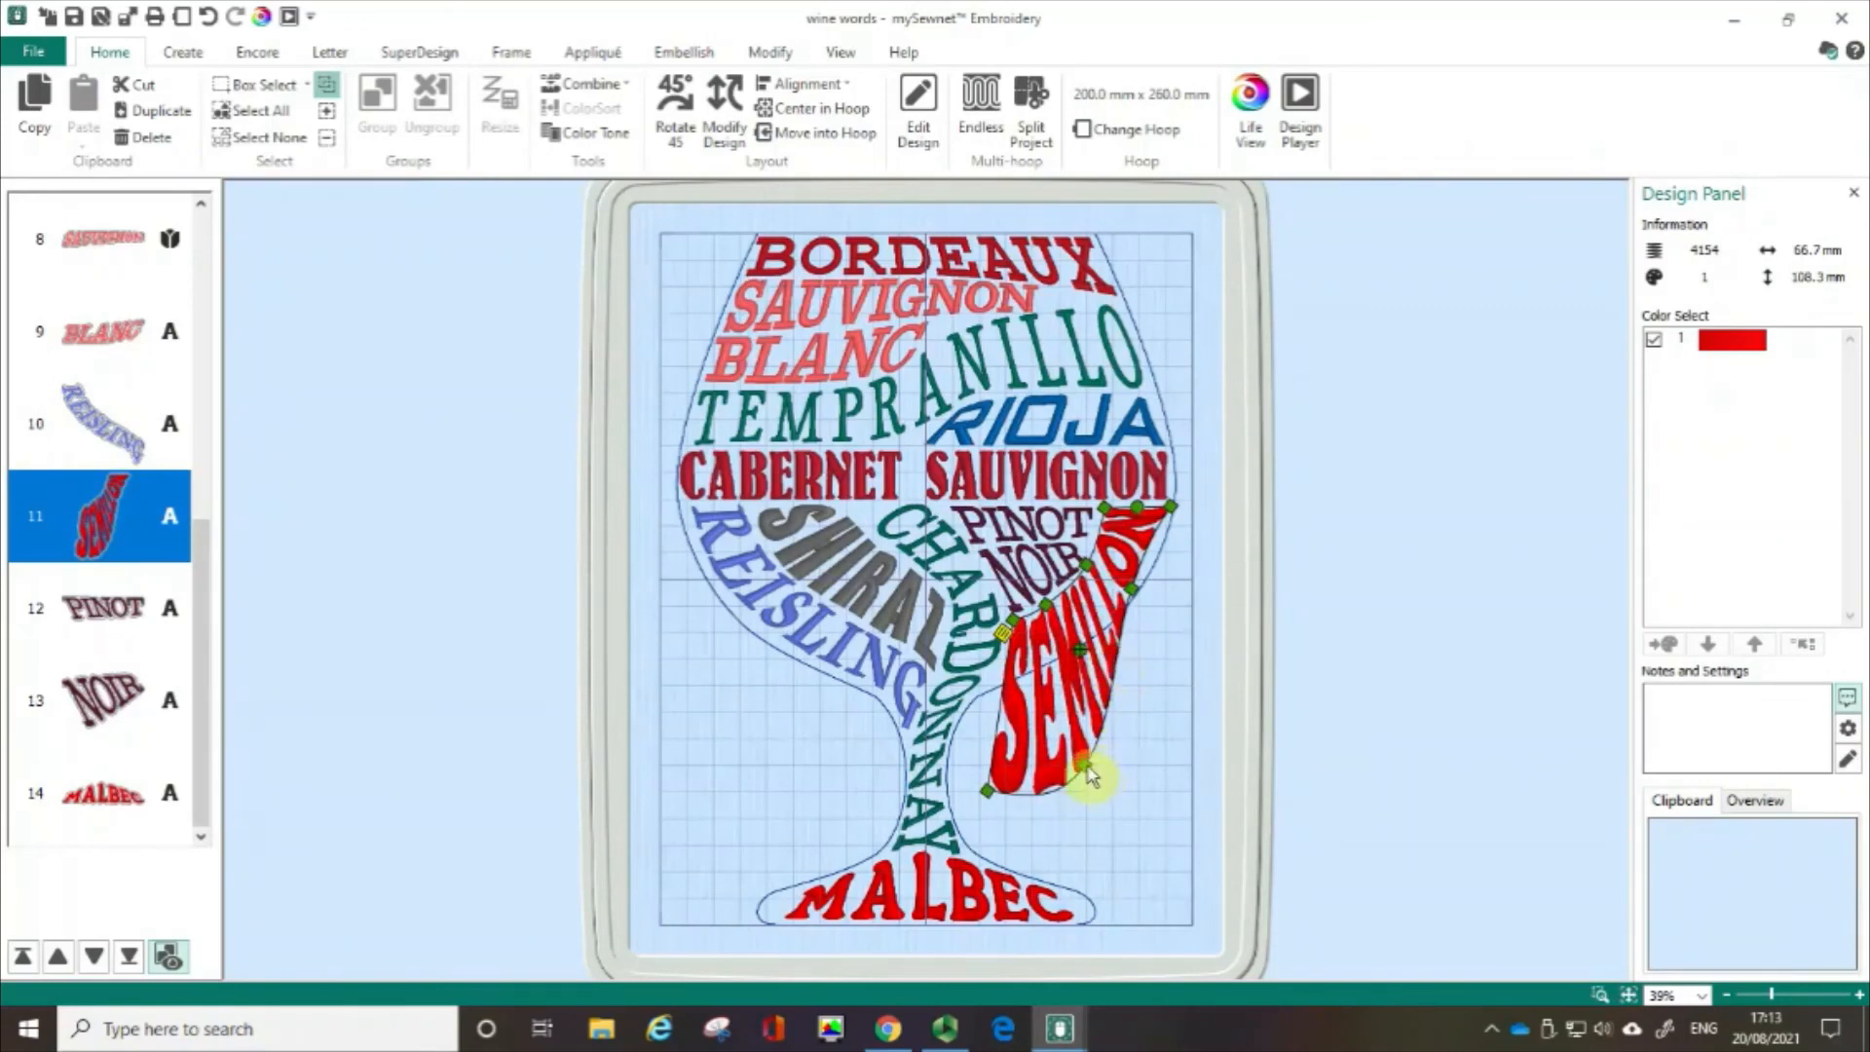
left_click_drag(1088, 770, 1077, 648)
left_click_drag(989, 790, 997, 676)
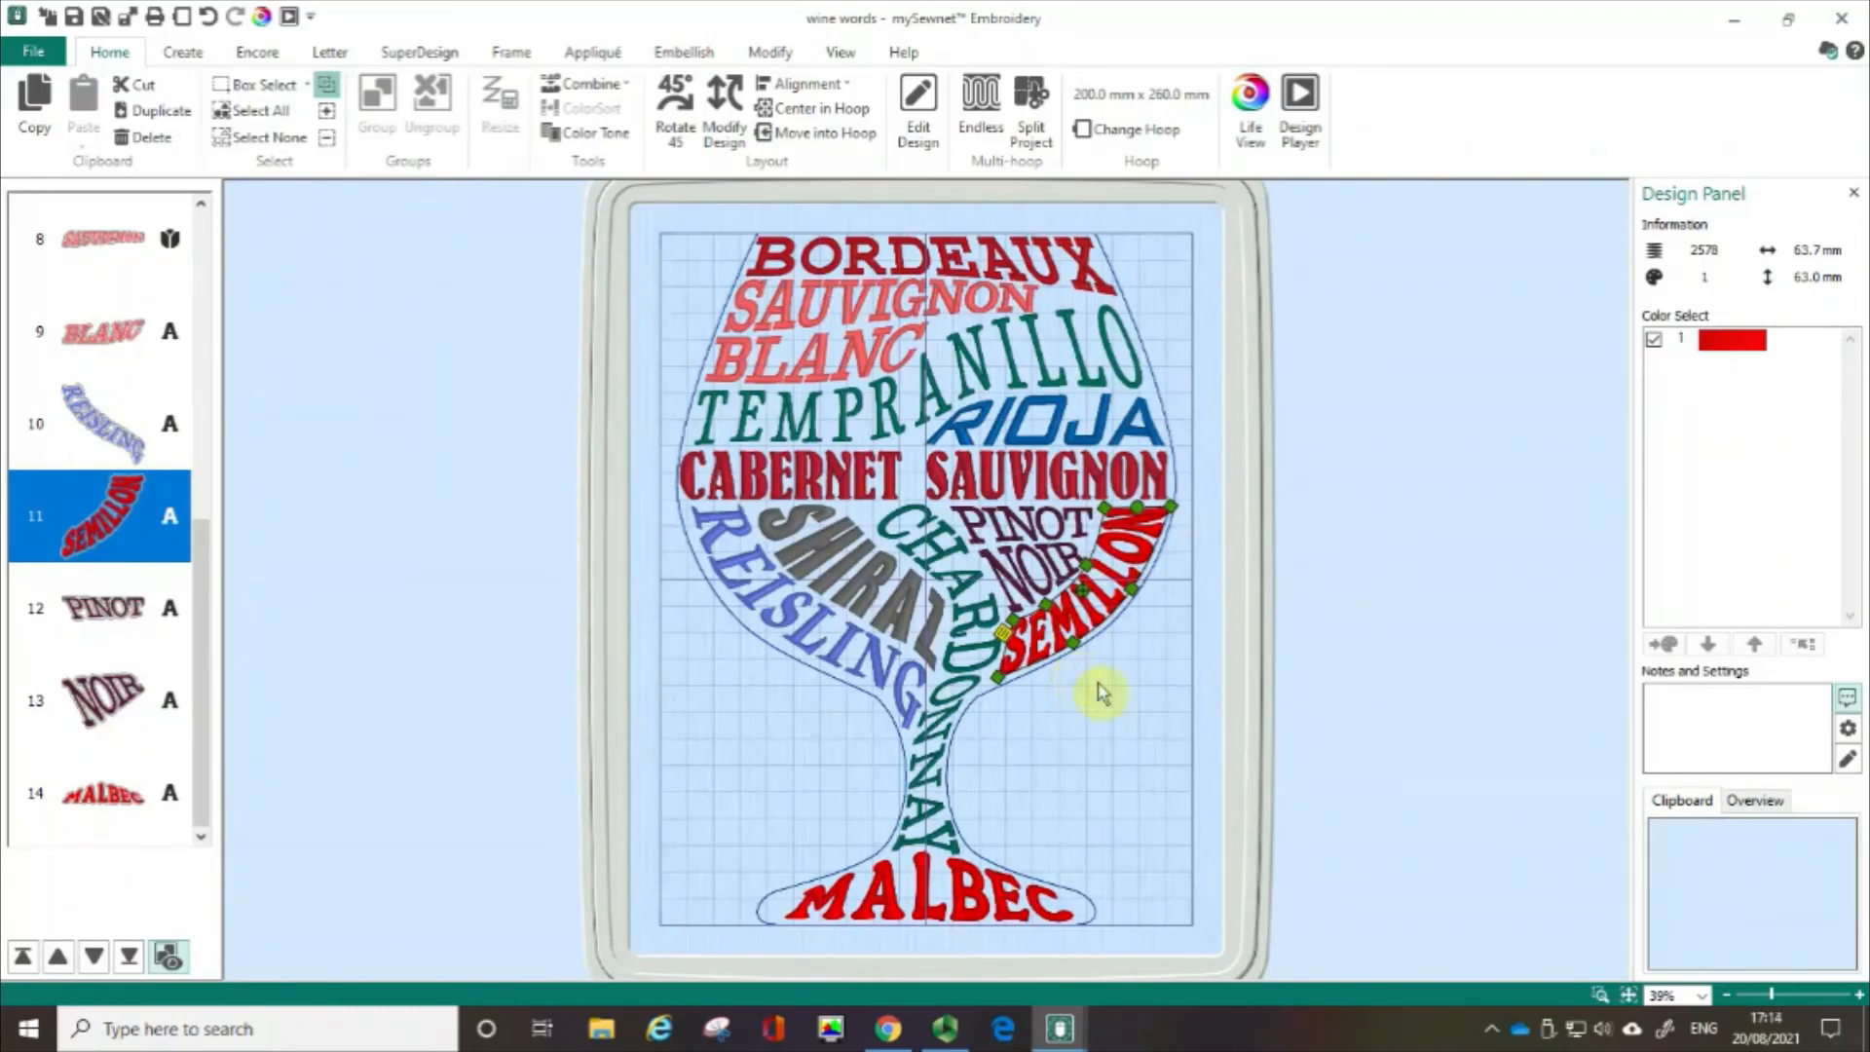
Display the lettering options for the wine words design
left_click(329, 51)
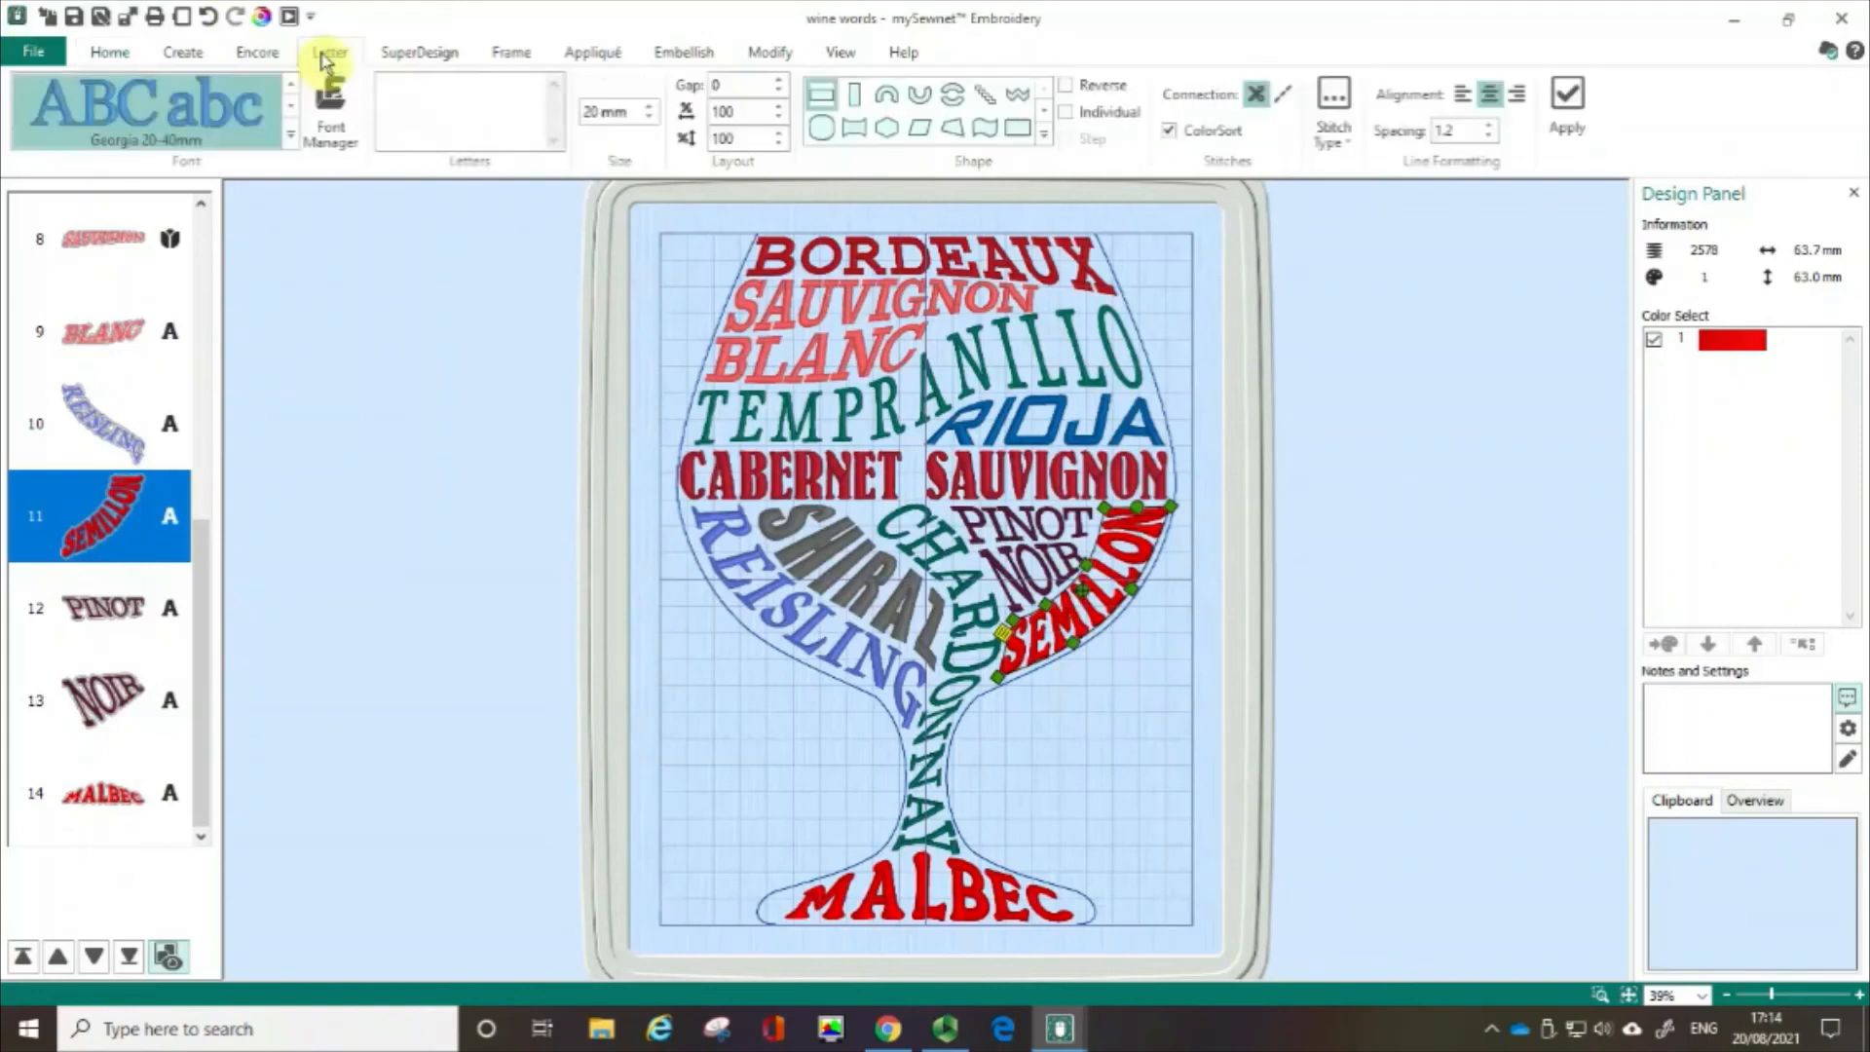